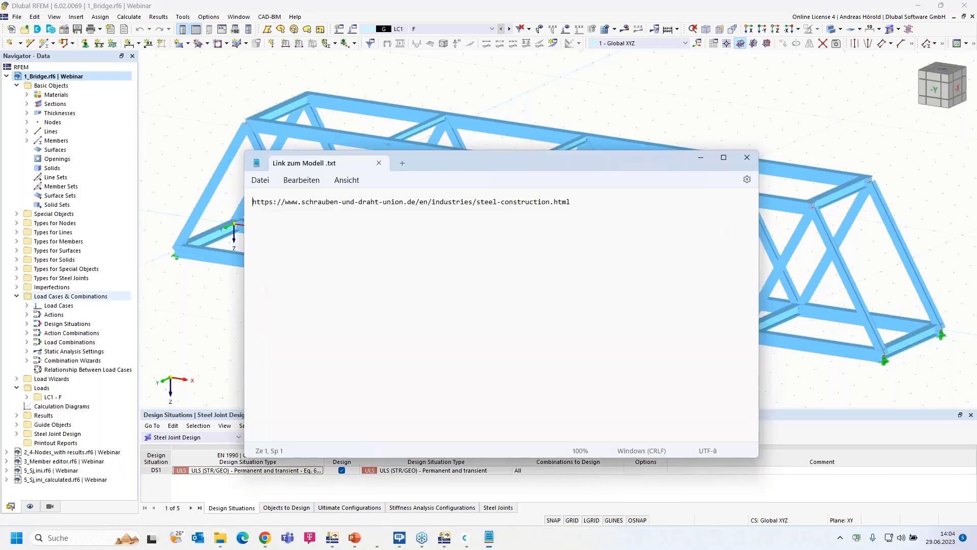
Copy the steel construction link from the text file and open it in Chrome
{"action": "left_click", "coordinate": [588, 200]}
{"action": "key", "text": "ctrl+a"}
{"action": "key", "text": "ctrl+c"}
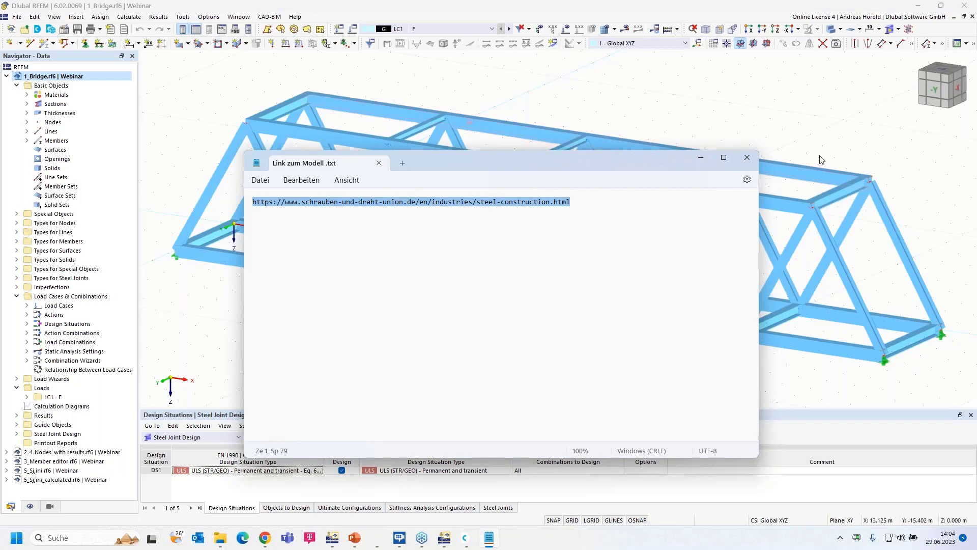
{"action": "left_click", "coordinate": [700, 158]}
{"action": "left_click", "coordinate": [265, 537]}
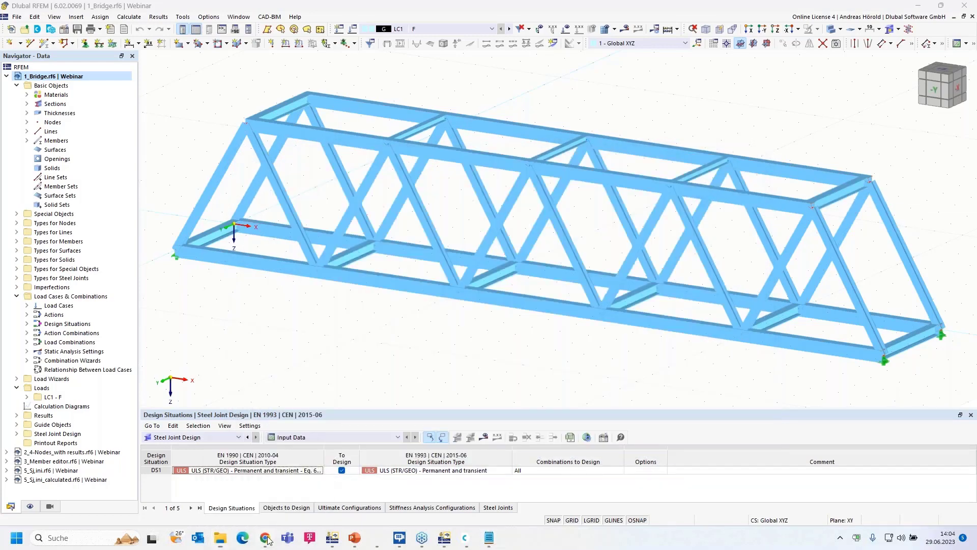
{"action": "left_click", "coordinate": [262, 28]}
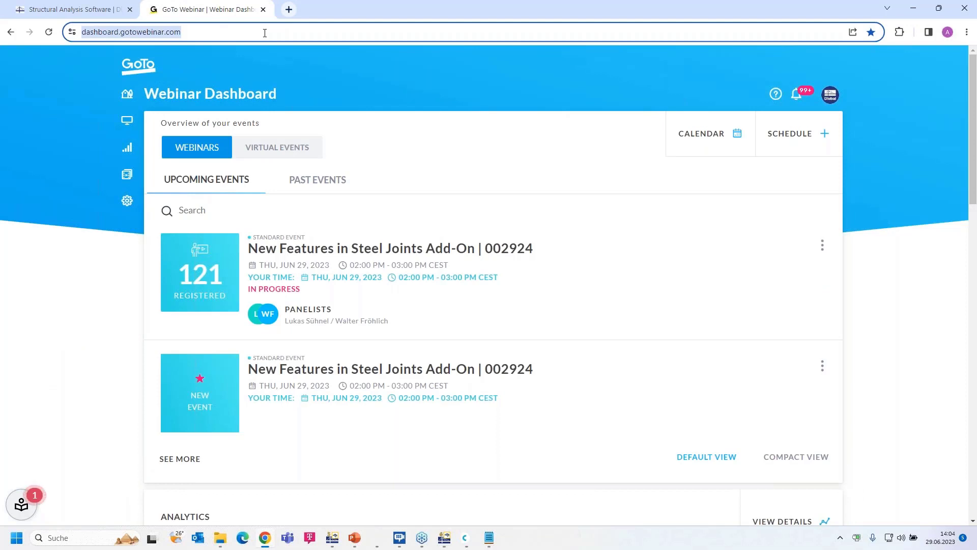
{"action": "key", "text": "ctrl+v"}
{"action": "key", "text": "Return"}
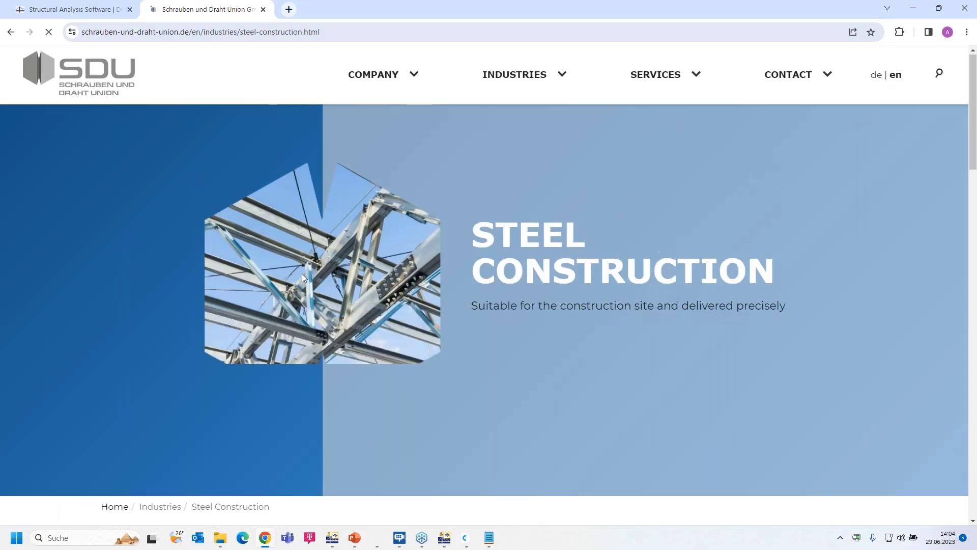
Examine the photo of the bolted truss connections in the web page's section about precise delivery to the construction site
{"action": "scroll", "coordinate": [302, 275], "scroll_direction": "down", "scroll_amount": 8}
{"action": "scroll", "coordinate": [301, 277], "scroll_direction": "down", "scroll_amount": 15}
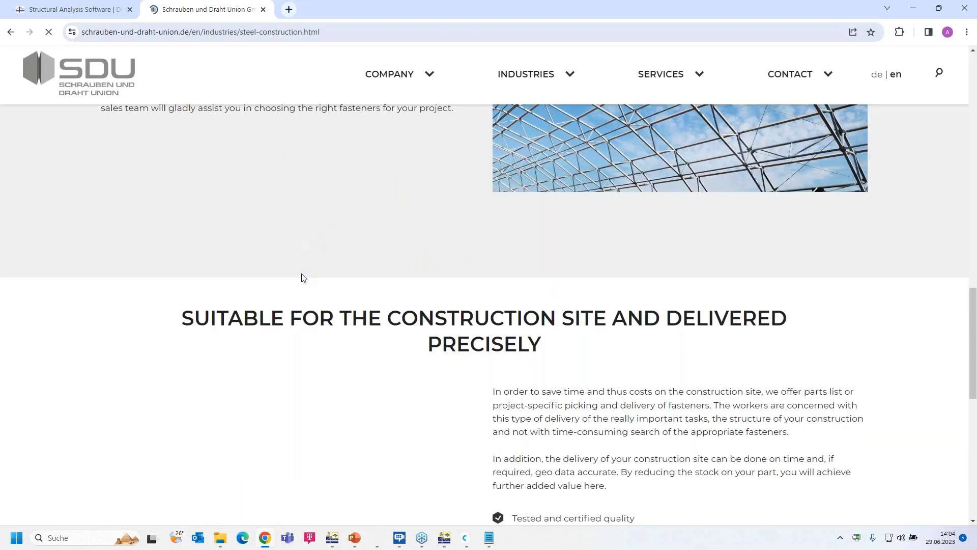
{"action": "scroll", "coordinate": [159, 331], "scroll_direction": "up", "scroll_amount": 3}
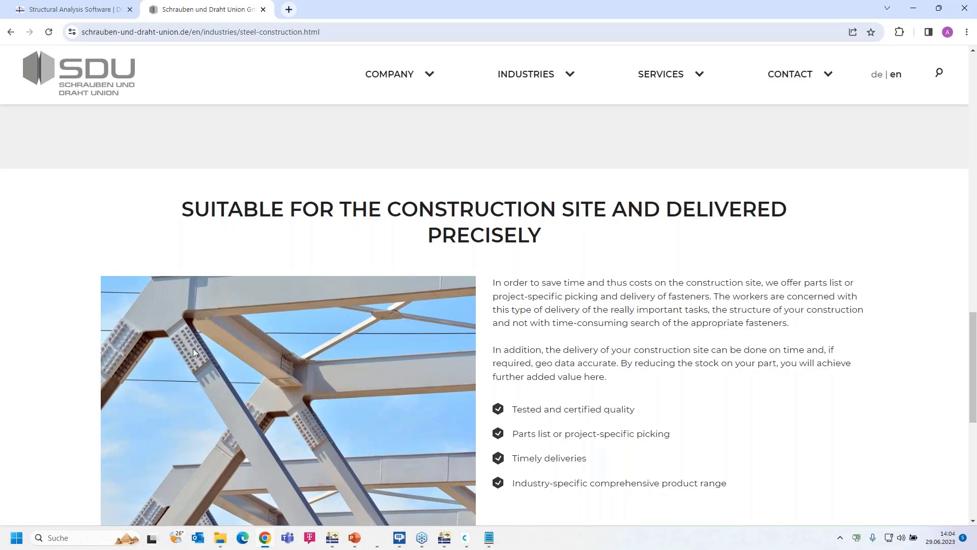
{"action": "scroll", "coordinate": [193, 348], "scroll_direction": "up", "scroll_amount": 1}
{"action": "scroll", "coordinate": [195, 353], "scroll_direction": "down", "scroll_amount": 2}
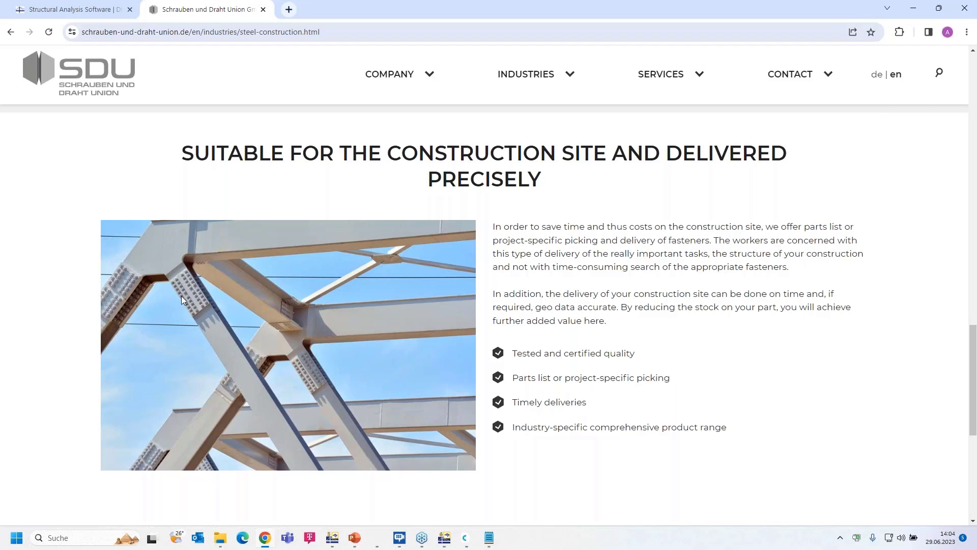
Switch to RFEM and review the bridge model's active add-ons and the standards available for steel joints, leaving the base data unchanged
{"action": "left_click", "coordinate": [445, 539]}
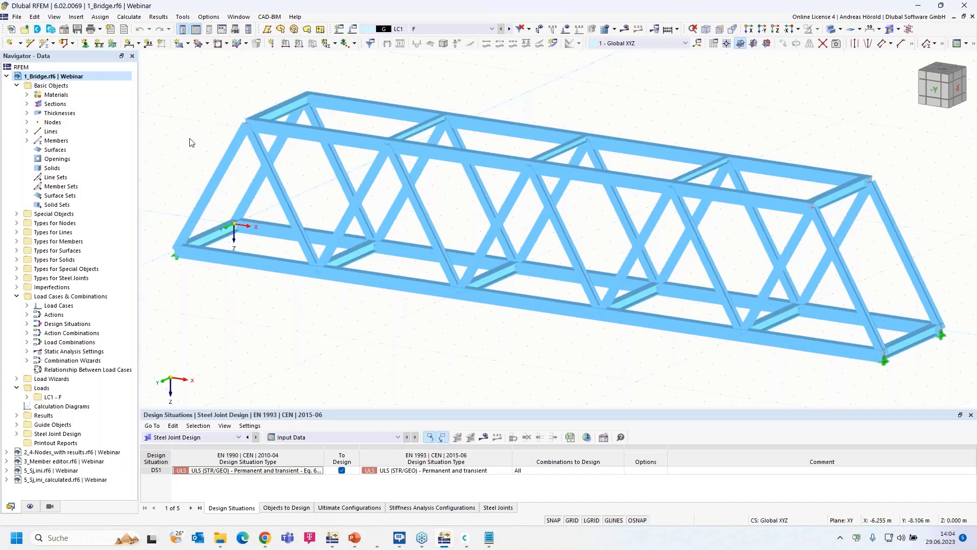
{"action": "left_click", "coordinate": [64, 28]}
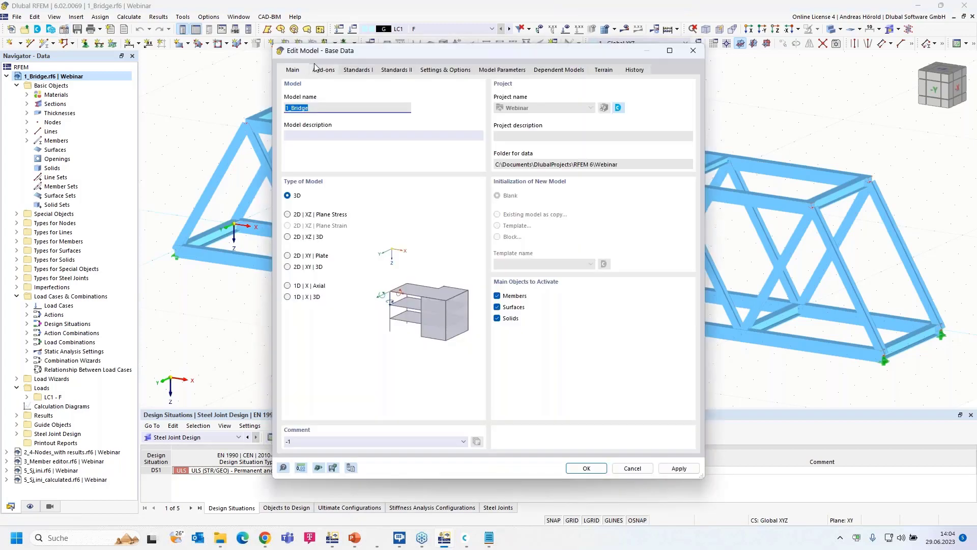
{"action": "left_click", "coordinate": [323, 70]}
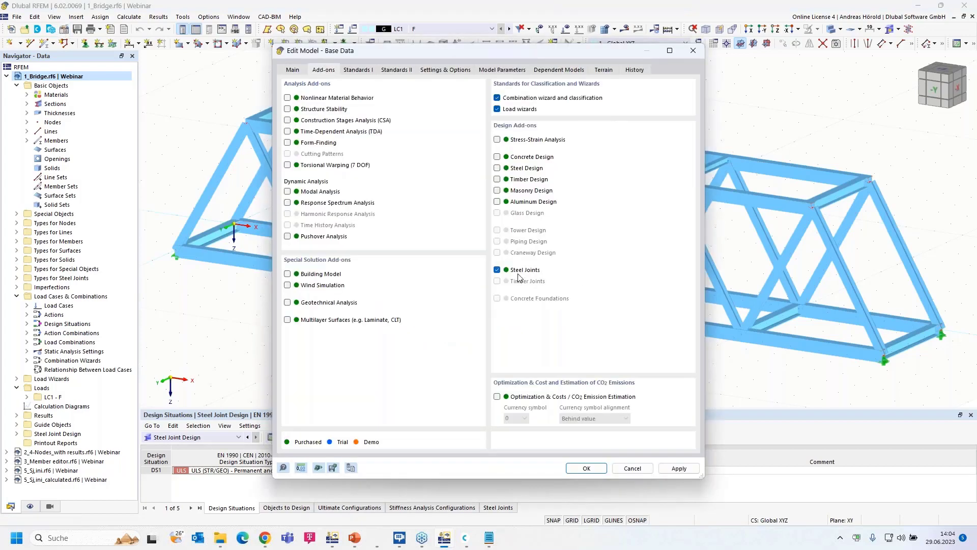
{"action": "left_click", "coordinate": [359, 70]}
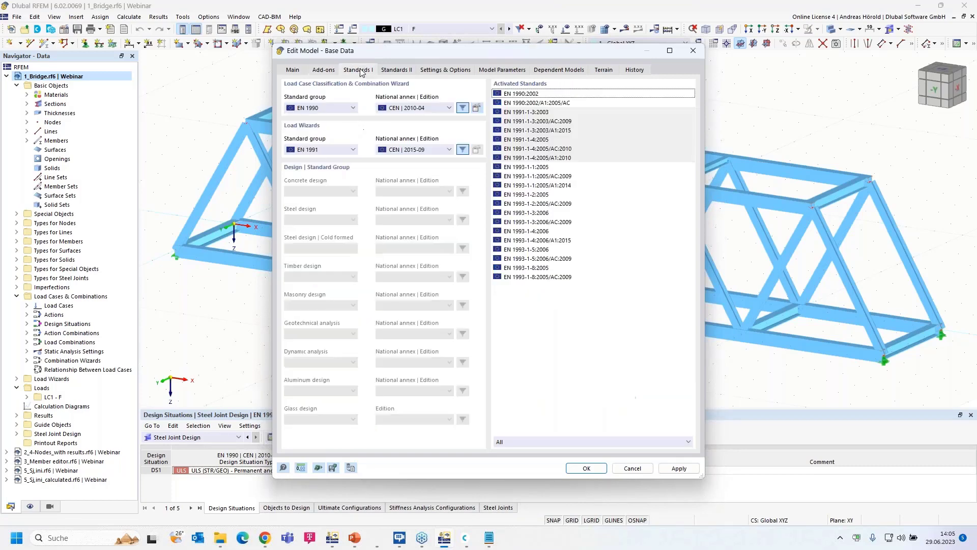
{"action": "left_click", "coordinate": [404, 71]}
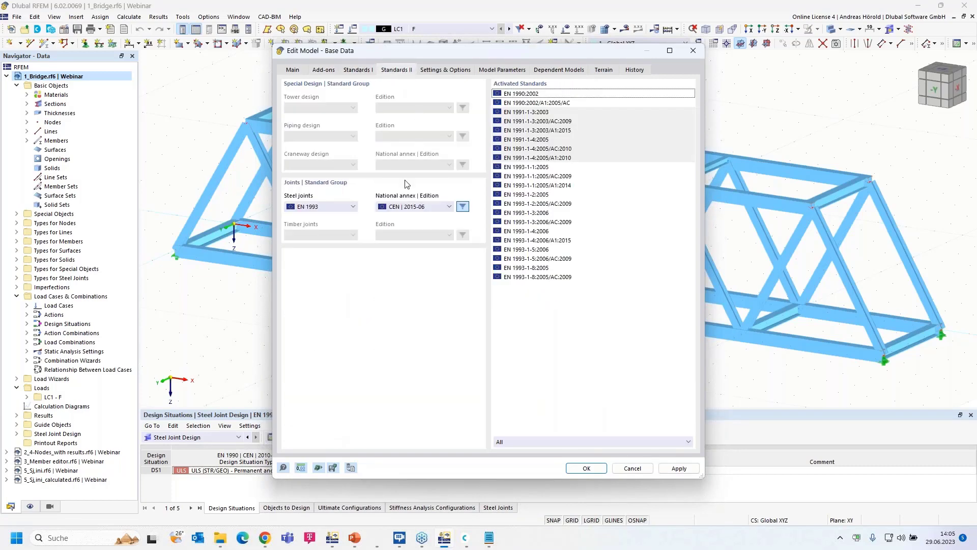
{"action": "left_click", "coordinate": [333, 207]}
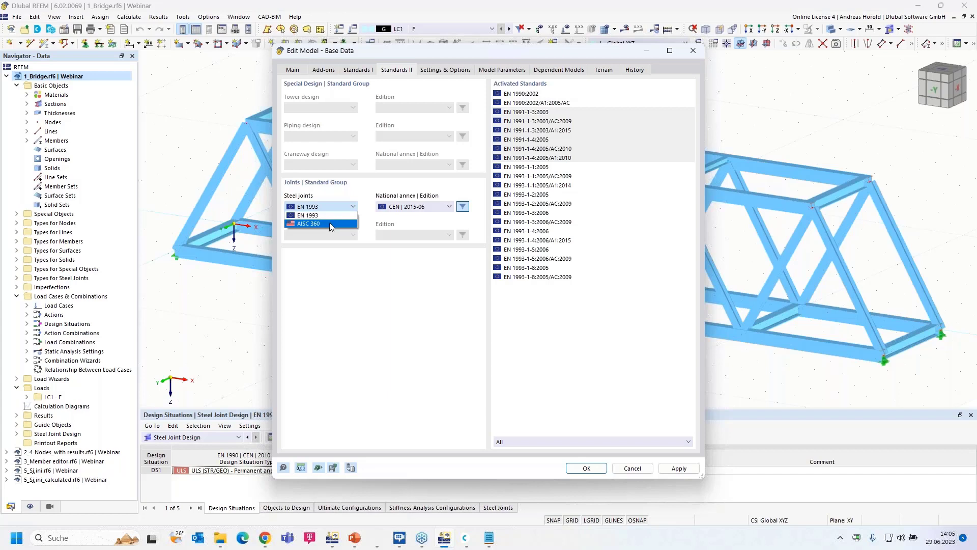
{"action": "left_click", "coordinate": [341, 257]}
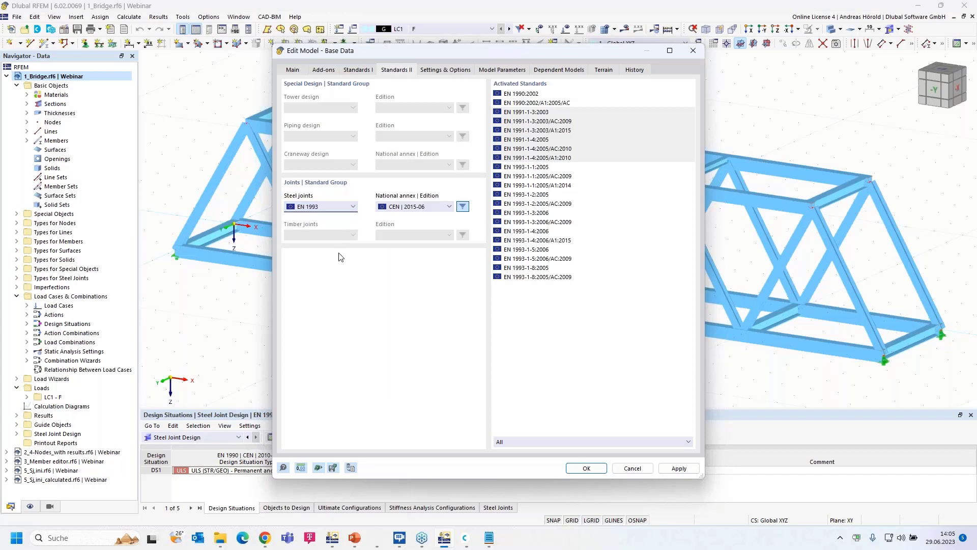
{"action": "left_click", "coordinate": [632, 468]}
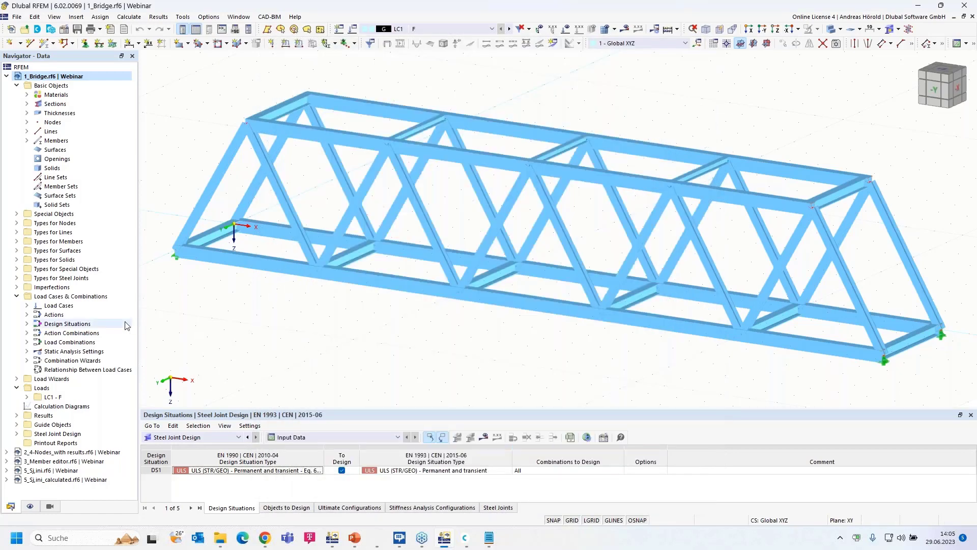
Create a new steel joint and assign it to node 1 at the end of the bridge's upper chord
{"action": "left_click", "coordinate": [16, 278]}
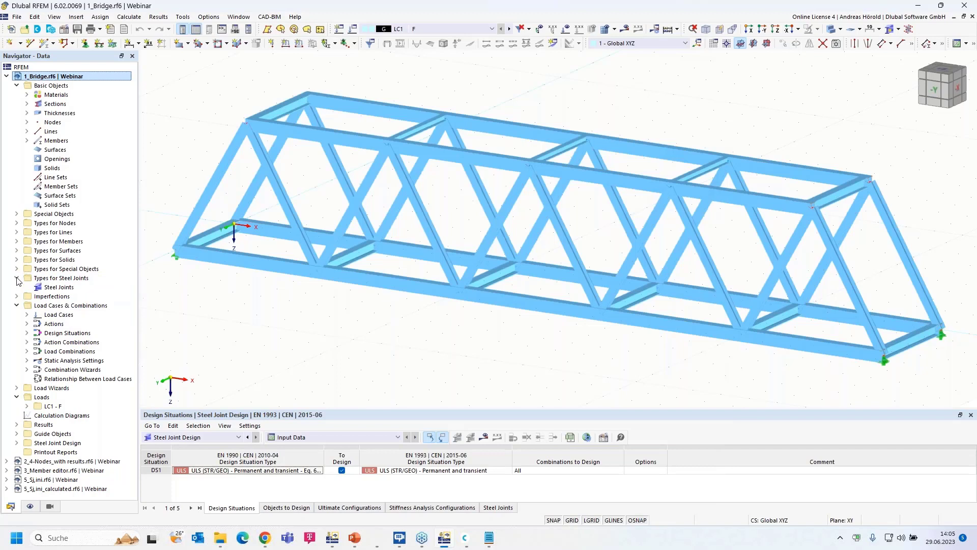
{"action": "right_click", "coordinate": [64, 289]}
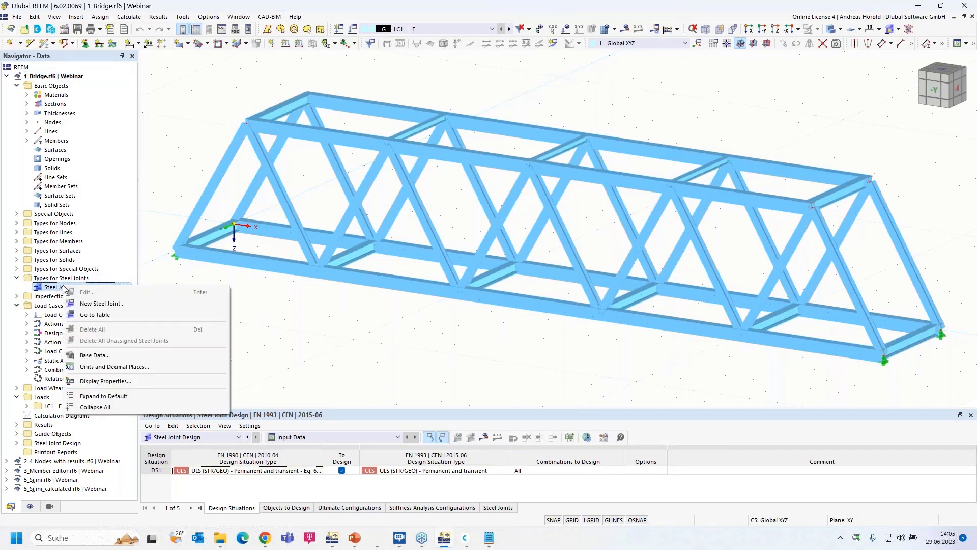
{"action": "left_click", "coordinate": [133, 302]}
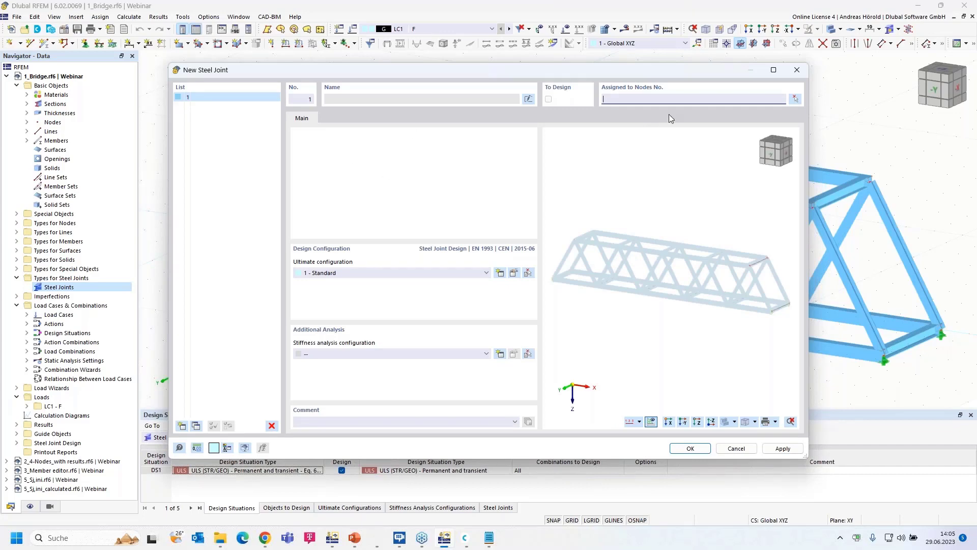
{"action": "left_click", "coordinate": [796, 100]}
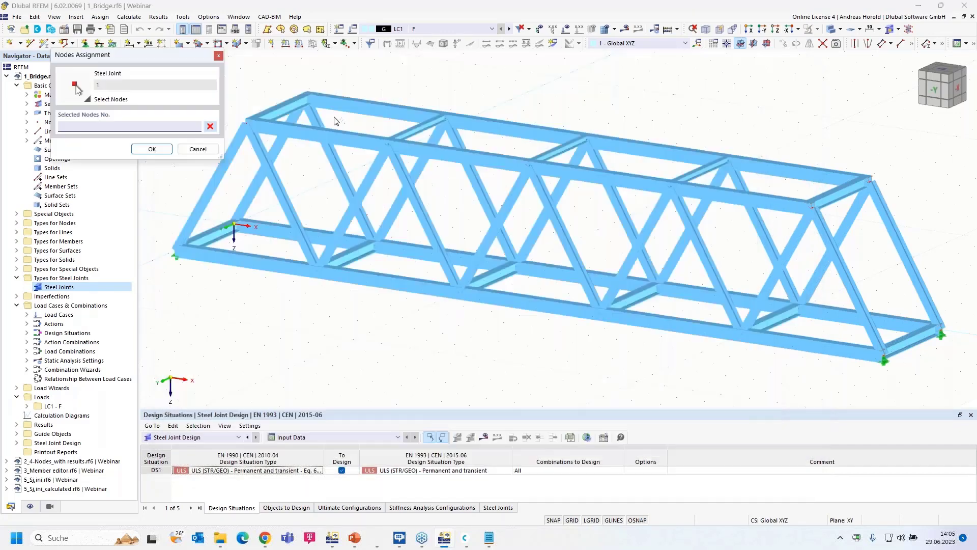
{"action": "left_click", "coordinate": [250, 124]}
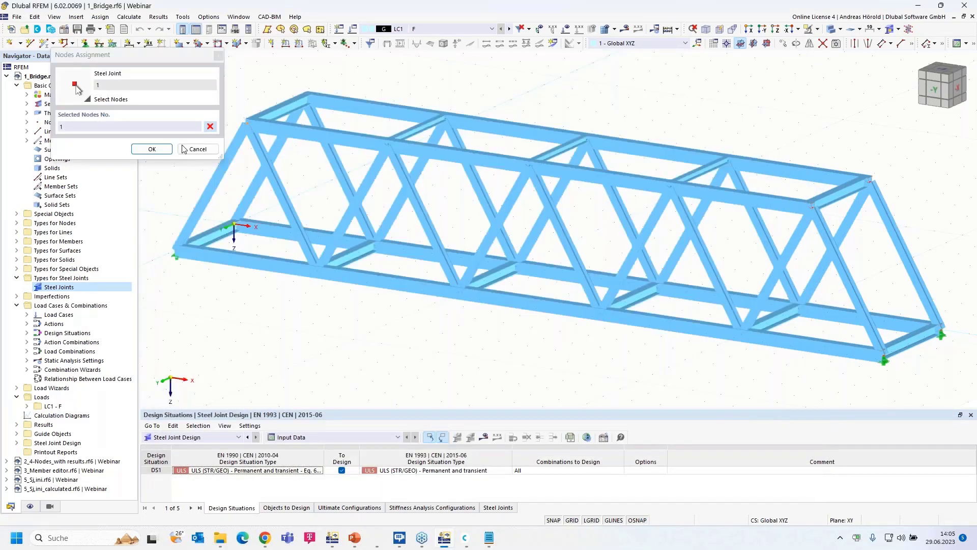
{"action": "left_click", "coordinate": [151, 149]}
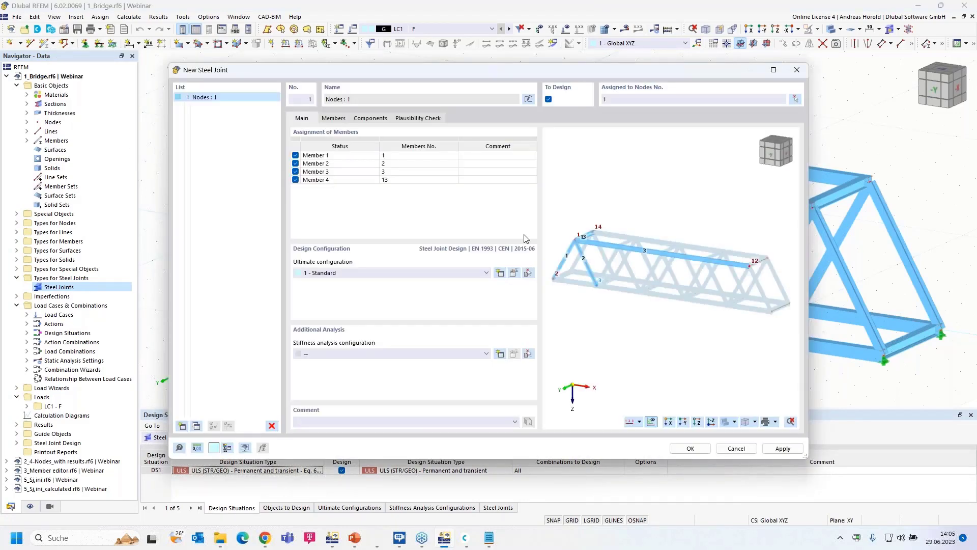
Examine which truss bar around node 1 corresponds to each of the four members assigned to the joint
{"action": "scroll", "coordinate": [585, 244], "scroll_direction": "up", "scroll_amount": 4}
{"action": "middle_click_drag", "start_coordinate": [597, 234], "coordinate": [669, 213]}
{"action": "scroll", "coordinate": [639, 213], "scroll_direction": "up", "scroll_amount": 3}
{"action": "scroll", "coordinate": [650, 205], "scroll_direction": "up", "scroll_amount": 2}
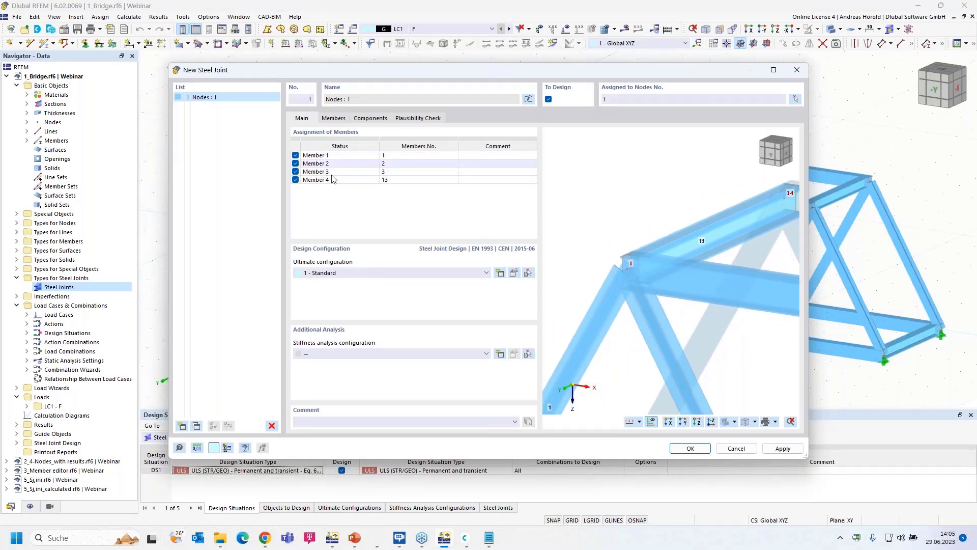
{"action": "left_click", "coordinate": [340, 158]}
{"action": "left_click", "coordinate": [342, 163]}
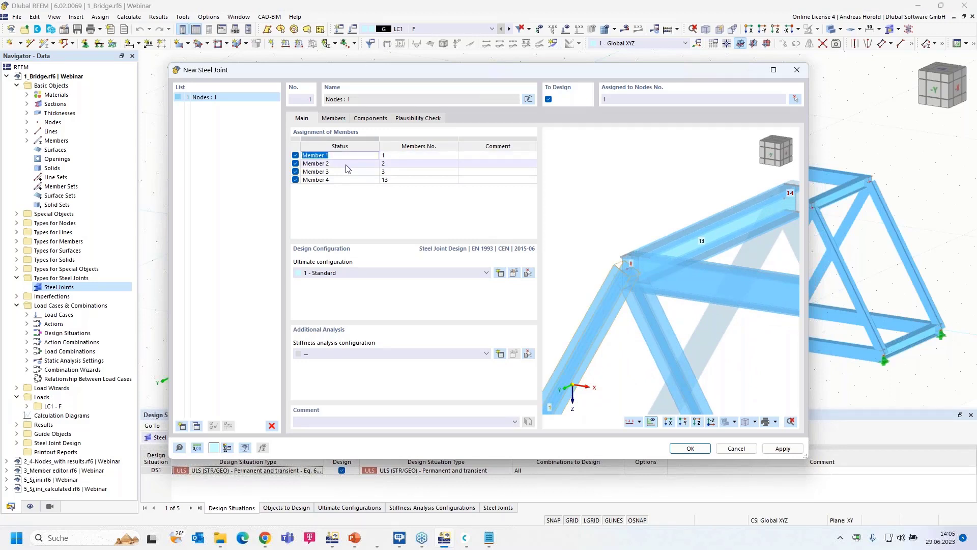
{"action": "left_click", "coordinate": [347, 164]}
{"action": "left_click", "coordinate": [347, 172]}
{"action": "left_click", "coordinate": [347, 172]}
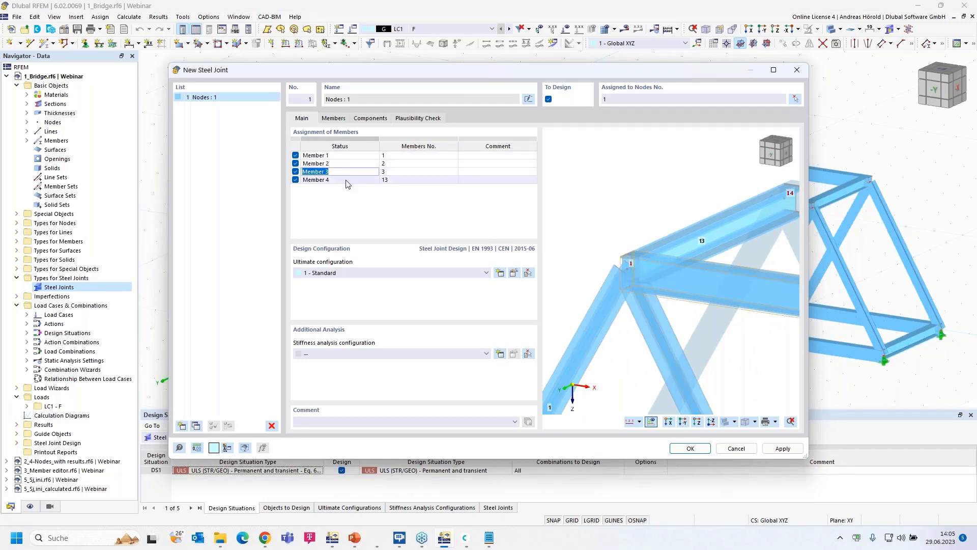
{"action": "double_click", "coordinate": [345, 180]}
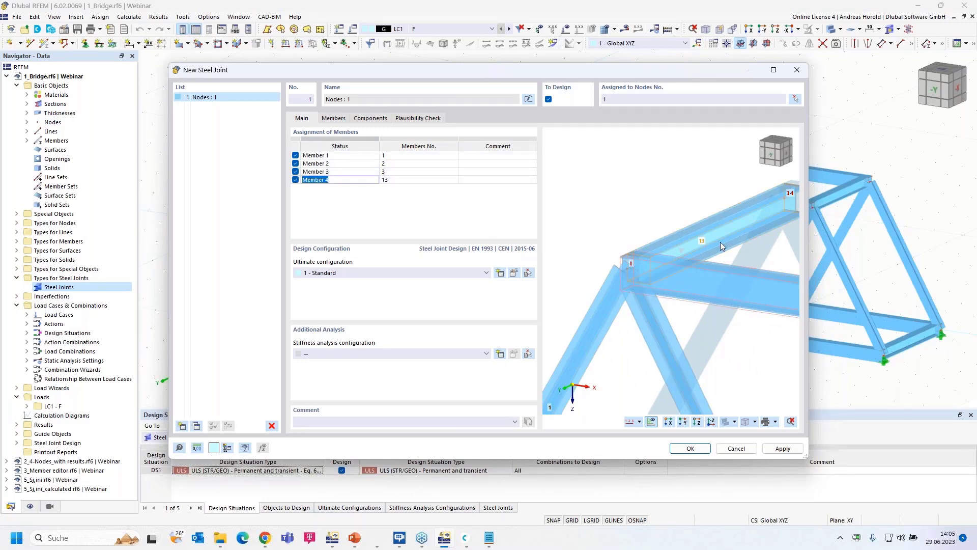
Rename the two diagonal members of the joint as Dia 1 and Dia 2
{"action": "double_click", "coordinate": [350, 156]}
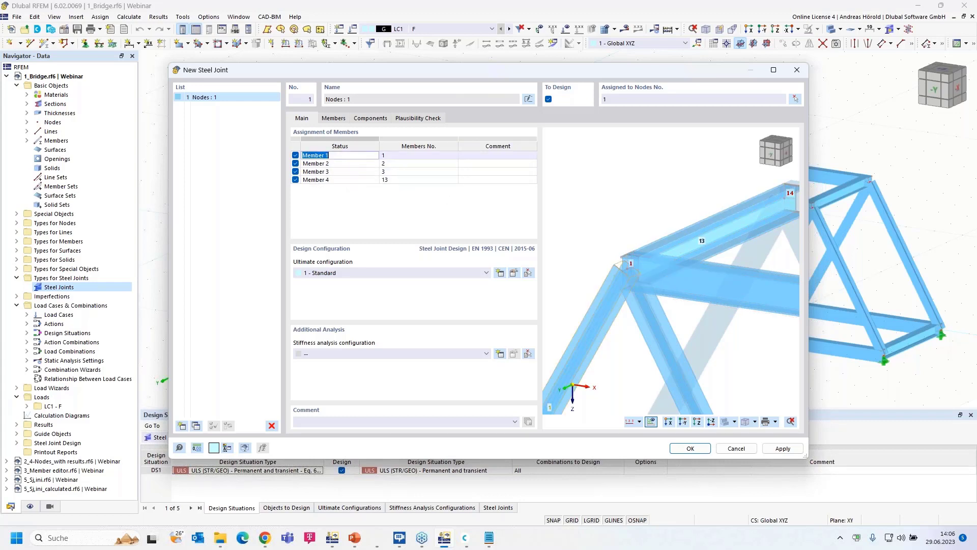
{"action": "left_click", "coordinate": [326, 156]}
{"action": "double_click", "coordinate": [311, 155]}
{"action": "type", "text": "Dia"}
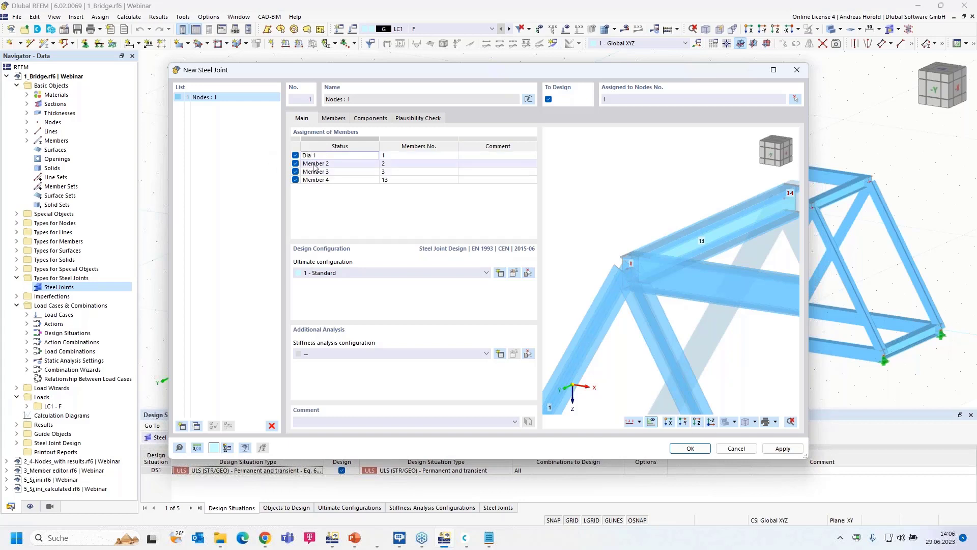
{"action": "left_click", "coordinate": [314, 164]}
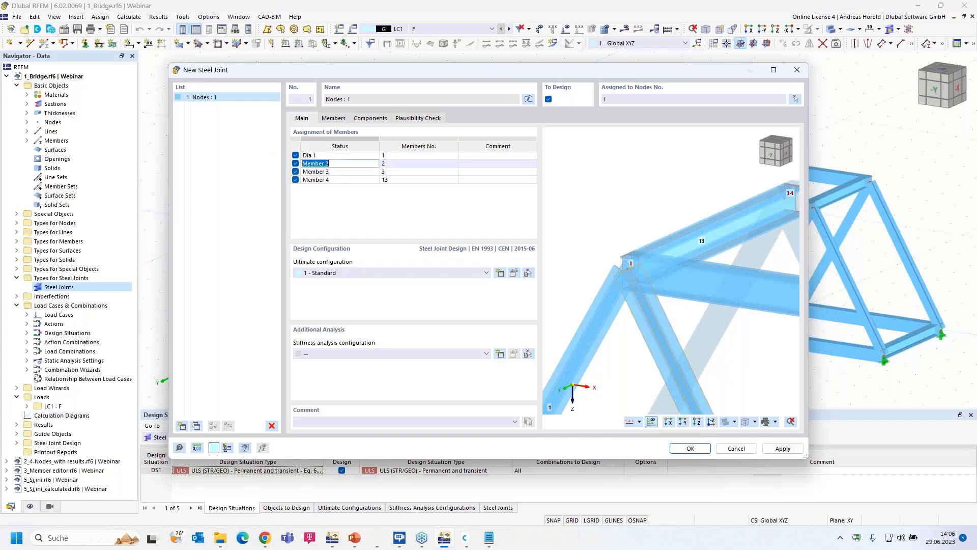
{"action": "left_click_drag", "start_coordinate": [324, 163], "coordinate": [293, 165]}
{"action": "left_click", "coordinate": [311, 163]}
{"action": "left_click", "coordinate": [311, 163]}
{"action": "double_click", "coordinate": [311, 163]}
{"action": "type", "text": "Dia"}
Rename the joint's horizontal chord member as Hor and its transverse member as Cross
{"action": "left_click", "coordinate": [303, 171]}
{"action": "double_click", "coordinate": [332, 172]}
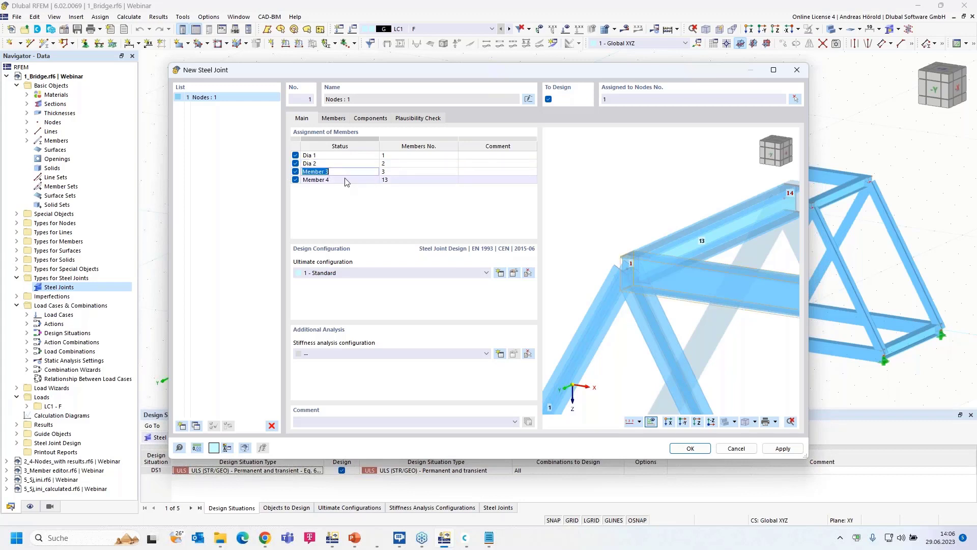
{"action": "type", "text": "Hor"}
{"action": "double_click", "coordinate": [334, 180]}
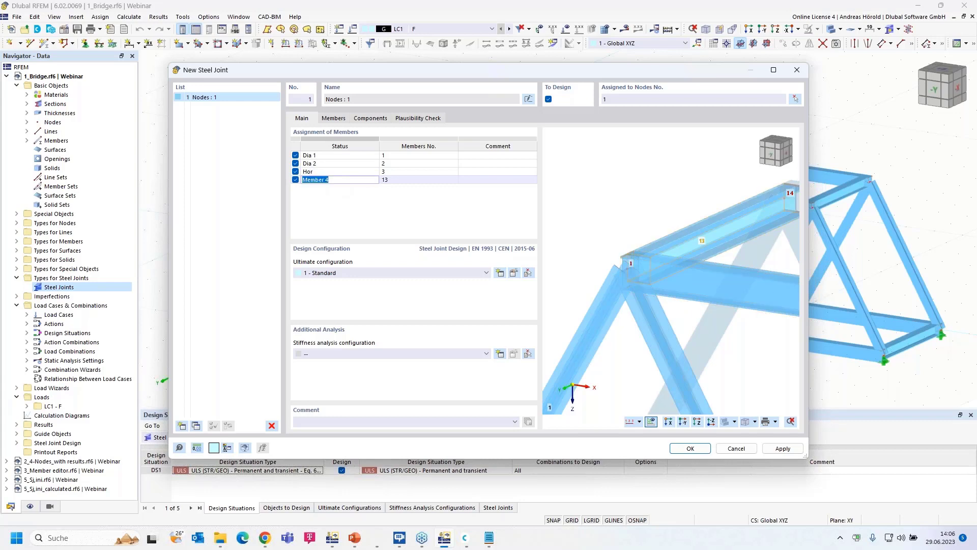
{"action": "type", "text": "Cross"}
{"action": "left_click", "coordinate": [343, 197]}
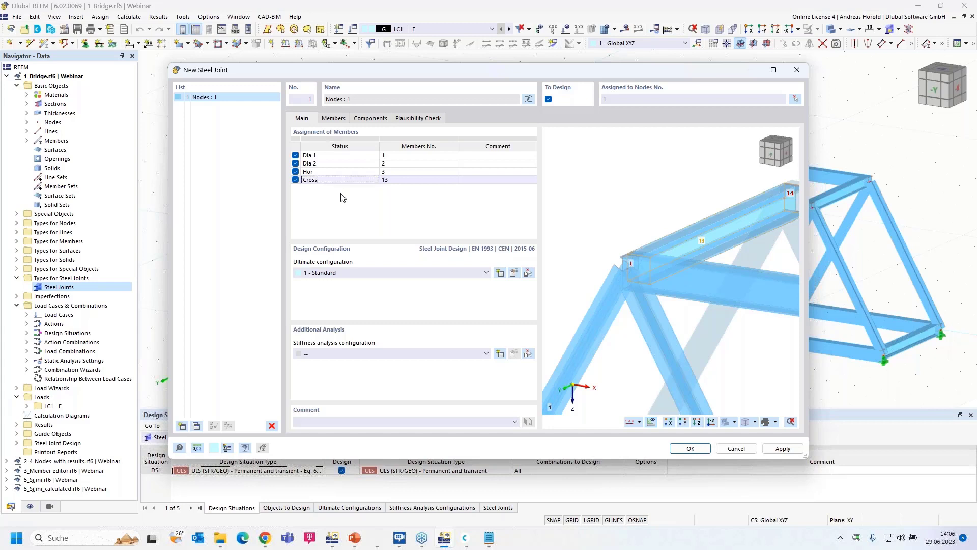
Examine the end types and supported ends of the joint's members, and open the joint's component list
{"action": "left_click", "coordinate": [334, 118]}
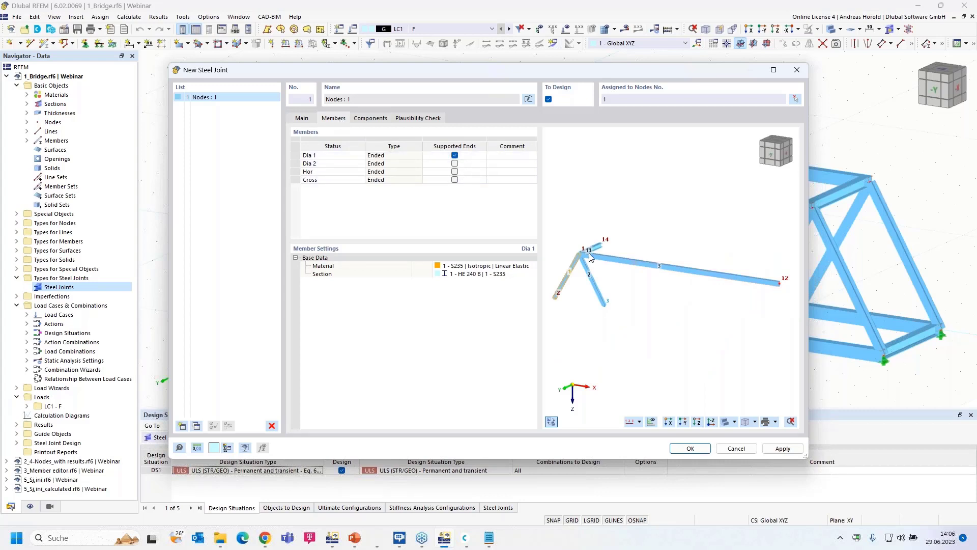
{"action": "scroll", "coordinate": [594, 257], "scroll_direction": "up", "scroll_amount": 2}
{"action": "scroll", "coordinate": [594, 258], "scroll_direction": "up", "scroll_amount": 5}
{"action": "middle_click_drag", "start_coordinate": [594, 257], "coordinate": [773, 257]}
{"action": "scroll", "coordinate": [701, 257], "scroll_direction": "up", "scroll_amount": 2}
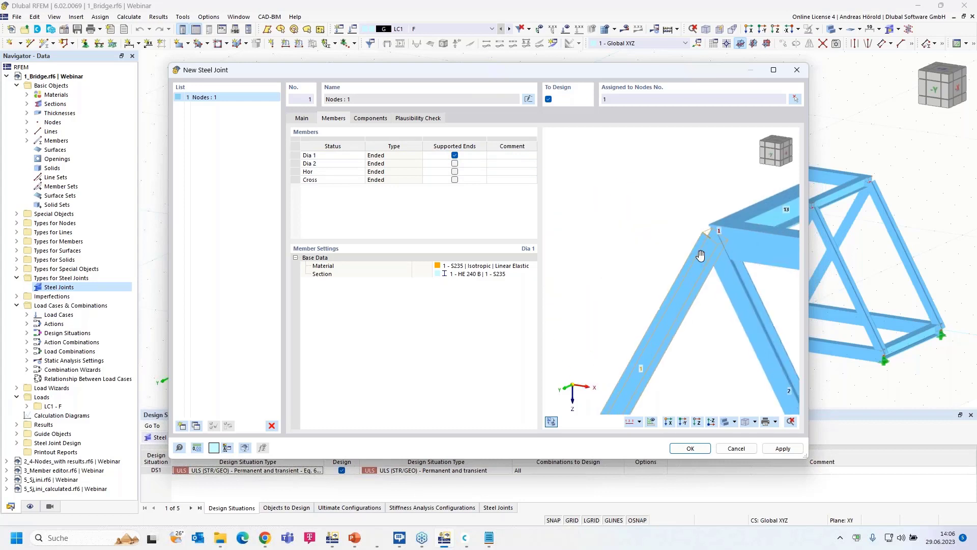
{"action": "middle_click_drag", "start_coordinate": [699, 255], "coordinate": [606, 248]}
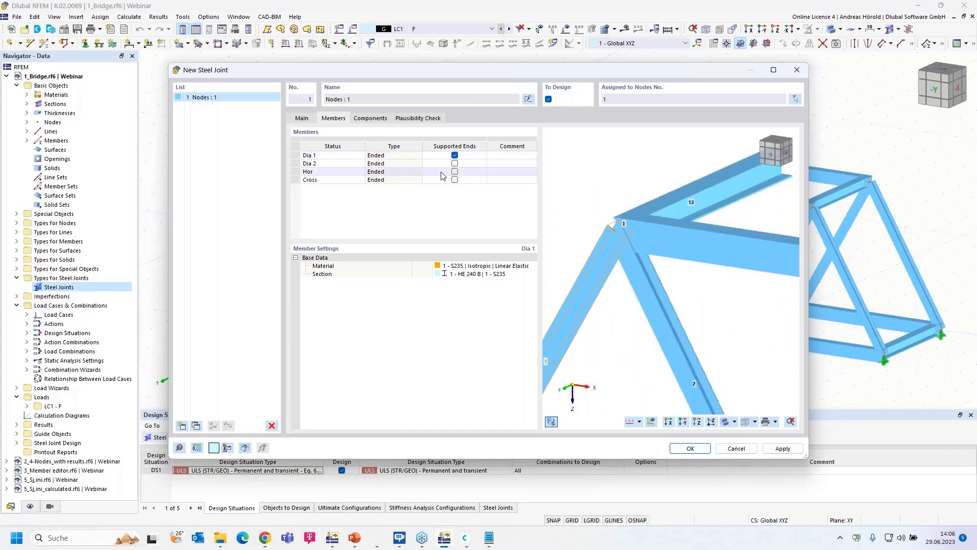
{"action": "left_click", "coordinate": [366, 119]}
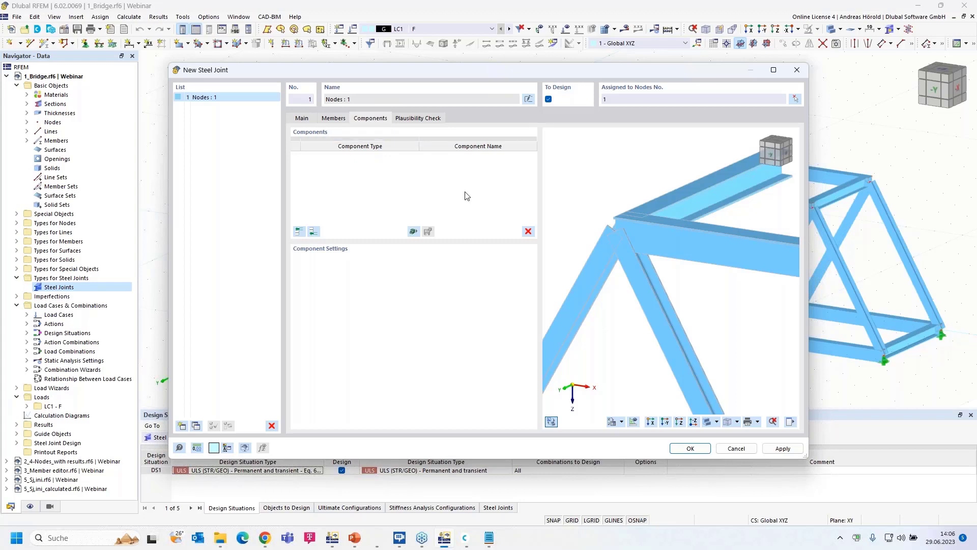
Add a Member Cut component to the joint and set Hor as the member to cut
{"action": "left_click", "coordinate": [652, 421]}
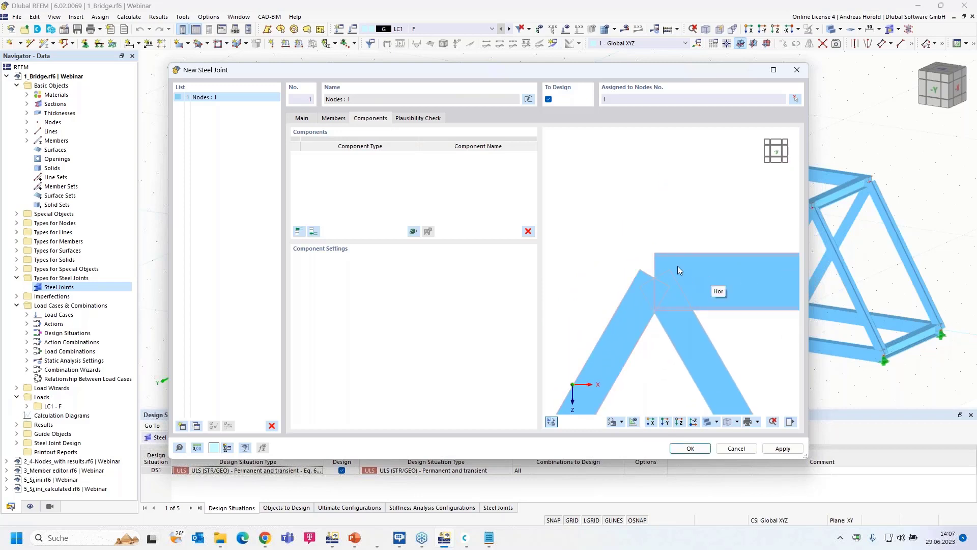
{"action": "left_click", "coordinate": [313, 232]}
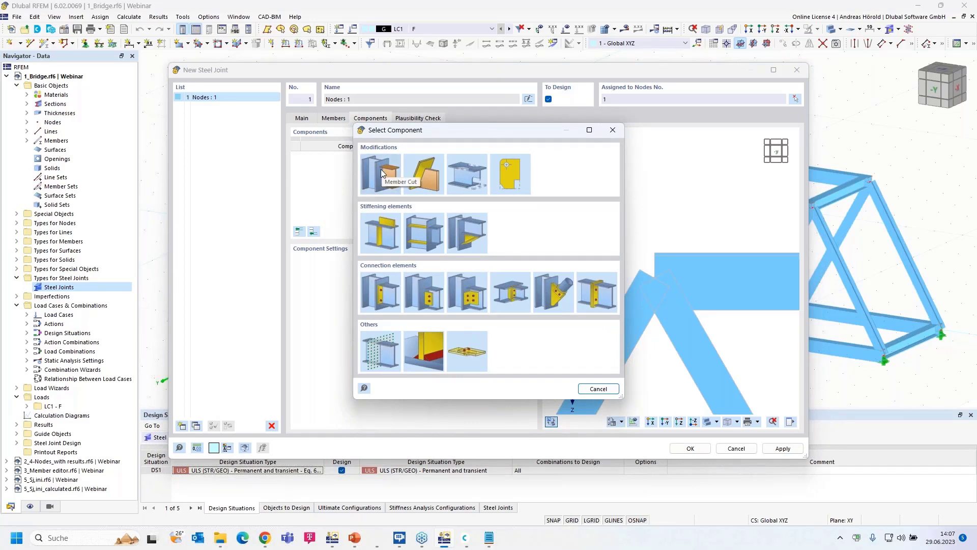
{"action": "left_click", "coordinate": [381, 168]}
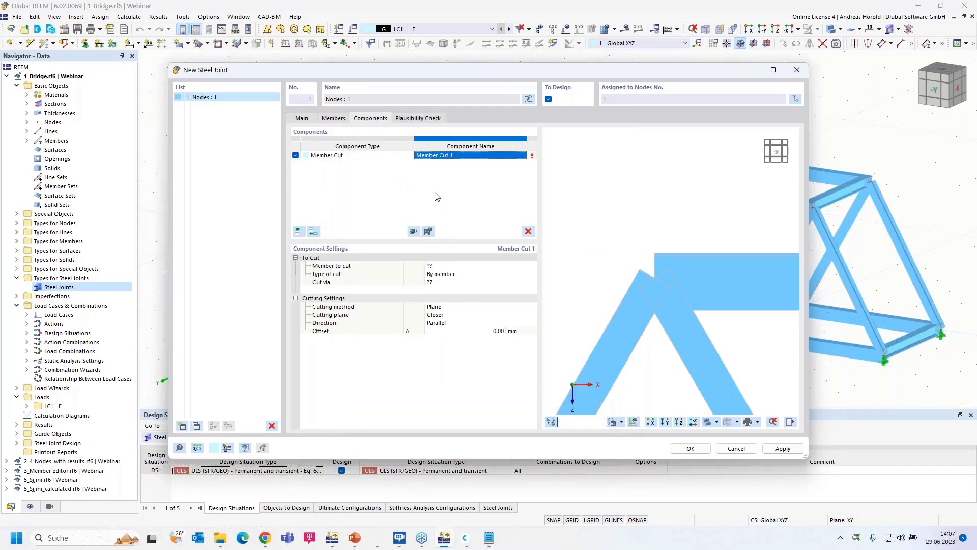
{"action": "left_click", "coordinate": [441, 265]}
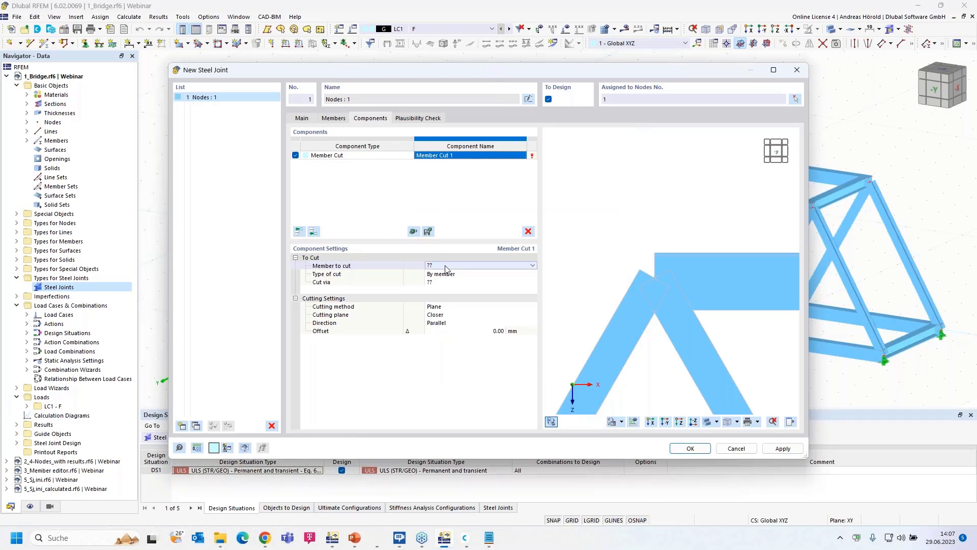
{"action": "left_click", "coordinate": [487, 265]}
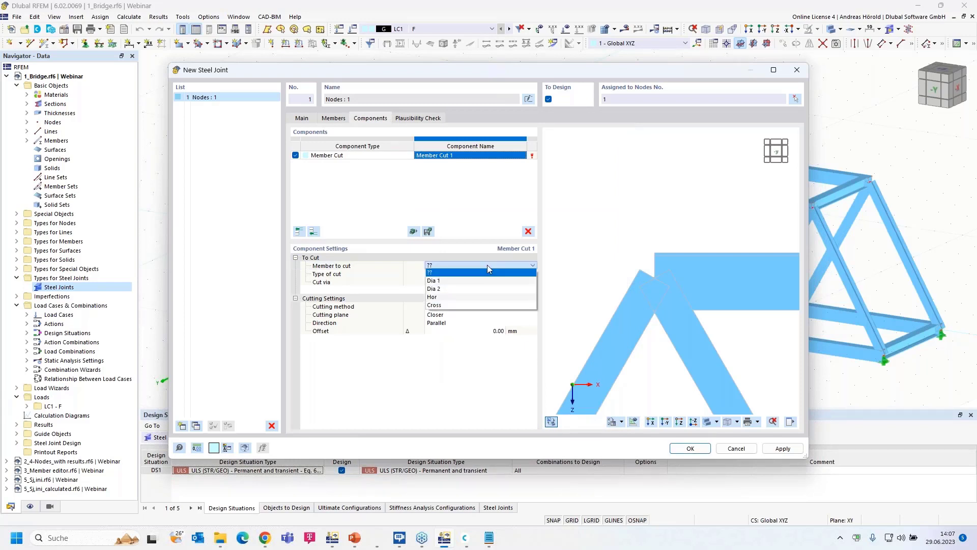
{"action": "left_click", "coordinate": [485, 298]}
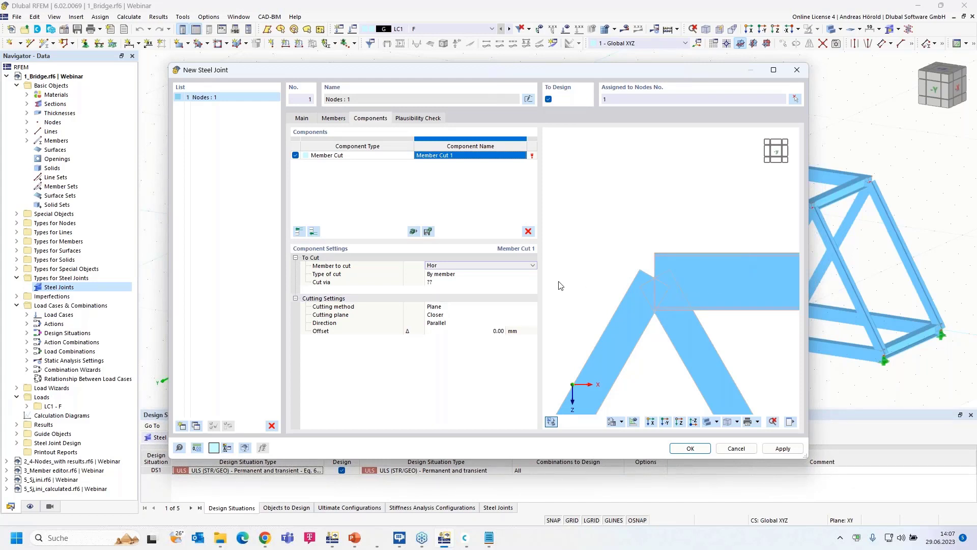
Set the first member cut to cut Hor via diagonal Dia 1
{"action": "left_click", "coordinate": [479, 284]}
{"action": "left_click", "coordinate": [480, 283]}
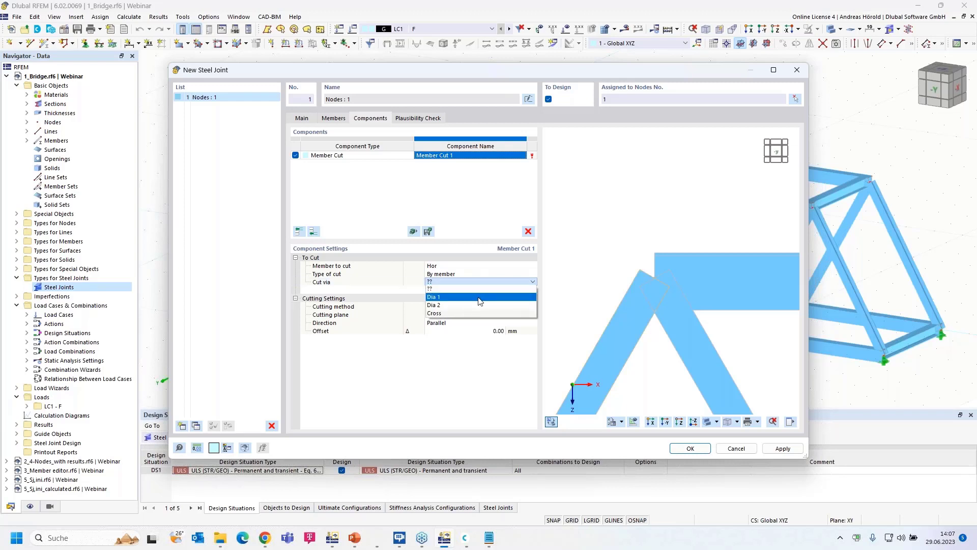
{"action": "left_click", "coordinate": [480, 297]}
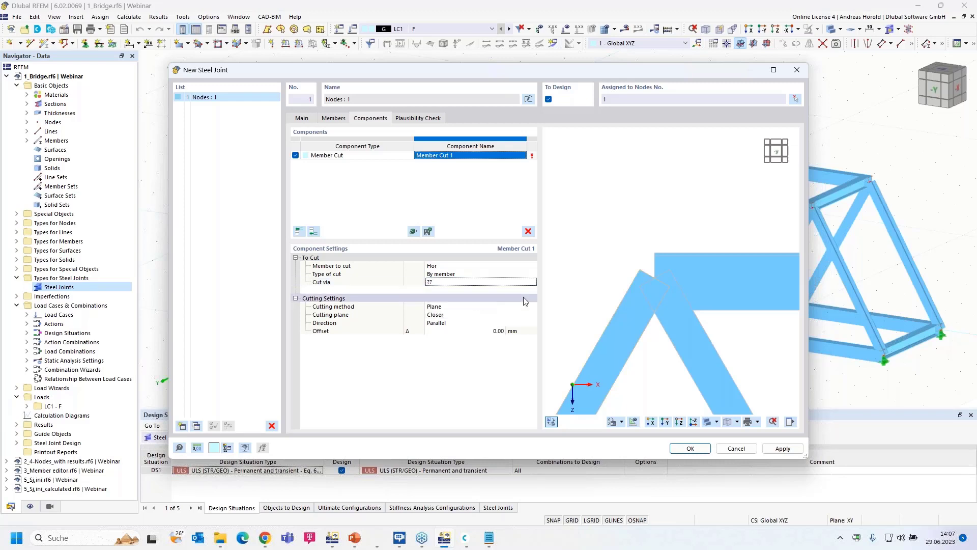
{"action": "scroll", "coordinate": [575, 274], "scroll_direction": "up", "scroll_amount": 3}
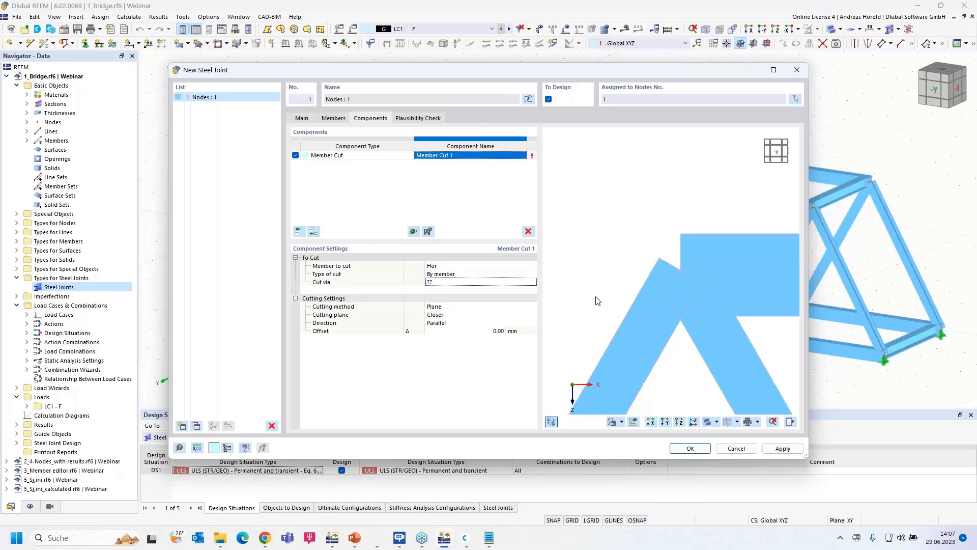
{"action": "left_click", "coordinate": [468, 281]}
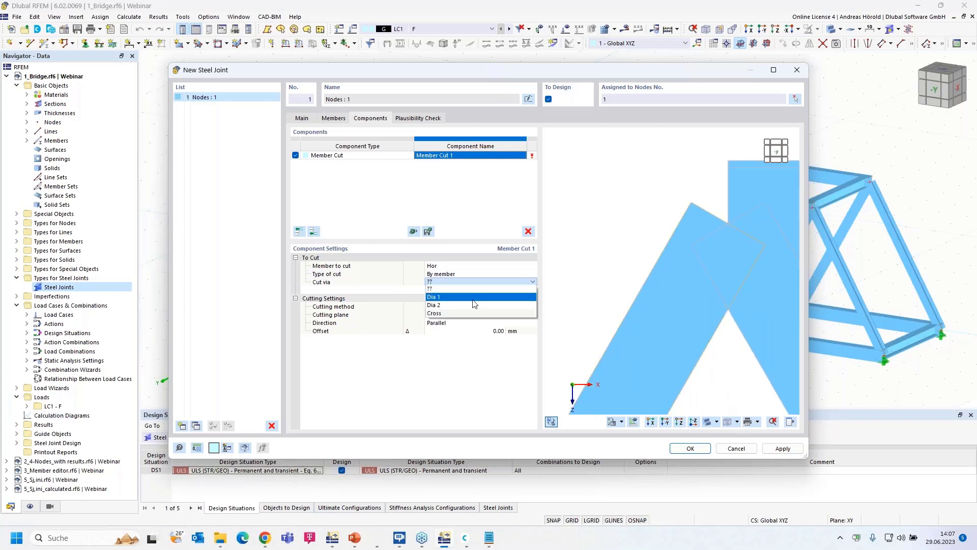
{"action": "left_click", "coordinate": [473, 299]}
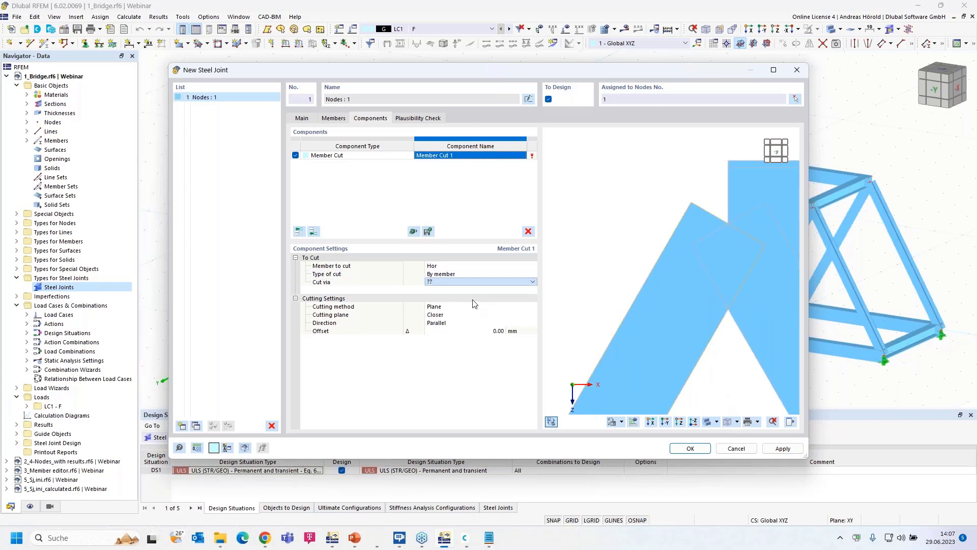
Try a 195 mm offset for the cut of Hor, with the parallel direction and closer cutting plane
{"action": "left_click", "coordinate": [458, 324]}
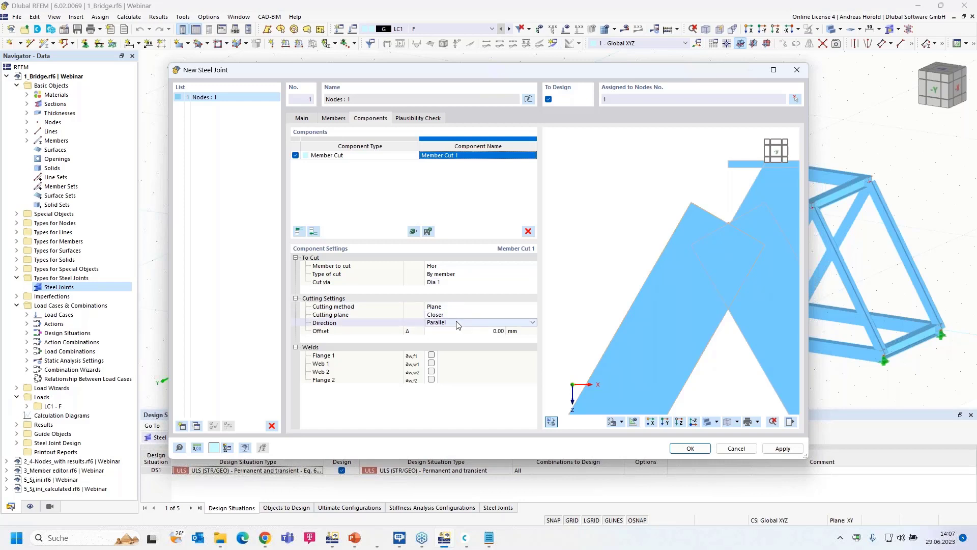
{"action": "left_click", "coordinate": [491, 322]}
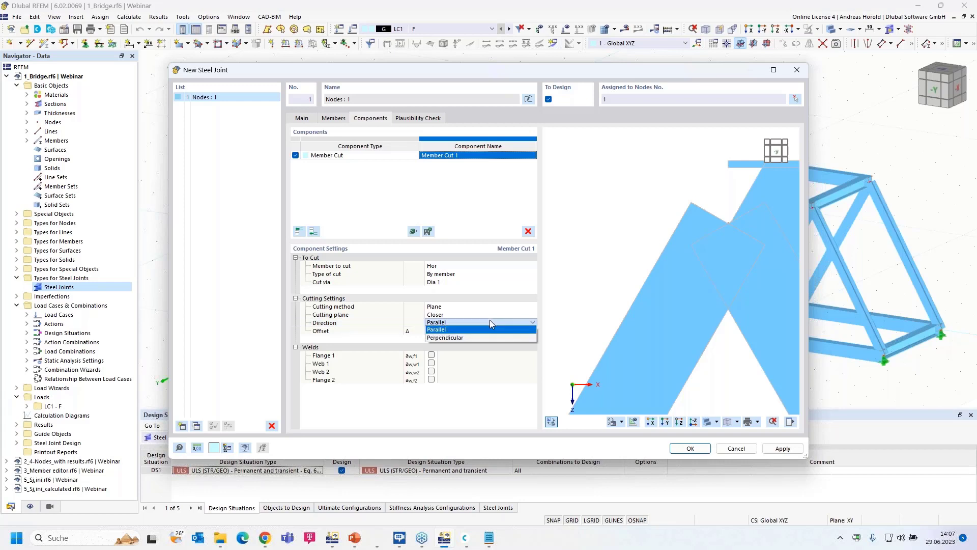
{"action": "key", "text": "Escape"}
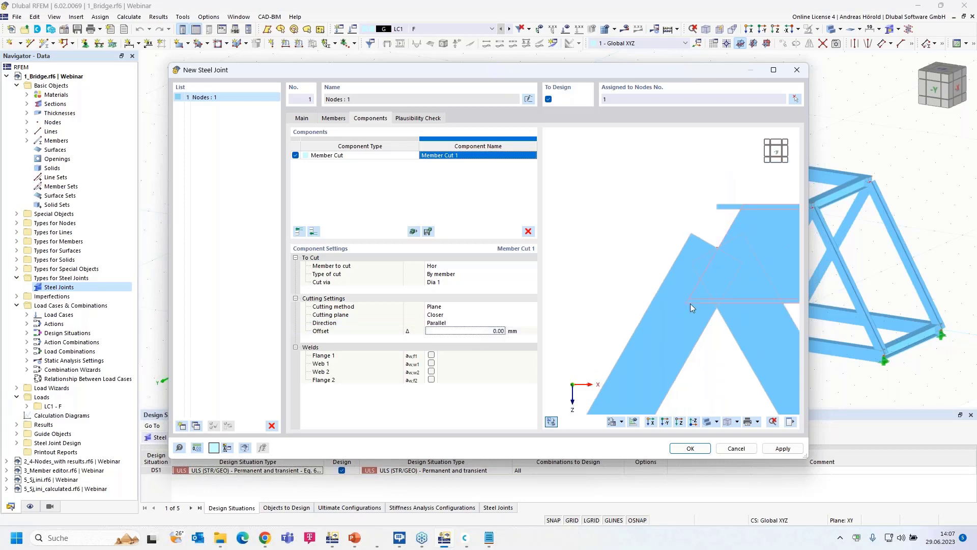
{"action": "left_click", "coordinate": [443, 315]}
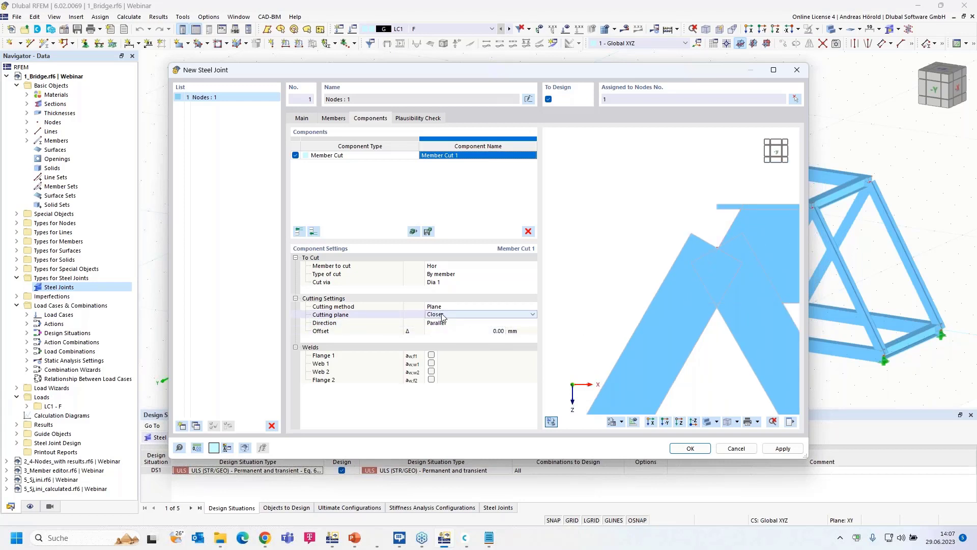
{"action": "left_click", "coordinate": [493, 331]}
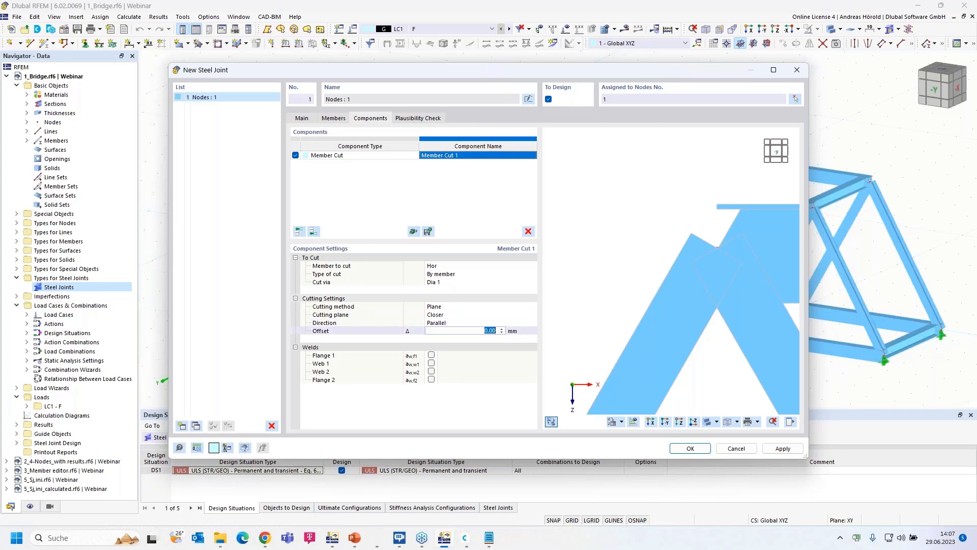
{"action": "type", "text": "195"}
{"action": "key", "text": "Return"}
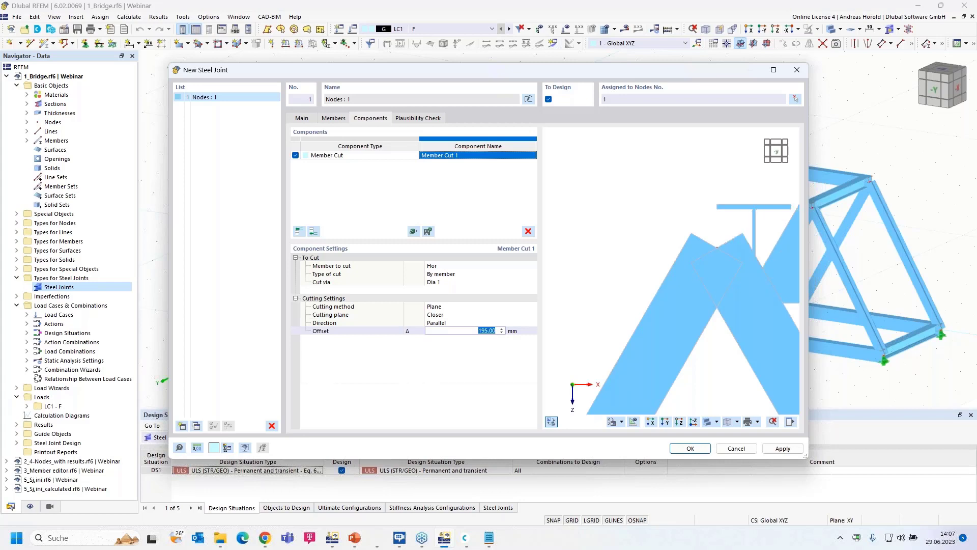
{"action": "middle_click_drag", "start_coordinate": [640, 273], "coordinate": [571, 273]}
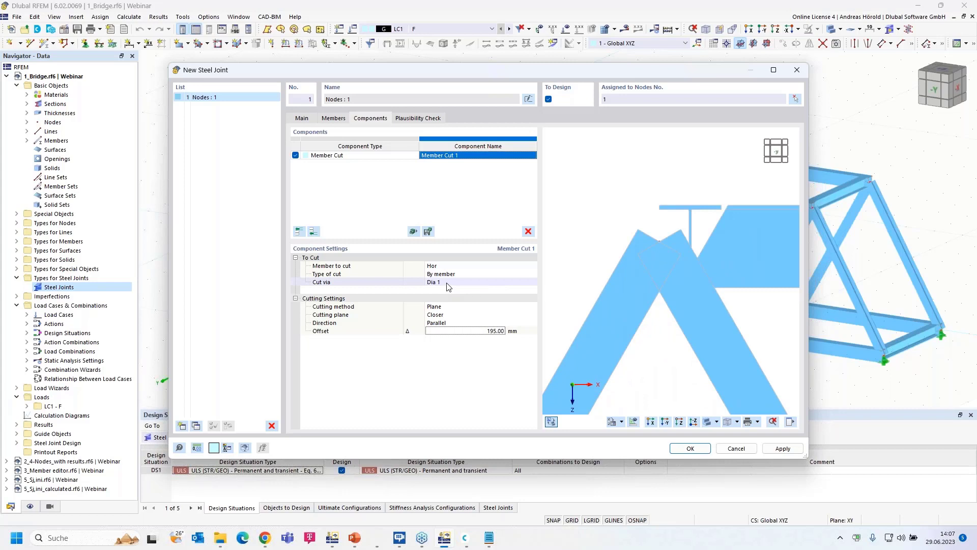
Set the cutting plane of Hor's cut to Farther and its offset to 0 mm
{"action": "left_click", "coordinate": [451, 316]}
{"action": "left_click", "coordinate": [452, 315]}
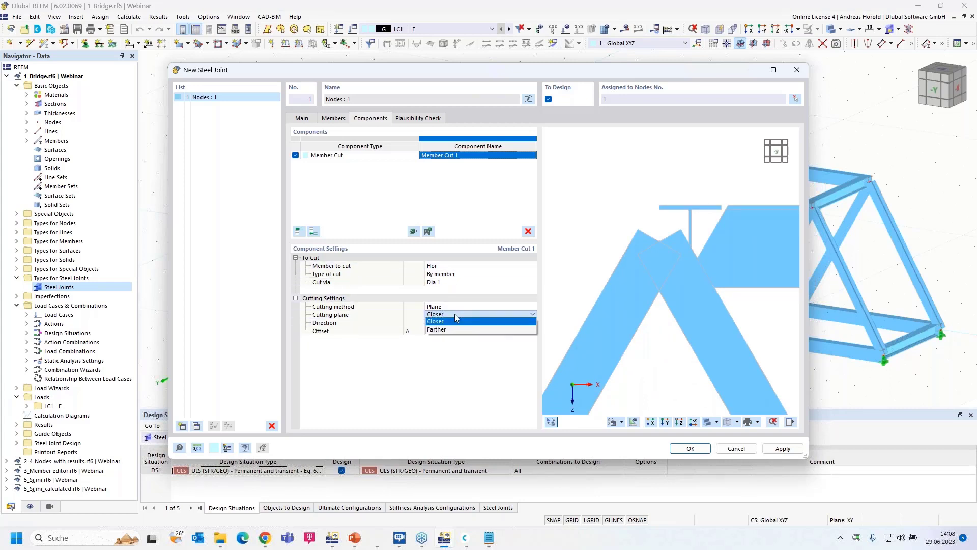
{"action": "left_click", "coordinate": [456, 329]}
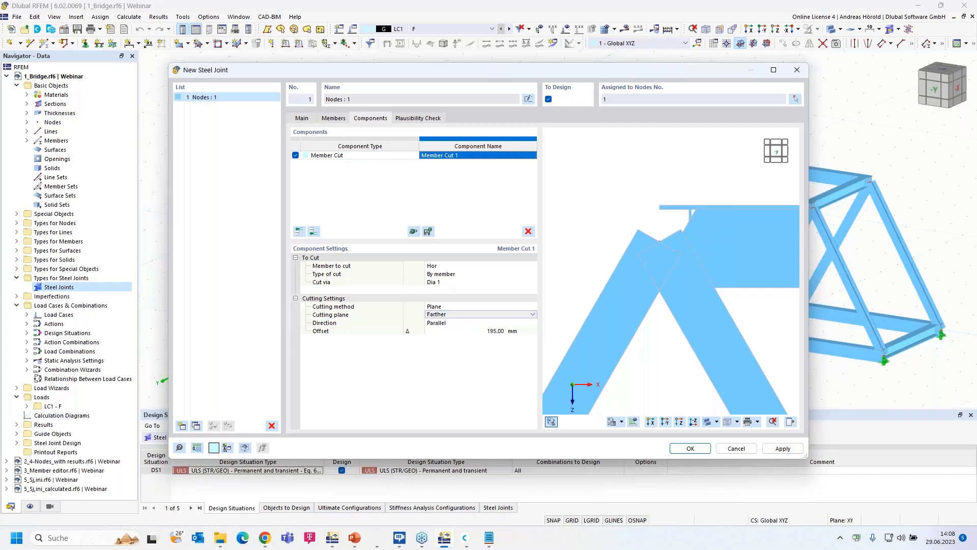
{"action": "double_click", "coordinate": [492, 332]}
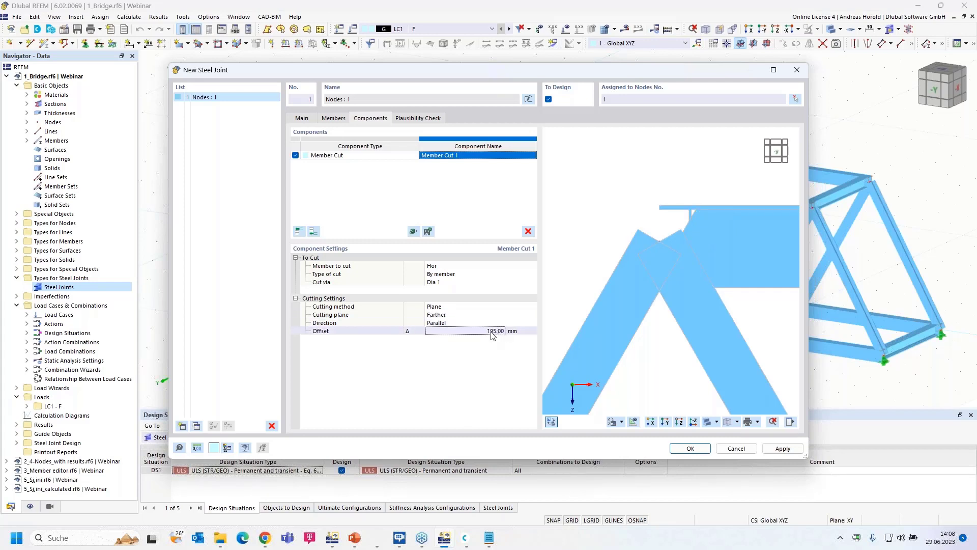
{"action": "type", "text": "0"}
{"action": "key", "text": "Return"}
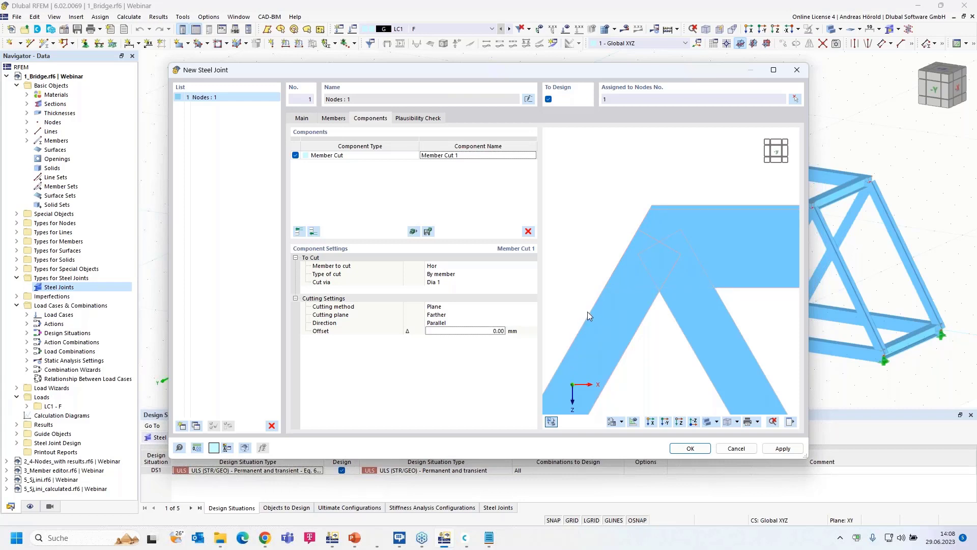
Add a second Member Cut component with Dia 1 as the member to cut
{"action": "left_click", "coordinate": [314, 232]}
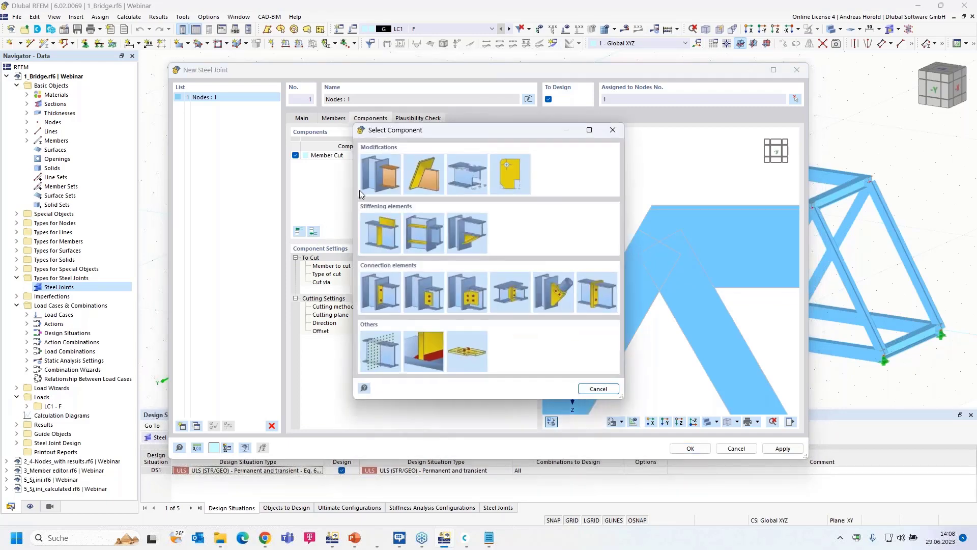
{"action": "left_click", "coordinate": [381, 173]}
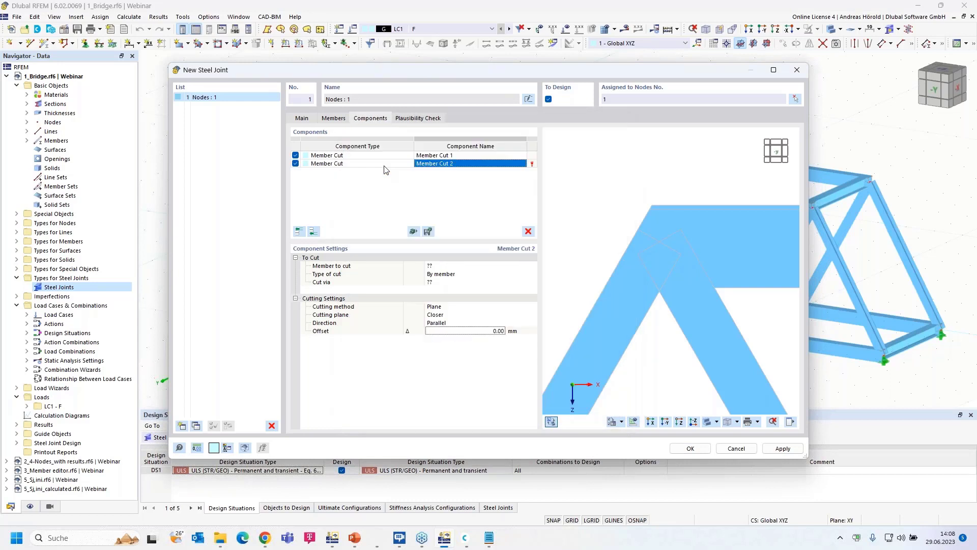
{"action": "left_click", "coordinate": [453, 265]}
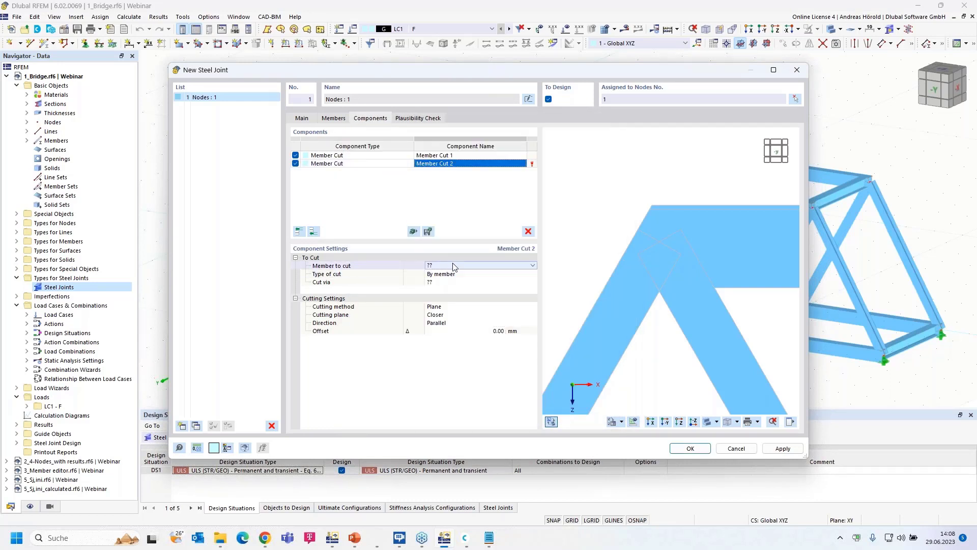
{"action": "left_click", "coordinate": [533, 265]}
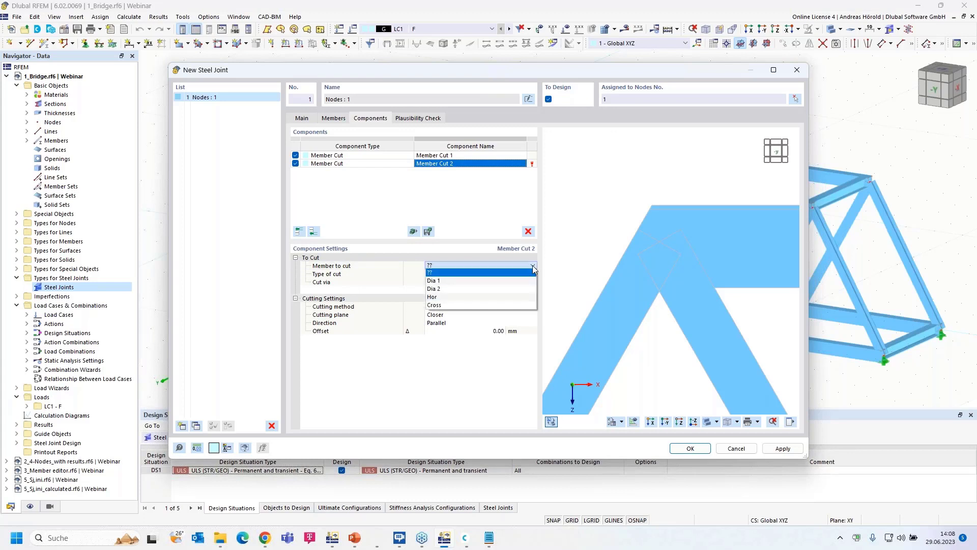
{"action": "left_click", "coordinate": [493, 281]}
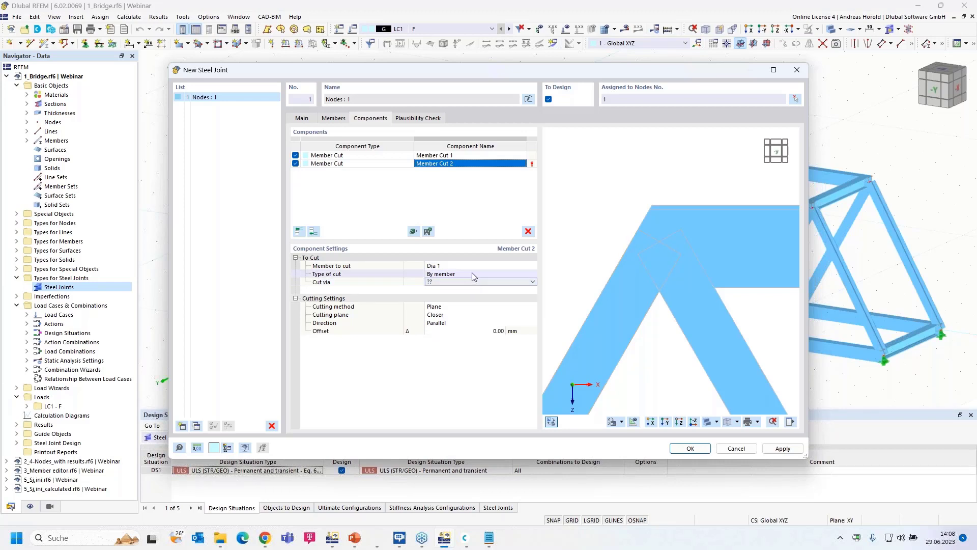
Keep the second cut's type as By member and cut Dia 1 via Hor
{"action": "left_click", "coordinate": [472, 274]}
{"action": "left_click", "coordinate": [473, 274]}
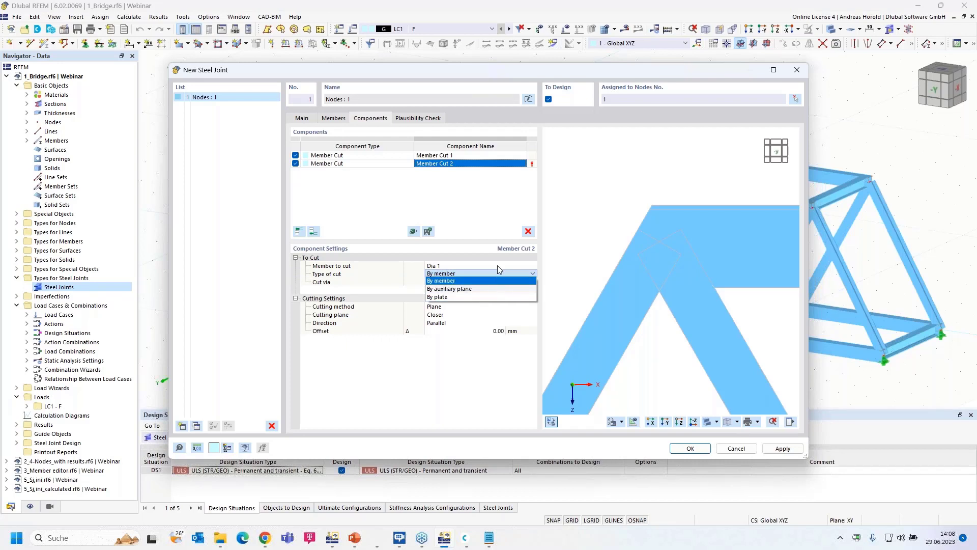
{"action": "left_click", "coordinate": [498, 269]}
{"action": "left_click", "coordinate": [482, 283]}
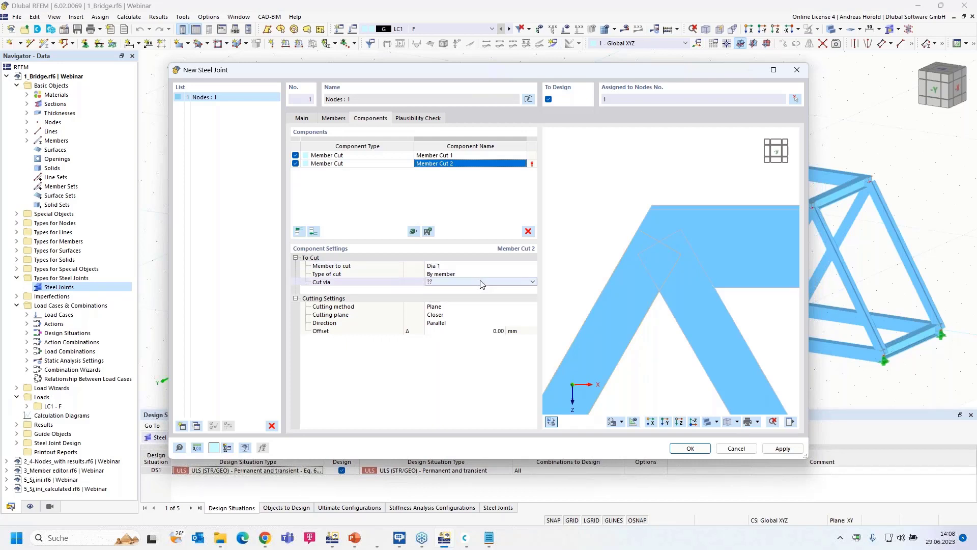
{"action": "left_click", "coordinate": [482, 282]}
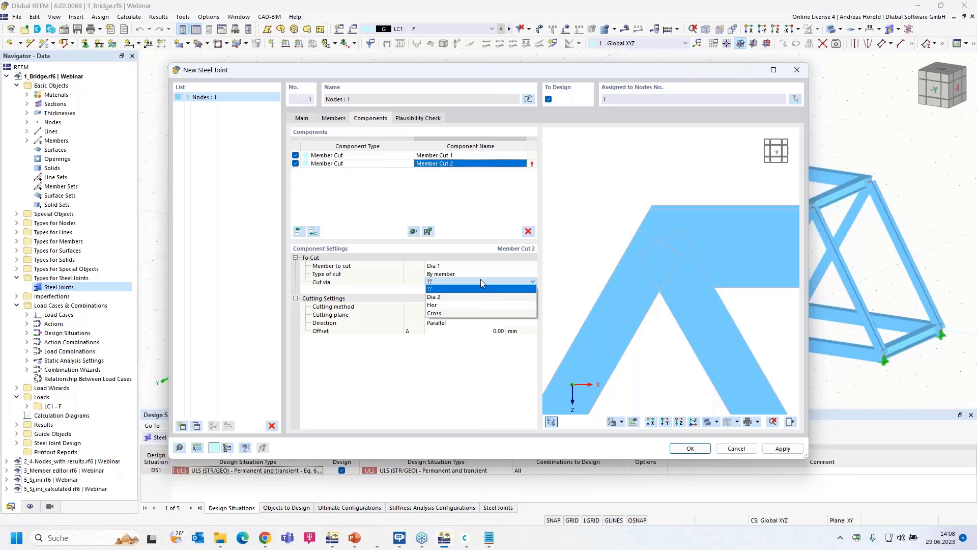
{"action": "left_click", "coordinate": [477, 307]}
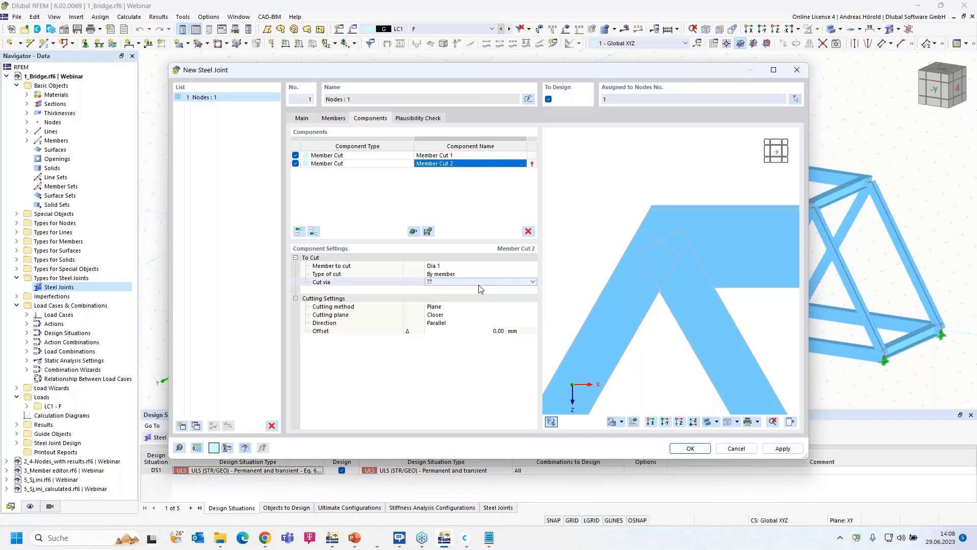
{"action": "left_click", "coordinate": [479, 284]}
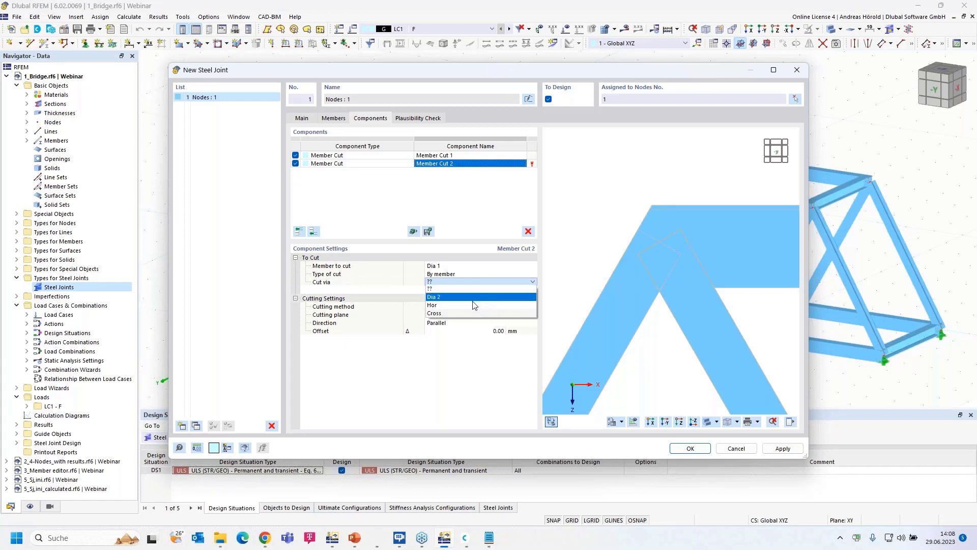
{"action": "left_click", "coordinate": [473, 305]}
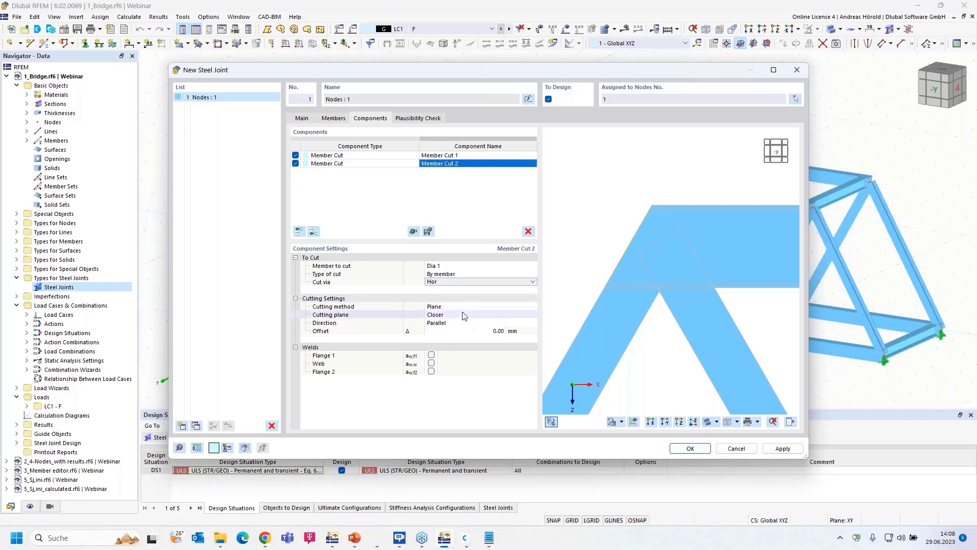
Set the direction of Dia 1's member cut to Perpendicular and its offset to 195 mm
{"action": "left_click", "coordinate": [465, 324]}
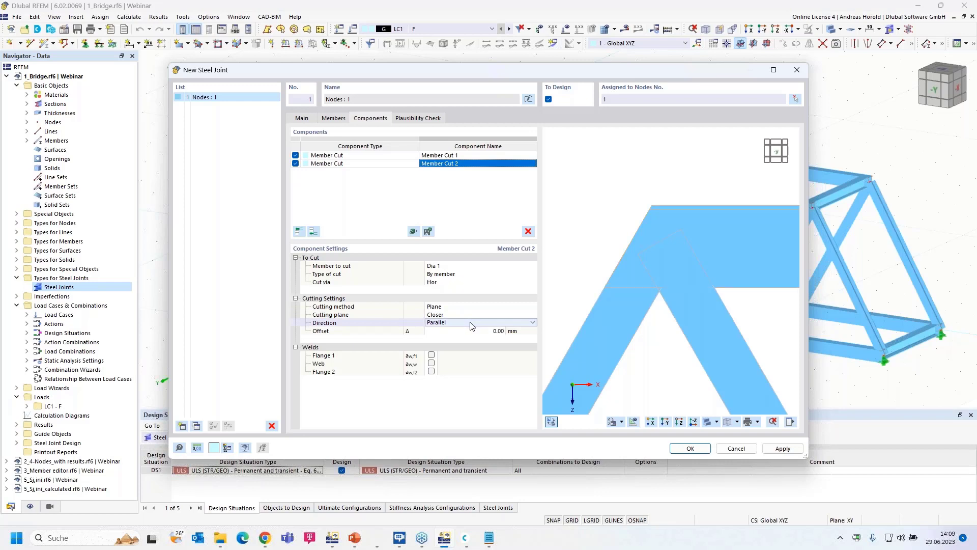
{"action": "left_click", "coordinate": [470, 323]}
{"action": "left_click", "coordinate": [465, 333]}
{"action": "left_click", "coordinate": [466, 333]}
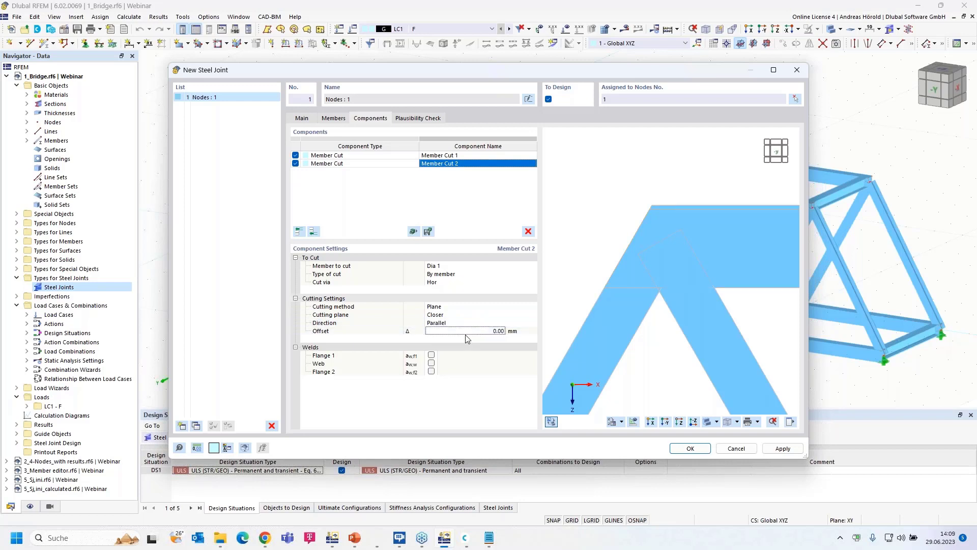
{"action": "left_click", "coordinate": [469, 323]}
{"action": "left_click", "coordinate": [468, 322]}
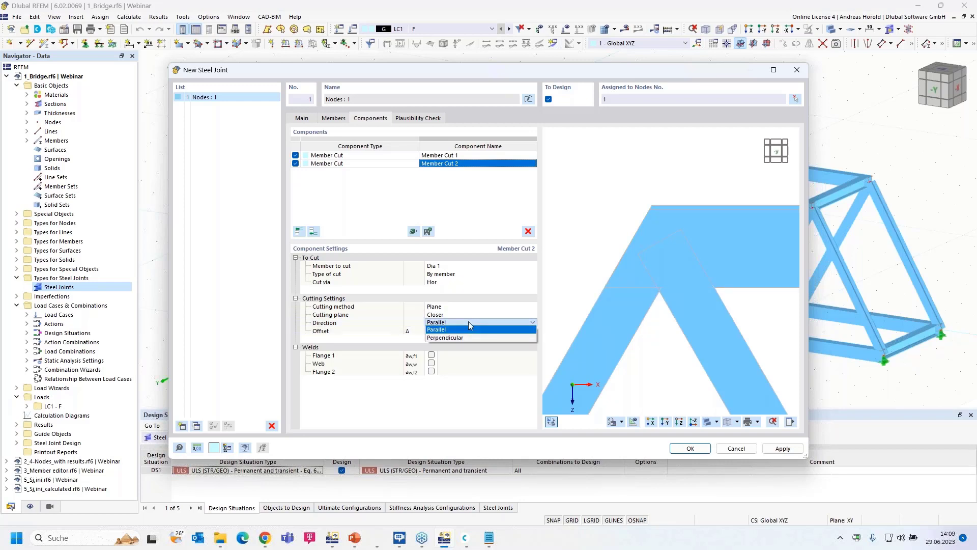
{"action": "left_click", "coordinate": [464, 338]}
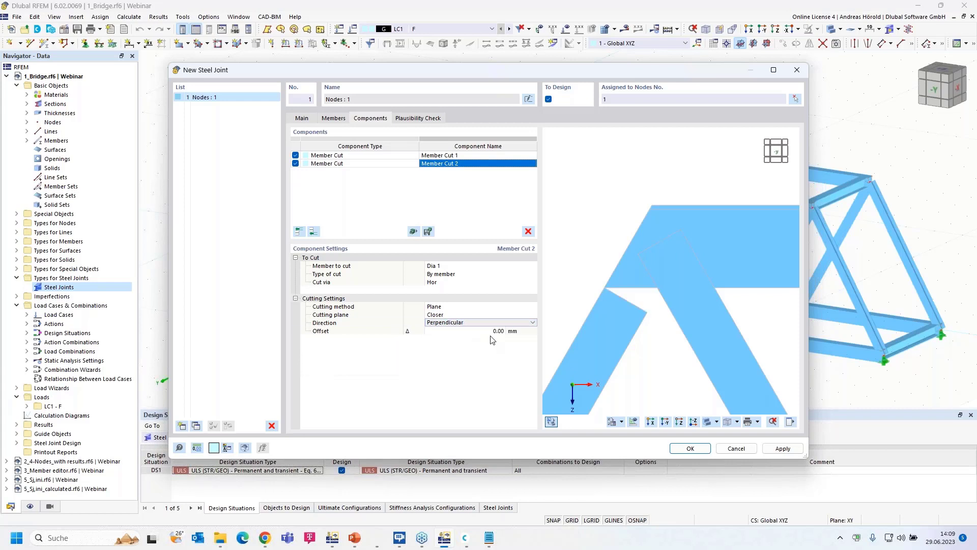
{"action": "left_click", "coordinate": [466, 330]}
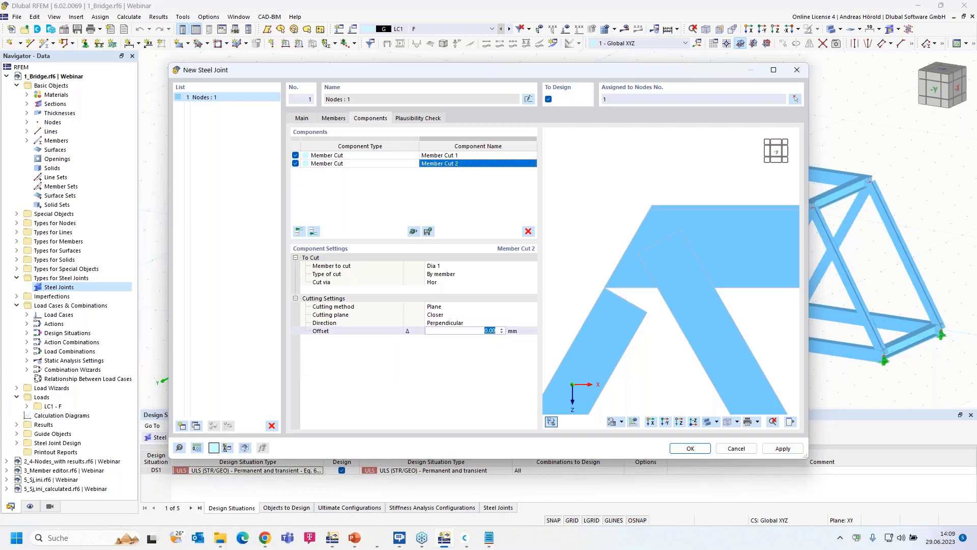
{"action": "type", "text": "195"}
{"action": "key", "text": "Return"}
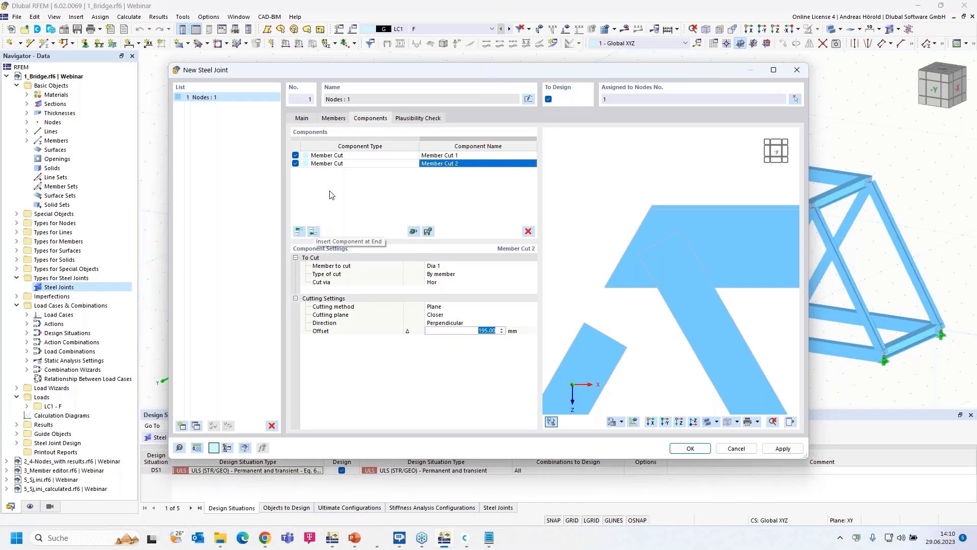
Copy the second member cut to the end of the component list and make Dia 2 its member to cut
{"action": "left_click", "coordinate": [371, 164]}
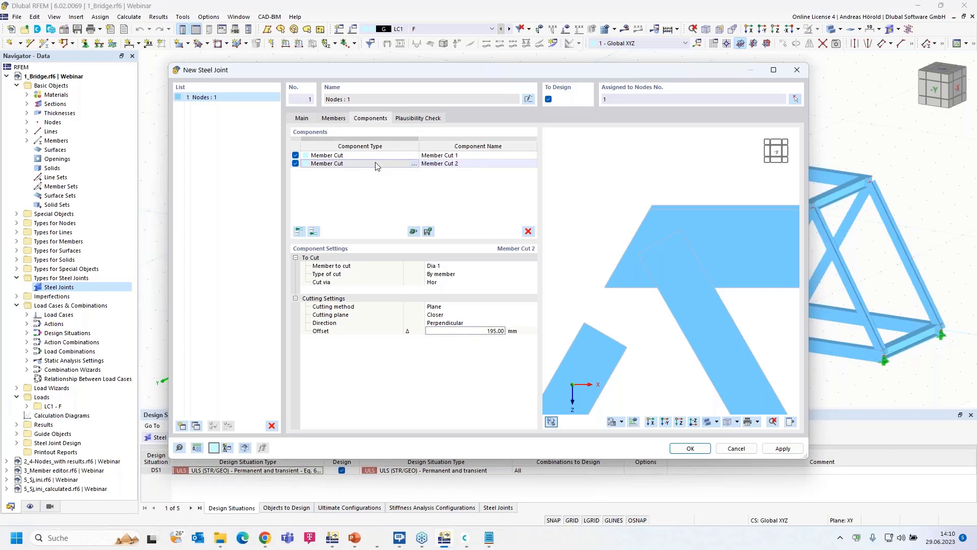
{"action": "right_click", "coordinate": [377, 166]}
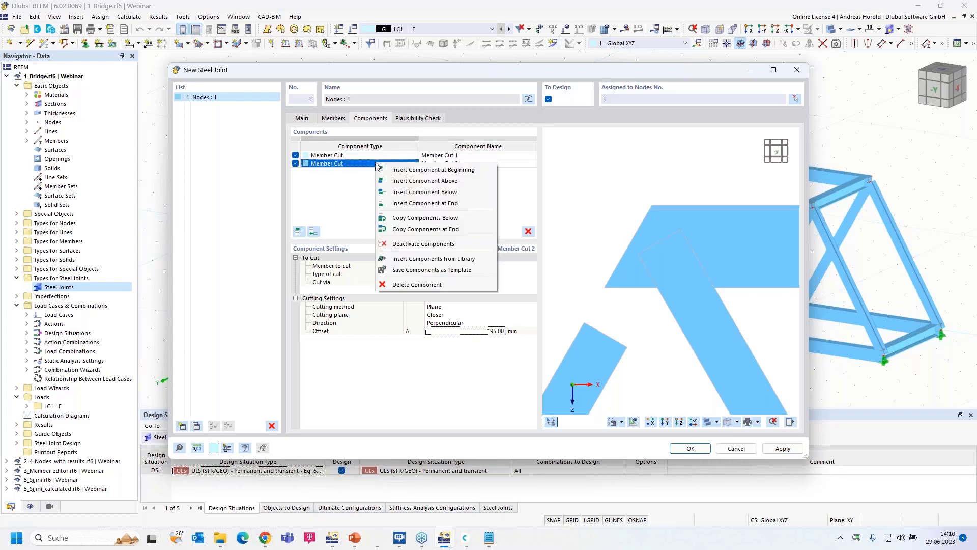
{"action": "left_click", "coordinate": [452, 230]}
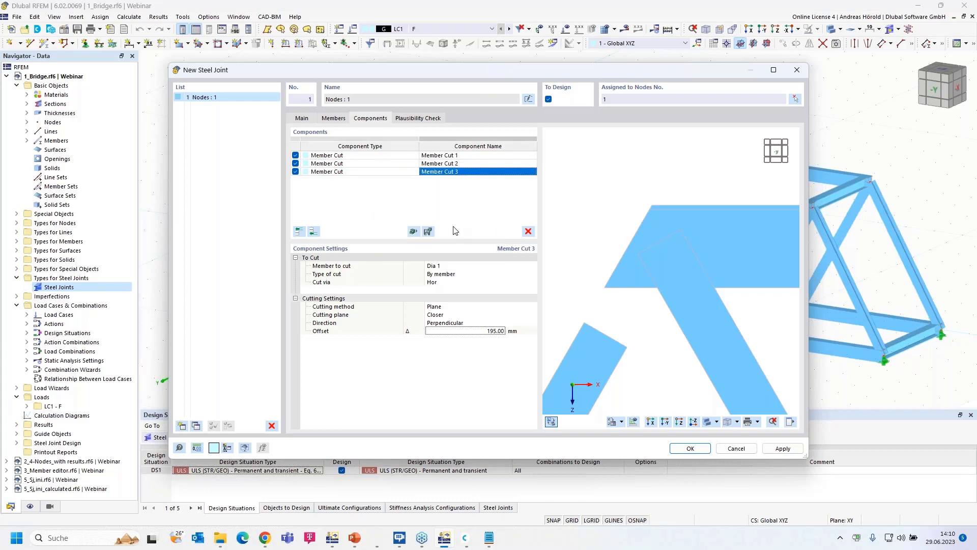
{"action": "left_click", "coordinate": [458, 265]}
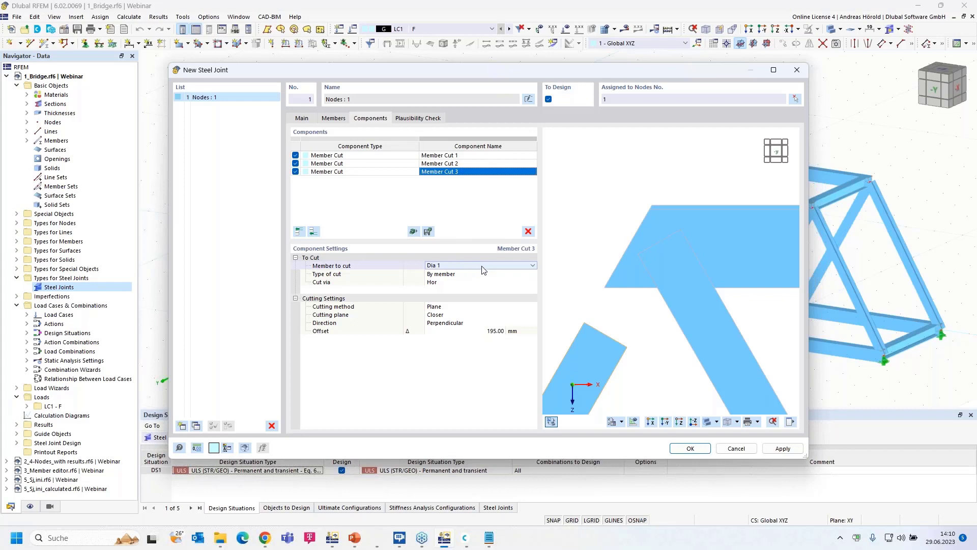
{"action": "left_click", "coordinate": [533, 266]}
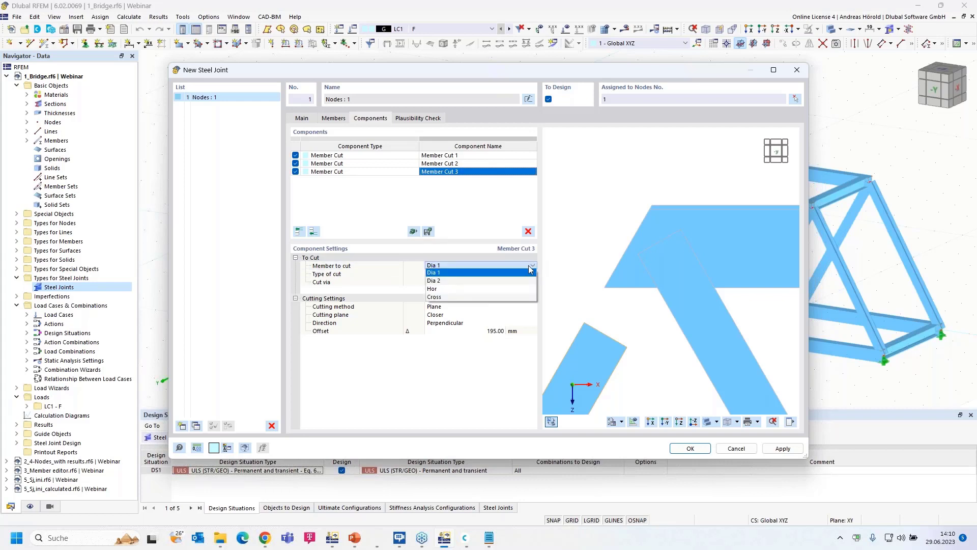
{"action": "left_click", "coordinate": [518, 281]}
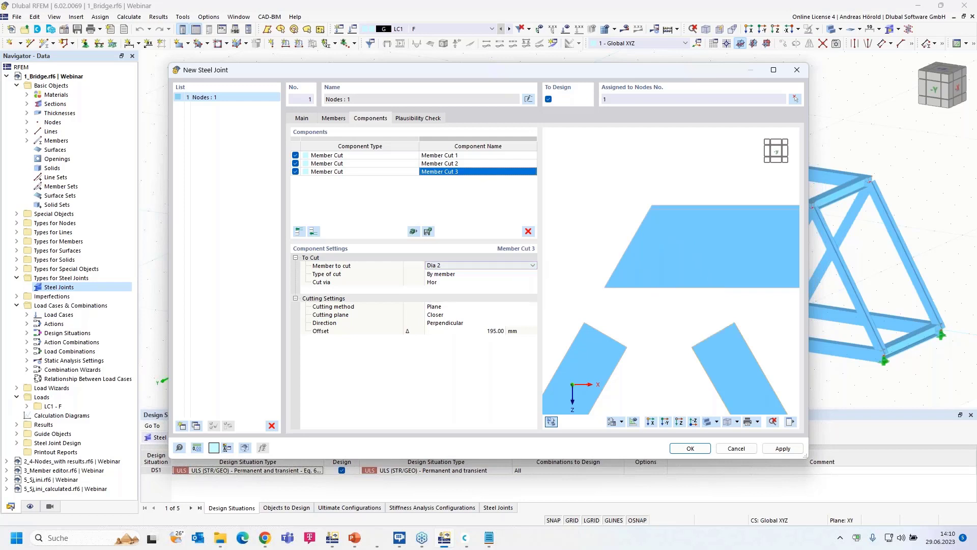
{"action": "scroll", "coordinate": [696, 326], "scroll_direction": "down", "scroll_amount": 3}
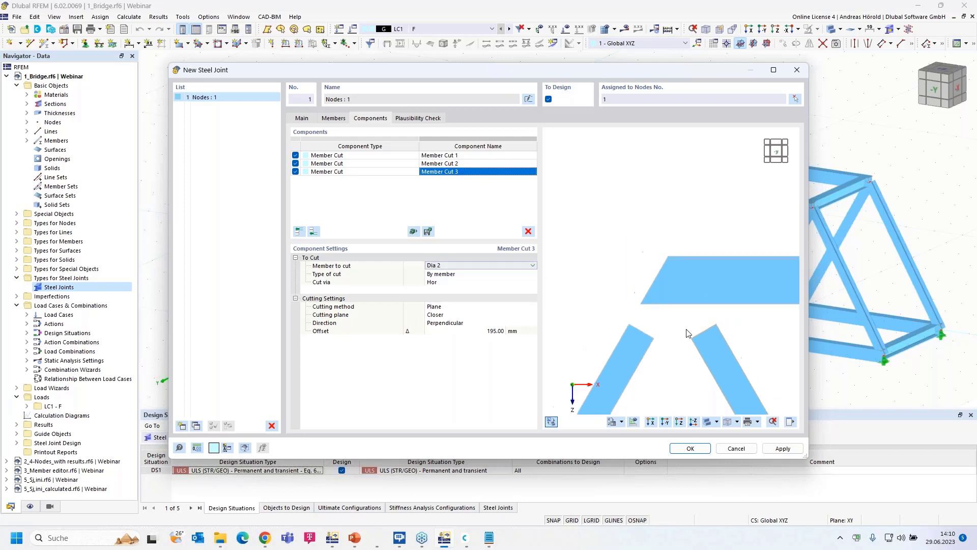
{"action": "middle_click_drag", "start_coordinate": [681, 336], "coordinate": [668, 293]}
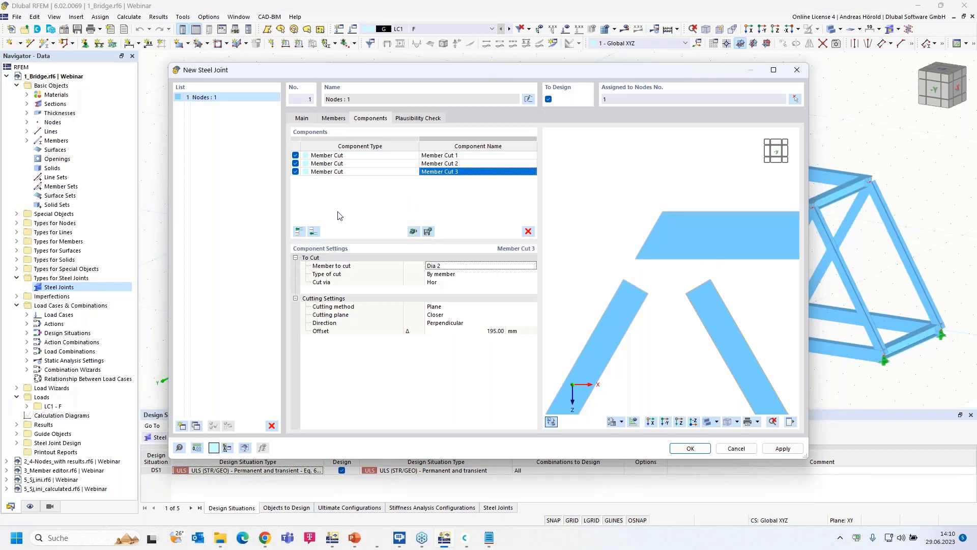
Add a Plate component at the end, 17 mm thick, 715.8 mm wide and 800 mm high
{"action": "left_click", "coordinate": [313, 232]}
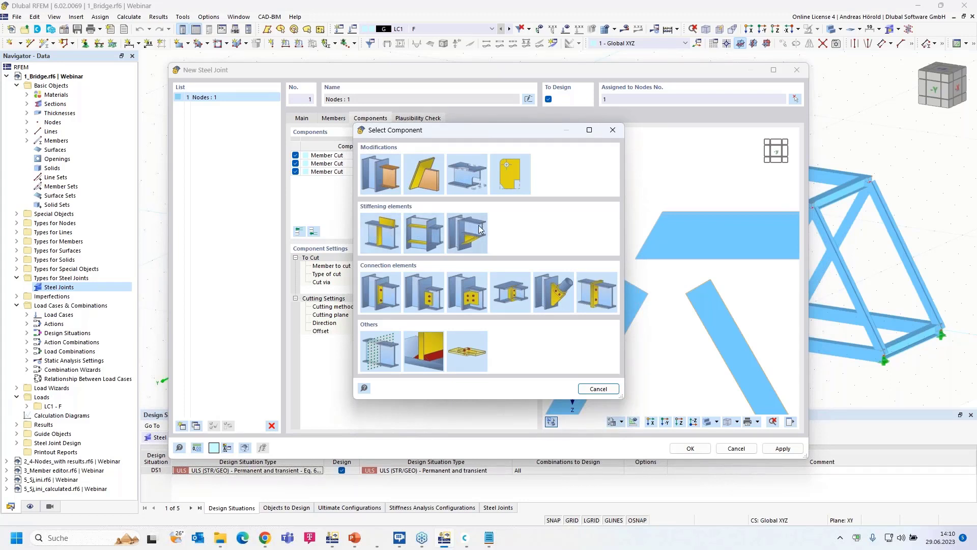
{"action": "left_click", "coordinate": [382, 233]}
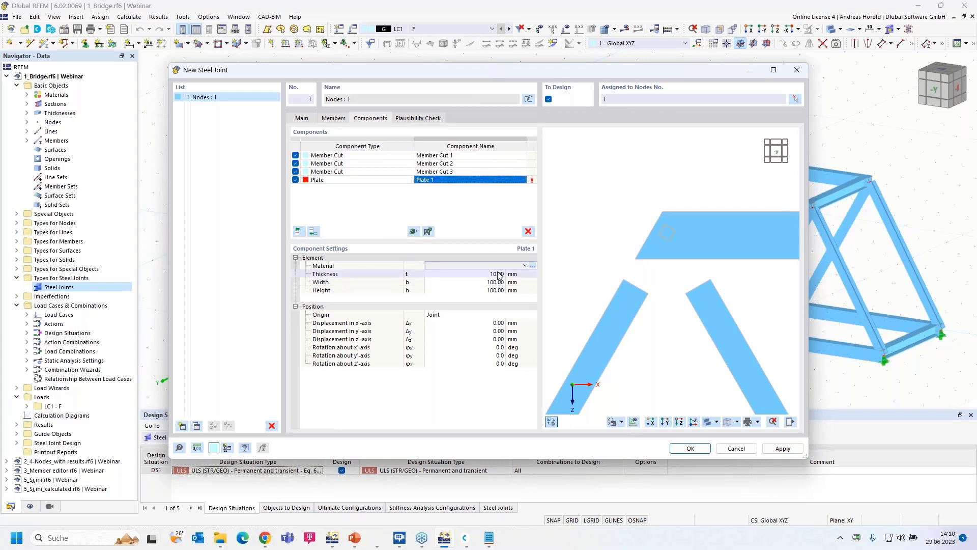
{"action": "double_click", "coordinate": [499, 275]}
{"action": "type", "text": "17"}
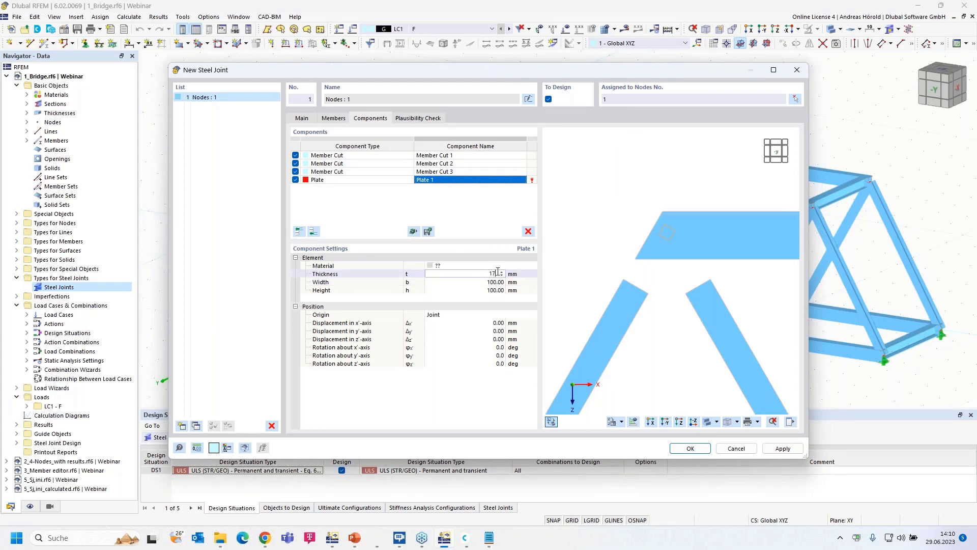
{"action": "key", "text": "Tab"}
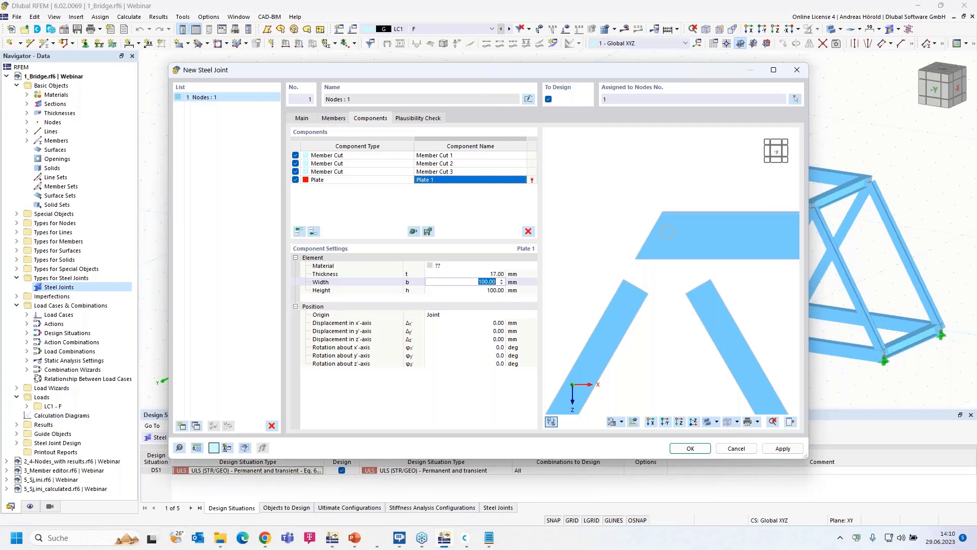
{"action": "type", "text": "715.8"}
{"action": "key", "text": "Tab"}
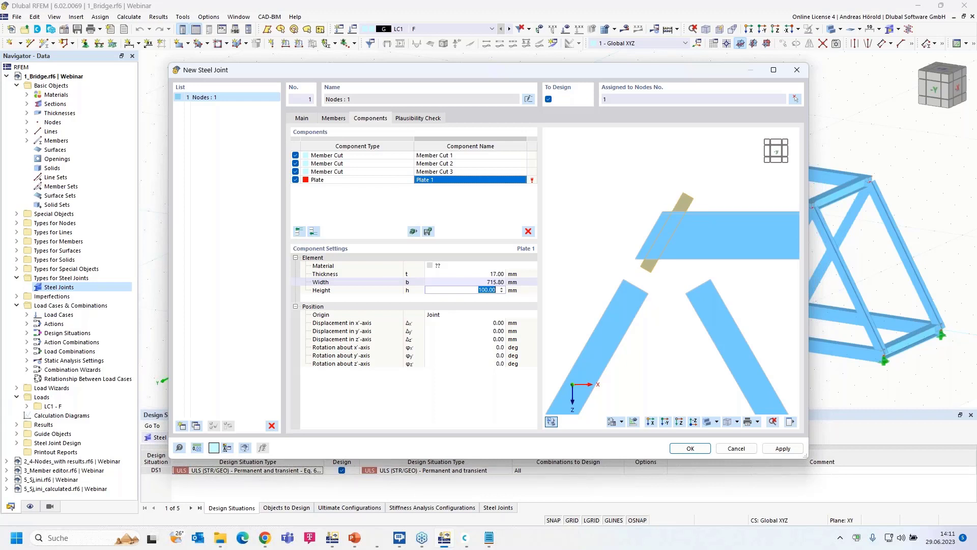
{"action": "type", "text": "8"}
{"action": "key", "text": "Tab"}
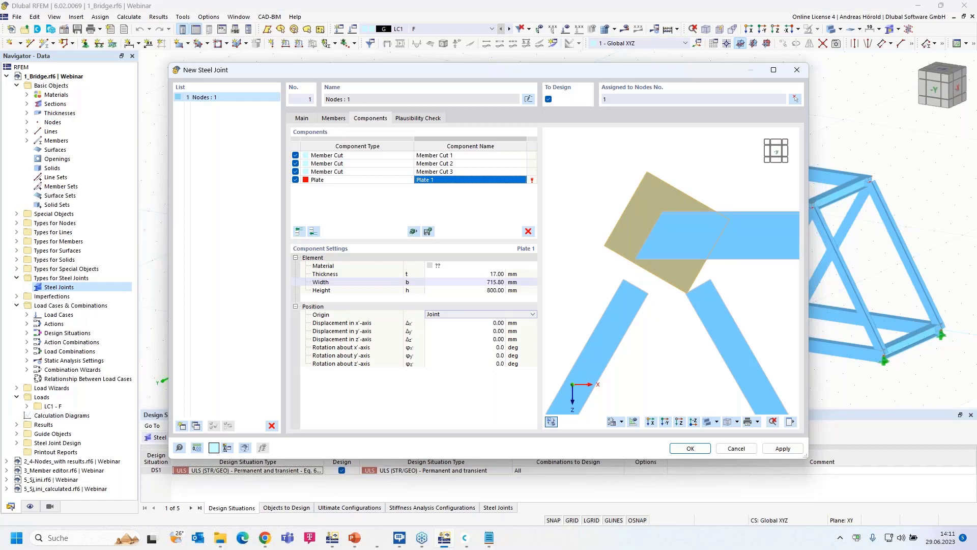
Assign material 1 - S235 | Isotropic | Linear Elastic to the plate
{"action": "left_click", "coordinate": [456, 318]}
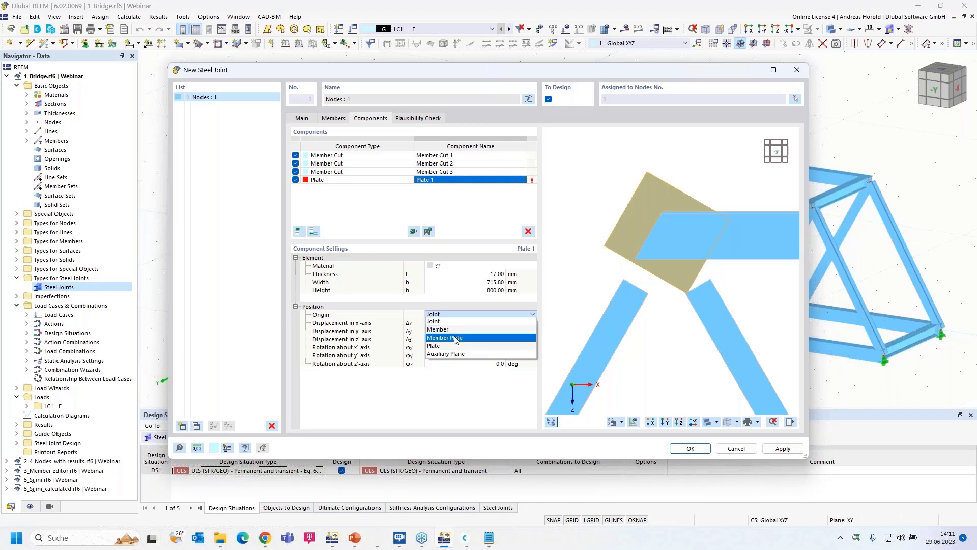
{"action": "left_click", "coordinate": [455, 337]}
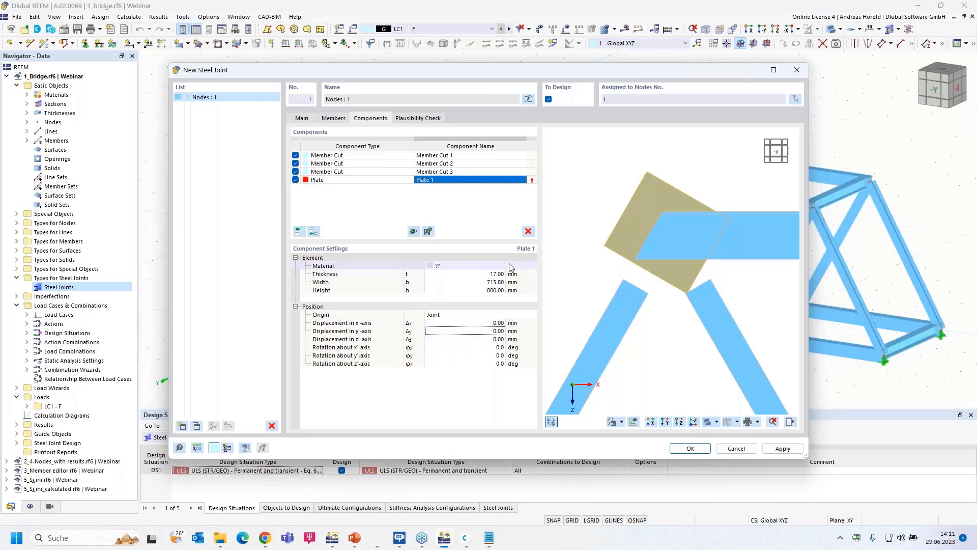
{"action": "left_click", "coordinate": [509, 265]}
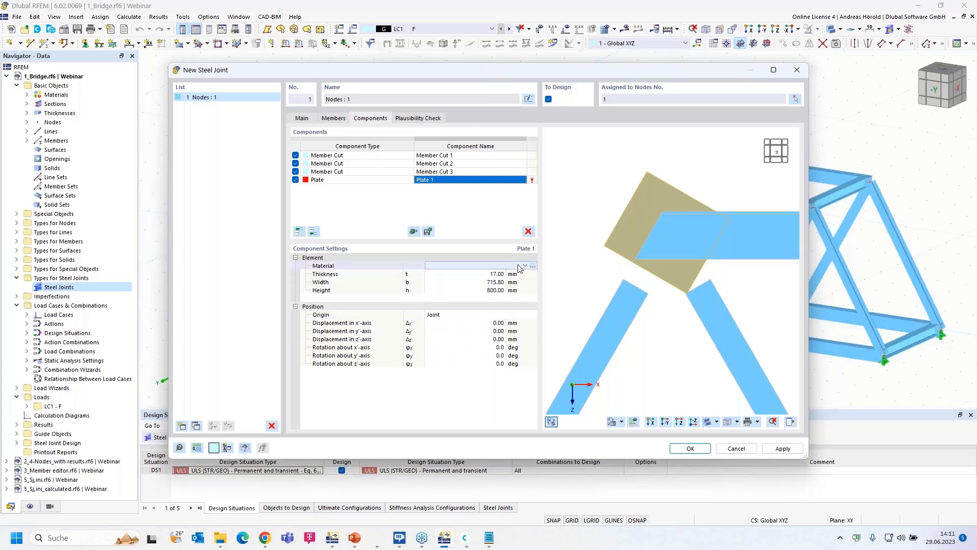
{"action": "left_click", "coordinate": [521, 266]}
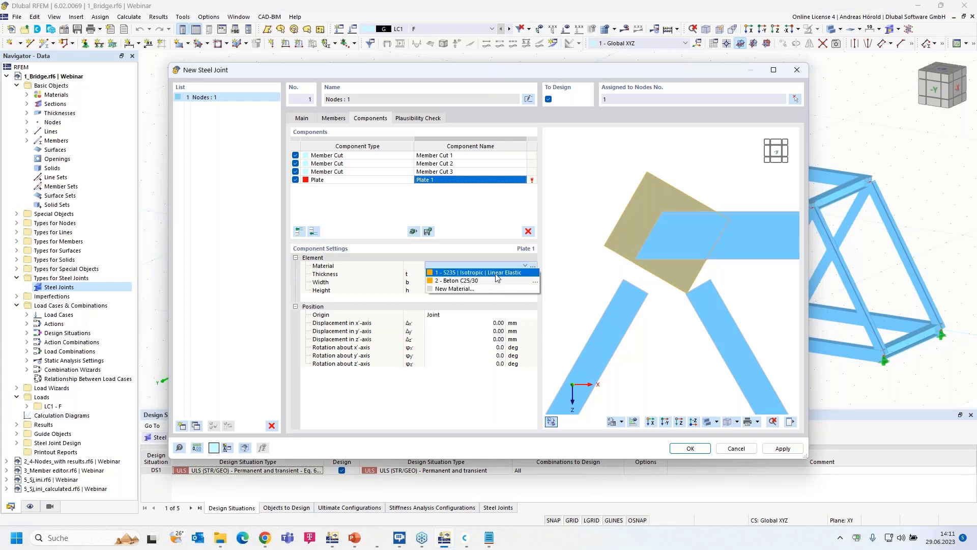
{"action": "left_click", "coordinate": [496, 273]}
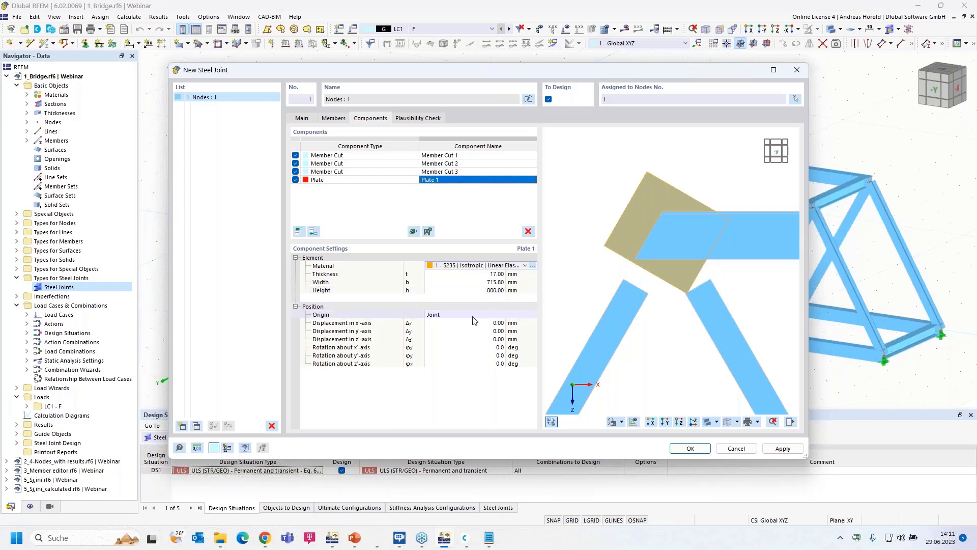
Set the plate's position origin to Member Plate, referenced to Hor | Web 2
{"action": "left_click", "coordinate": [450, 315]}
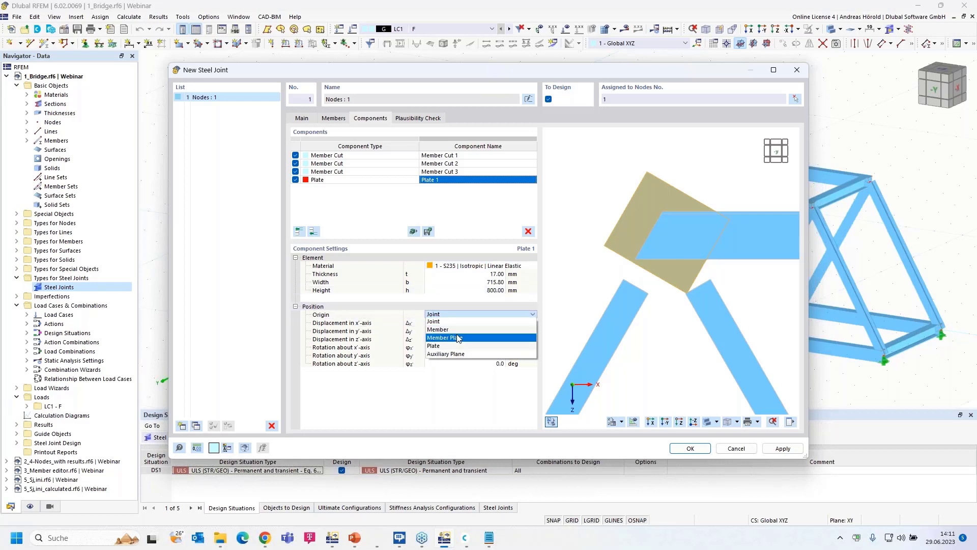
{"action": "key", "text": "Escape"}
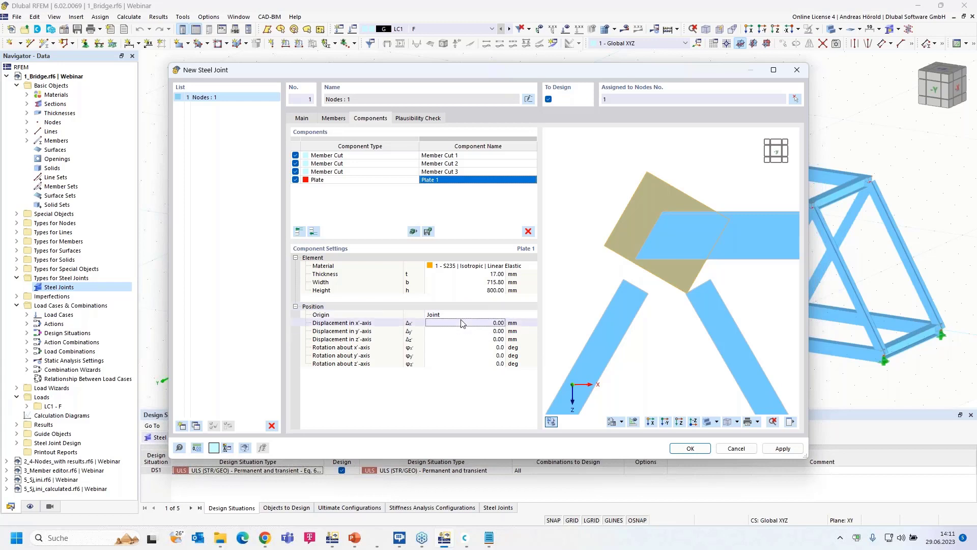
{"action": "left_click", "coordinate": [464, 316]}
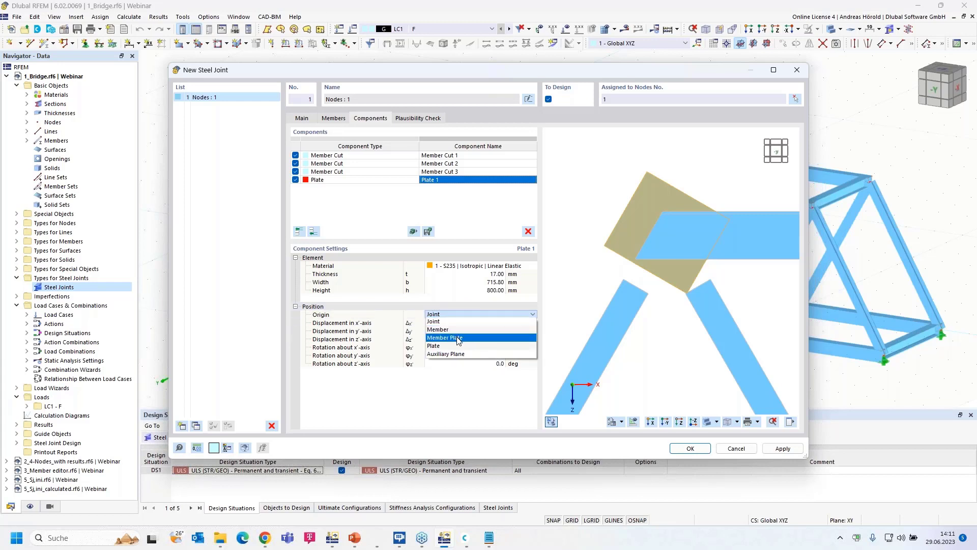
{"action": "left_click", "coordinate": [459, 339]}
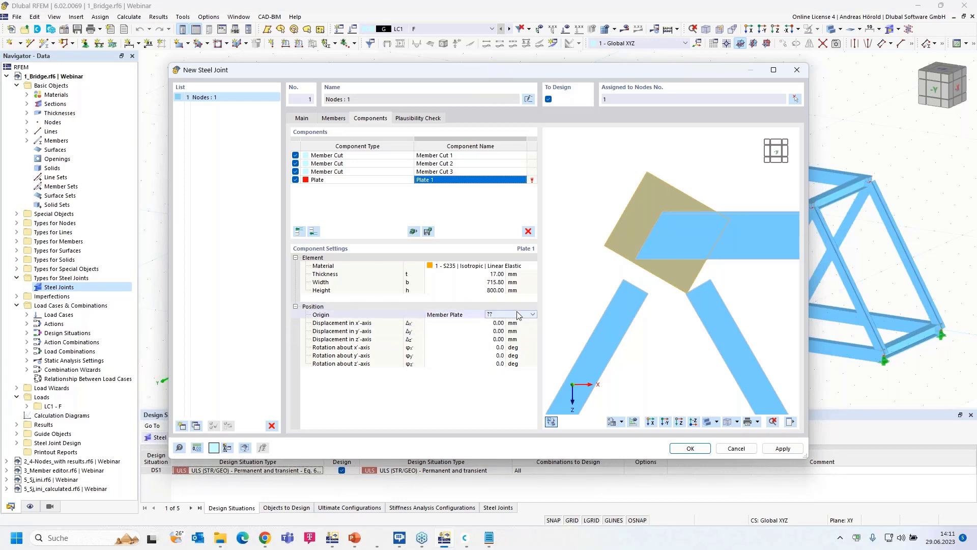
{"action": "left_click", "coordinate": [518, 316]}
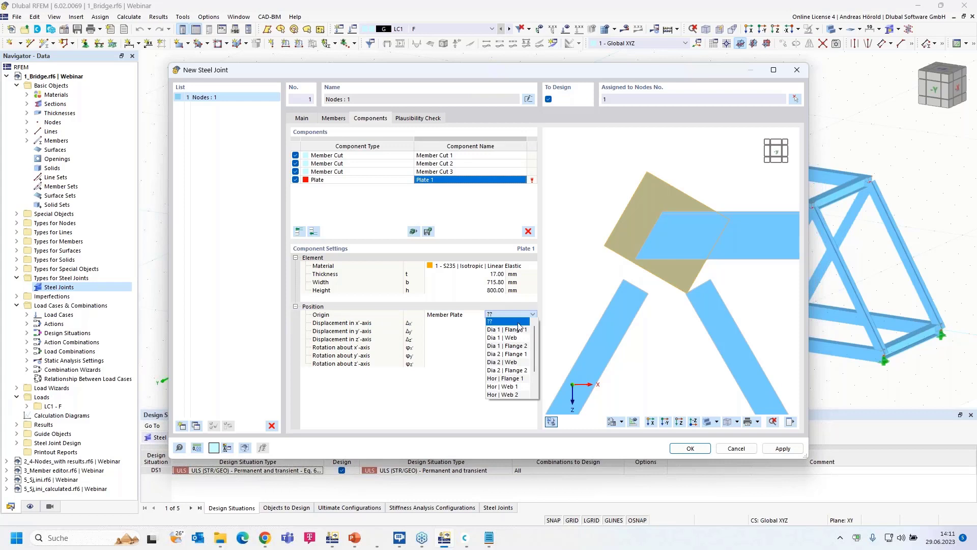
{"action": "left_click", "coordinate": [518, 395]}
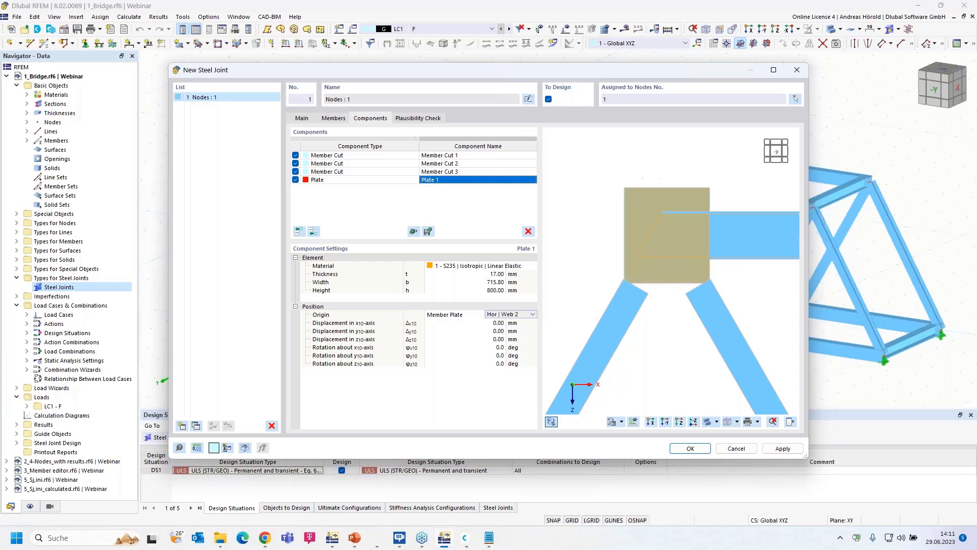
Displace the plate by -14.5 mm along its z-axis and check its position against Hor's web in the X-direction view
{"action": "left_click", "coordinate": [651, 422]}
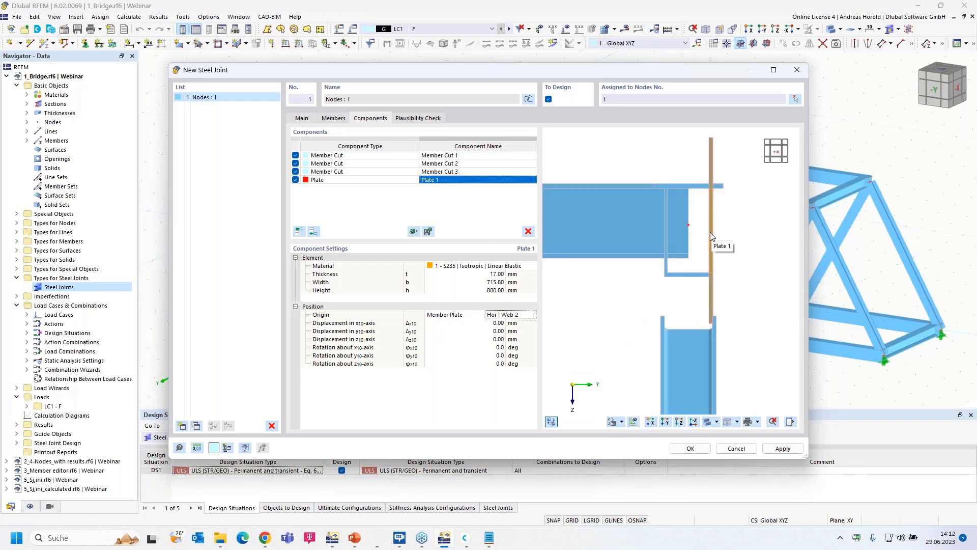
{"action": "left_click", "coordinate": [498, 339]}
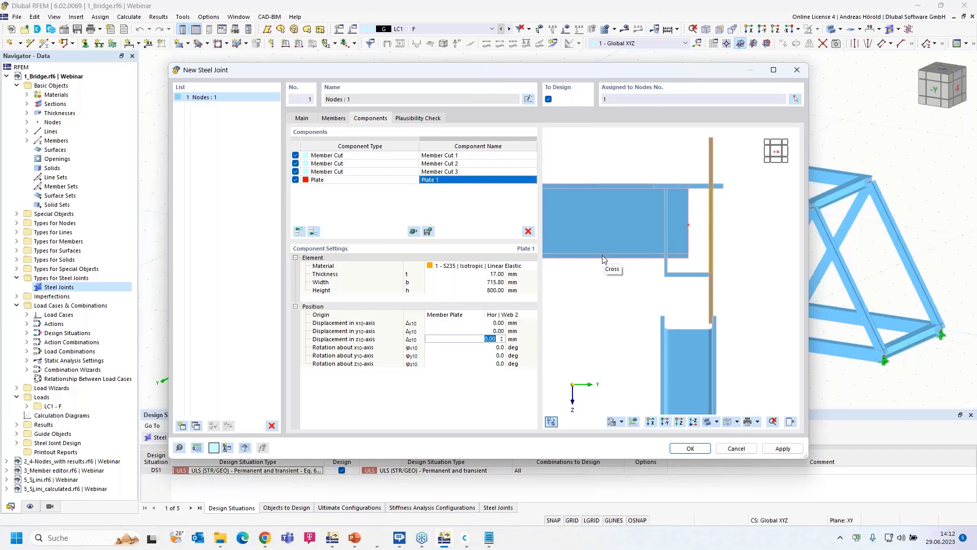
{"action": "type", "text": "-14.5"}
{"action": "key", "text": "Tab"}
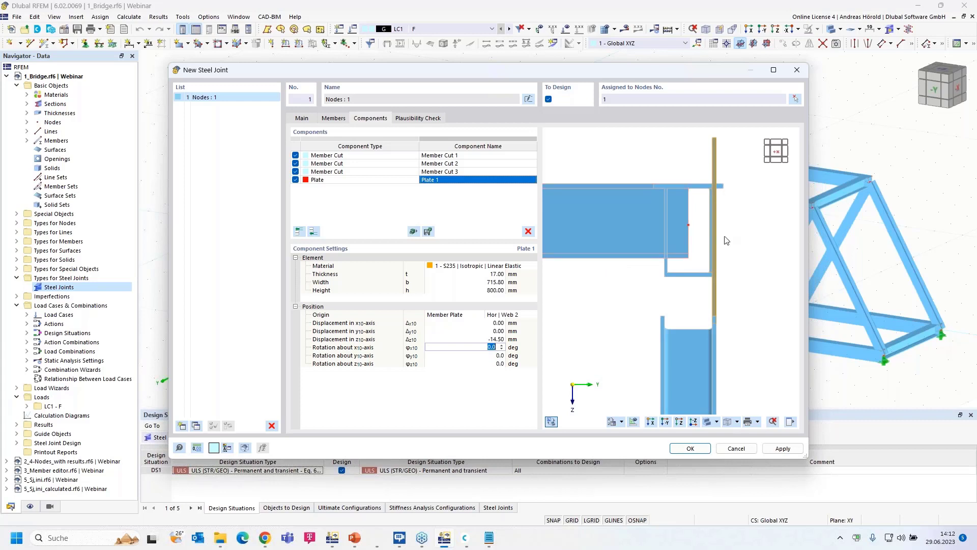
{"action": "scroll", "coordinate": [715, 230], "scroll_direction": "up", "scroll_amount": 4}
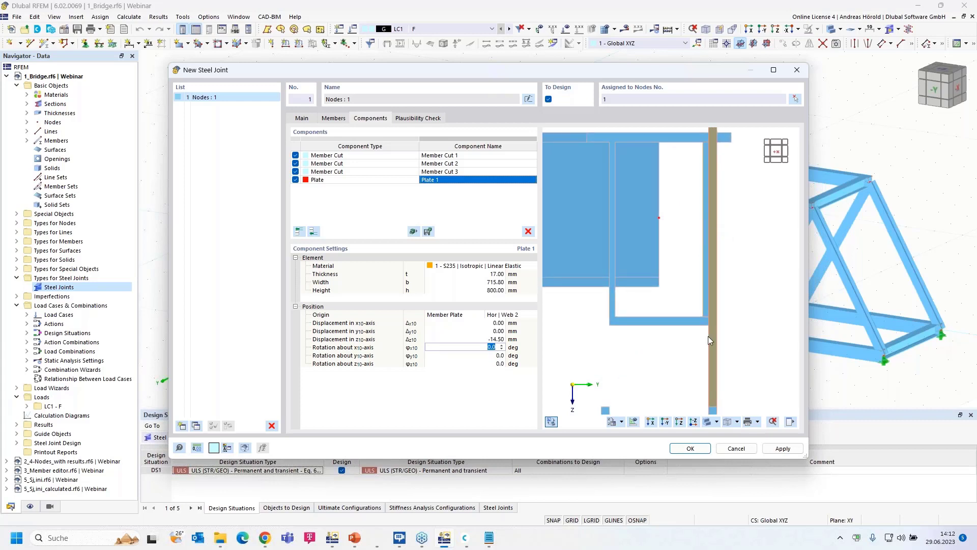
Displace Plate 1 by 76.41 mm along its y-axis, checking its position in the Y-direction view
{"action": "left_click", "coordinate": [664, 422]}
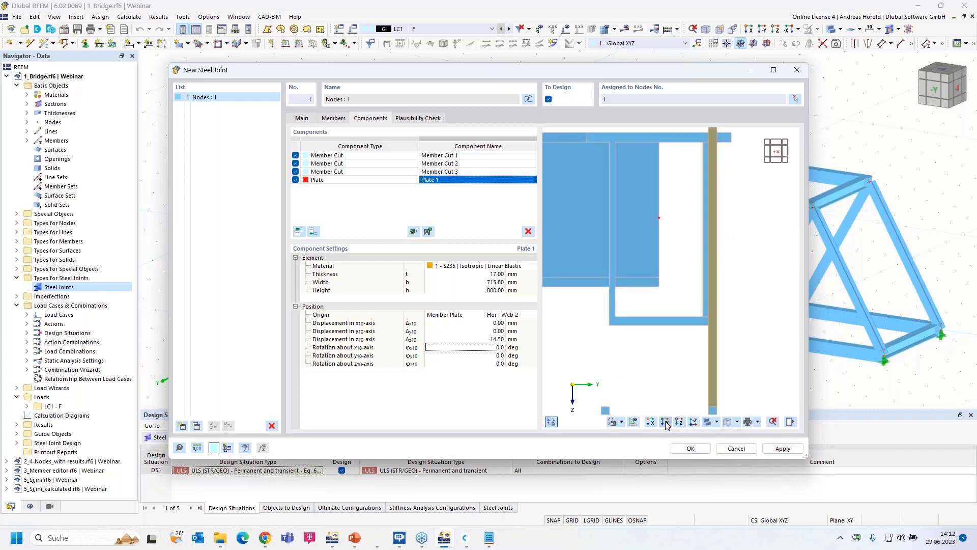
{"action": "left_click", "coordinate": [500, 330]}
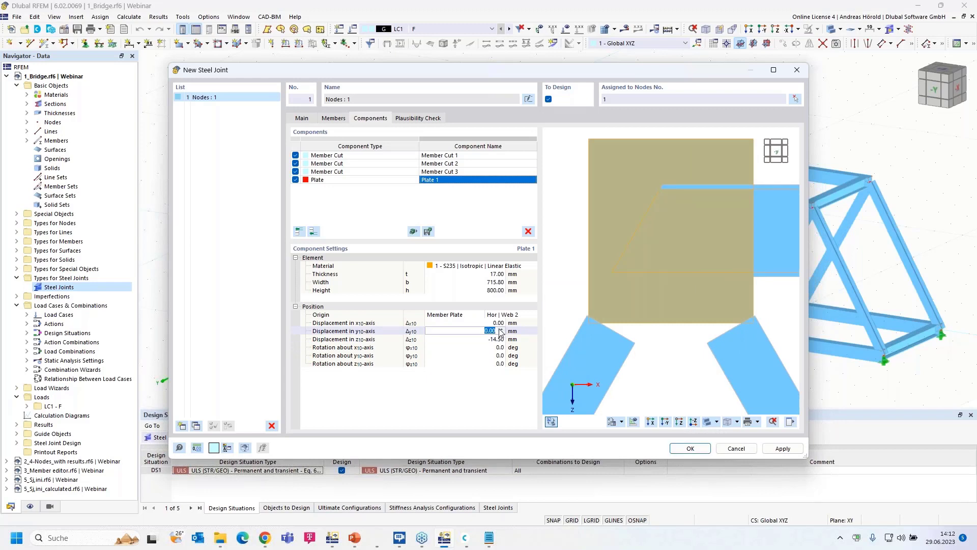
{"action": "type", "text": "76,41"}
{"action": "key", "text": "Tab"}
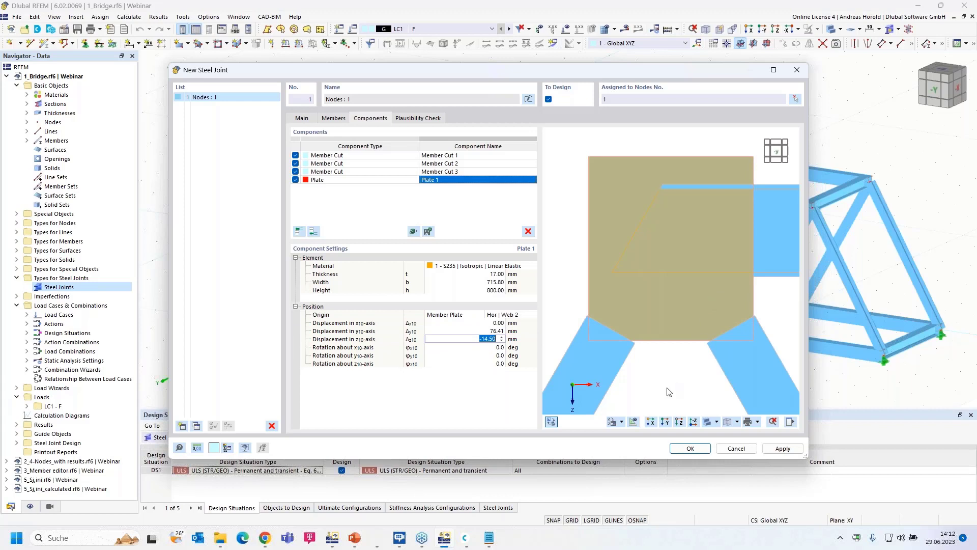
Add a Plate Cut component at the end that cuts Plate 1 by member plate via Hor | Flange 1
{"action": "left_click", "coordinate": [313, 232]}
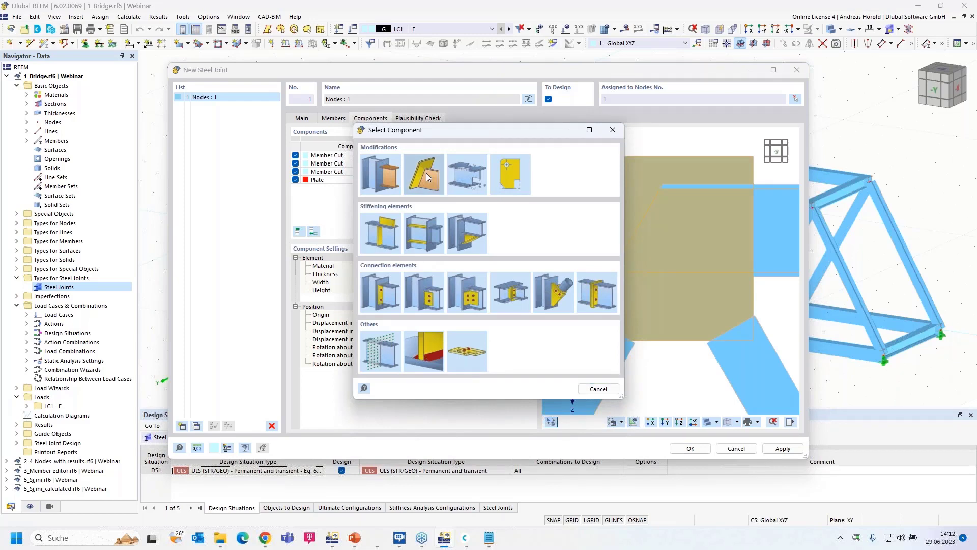
{"action": "left_click", "coordinate": [426, 172]}
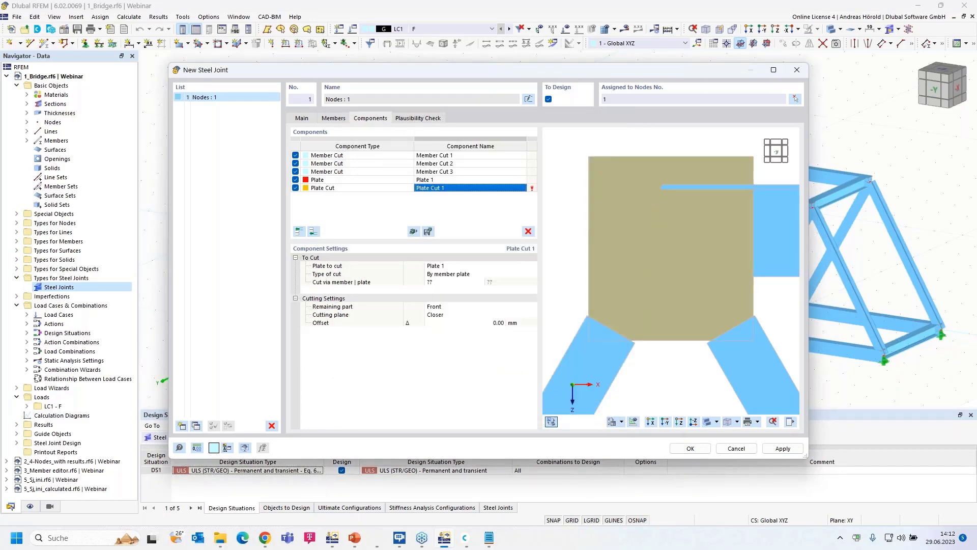
{"action": "left_click", "coordinate": [454, 282]}
{"action": "left_click", "coordinate": [455, 283]}
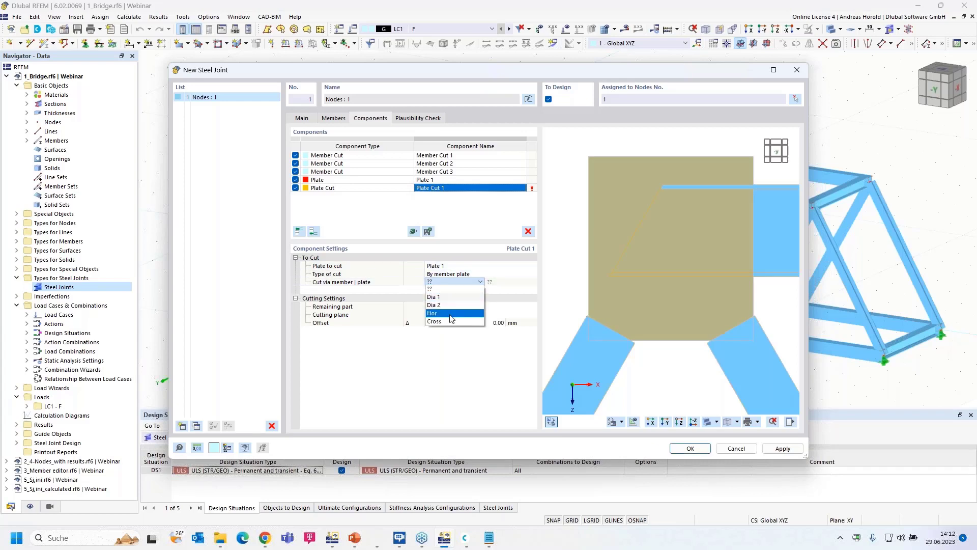
{"action": "left_click", "coordinate": [451, 316]}
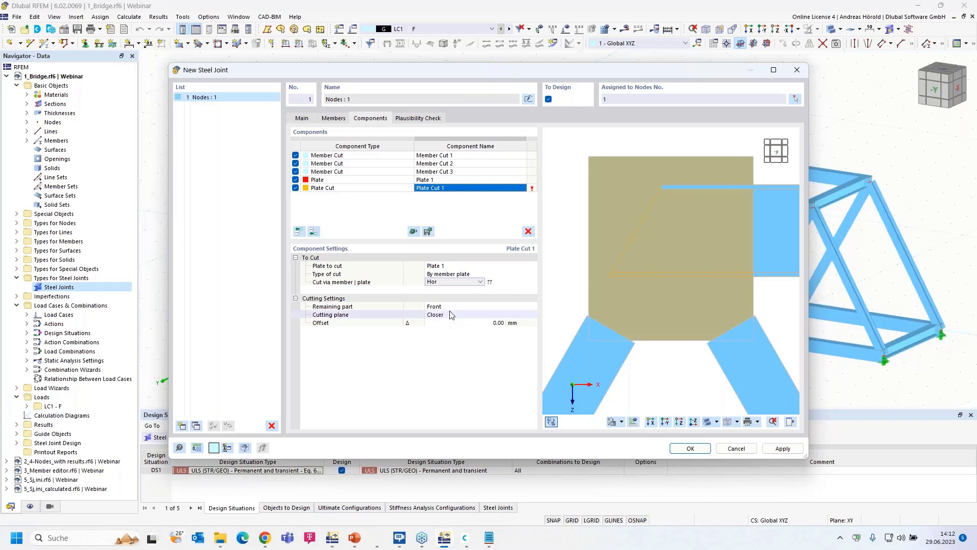
{"action": "left_click", "coordinate": [532, 283]}
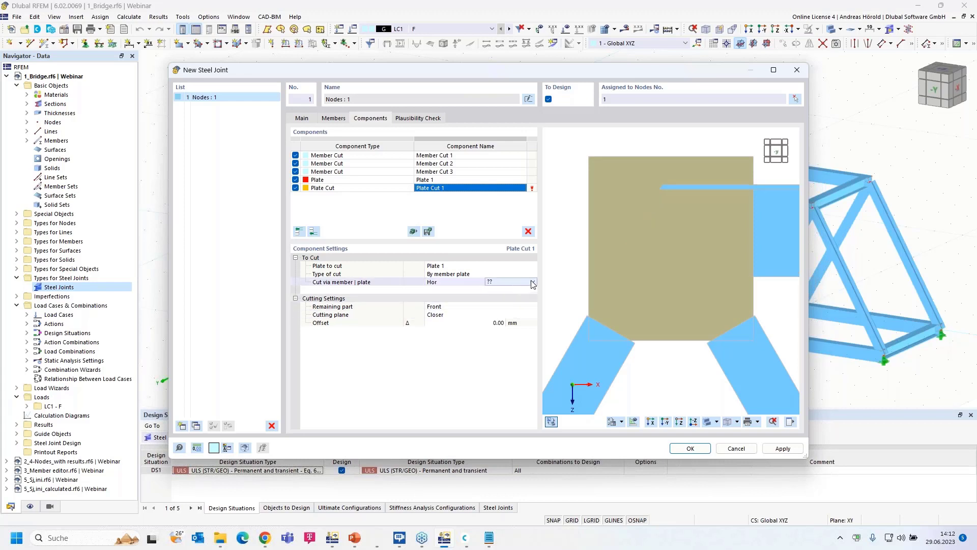
{"action": "left_click", "coordinate": [531, 282]}
{"action": "left_click", "coordinate": [516, 297]}
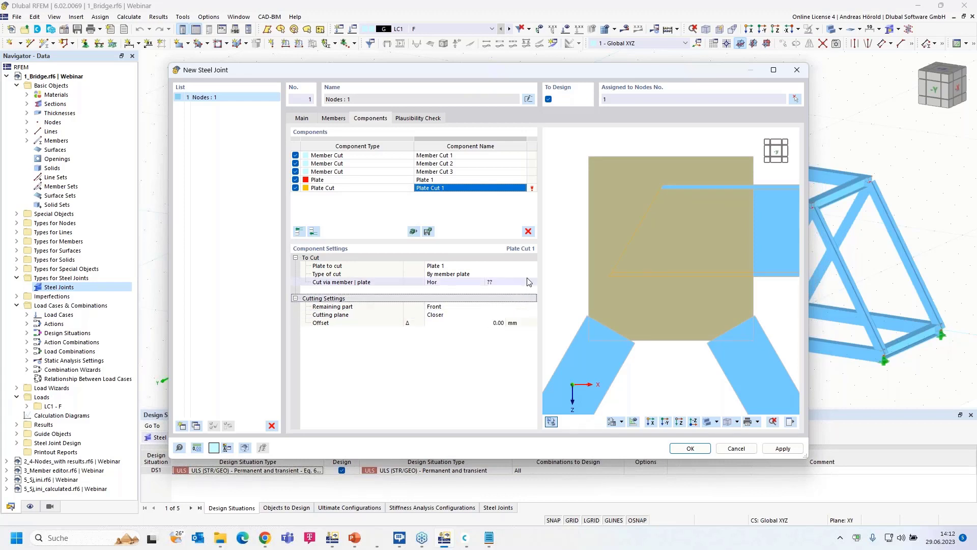
{"action": "left_click", "coordinate": [529, 282]}
{"action": "left_click", "coordinate": [532, 282]}
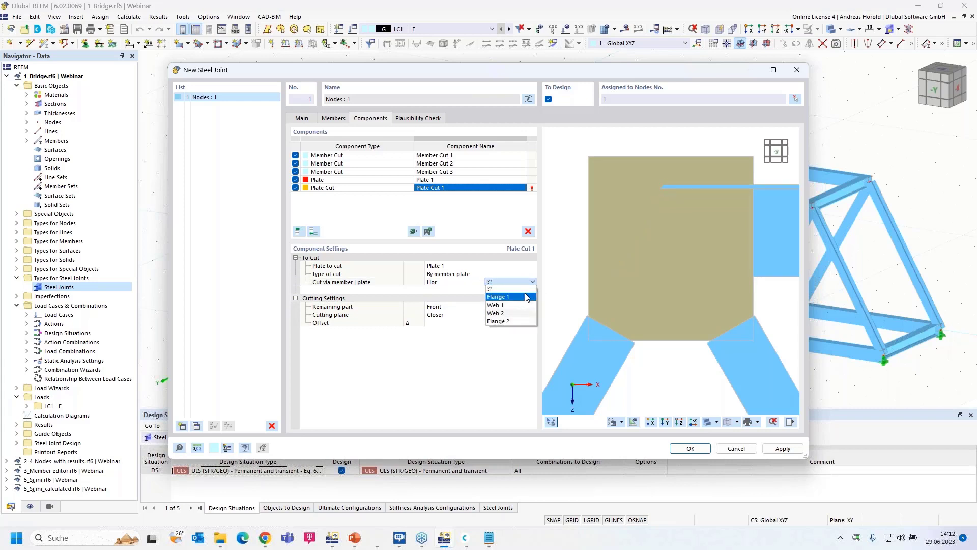
{"action": "left_click", "coordinate": [525, 297]}
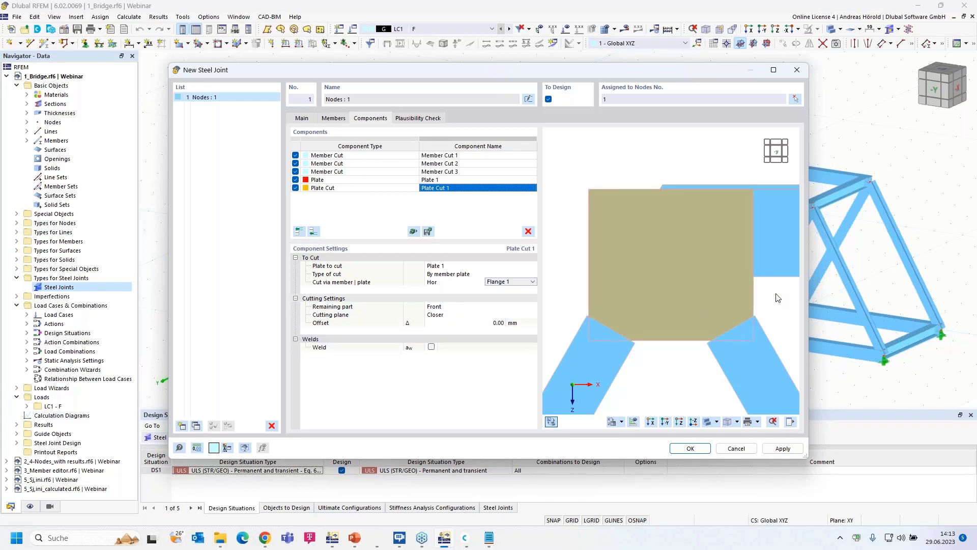
Activate the weld between Plate 1 and Hor's flange in Plate Cut 1 and set its type to Fillet weld - rear side
{"action": "middle_click_drag", "start_coordinate": [785, 290], "coordinate": [602, 298], "text": "ctrl"}
{"action": "scroll", "coordinate": [640, 229], "scroll_direction": "up", "scroll_amount": 3}
{"action": "middle_click_drag", "start_coordinate": [624, 200], "coordinate": [649, 299]}
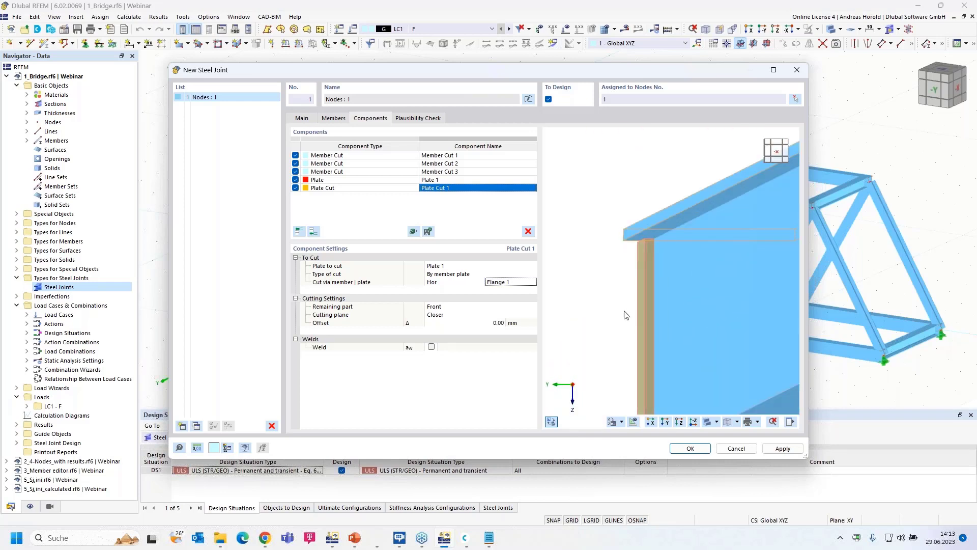
{"action": "left_click", "coordinate": [431, 346]}
{"action": "scroll", "coordinate": [661, 248], "scroll_direction": "up", "scroll_amount": 4}
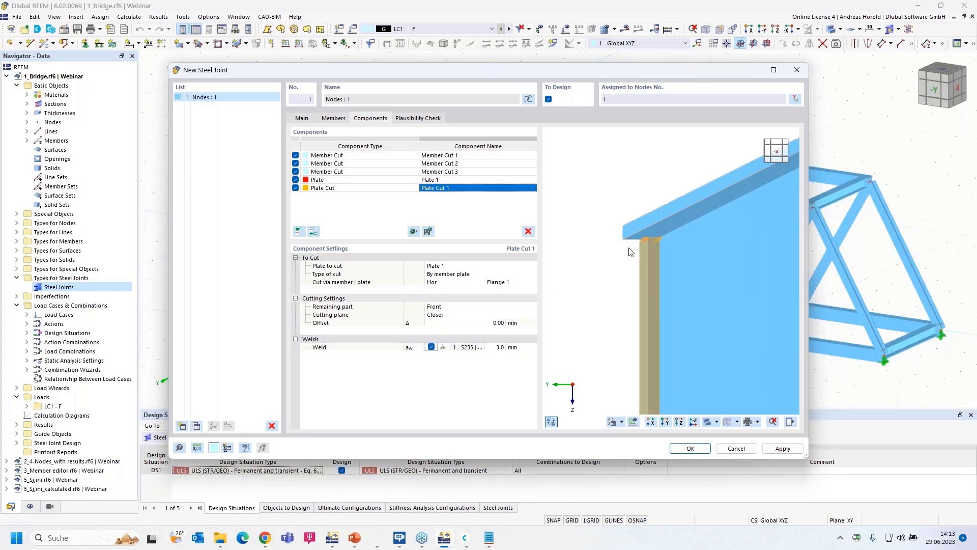
{"action": "scroll", "coordinate": [669, 245], "scroll_direction": "up", "scroll_amount": 3}
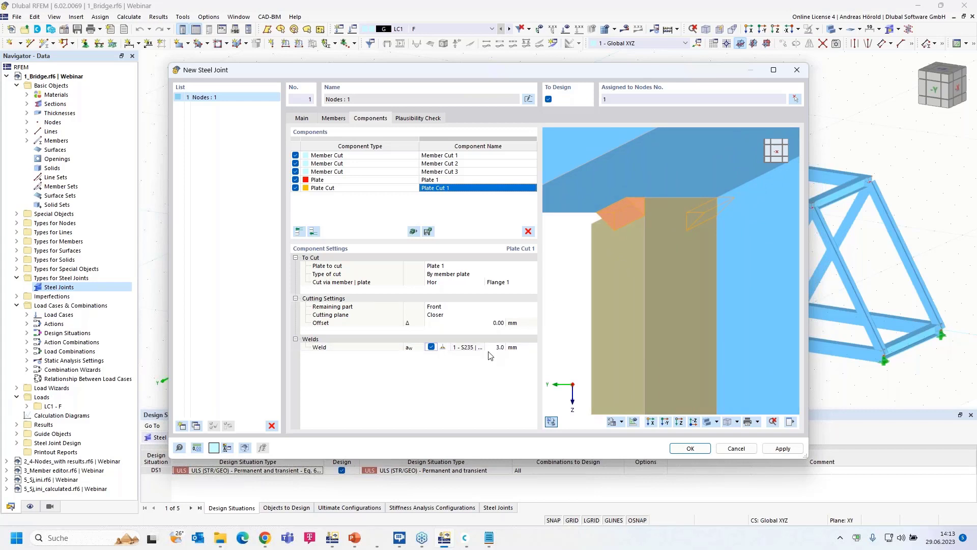
{"action": "left_click", "coordinate": [442, 347]}
{"action": "left_click", "coordinate": [446, 347]}
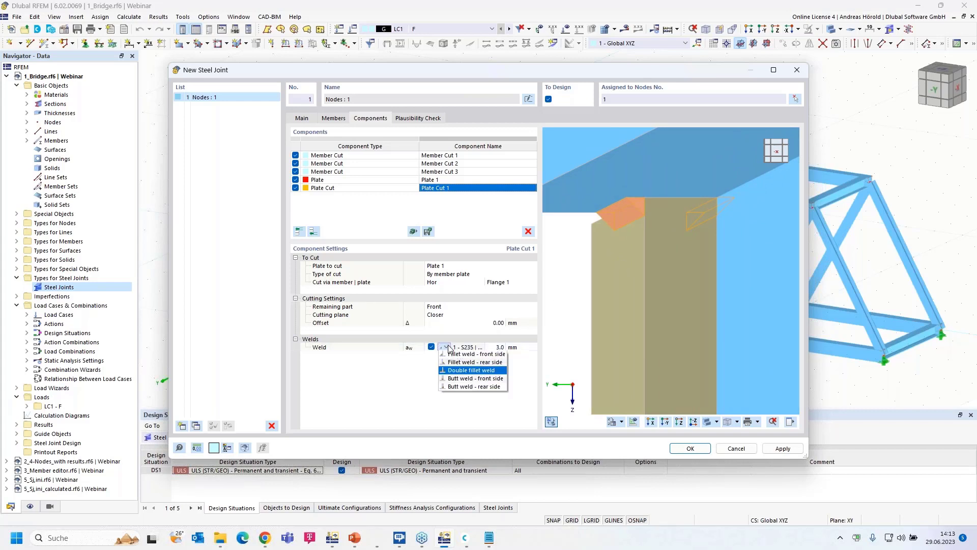
{"action": "left_click", "coordinate": [477, 363]}
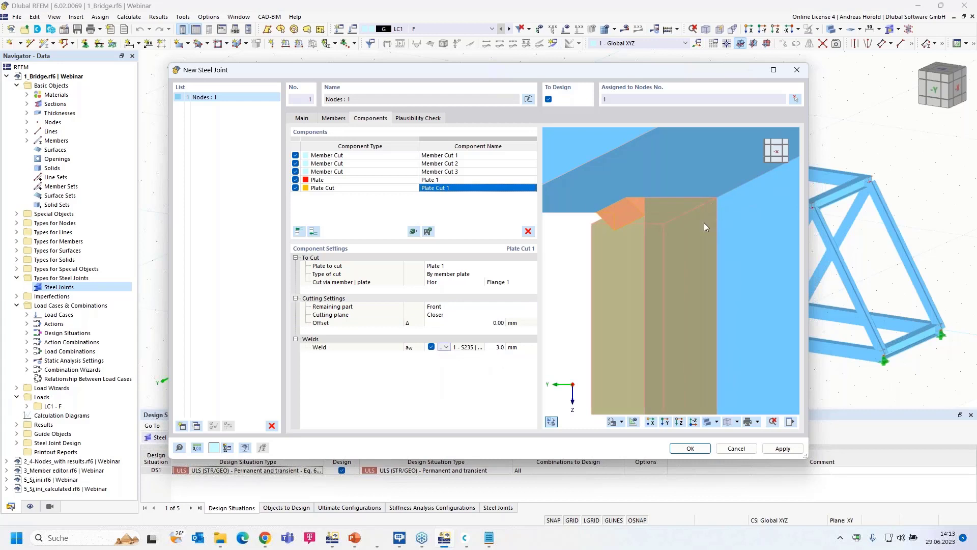
Set the weld thickness of Plate Cut 1 to 8 mm
{"action": "scroll", "coordinate": [652, 257], "scroll_direction": "down", "scroll_amount": 3}
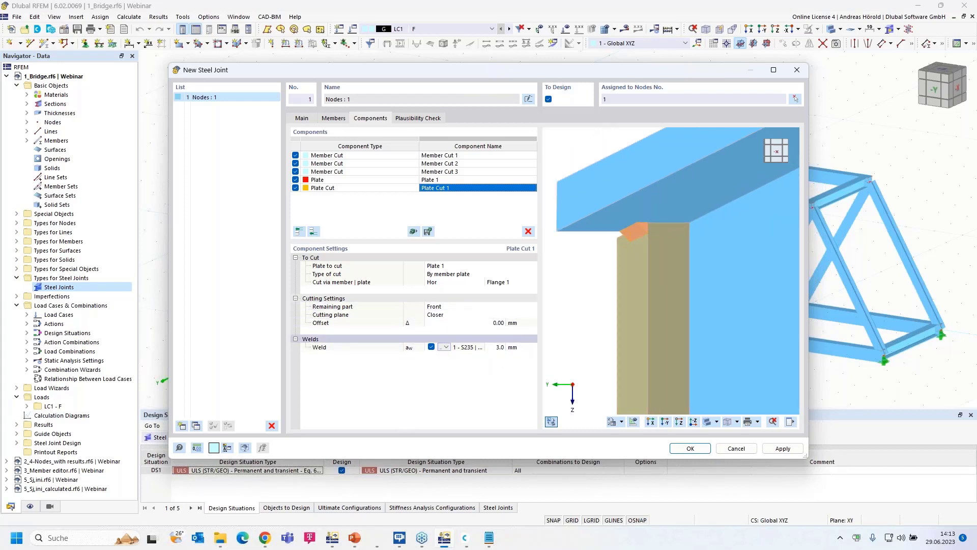
{"action": "left_click", "coordinate": [502, 348]}
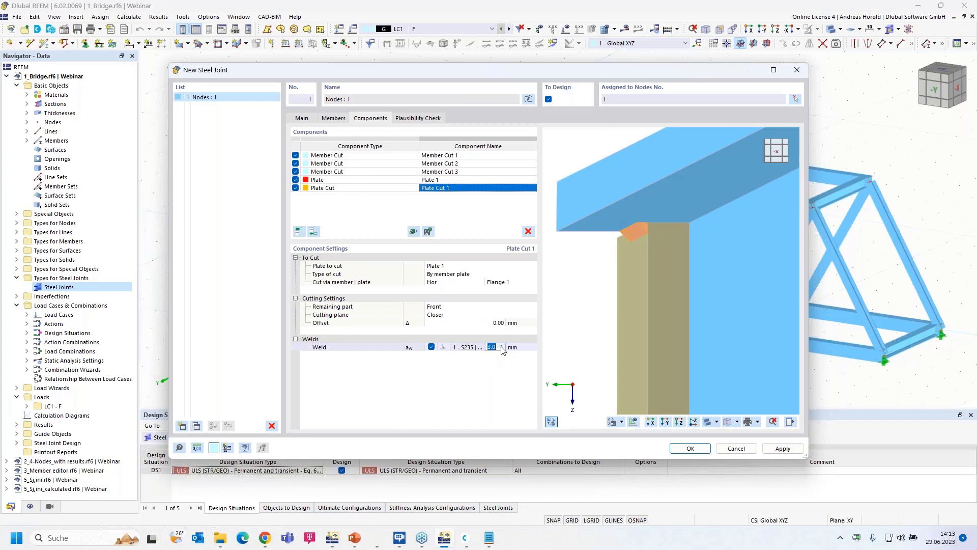
{"action": "type", "text": "5"}
{"action": "key", "text": "Return"}
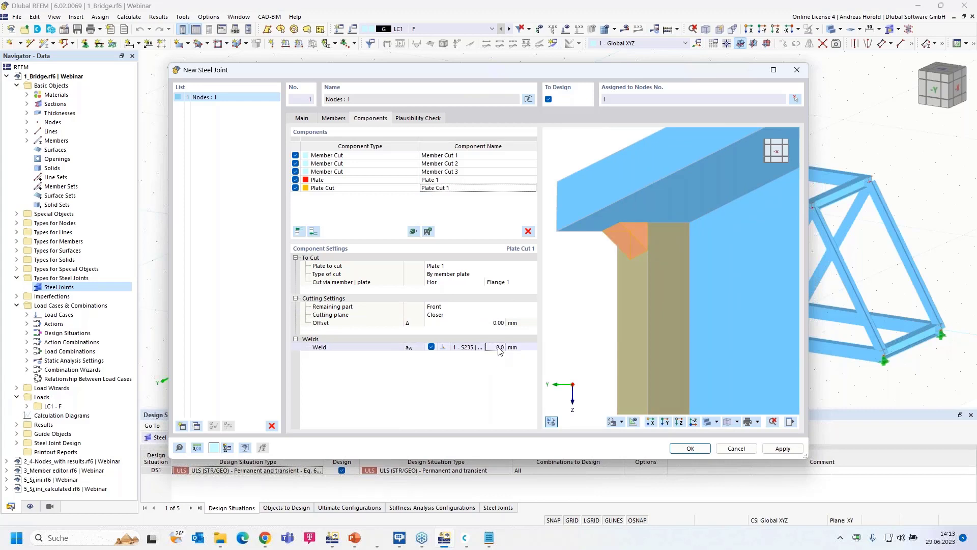
{"action": "left_click", "coordinate": [499, 348]}
{"action": "type", "text": "8"}
{"action": "key", "text": "Return"}
Add a second Plate Cut component at the end that cuts Plate 1 via Dia 1 | Web
{"action": "left_click", "coordinate": [665, 422]}
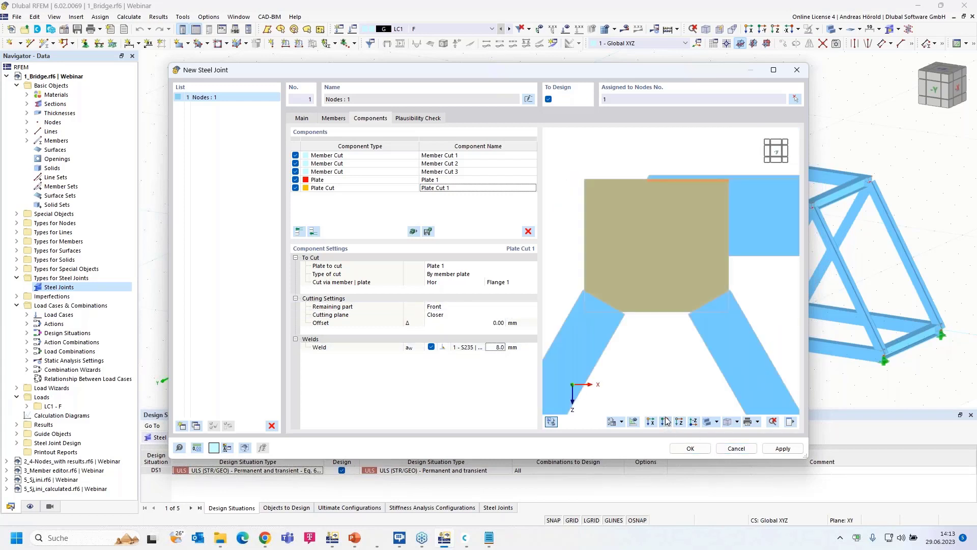
{"action": "left_click", "coordinate": [313, 232]}
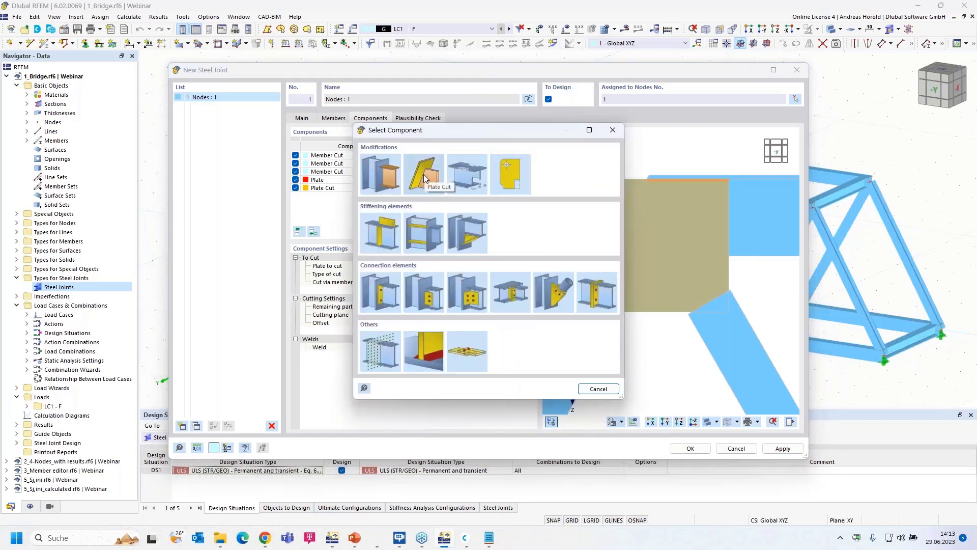
{"action": "left_click", "coordinate": [424, 174]}
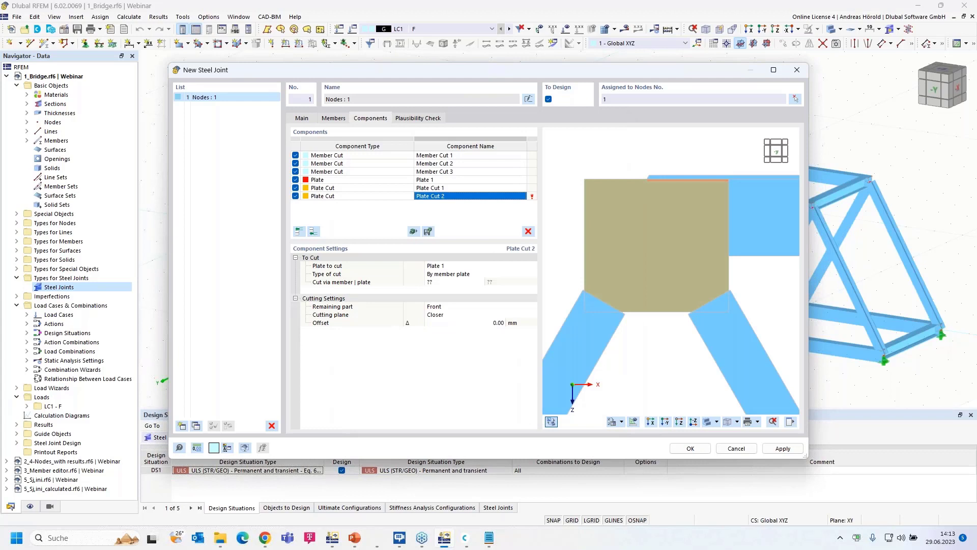
{"action": "left_click", "coordinate": [441, 283]}
{"action": "left_click", "coordinate": [480, 282]}
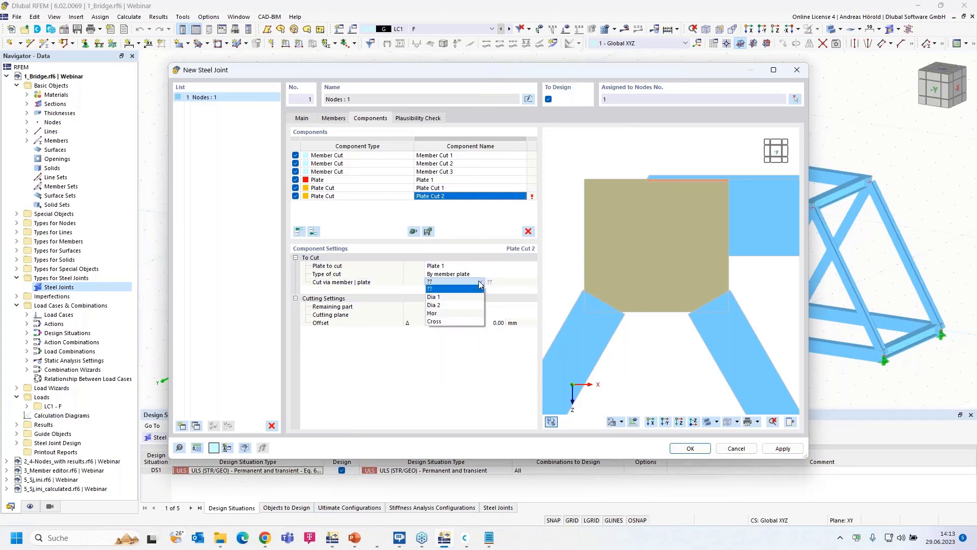
{"action": "left_click", "coordinate": [459, 297]}
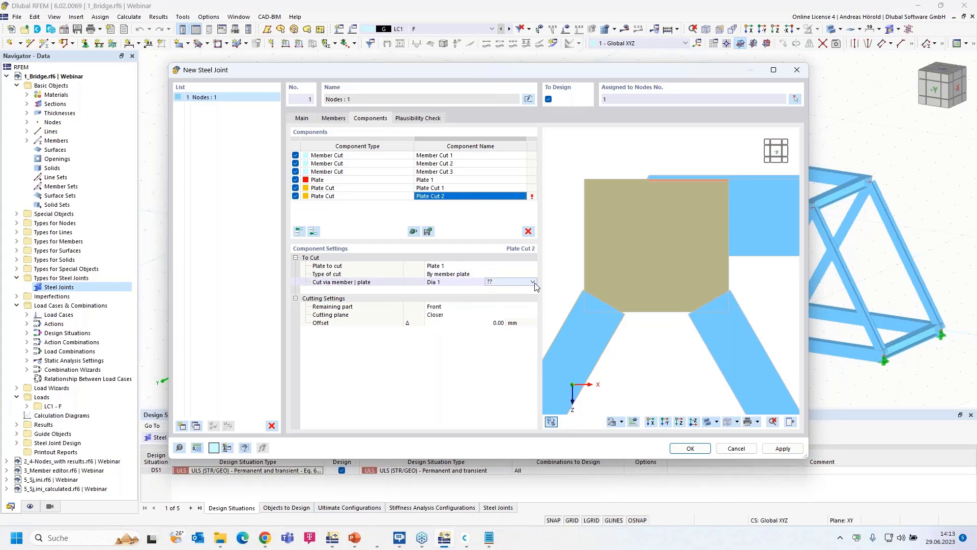
{"action": "left_click", "coordinate": [535, 283]}
{"action": "left_click", "coordinate": [514, 305]}
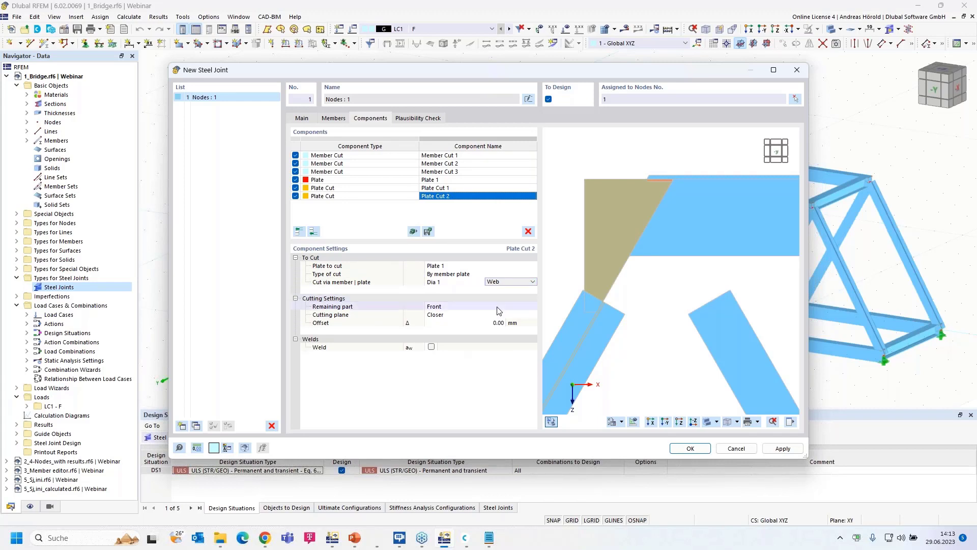
Set the remaining part of Plate Cut 2 to Rear
{"action": "left_click", "coordinate": [449, 307]}
{"action": "left_click", "coordinate": [449, 307]}
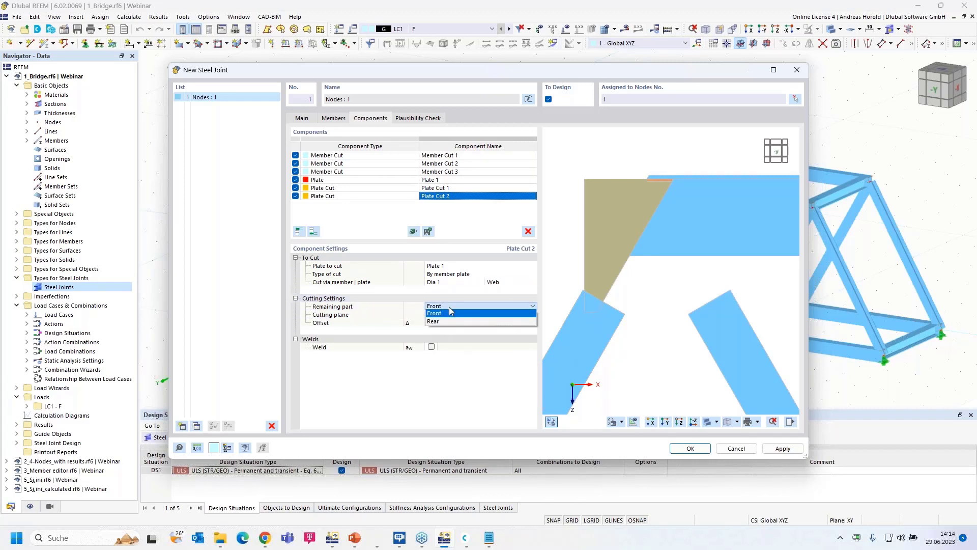
{"action": "left_click", "coordinate": [445, 326]}
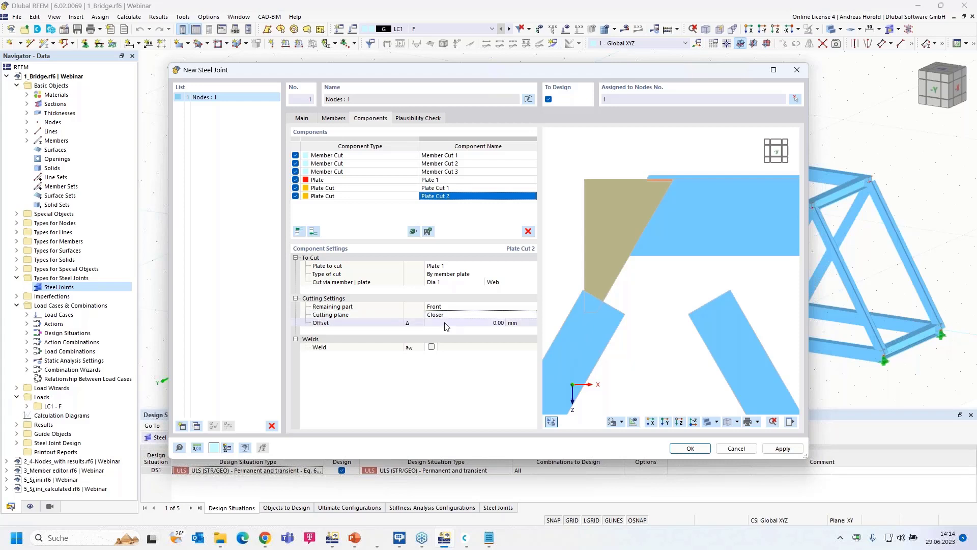
{"action": "left_click", "coordinate": [484, 307]}
{"action": "left_click", "coordinate": [485, 307]}
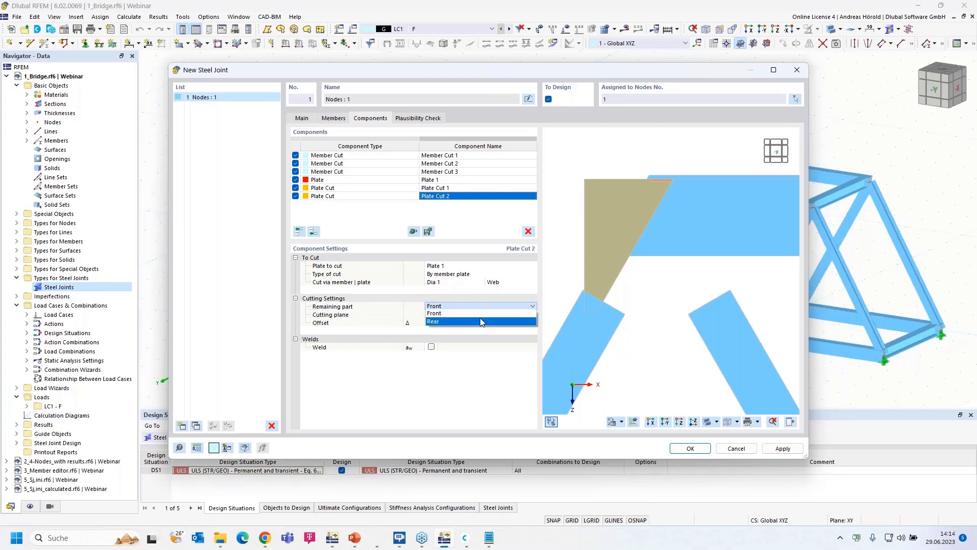
{"action": "left_click", "coordinate": [480, 322]}
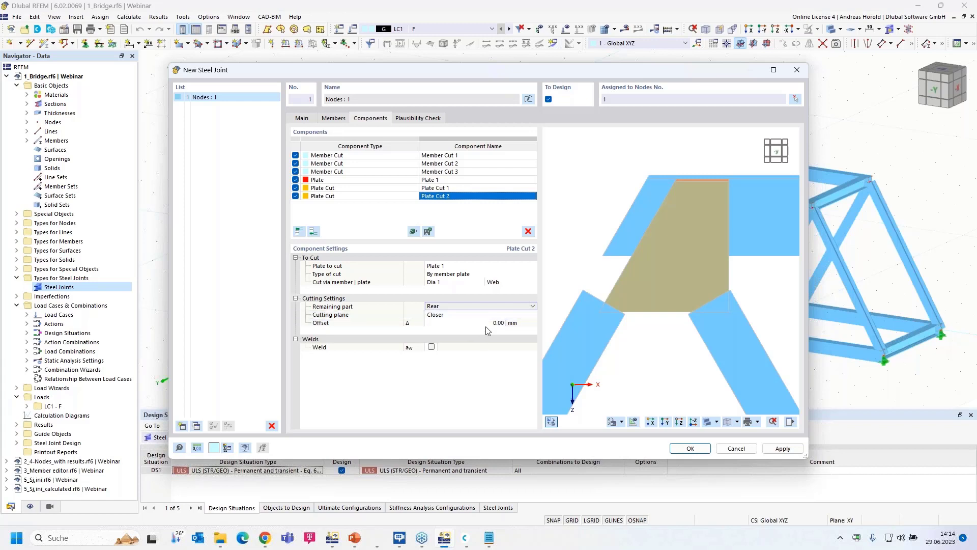
Offset the cutting plane of Plate Cut 2 by -125 mm
{"action": "left_click", "coordinate": [468, 322]}
{"action": "type", "text": "-125"}
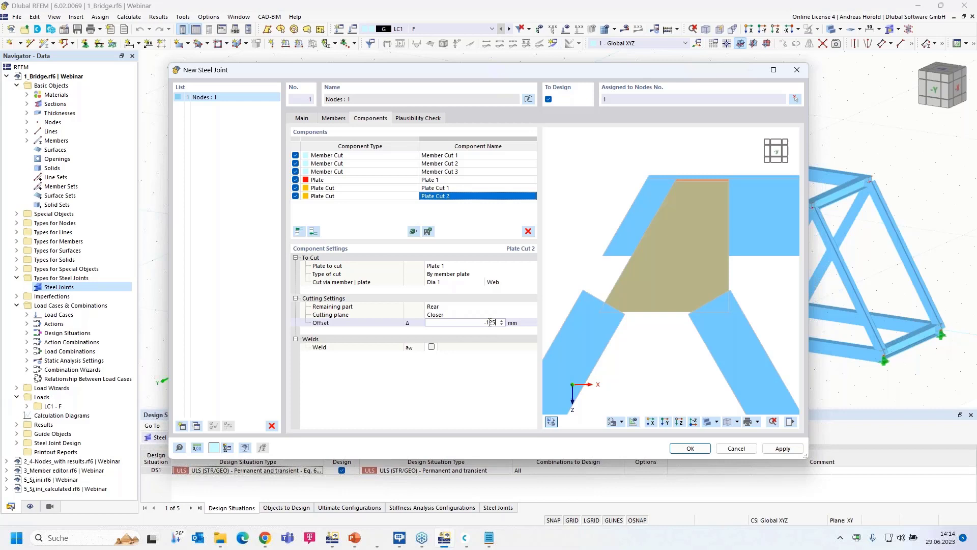
{"action": "key", "text": "Return"}
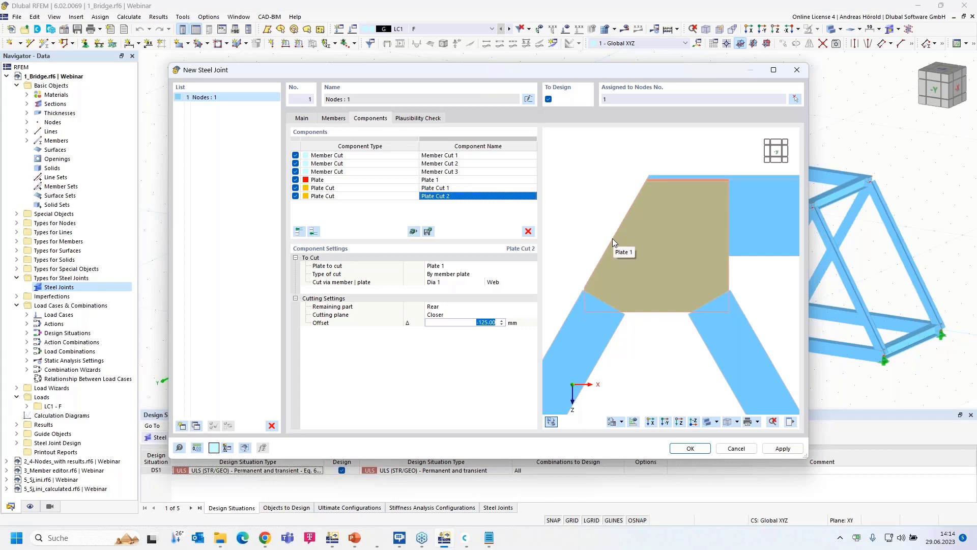
Add a Plate Editor component at the end for Plate 1 with Opening as its type of operation
{"action": "left_click", "coordinate": [313, 232]}
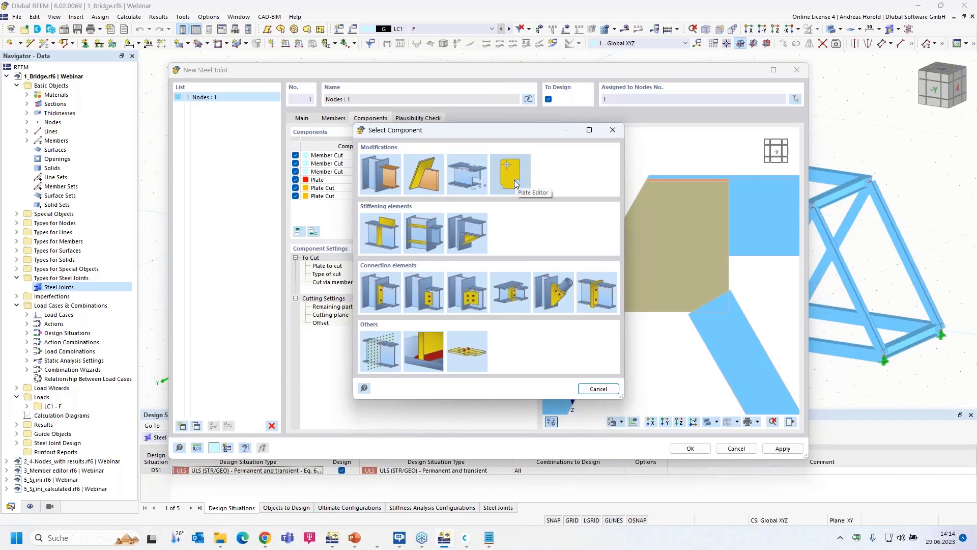
{"action": "left_click", "coordinate": [510, 174]}
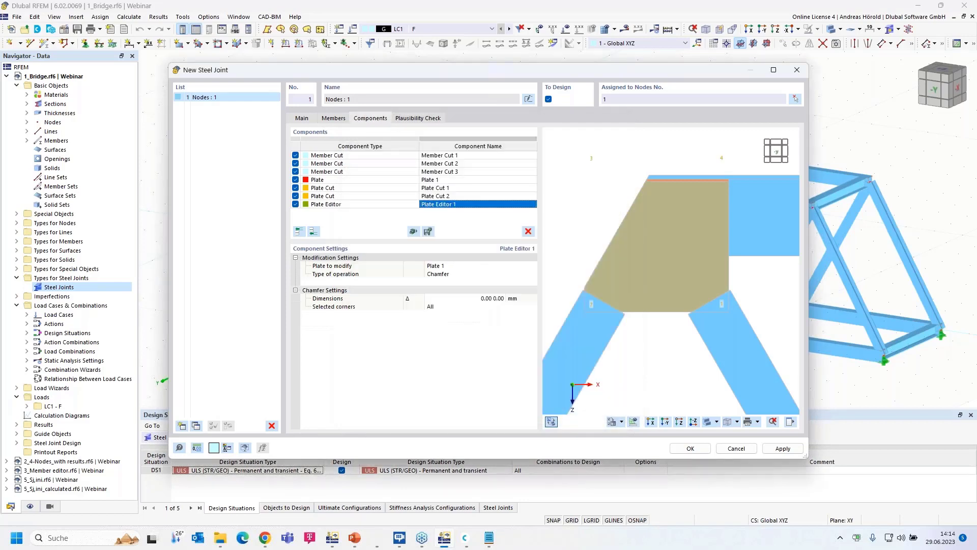
{"action": "left_click", "coordinate": [462, 274]}
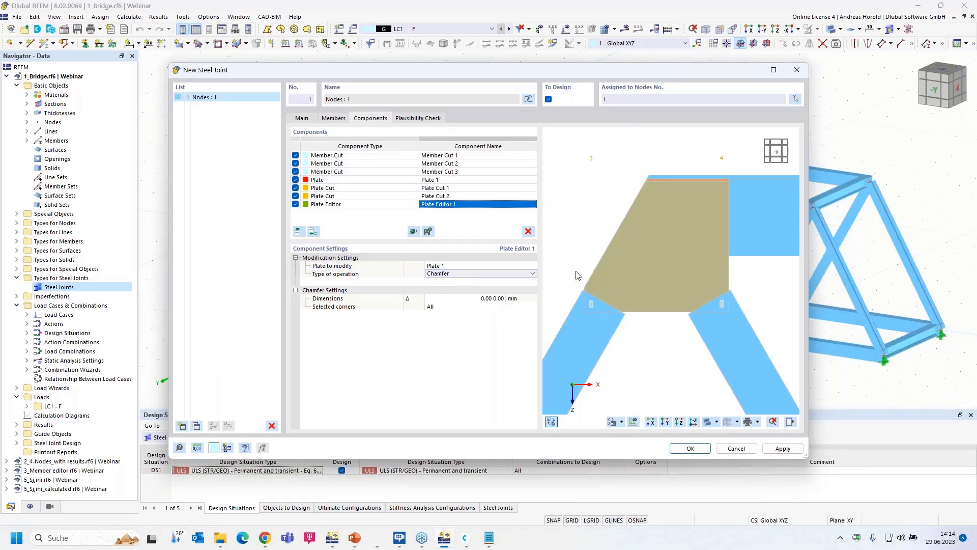
{"action": "left_click", "coordinate": [533, 274]}
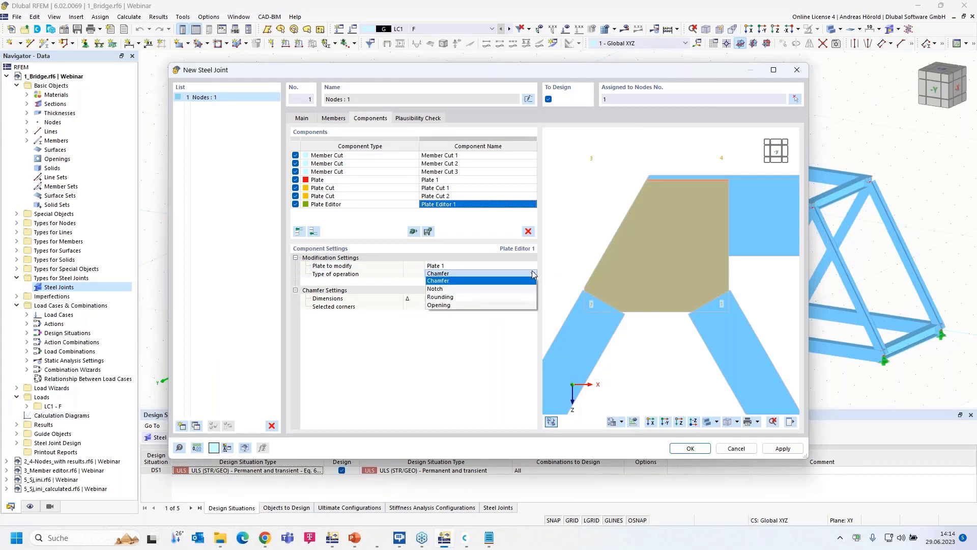
{"action": "left_click", "coordinate": [471, 305]}
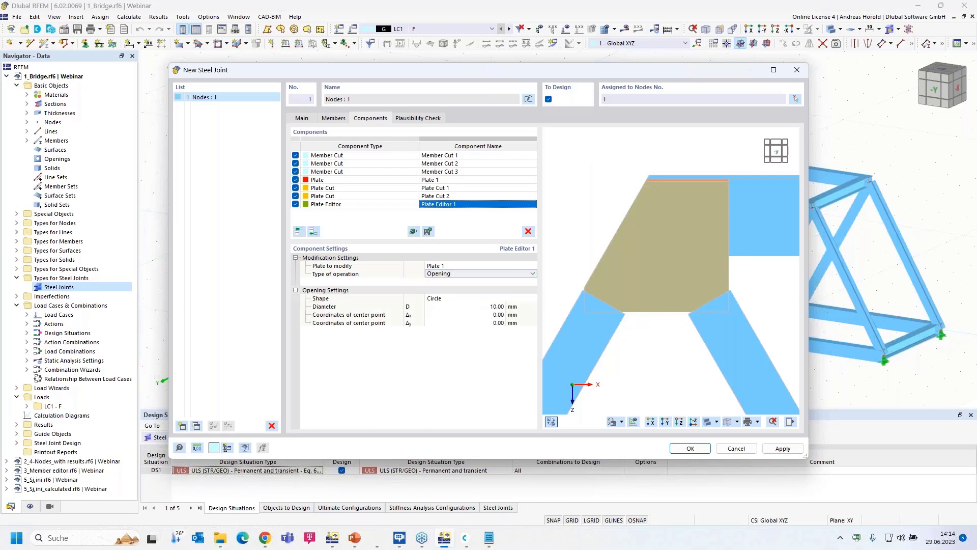
Set the shape of the Plate Editor 1 opening to Hexagon
{"action": "left_click", "coordinate": [465, 299]}
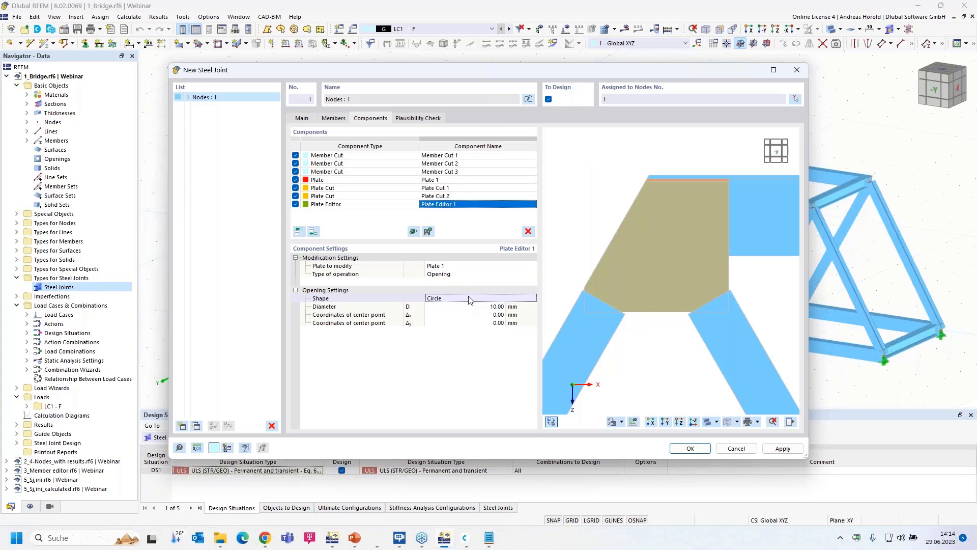
{"action": "left_click", "coordinate": [532, 297]}
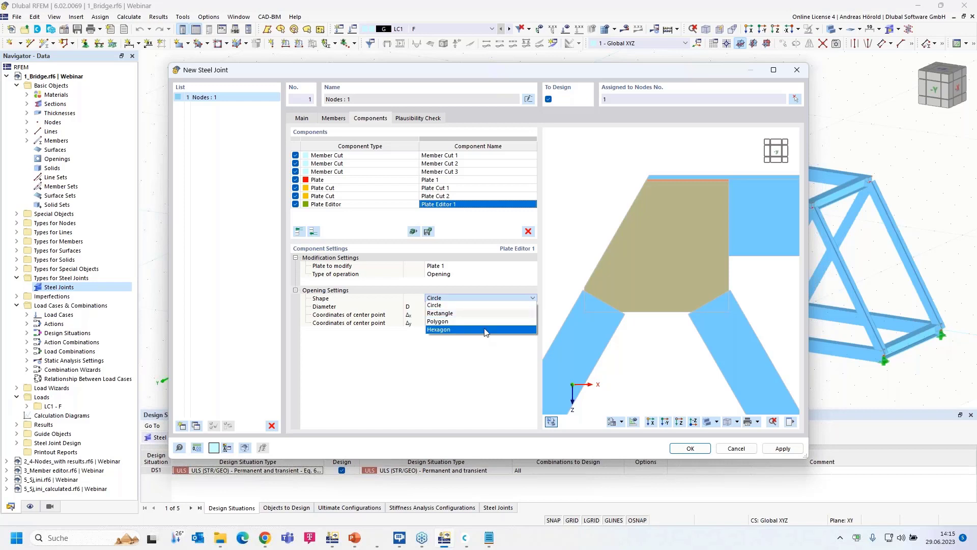
{"action": "key", "text": "Escape"}
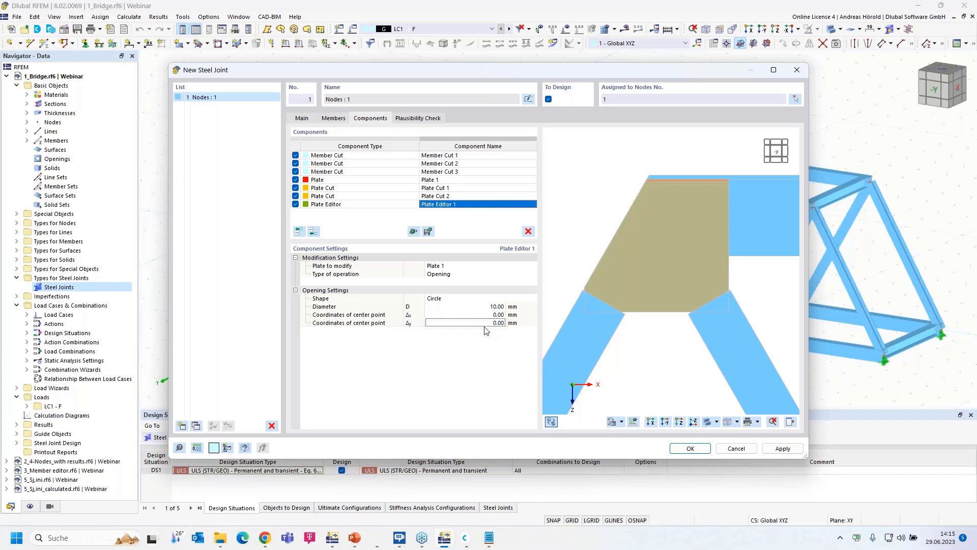
{"action": "left_click", "coordinate": [489, 298]}
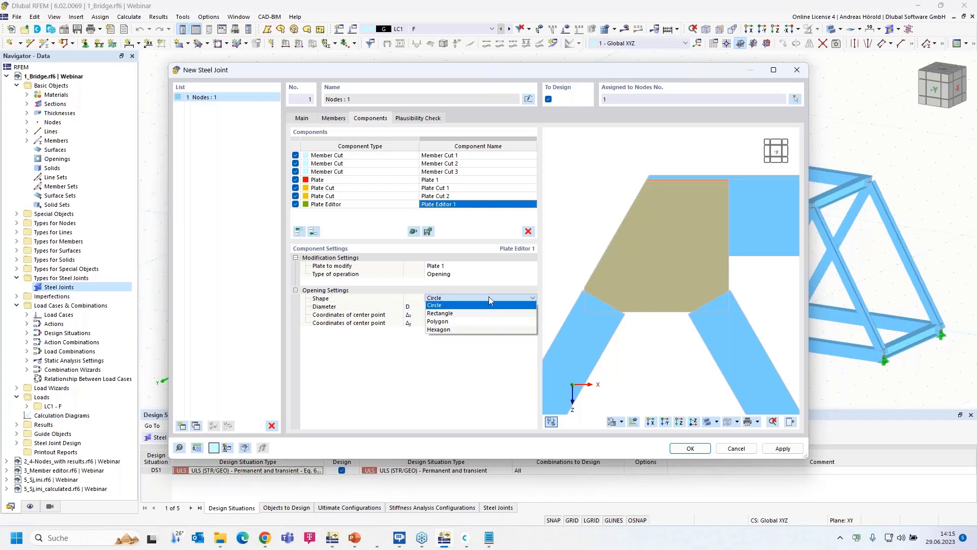
{"action": "left_click", "coordinate": [491, 330]}
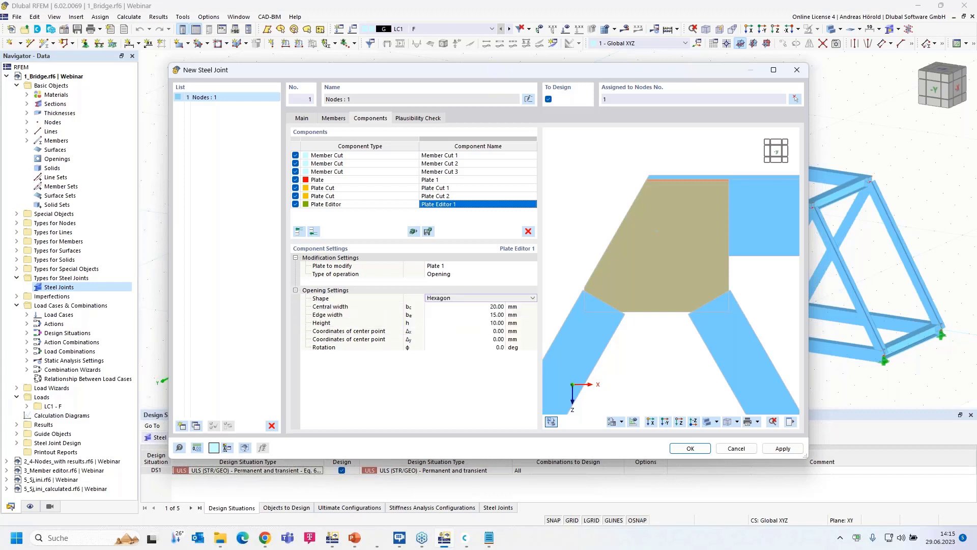
Size the hexagonal opening with a central width of 300.11 mm, an edge width of 150 mm and a height of 260 mm
{"action": "left_click", "coordinate": [497, 307]}
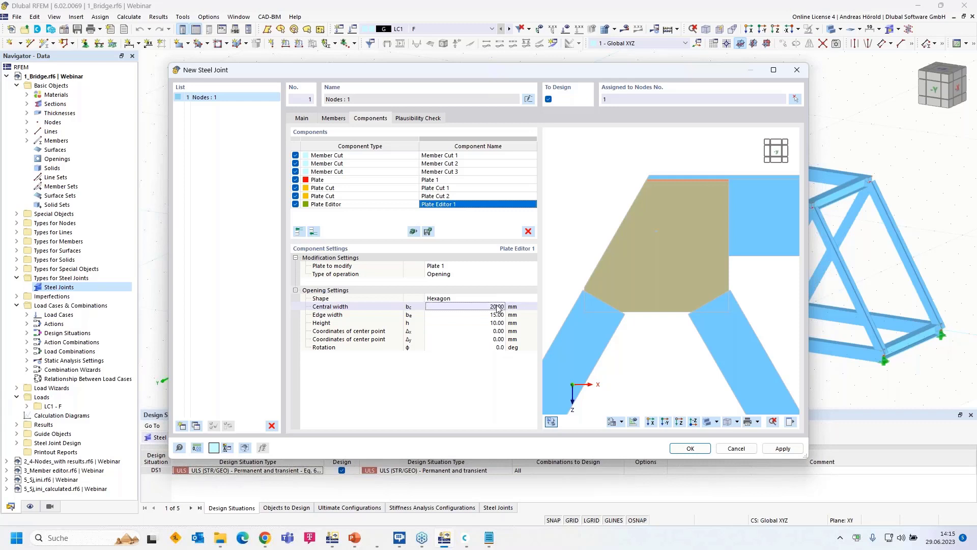
{"action": "type", "text": "300,11"}
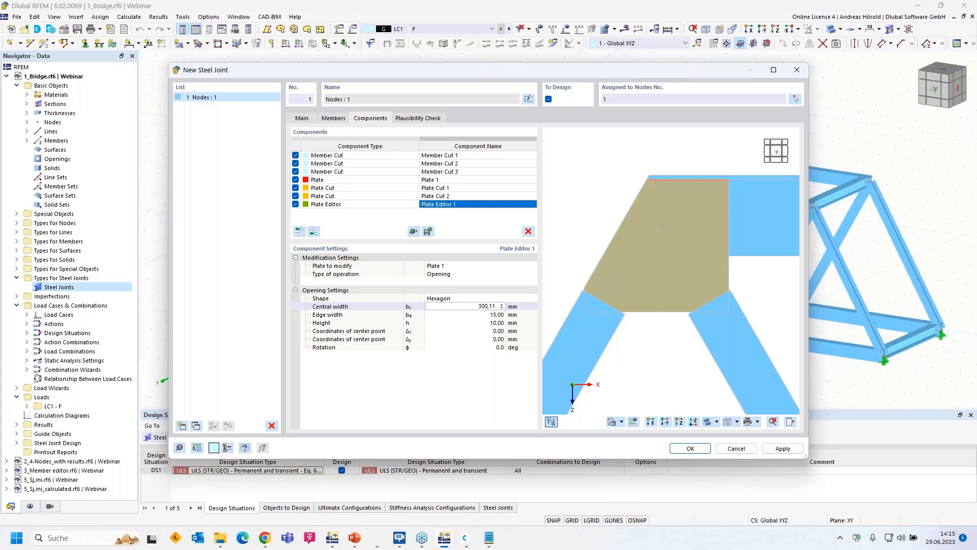
{"action": "key", "text": "Tab"}
{"action": "type", "text": "1500"}
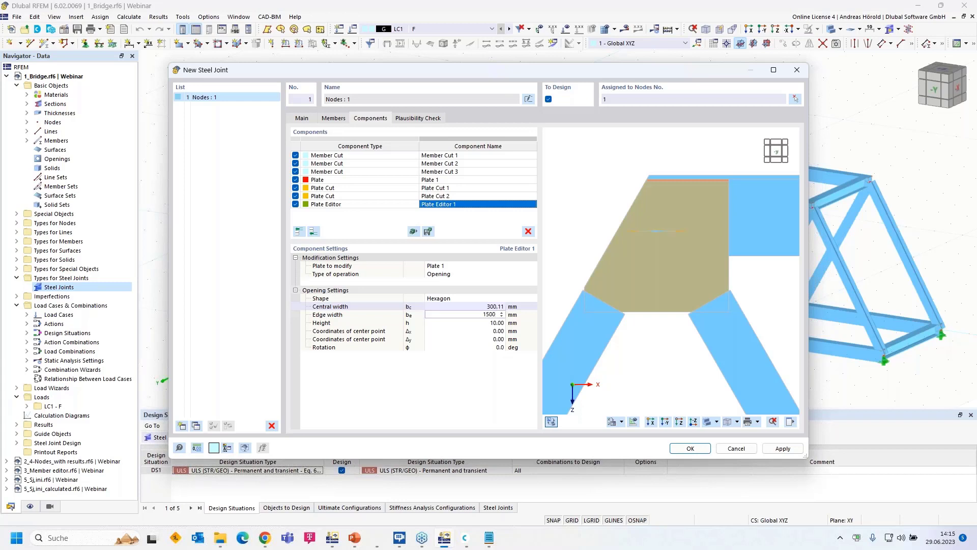
{"action": "key", "text": "BackSpace"}
{"action": "key", "text": "Tab"}
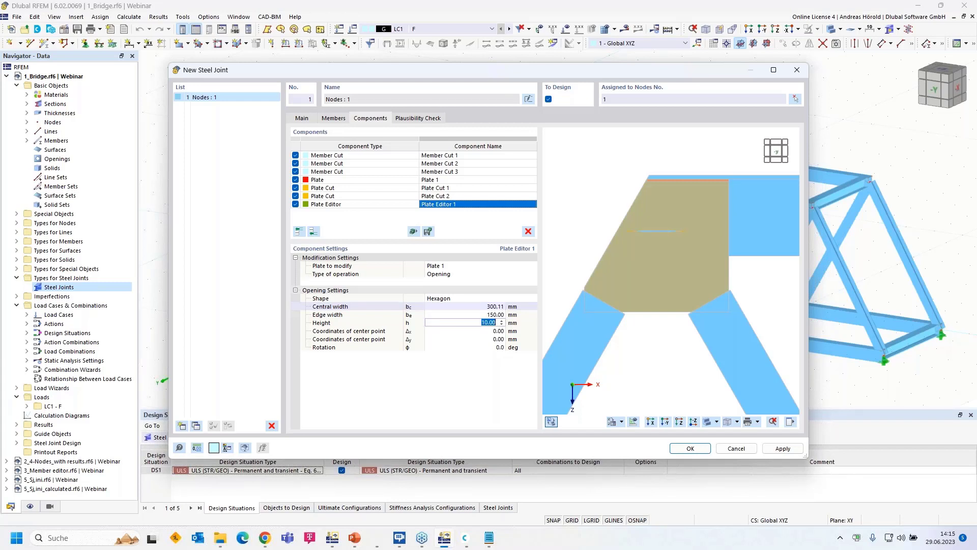
{"action": "type", "text": "260"}
{"action": "key", "text": "Tab"}
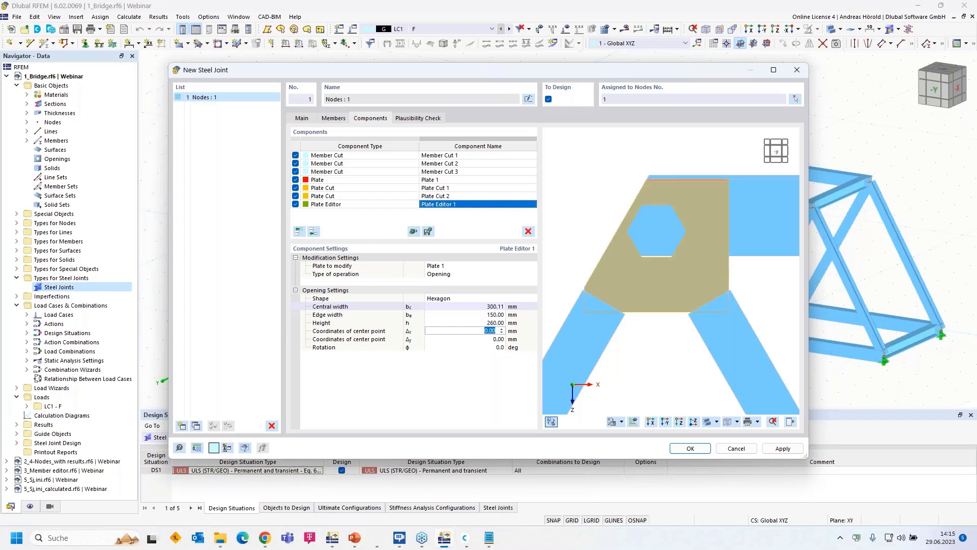
Set the Y coordinate of the hexagonal opening's center point to 400 mm
{"action": "key", "text": "Tab"}
{"action": "type", "text": "400"}
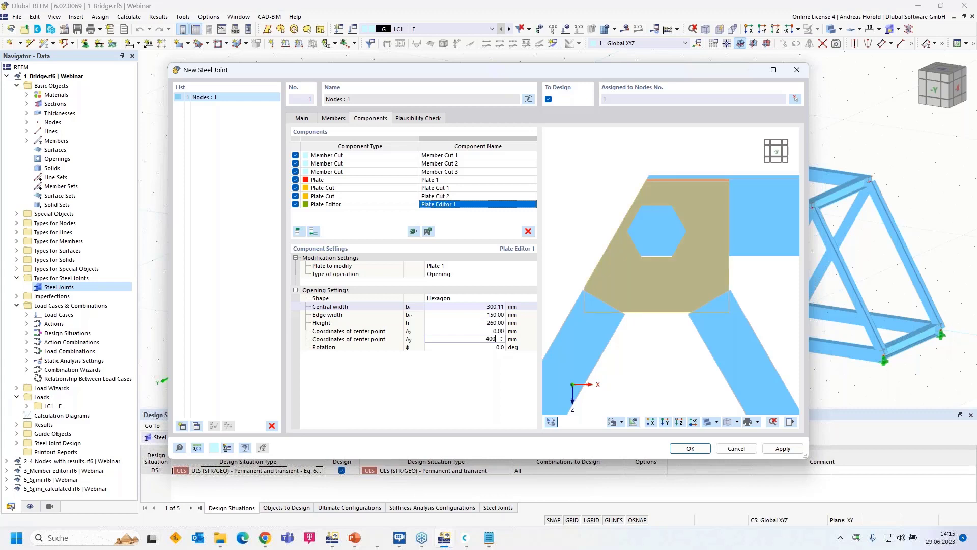
{"action": "key", "text": "Tab"}
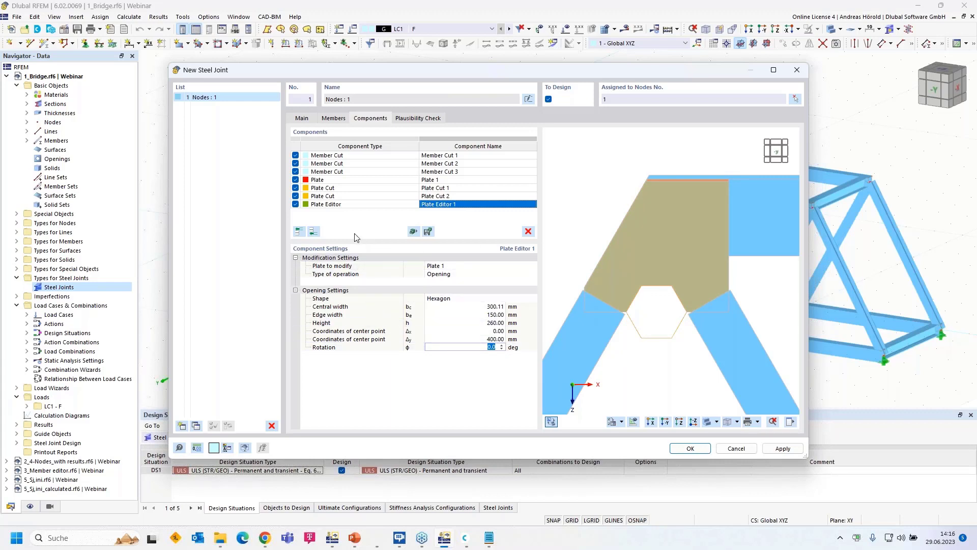
Add a second Plate Editor component at the end that chamfers Plate 1 with dimensions 207.85 and 120 mm
{"action": "scroll", "coordinate": [732, 310], "scroll_direction": "up", "scroll_amount": 2}
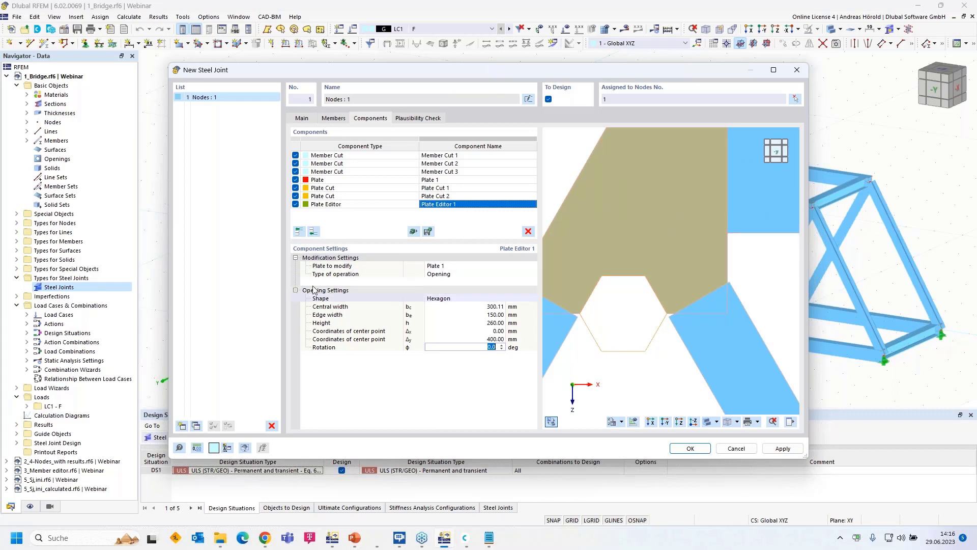
{"action": "left_click", "coordinate": [312, 232]}
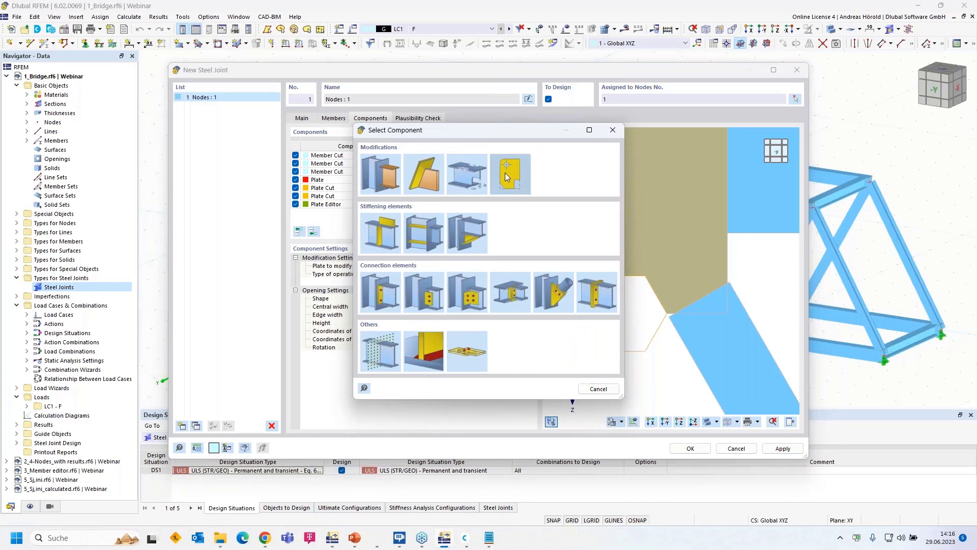
{"action": "left_click", "coordinate": [506, 177]}
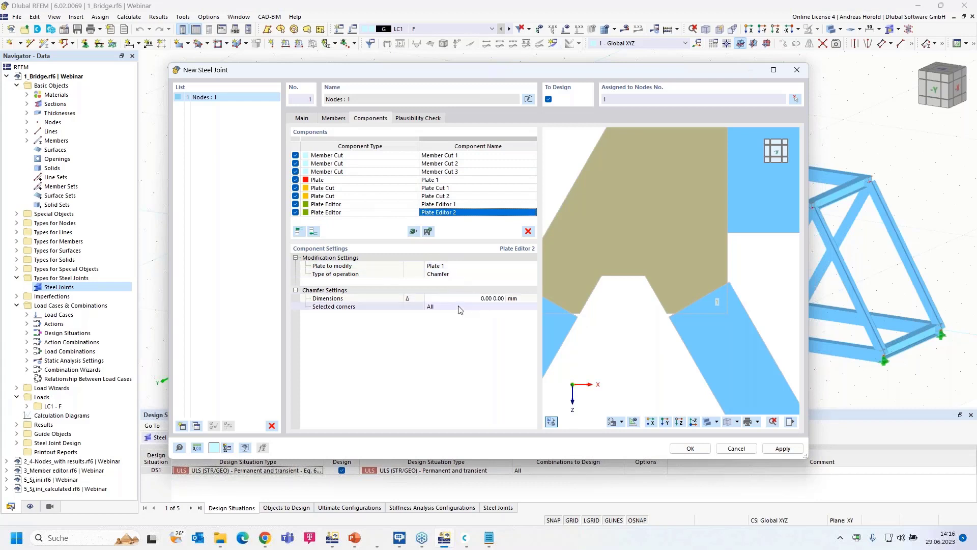
{"action": "left_click", "coordinate": [477, 301]}
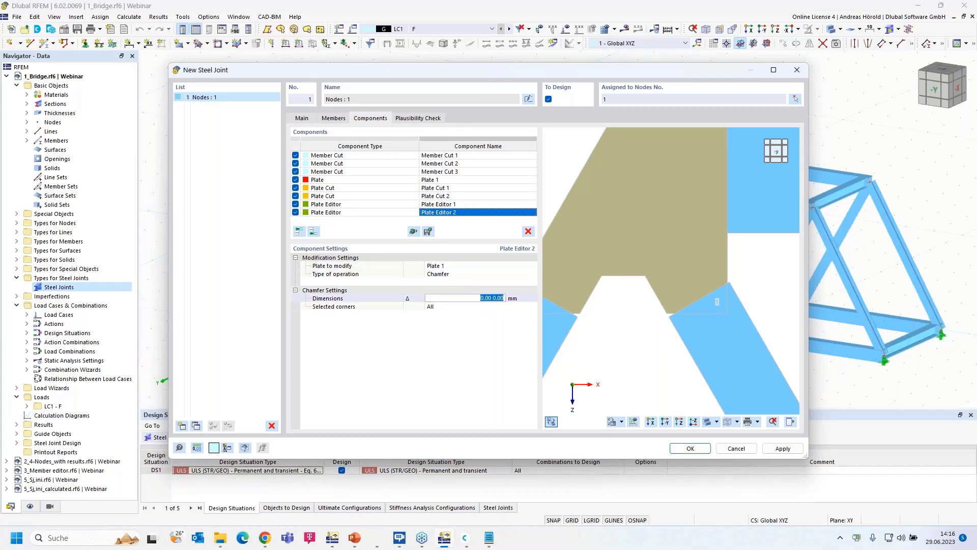
{"action": "type", "text": "207,9"}
{"action": "key", "text": "BackSpace"}
{"action": "type", "text": "85 120"}
{"action": "key", "text": "Tab"}
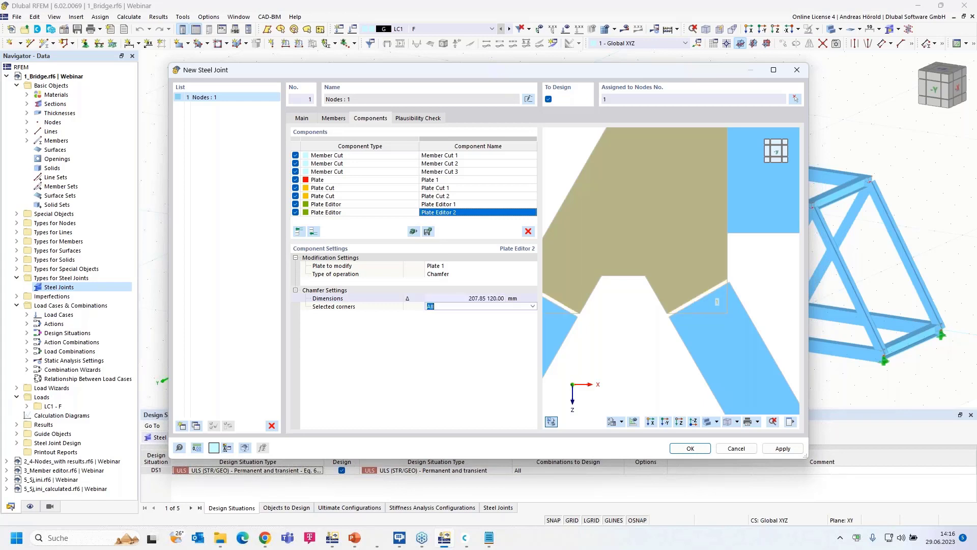
Limit the Plate Editor 2 chamfer to corners 1 and 2, and inspect the gusset plate's shape
{"action": "scroll", "coordinate": [677, 306], "scroll_direction": "down", "scroll_amount": 2}
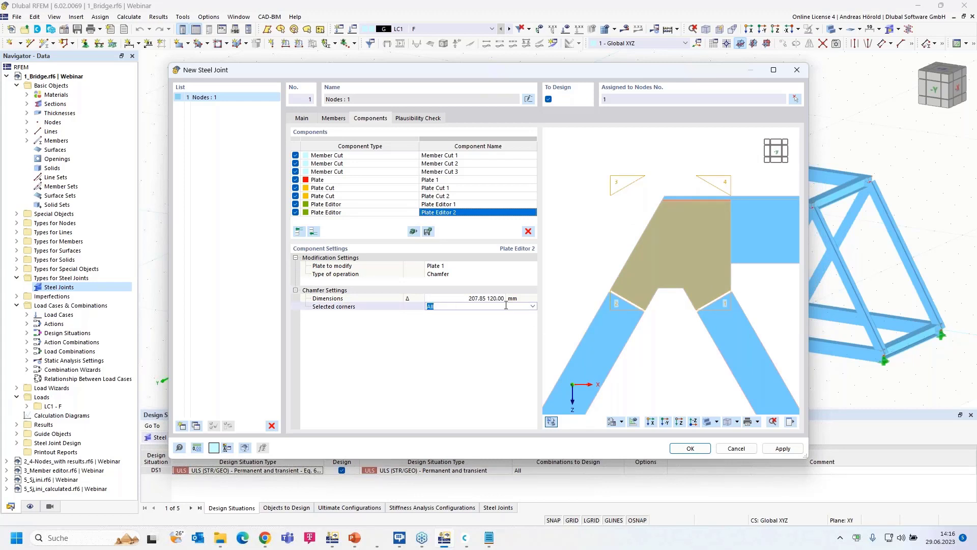
{"action": "type", "text": "1, 2"}
{"action": "key", "text": "Return"}
{"action": "scroll", "coordinate": [717, 313], "scroll_direction": "up", "scroll_amount": 5}
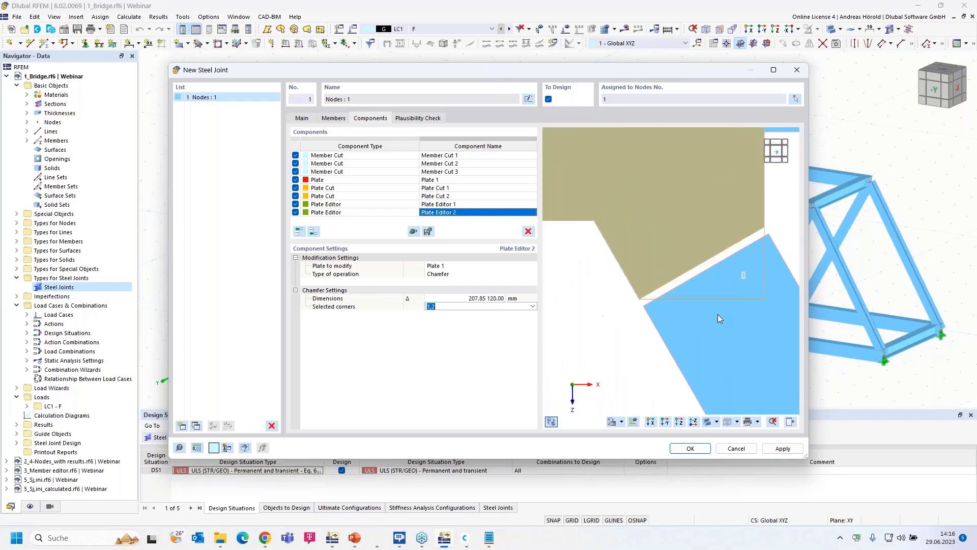
{"action": "scroll", "coordinate": [700, 268], "scroll_direction": "down", "scroll_amount": 3}
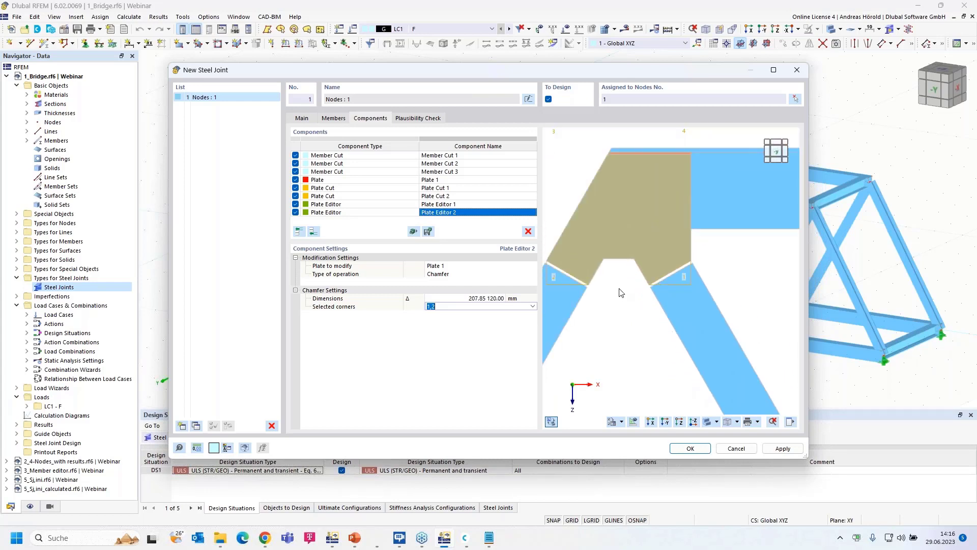
{"action": "middle_click_drag", "start_coordinate": [756, 273], "coordinate": [678, 288], "text": "ctrl"}
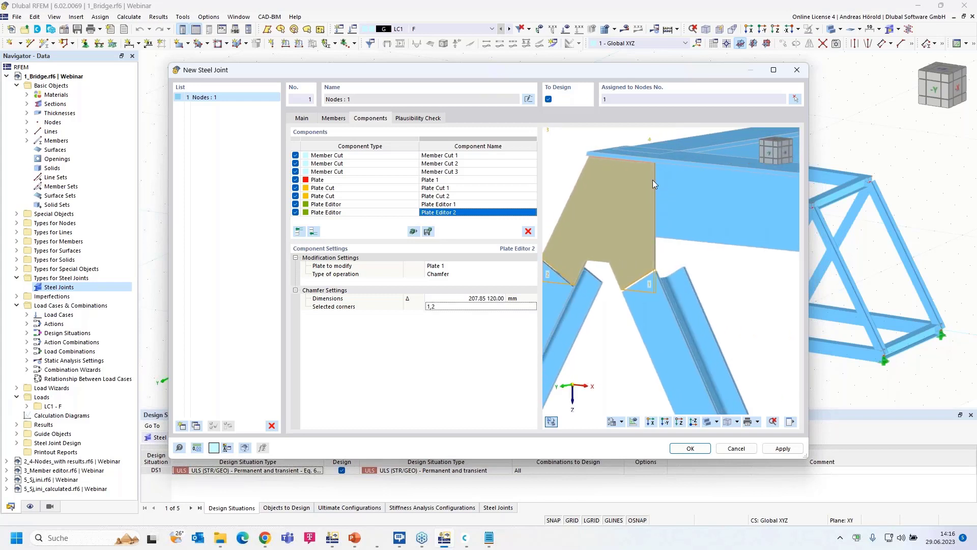
{"action": "middle_click_drag", "start_coordinate": [724, 282], "coordinate": [718, 346], "text": "ctrl"}
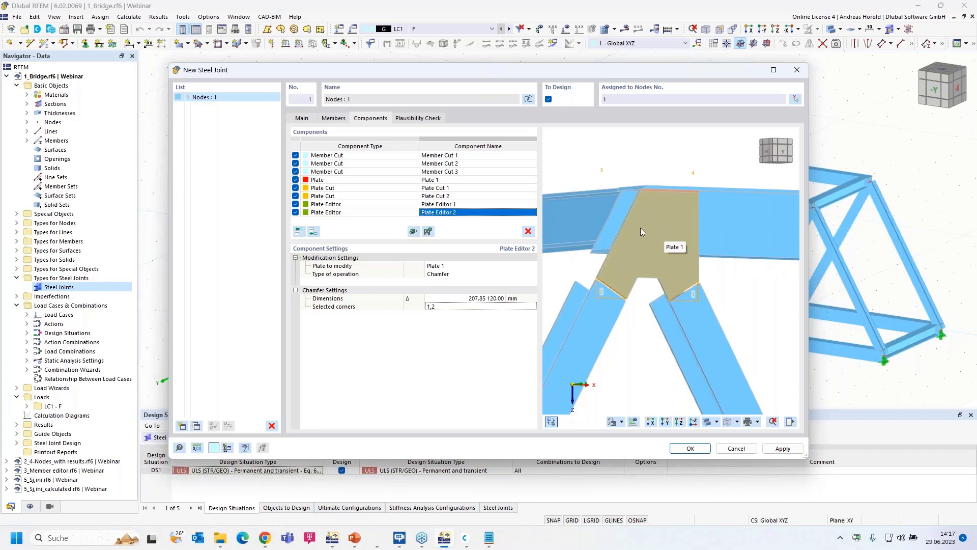
Copy Plate 1 together with both plate cuts and both plate editors to the end of the component list
{"action": "left_click", "coordinate": [320, 182]}
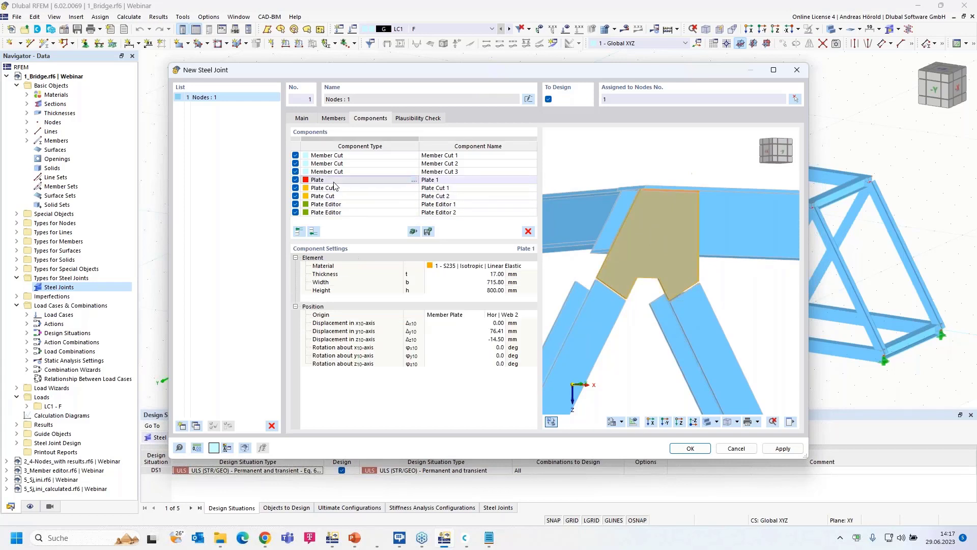
{"action": "left_click", "coordinate": [358, 213], "text": "shift"}
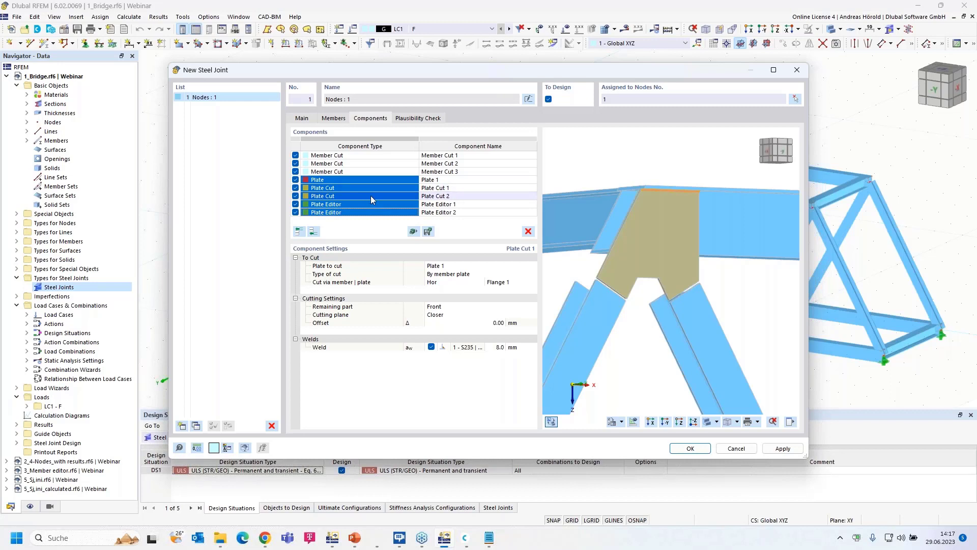
{"action": "right_click", "coordinate": [374, 198]}
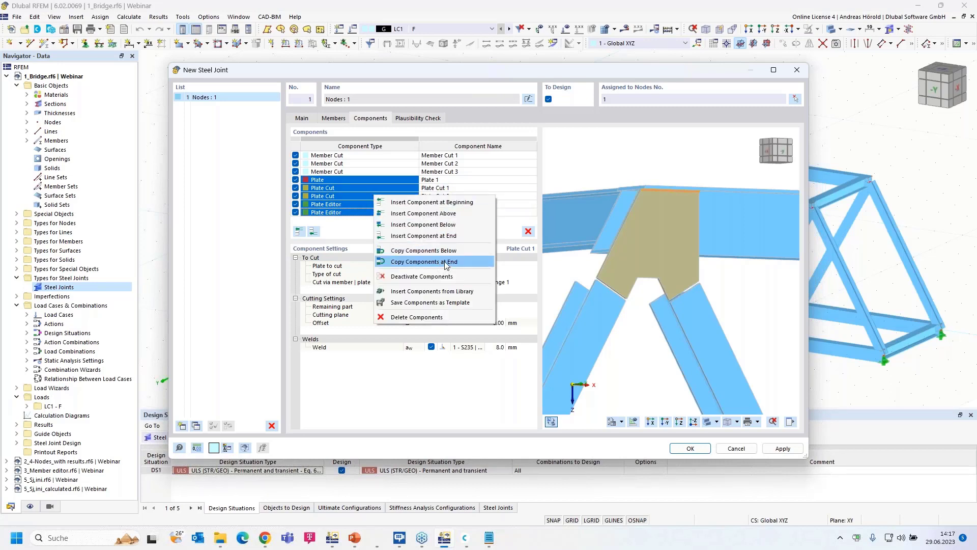
{"action": "left_click", "coordinate": [446, 262]}
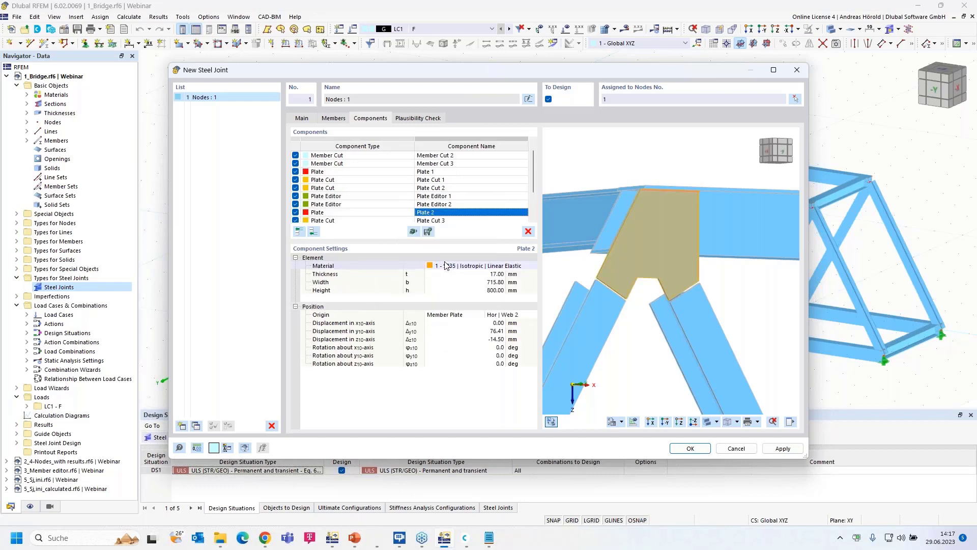
Position Plate 2 on the opposite web by setting its z displacement to 14.50 mm and its origin to Hor | Web 1
{"action": "left_click", "coordinate": [446, 214]}
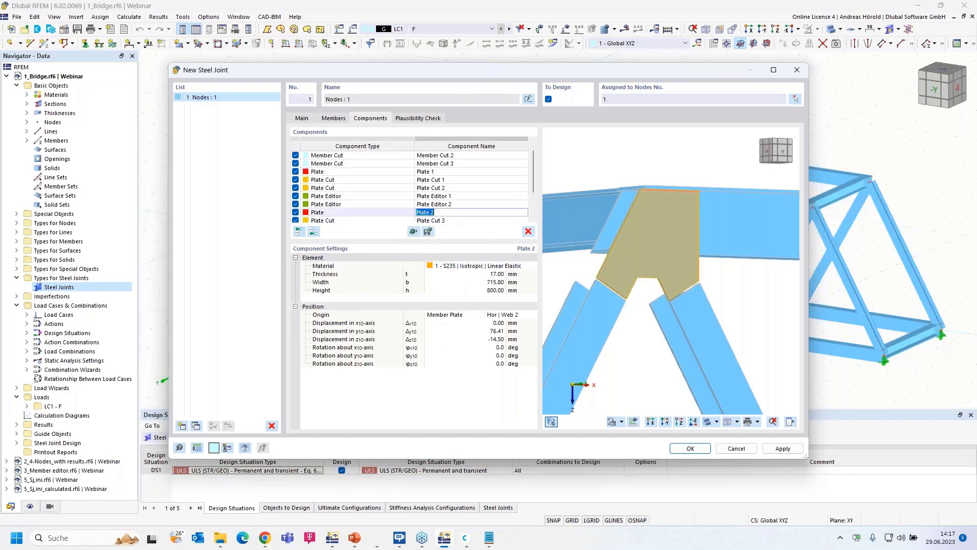
{"action": "left_click", "coordinate": [385, 214]}
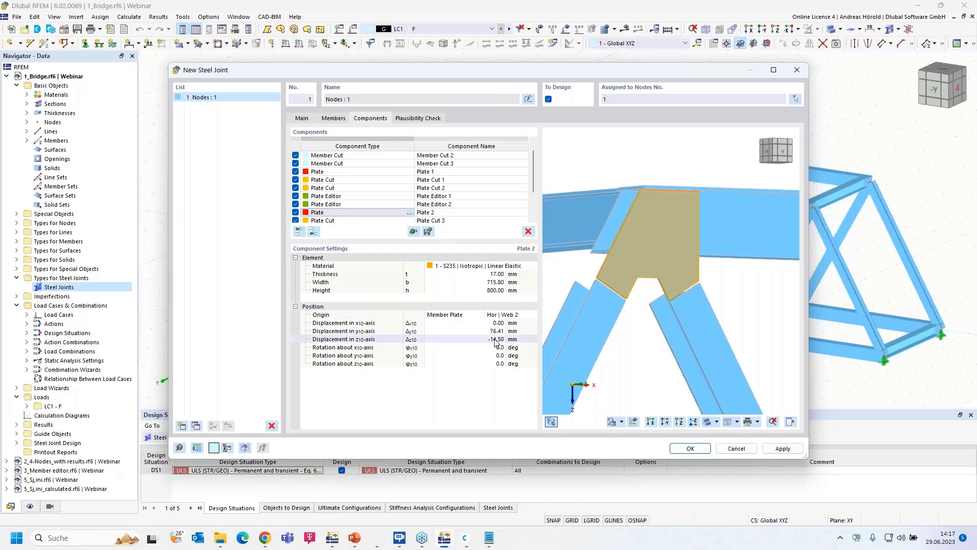
{"action": "left_click", "coordinate": [650, 422]}
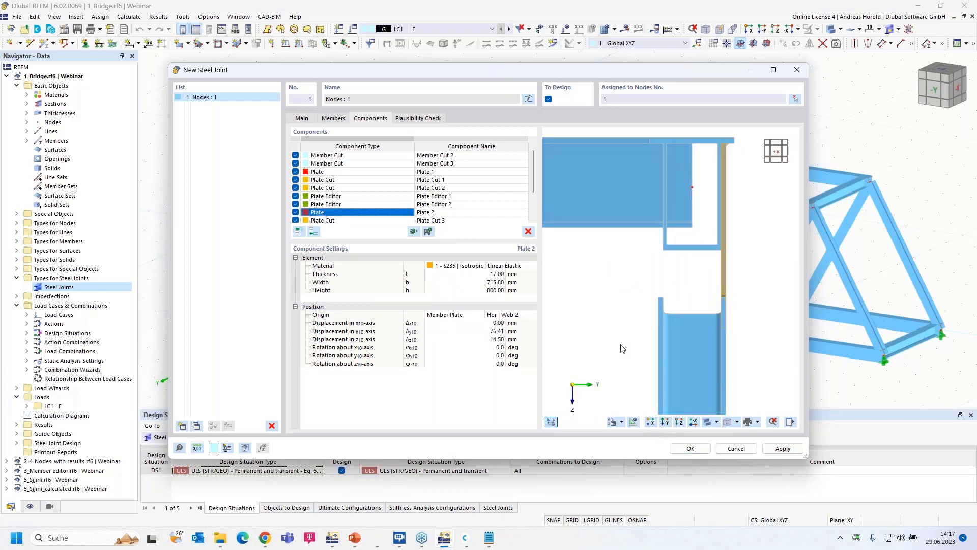
{"action": "left_click", "coordinate": [489, 339]}
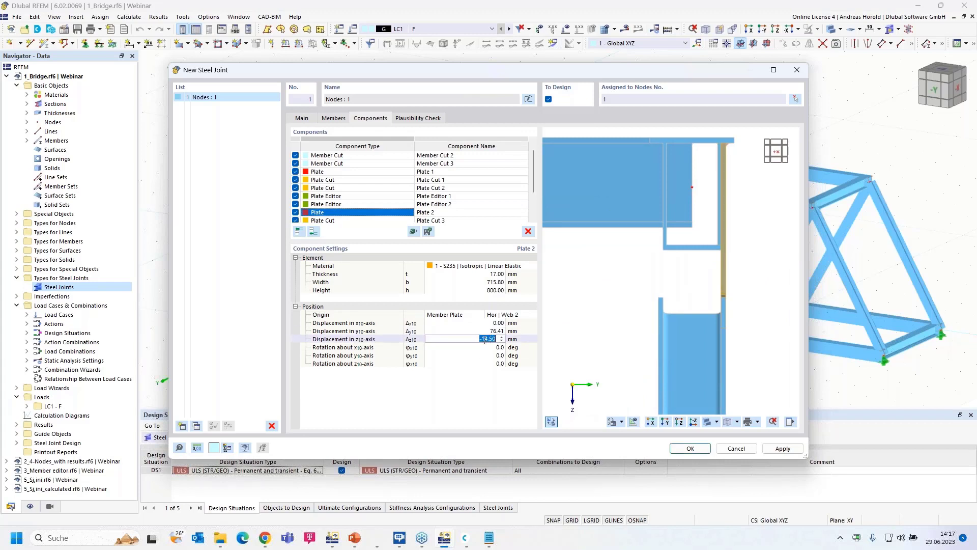
{"action": "left_click", "coordinate": [478, 339]}
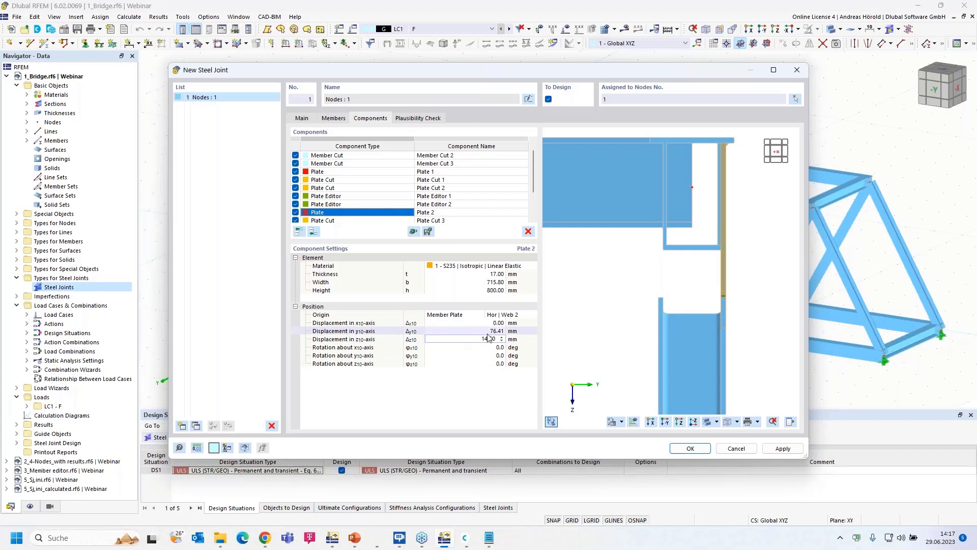
{"action": "left_click", "coordinate": [507, 314]}
{"action": "left_click", "coordinate": [529, 314]}
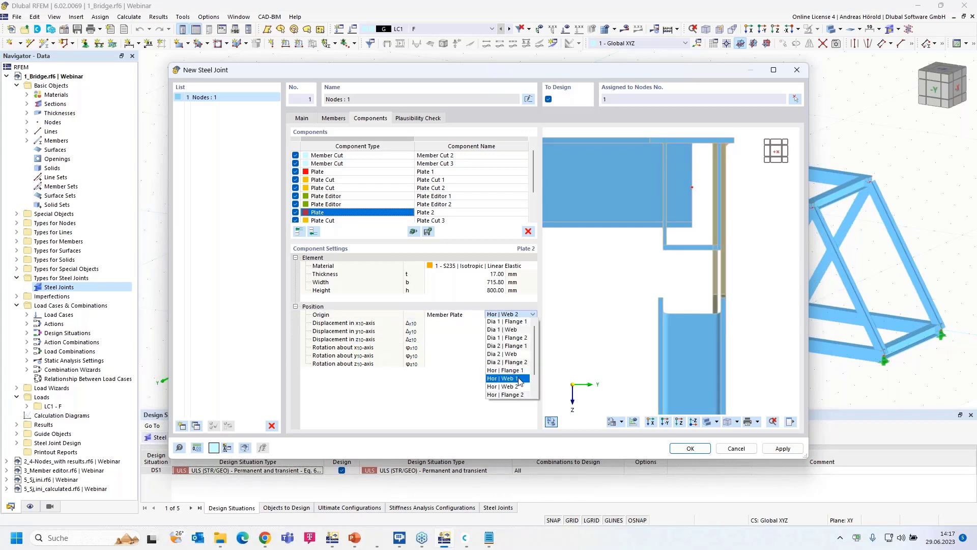
{"action": "left_click", "coordinate": [519, 379]}
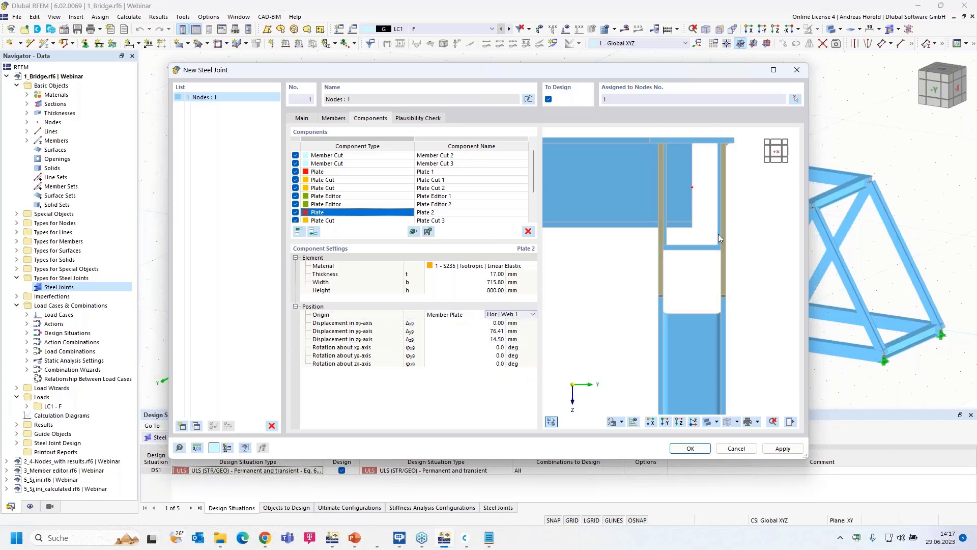
Examine the position of both gusset plates from the side and in 3D, and accept the new steel joint
{"action": "scroll", "coordinate": [664, 244], "scroll_direction": "up", "scroll_amount": 3}
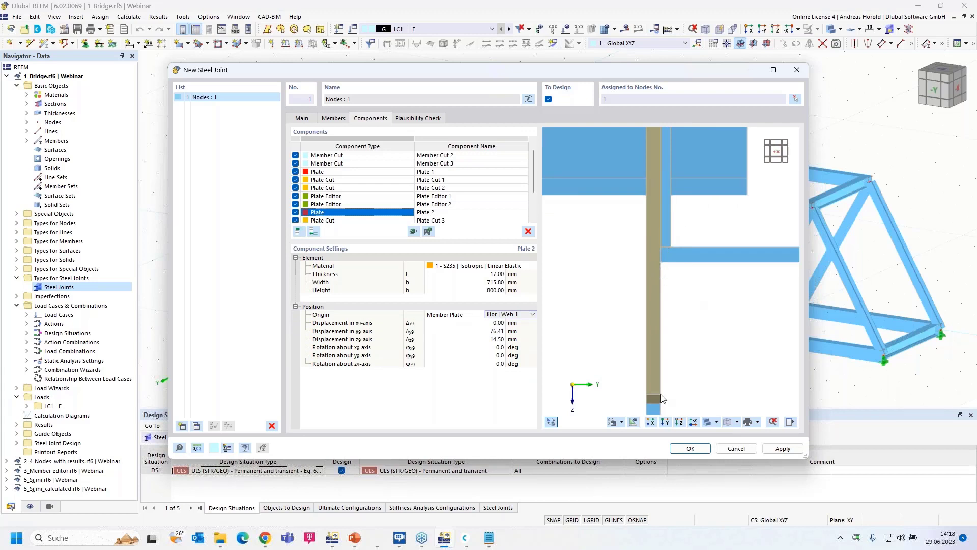
{"action": "middle_click_drag", "start_coordinate": [689, 329], "coordinate": [657, 338], "text": "ctrl"}
{"action": "scroll", "coordinate": [640, 343], "scroll_direction": "down", "scroll_amount": 5}
{"action": "middle_click_drag", "start_coordinate": [725, 350], "coordinate": [640, 354], "text": "ctrl"}
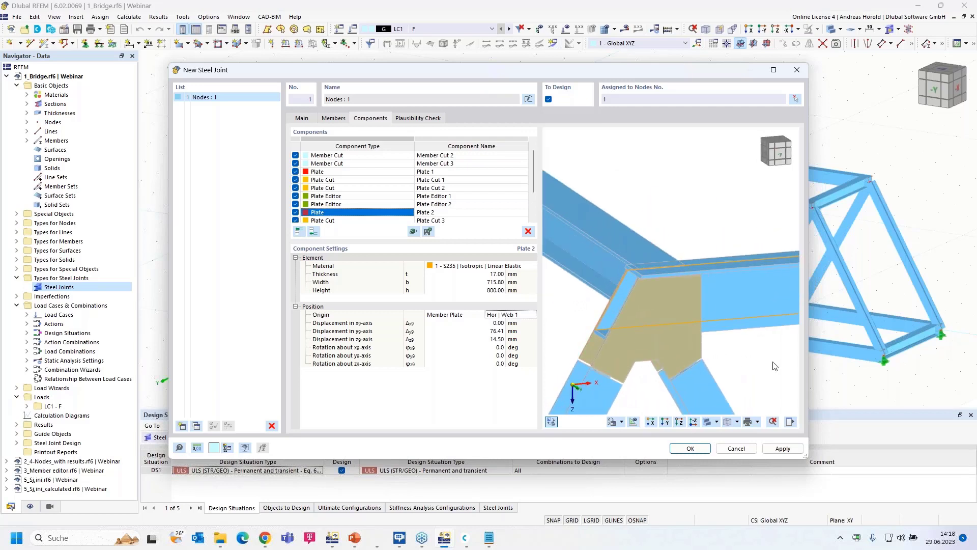
{"action": "scroll", "coordinate": [713, 371], "scroll_direction": "up", "scroll_amount": 3}
{"action": "scroll", "coordinate": [713, 371], "scroll_direction": "down", "scroll_amount": 3}
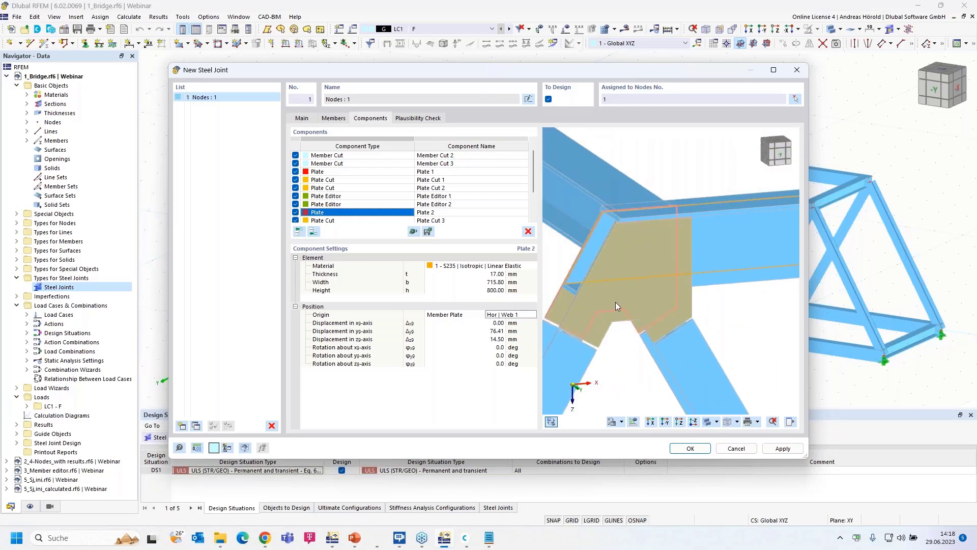
{"action": "scroll", "coordinate": [585, 336], "scroll_direction": "down", "scroll_amount": 2}
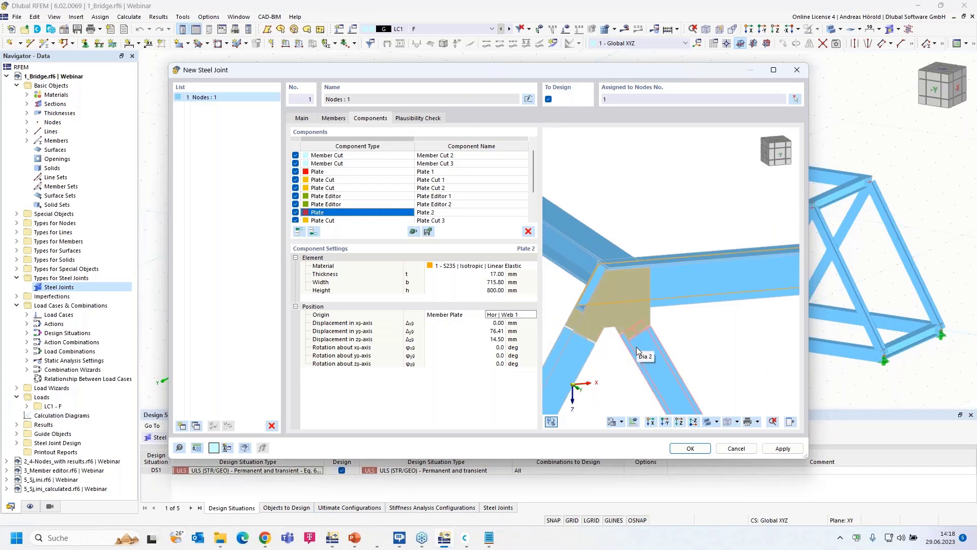
{"action": "left_click", "coordinate": [691, 449]}
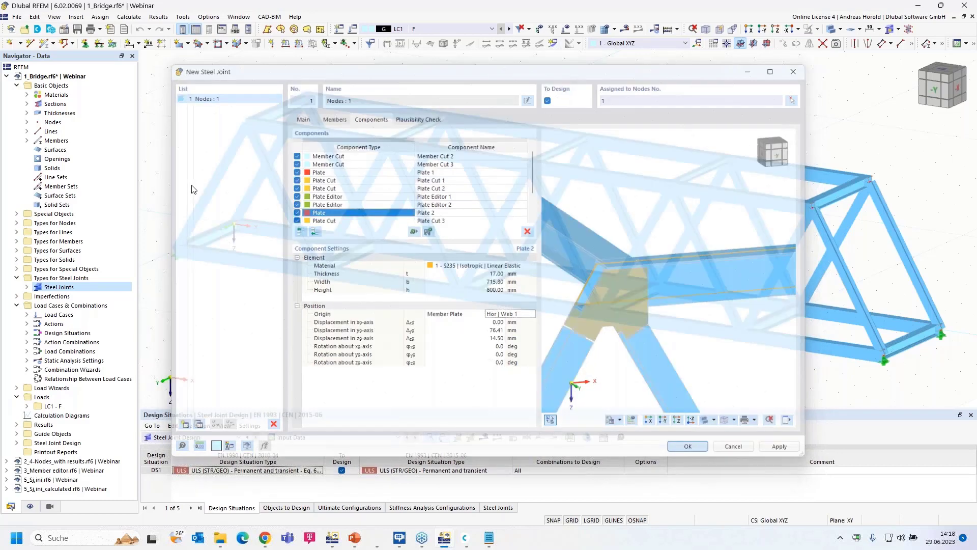
Switch to the model 2_4-Nodes_with results.rf6 and examine the bolted gusset joints at the truss's upper corners
{"action": "left_click", "coordinate": [8, 77]}
{"action": "left_click", "coordinate": [57, 87]}
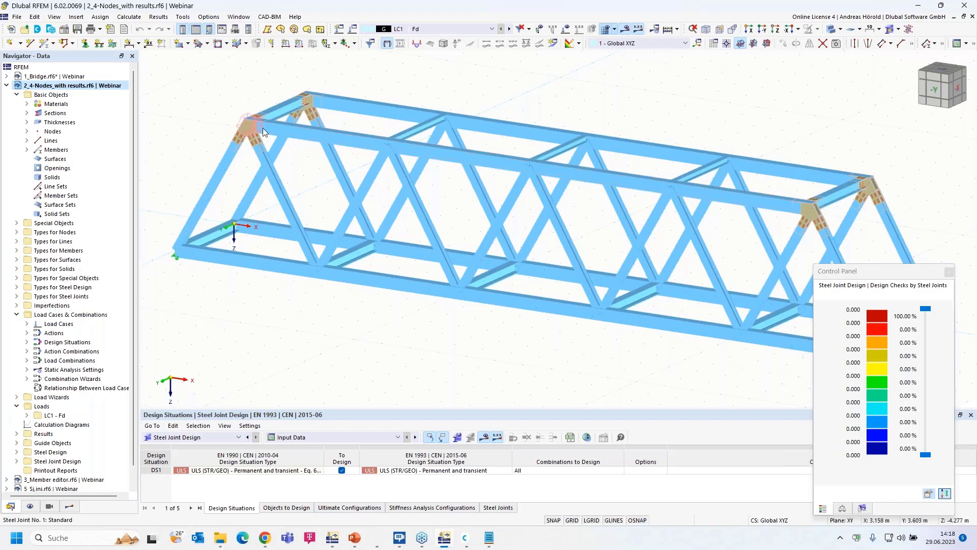
{"action": "scroll", "coordinate": [262, 127], "scroll_direction": "up", "scroll_amount": 3}
{"action": "scroll", "coordinate": [454, 68], "scroll_direction": "down", "scroll_amount": 2}
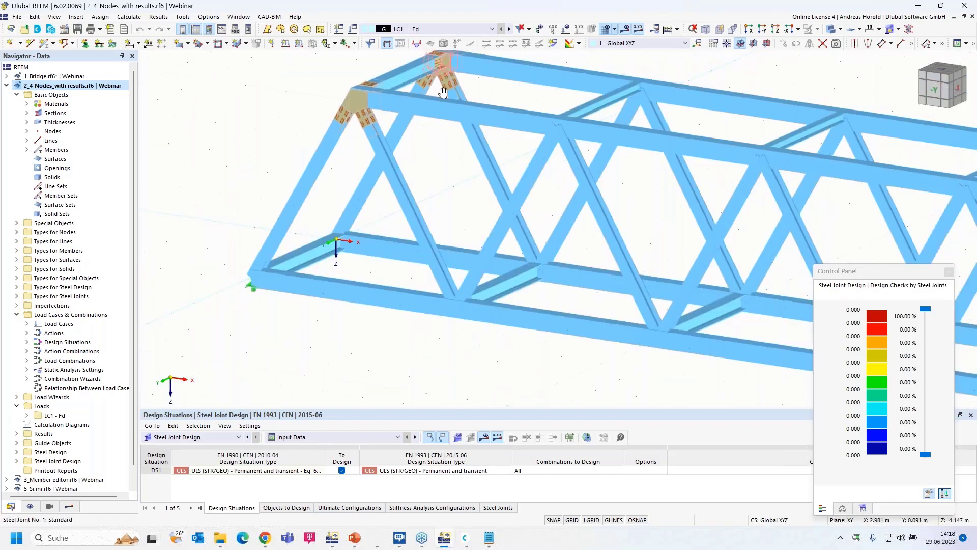
{"action": "scroll", "coordinate": [372, 172], "scroll_direction": "up", "scroll_amount": 5}
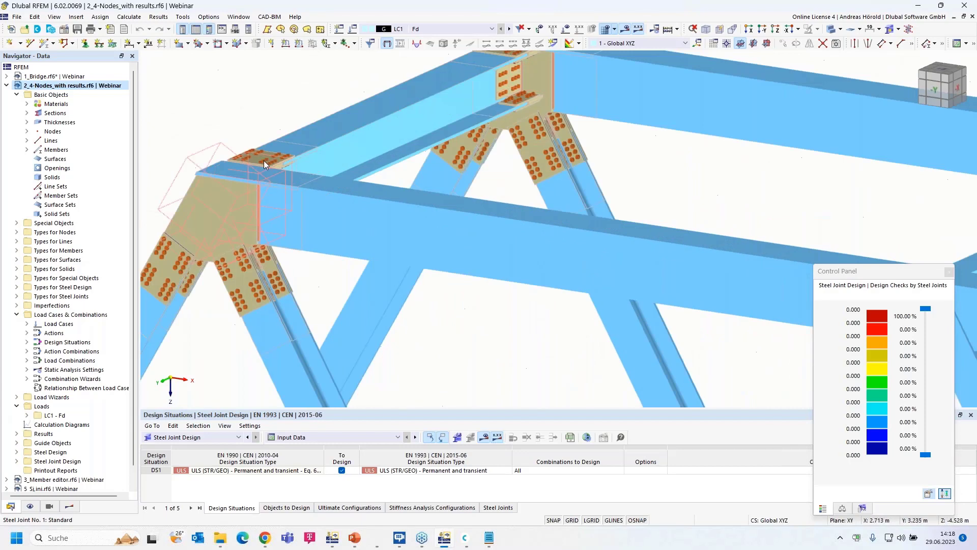
{"action": "scroll", "coordinate": [355, 175], "scroll_direction": "down", "scroll_amount": 8}
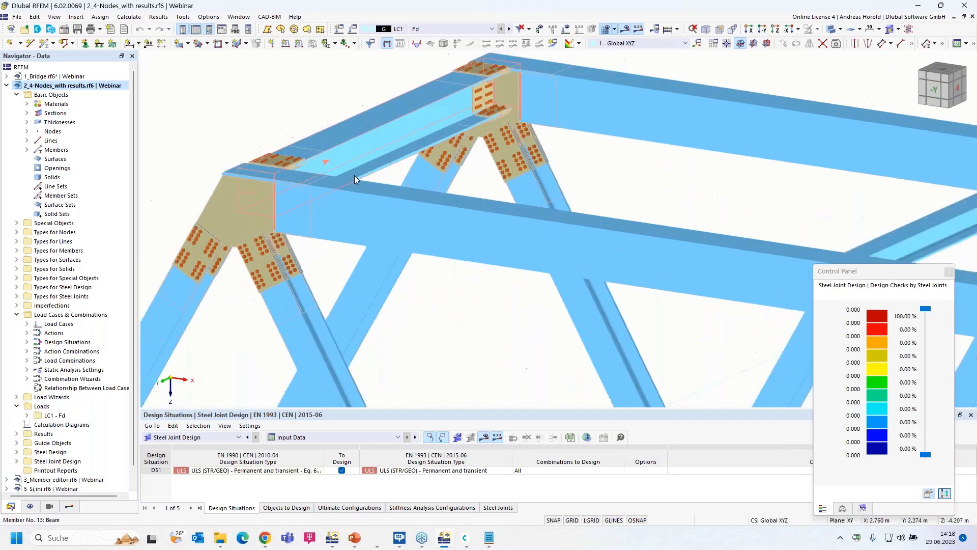
{"action": "scroll", "coordinate": [373, 237], "scroll_direction": "down", "scroll_amount": 1}
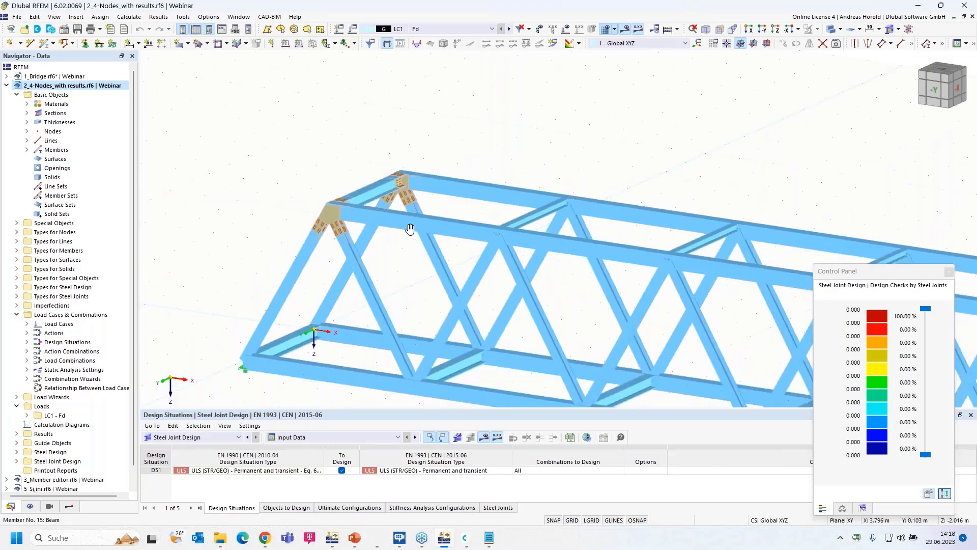
{"action": "middle_click_drag", "start_coordinate": [328, 232], "coordinate": [228, 111]}
{"action": "scroll", "coordinate": [254, 139], "scroll_direction": "up", "scroll_amount": 6}
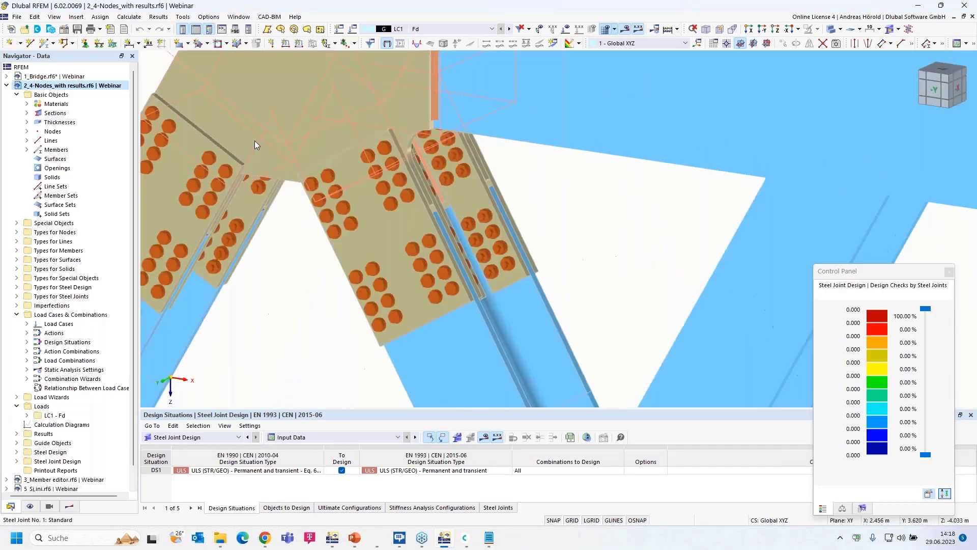
{"action": "scroll", "coordinate": [432, 201], "scroll_direction": "down", "scroll_amount": 4}
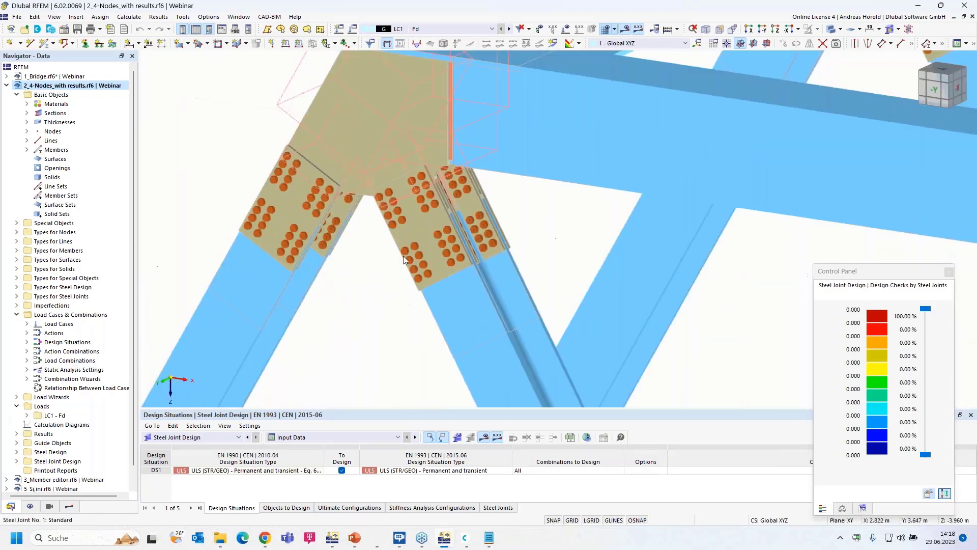
Display the Stress-Strain Analysis design check ratios of the steel joints and examine the bolts at the corner
{"action": "left_click", "coordinate": [72, 507]}
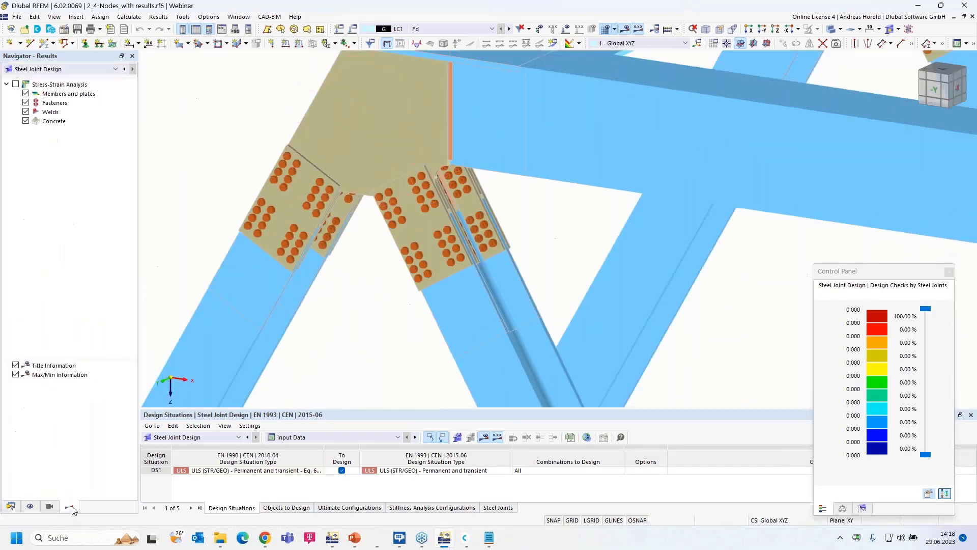
{"action": "left_click", "coordinate": [16, 84]}
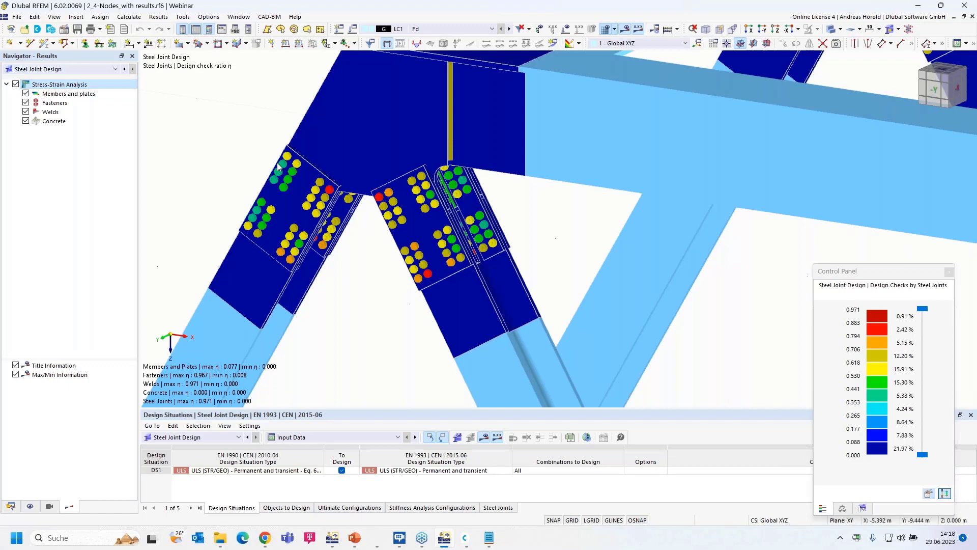
{"action": "scroll", "coordinate": [322, 212], "scroll_direction": "down", "scroll_amount": 1}
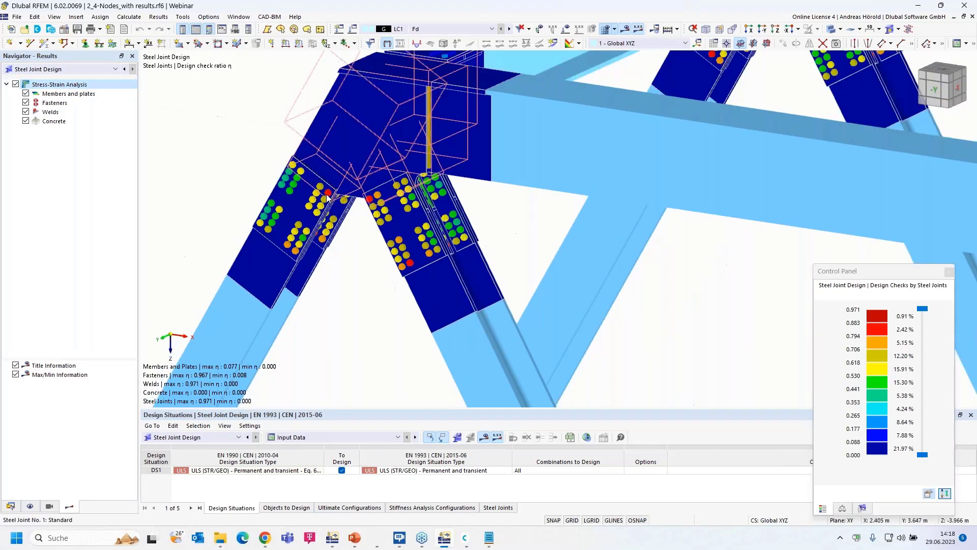
{"action": "scroll", "coordinate": [327, 198], "scroll_direction": "up", "scroll_amount": 1}
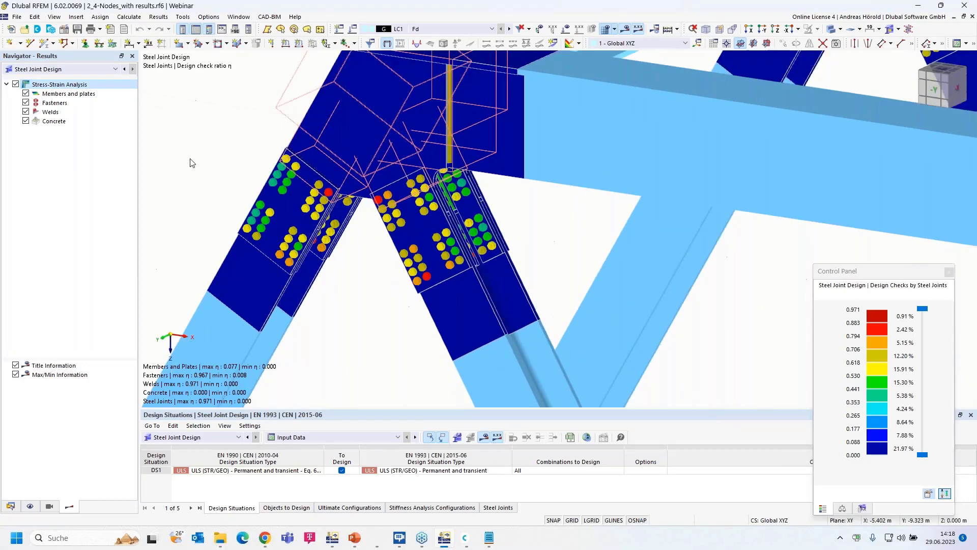
Limit the displayed joint results to fasteners by hiding members and plates, welds and concrete
{"action": "left_click", "coordinate": [26, 113]}
{"action": "left_click", "coordinate": [25, 112]}
{"action": "left_click", "coordinate": [26, 121]}
{"action": "left_click", "coordinate": [25, 93]}
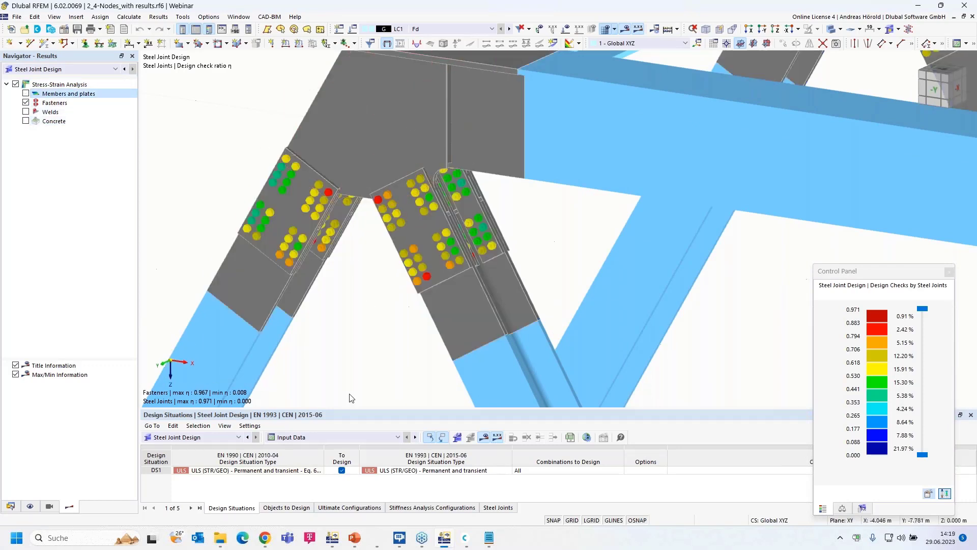
Show the Stress-Strain Analysis results table and display the weld results on the joint again
{"action": "left_click", "coordinate": [322, 437]}
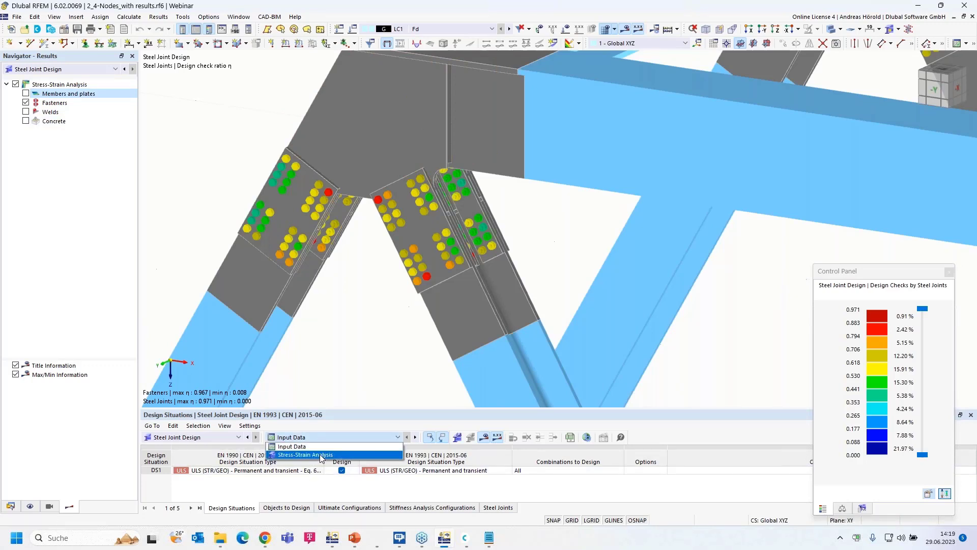
{"action": "left_click", "coordinate": [322, 455]}
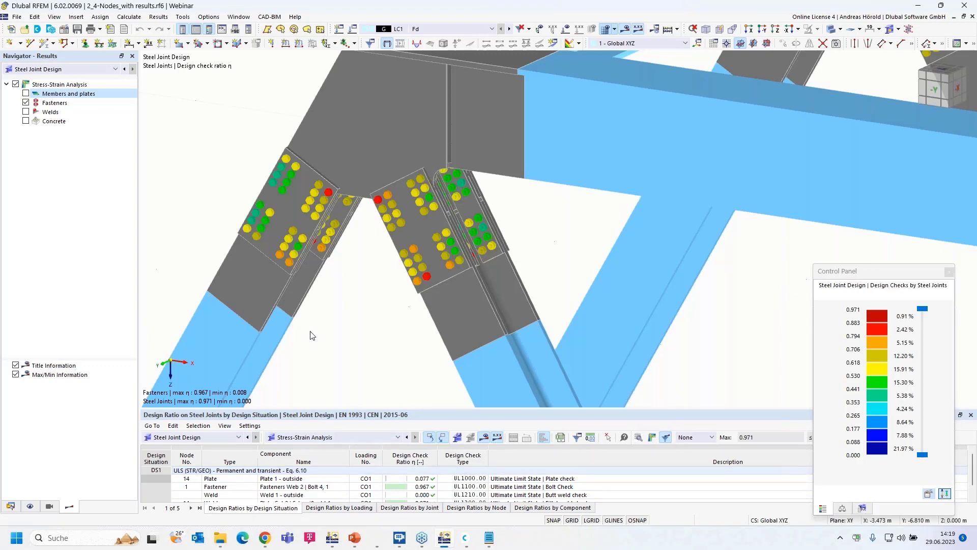
{"action": "left_click", "coordinate": [26, 112]}
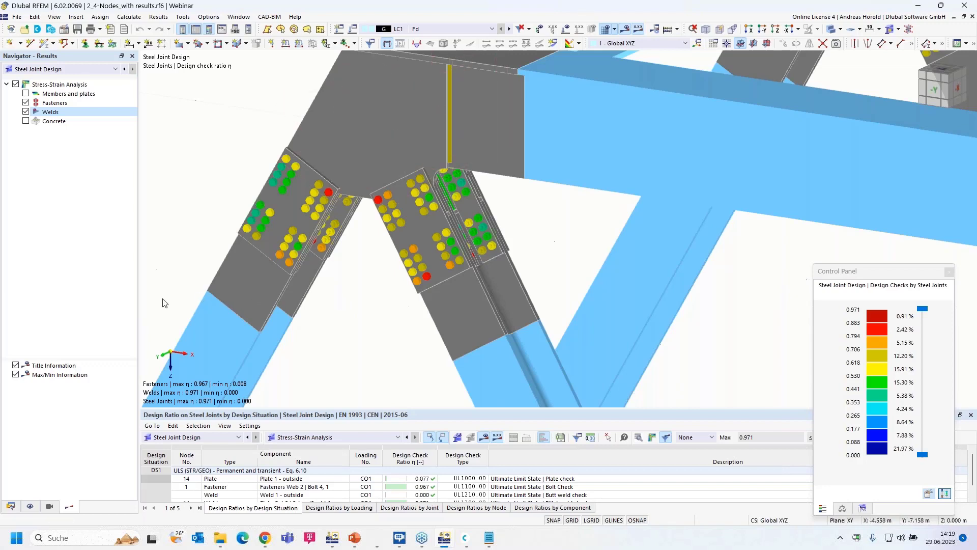
Close the results model and switch to the model 3_Member editor.rf6
{"action": "left_click", "coordinate": [972, 17]}
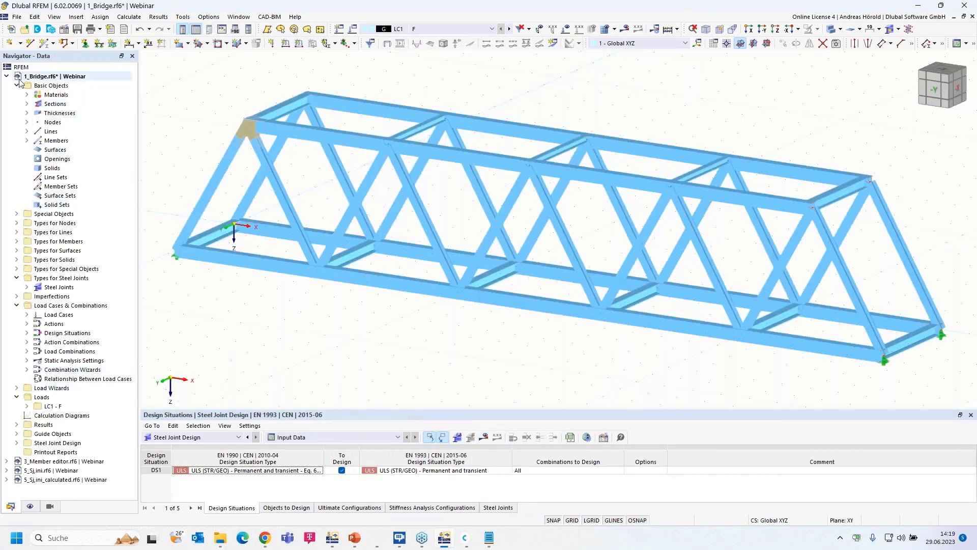
{"action": "left_click", "coordinate": [9, 78]}
{"action": "left_click", "coordinate": [49, 87]}
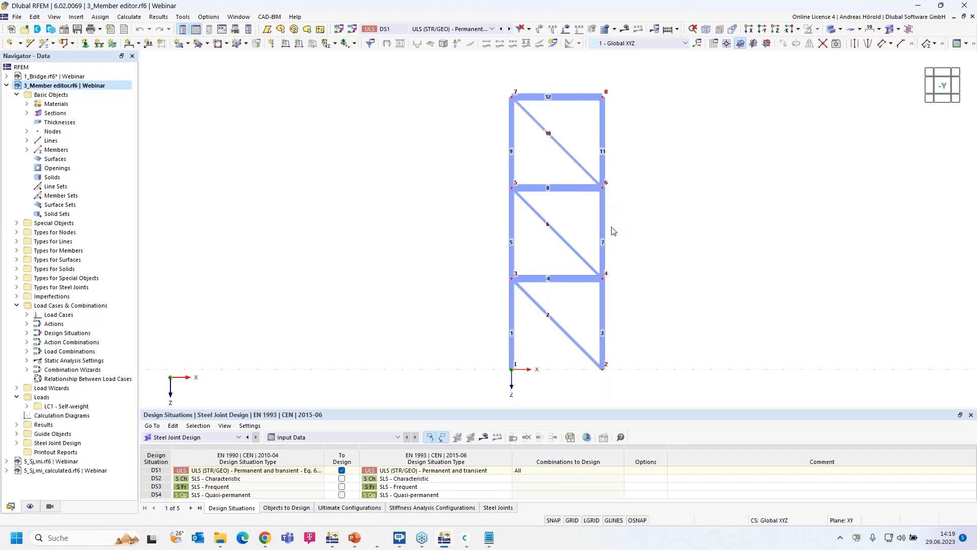
Review the member properties and cross-sections of the truss diagonals 2, 6 and 10 without changing them
{"action": "scroll", "coordinate": [613, 231], "scroll_direction": "up", "scroll_amount": 3}
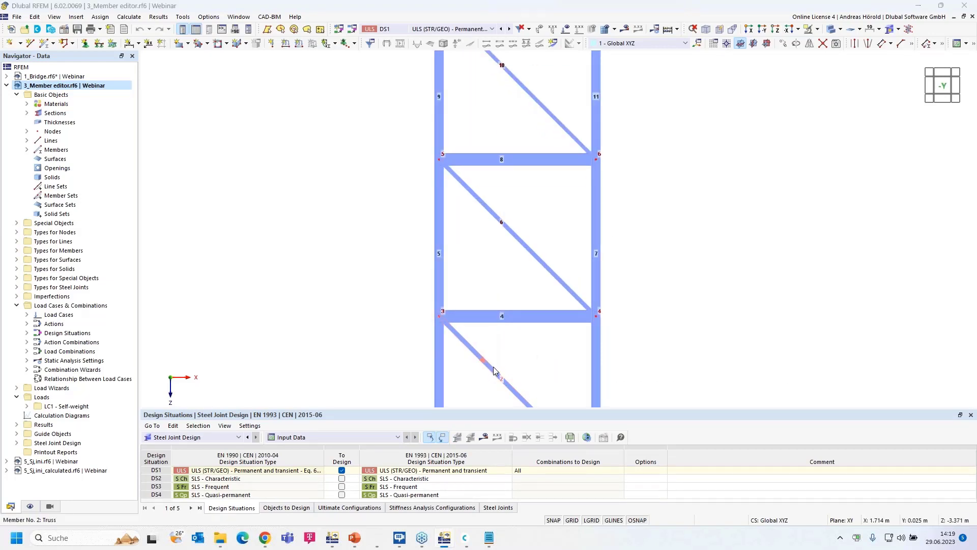
{"action": "double_click", "coordinate": [493, 366]}
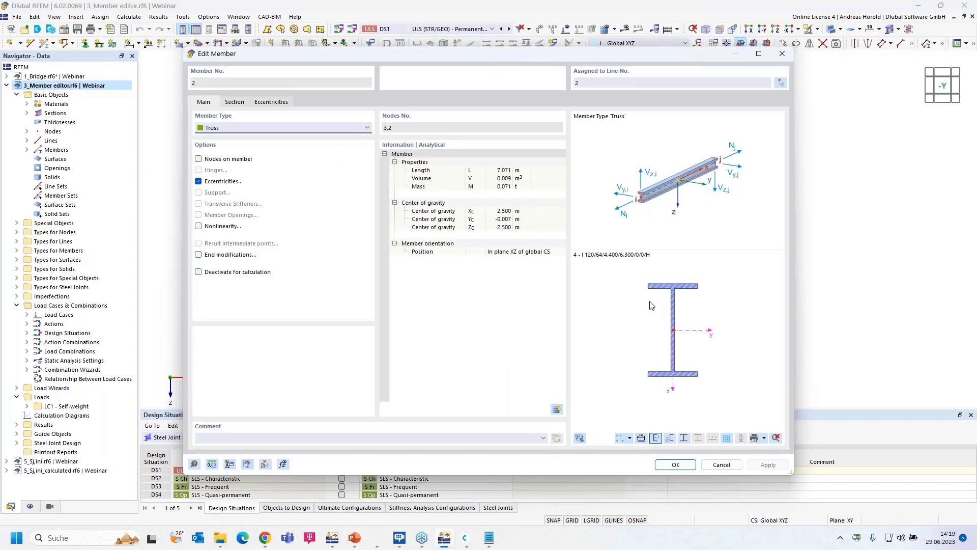
{"action": "left_click", "coordinate": [722, 465]}
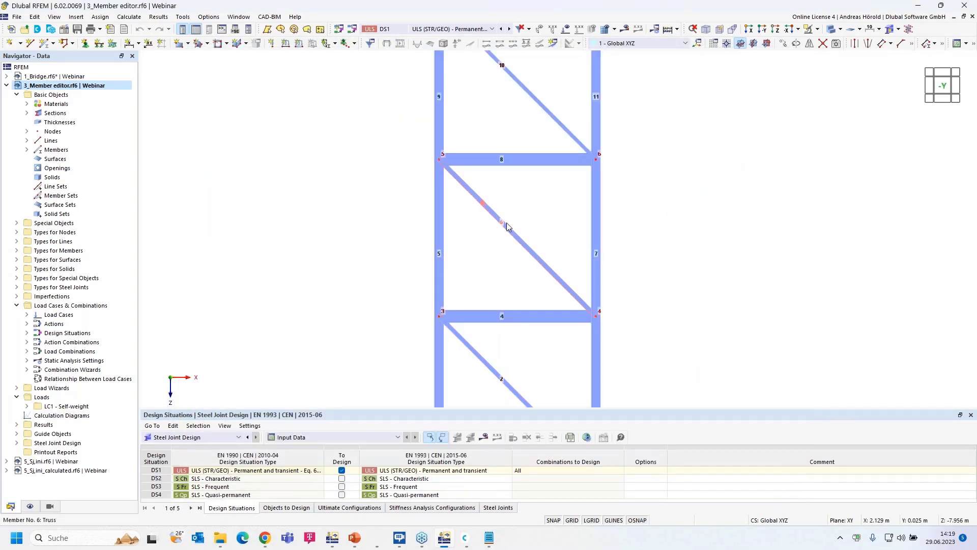
{"action": "double_click", "coordinate": [507, 225]}
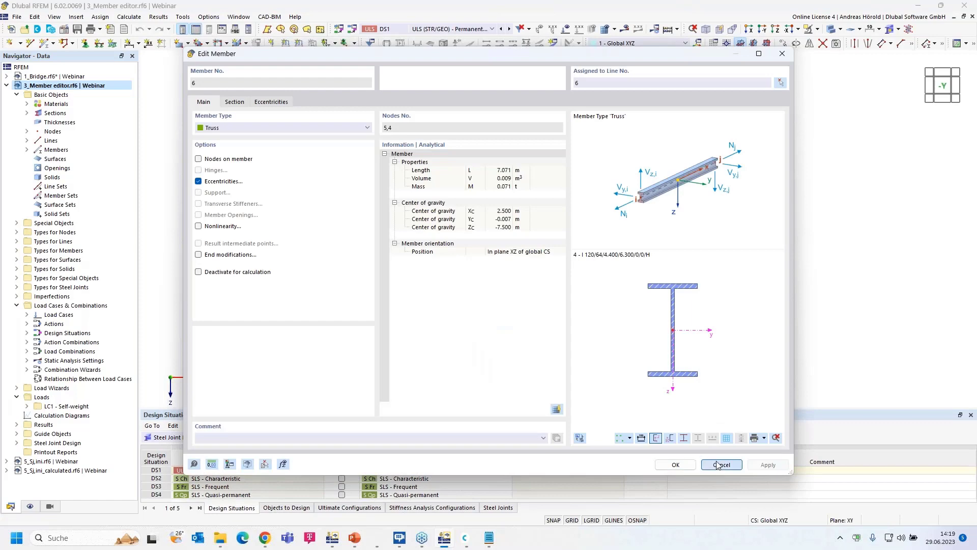
{"action": "left_click", "coordinate": [718, 464]}
{"action": "scroll", "coordinate": [501, 168], "scroll_direction": "down", "scroll_amount": 1}
{"action": "scroll", "coordinate": [504, 165], "scroll_direction": "up", "scroll_amount": 5}
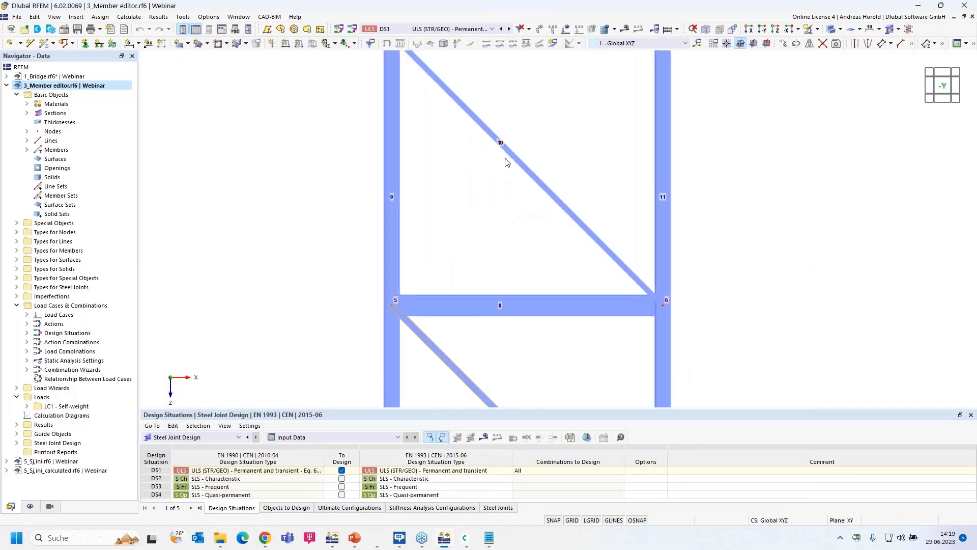
{"action": "double_click", "coordinate": [512, 157]}
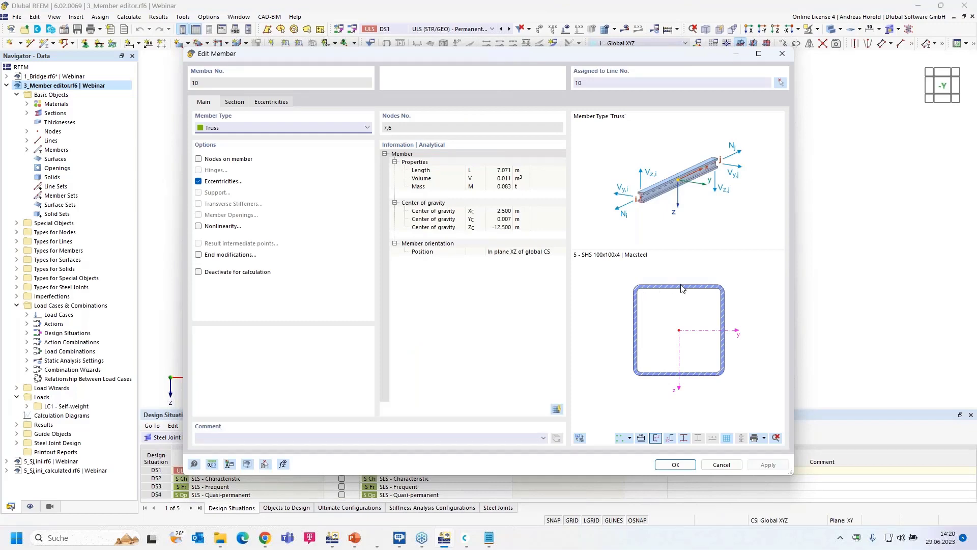
Leave member 10's properties without changes, then create a new steel joint and assign it to node 3
{"action": "left_click", "coordinate": [726, 465]}
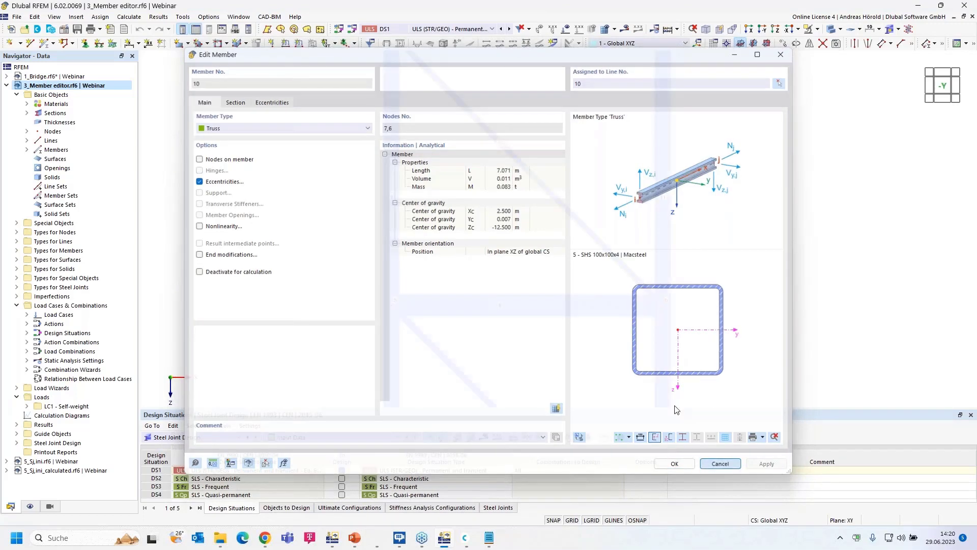
{"action": "middle_click_drag", "start_coordinate": [529, 262], "coordinate": [524, 165]}
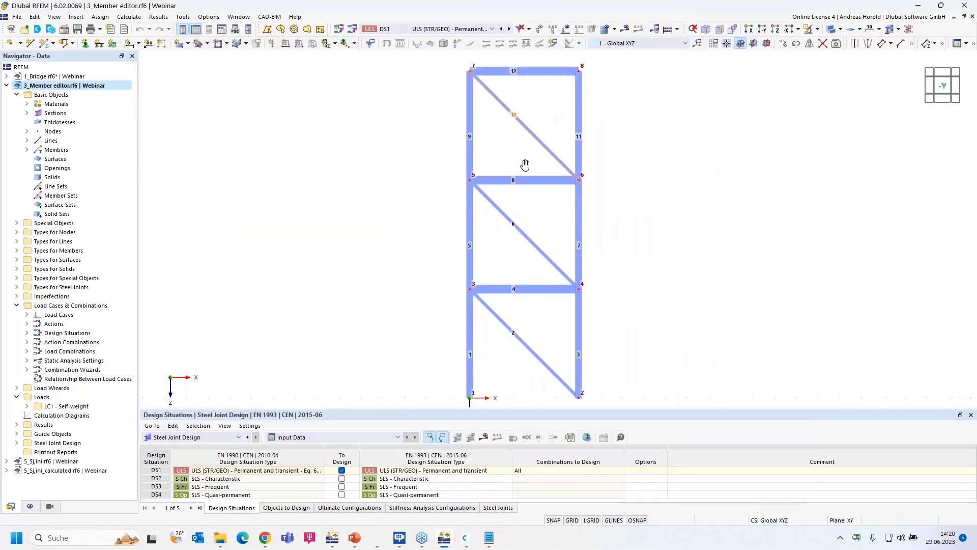
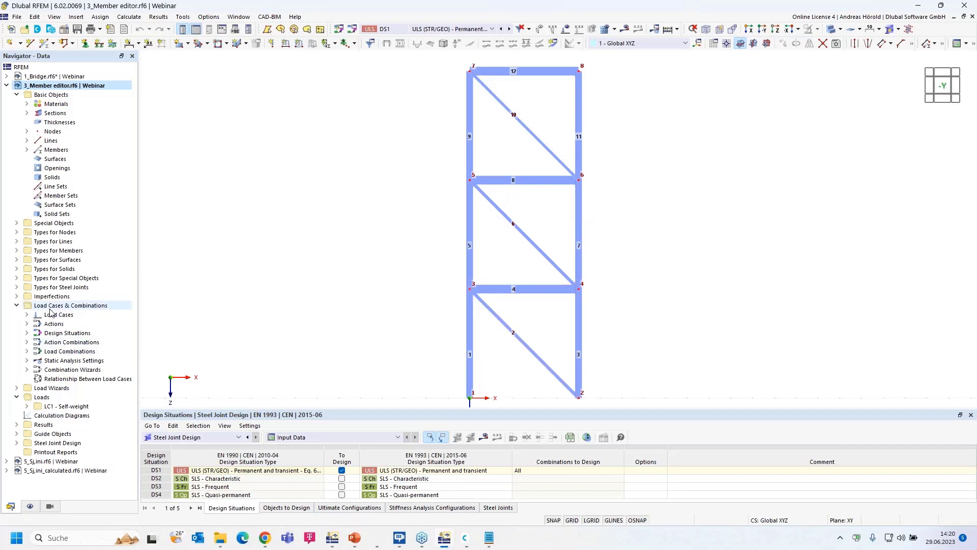
{"action": "left_click", "coordinate": [16, 287]}
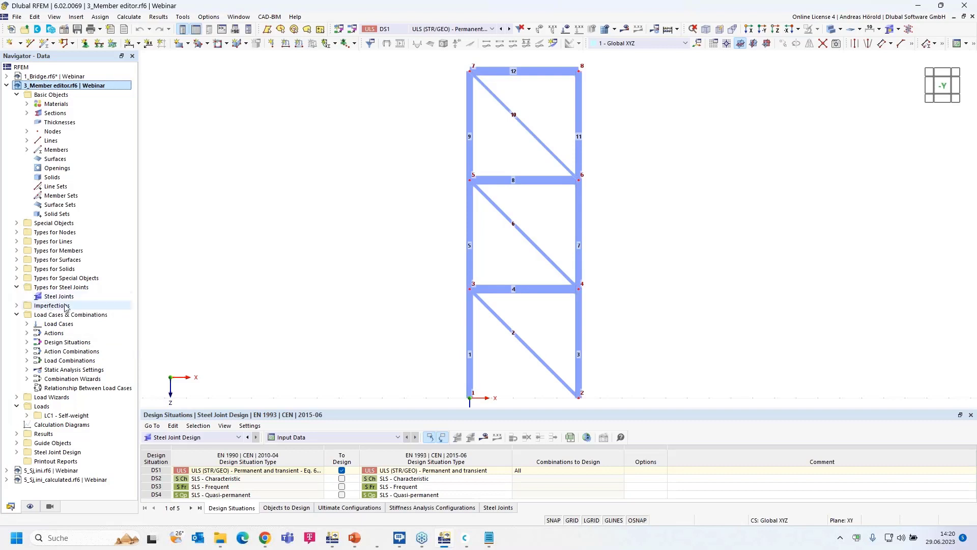
{"action": "right_click", "coordinate": [58, 299]}
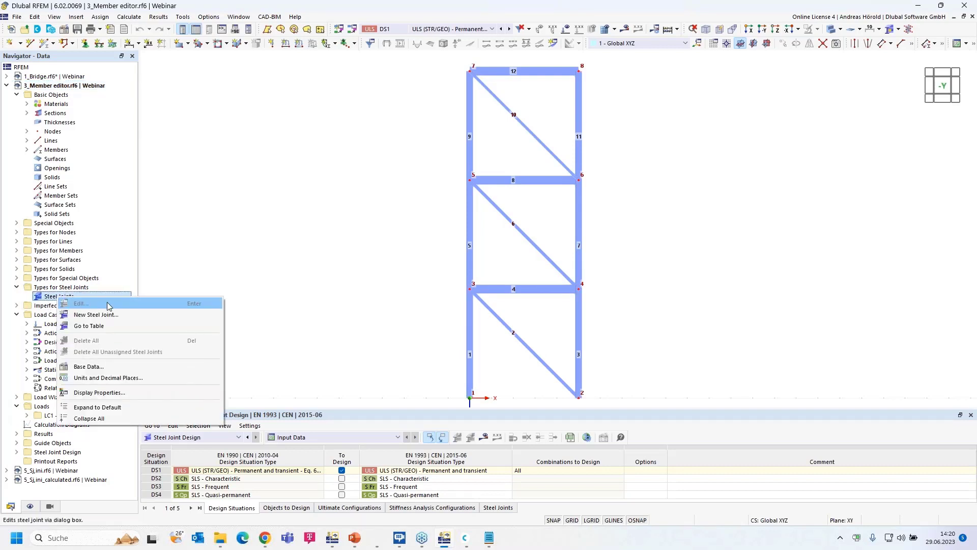
{"action": "left_click", "coordinate": [113, 316]}
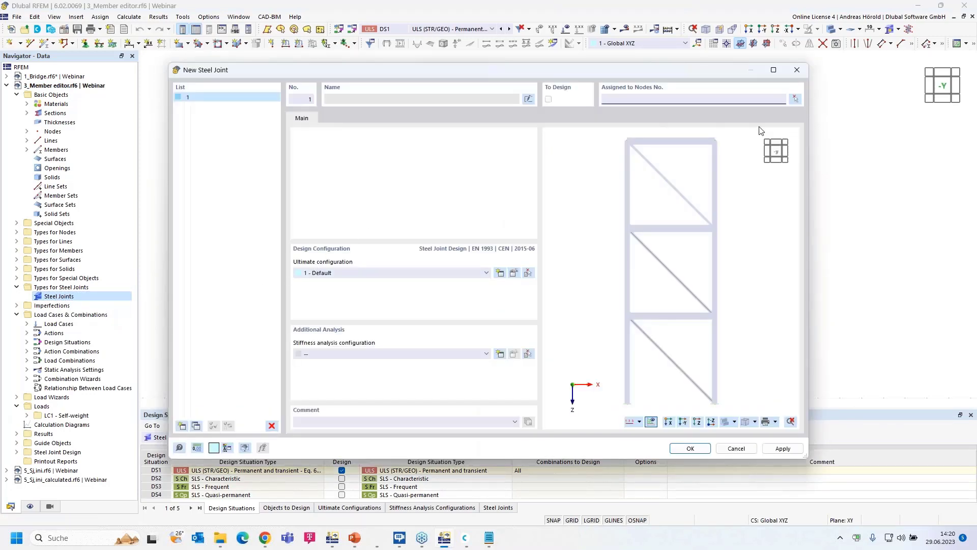
{"action": "left_click", "coordinate": [792, 100]}
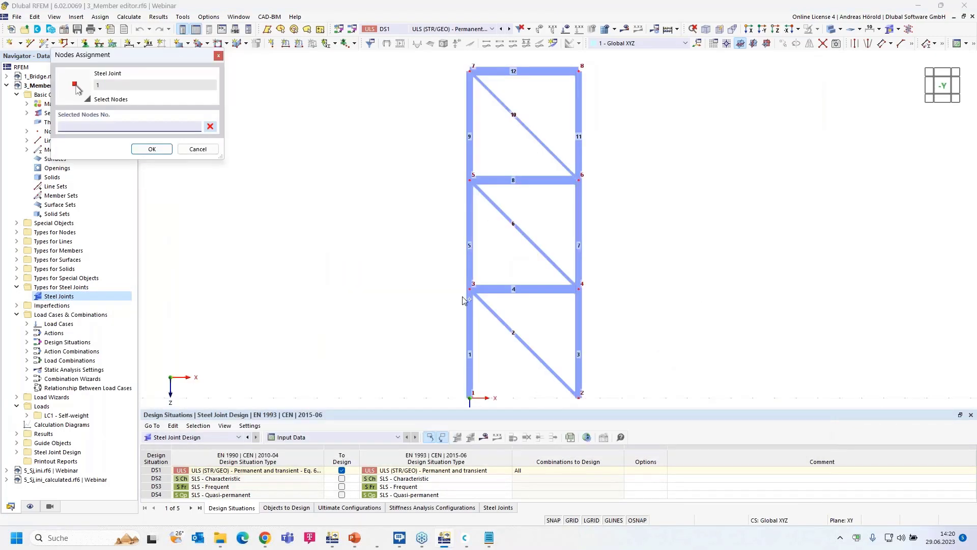
{"action": "left_click", "coordinate": [470, 289]}
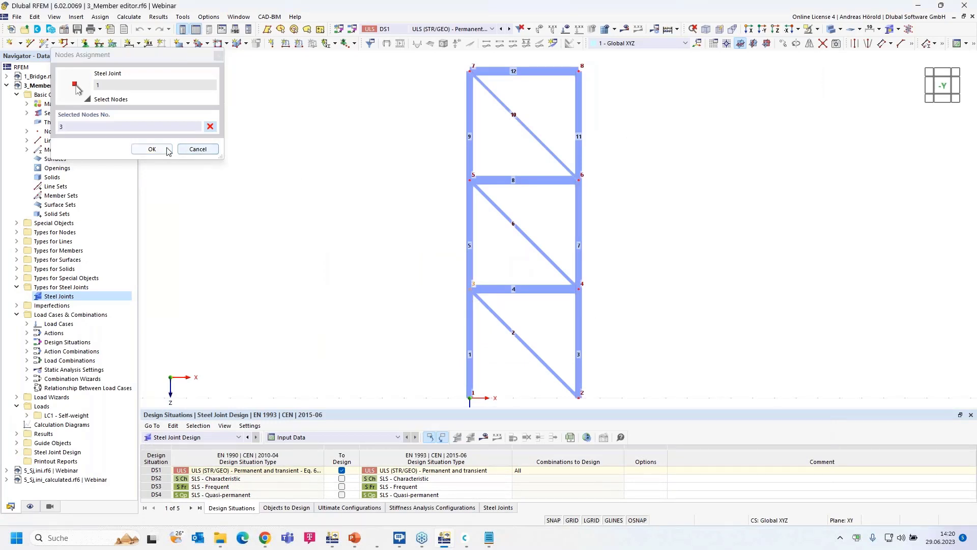
{"action": "left_click", "coordinate": [151, 148]}
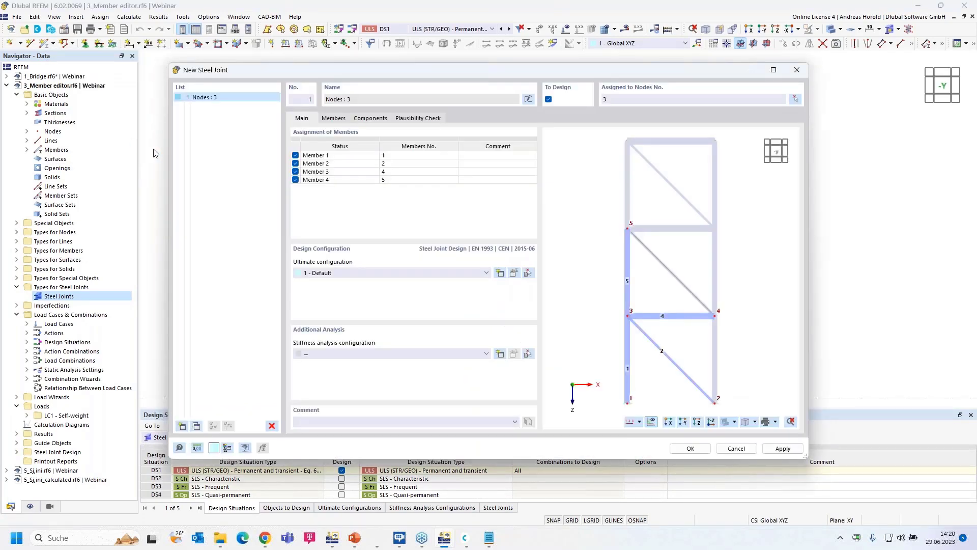
Check which members the joint's statuses refer to and assign horizontal member 4 to the status Member 2 instead of the diagonal
{"action": "double_click", "coordinate": [319, 155]}
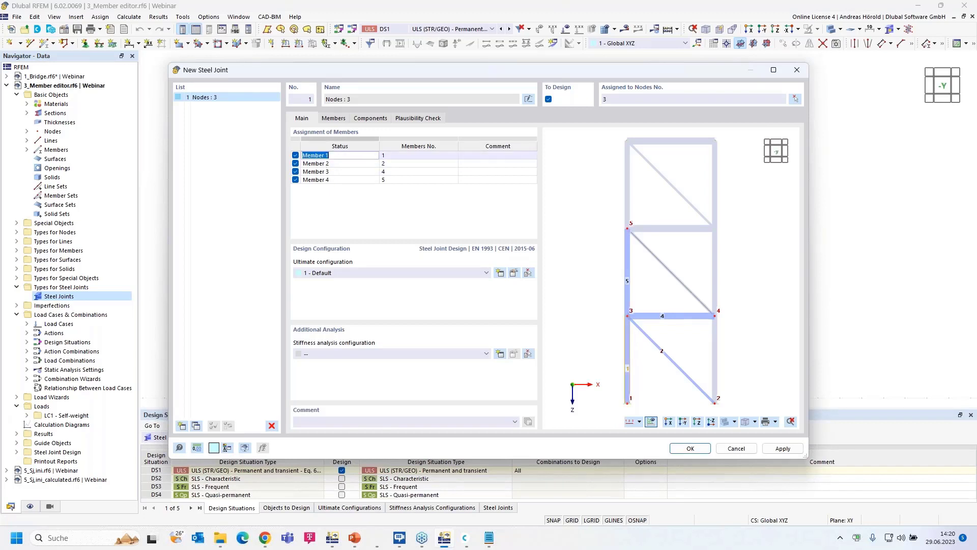
{"action": "double_click", "coordinate": [327, 164]}
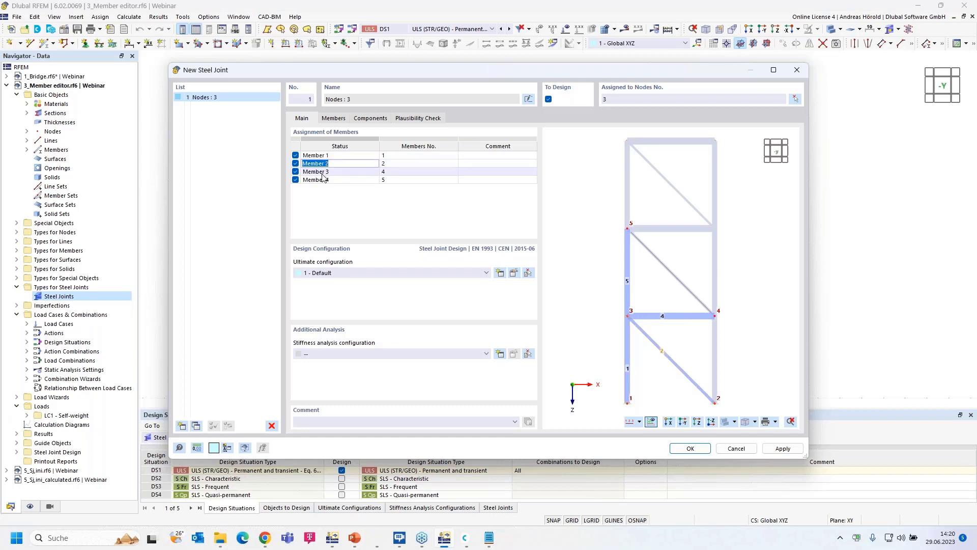
{"action": "double_click", "coordinate": [324, 173]}
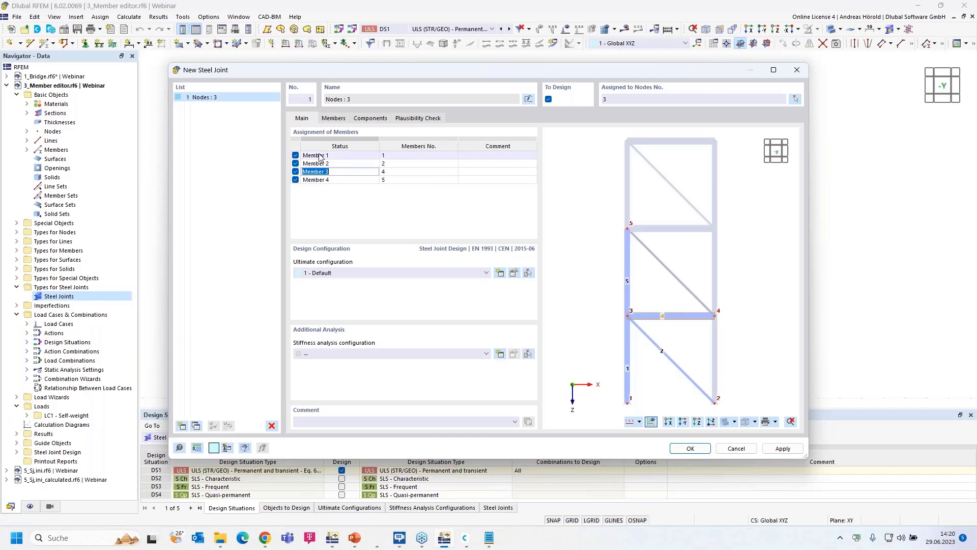
{"action": "left_click", "coordinate": [350, 156]}
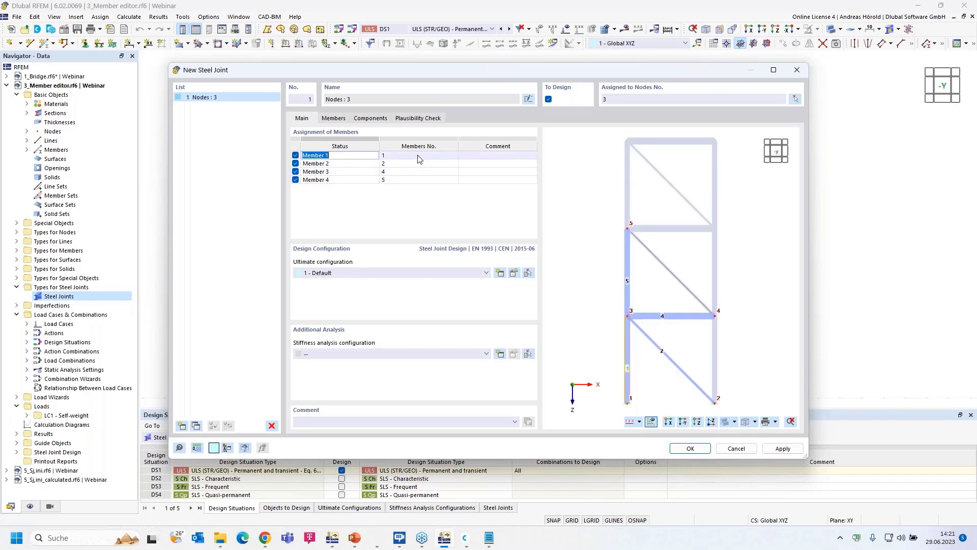
{"action": "scroll", "coordinate": [680, 342], "scroll_direction": "up", "scroll_amount": 3}
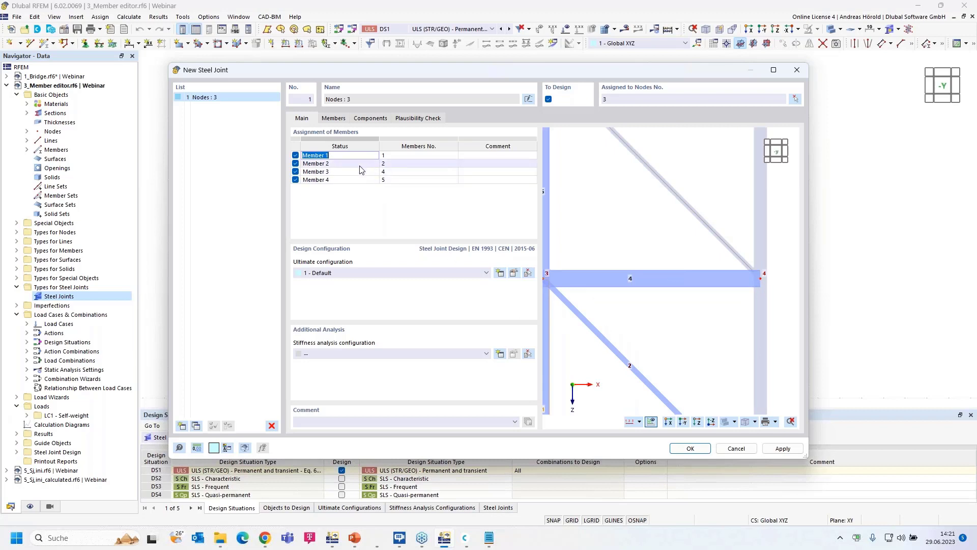
{"action": "key", "text": "Down"}
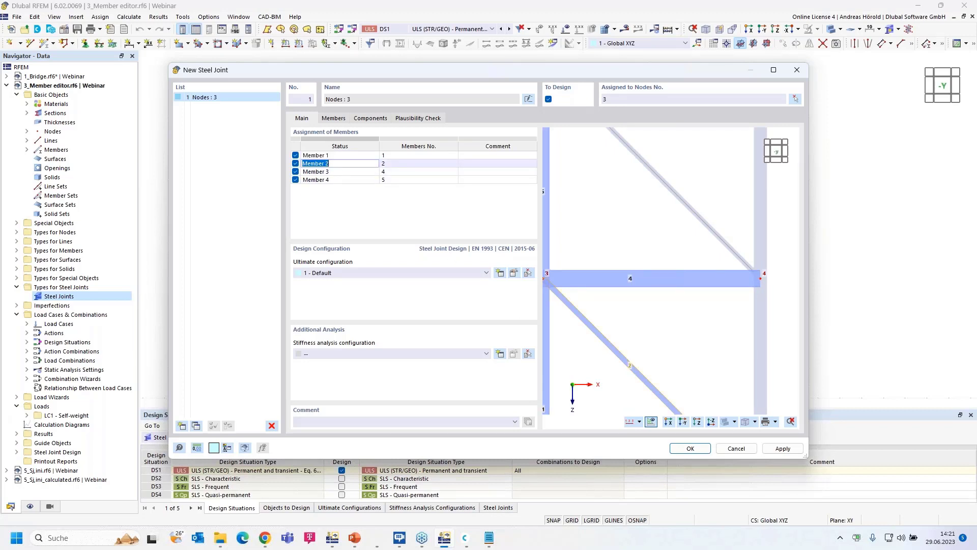
{"action": "key", "text": "Tab"}
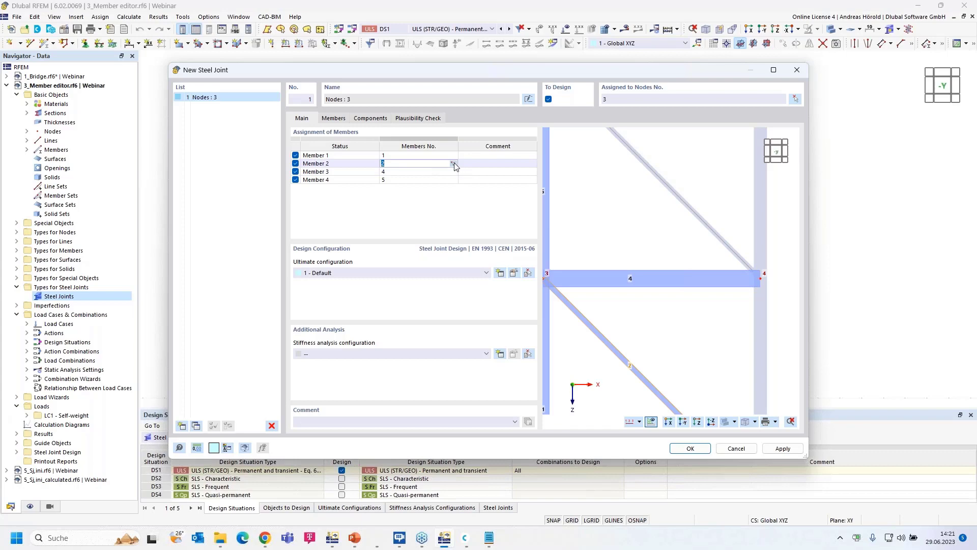
{"action": "left_click", "coordinate": [453, 163]}
{"action": "left_click", "coordinate": [519, 289]}
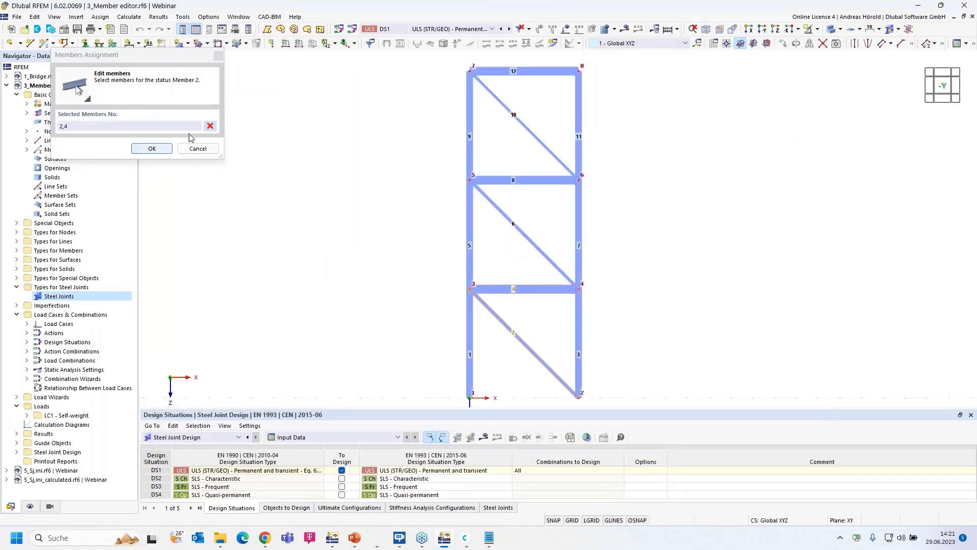
{"action": "left_click", "coordinate": [209, 126]}
{"action": "left_click", "coordinate": [499, 288]}
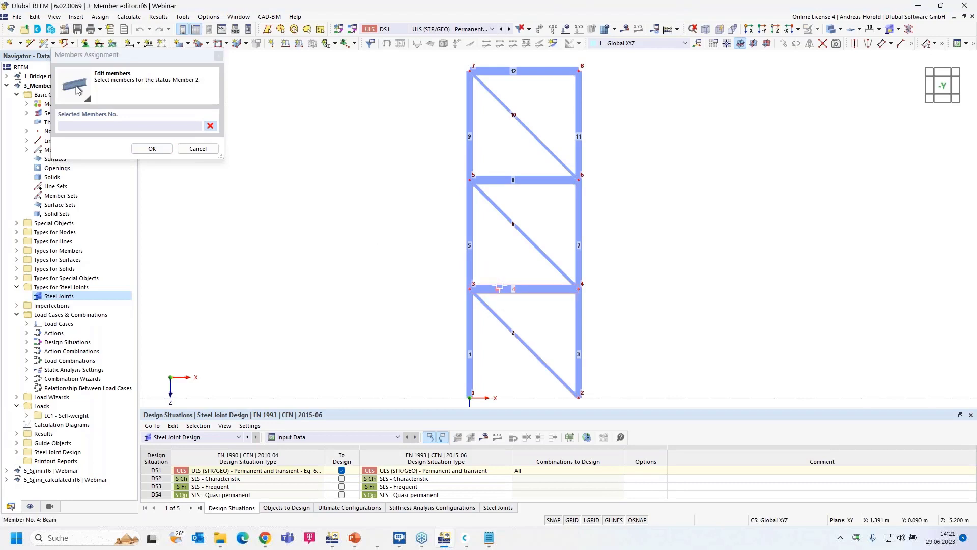
{"action": "left_click", "coordinate": [151, 148]}
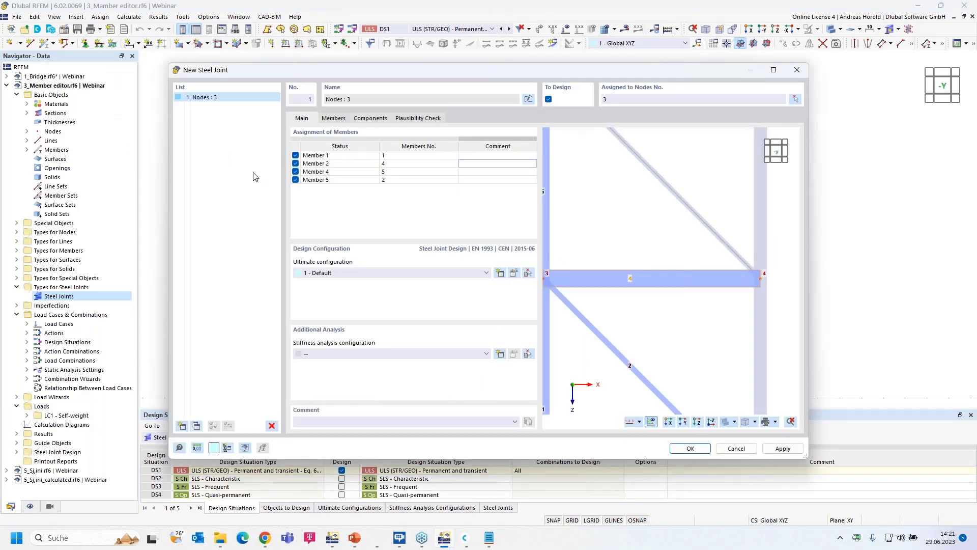
Assign diagonal member 2 to the joint's status Member 4 instead of member 5
{"action": "double_click", "coordinate": [328, 171]}
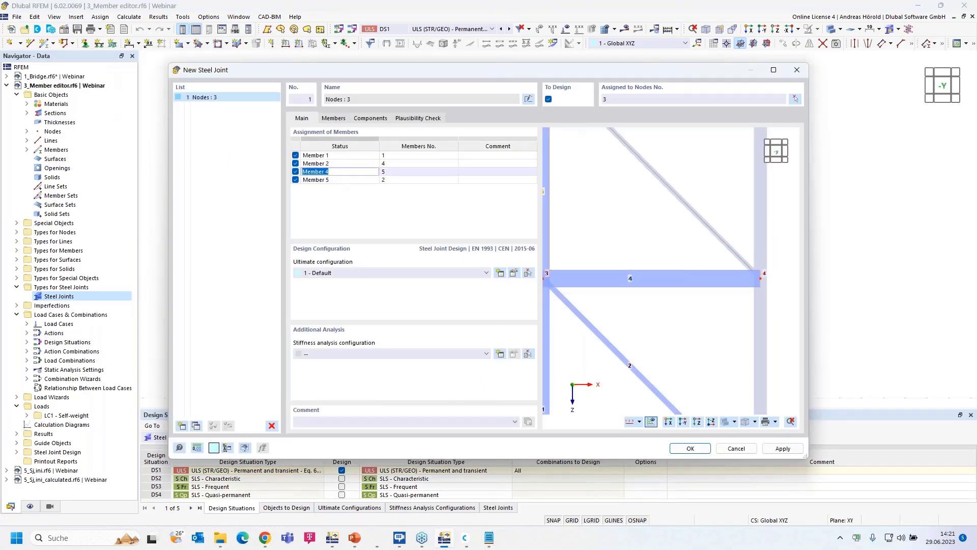
{"action": "middle_click_drag", "start_coordinate": [566, 229], "coordinate": [614, 230]}
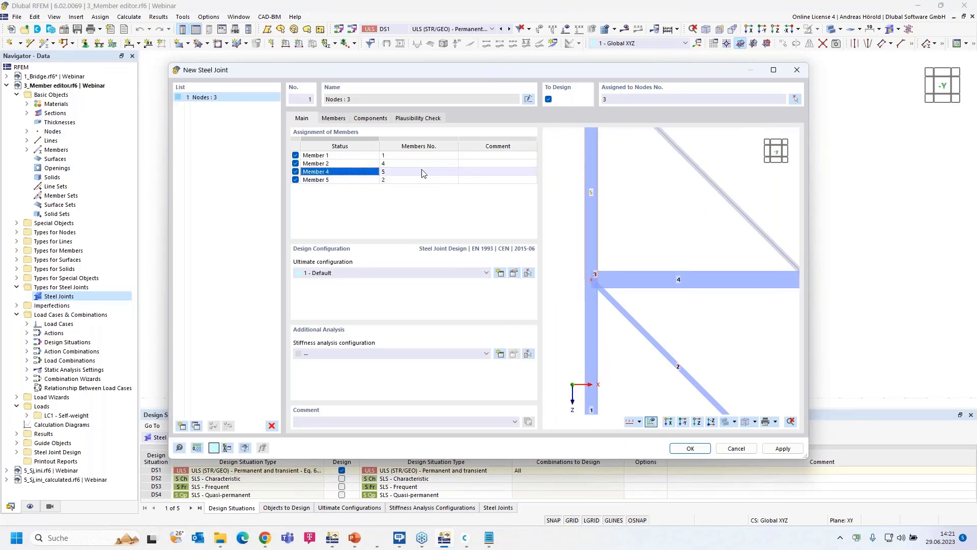
{"action": "left_click", "coordinate": [422, 172]}
{"action": "left_click", "coordinate": [422, 172]}
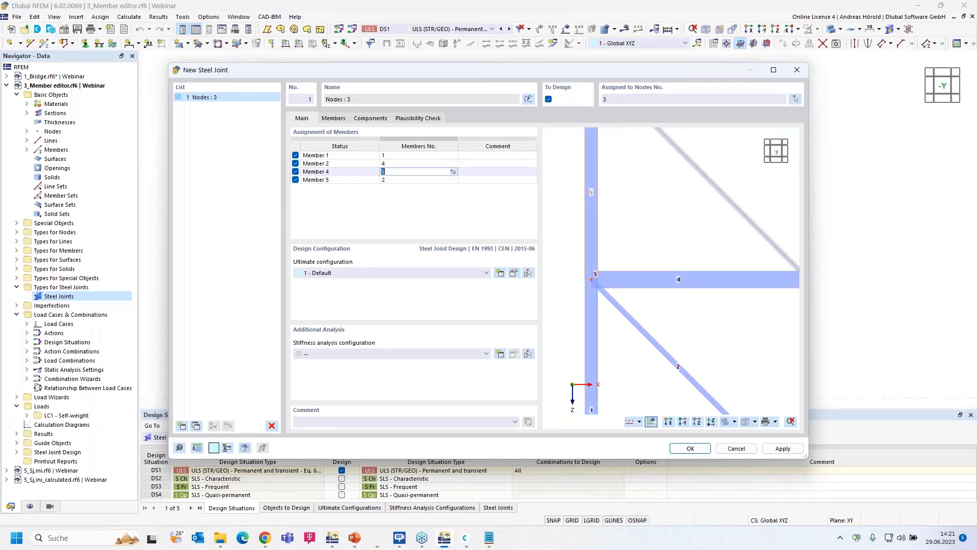
{"action": "left_click", "coordinate": [453, 172]}
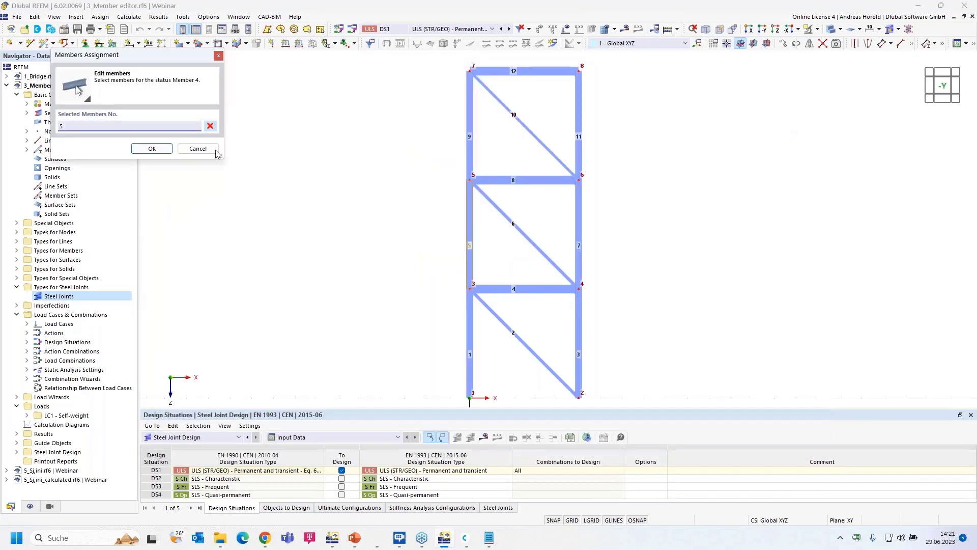
{"action": "left_click", "coordinate": [506, 325]}
{"action": "left_click", "coordinate": [153, 149]}
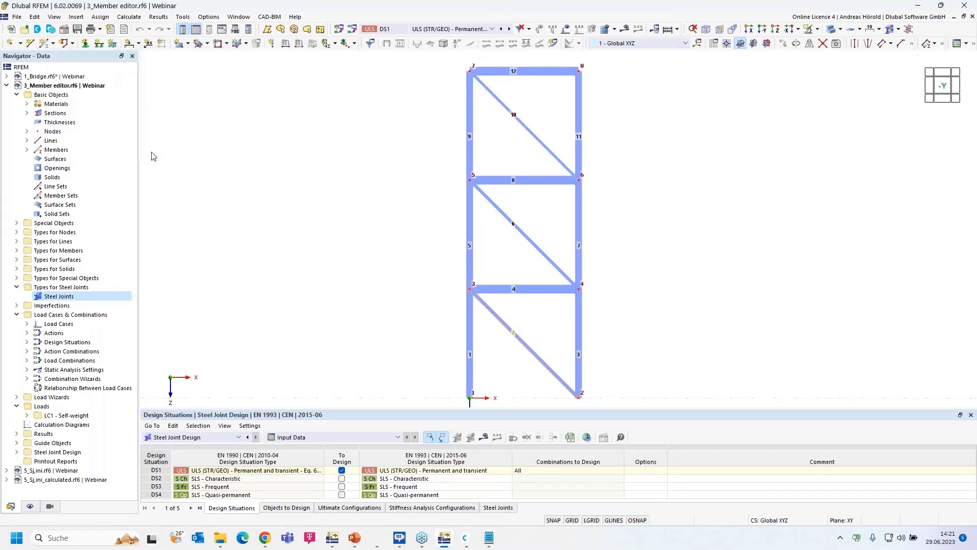
{"action": "left_click", "coordinate": [341, 181]}
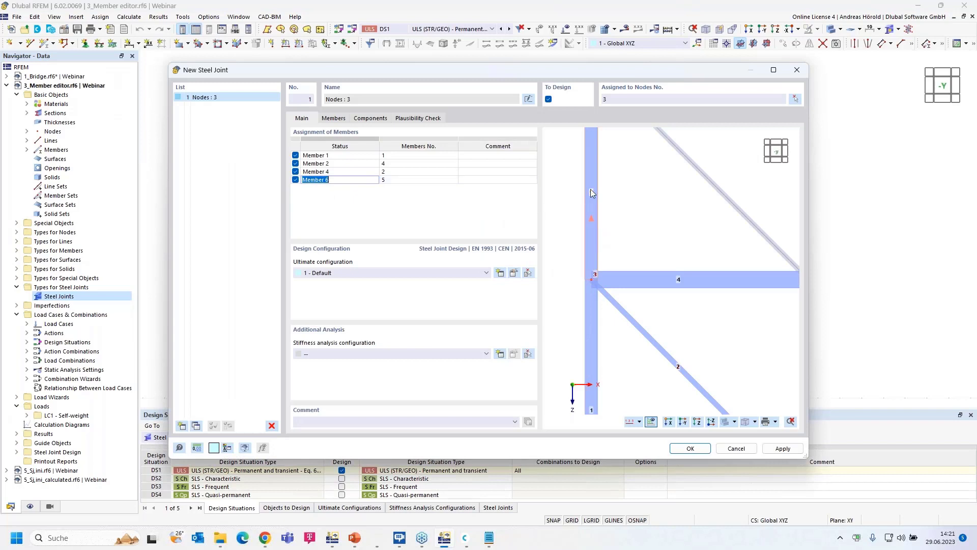
{"action": "mouse_move", "coordinate": [588, 190]}
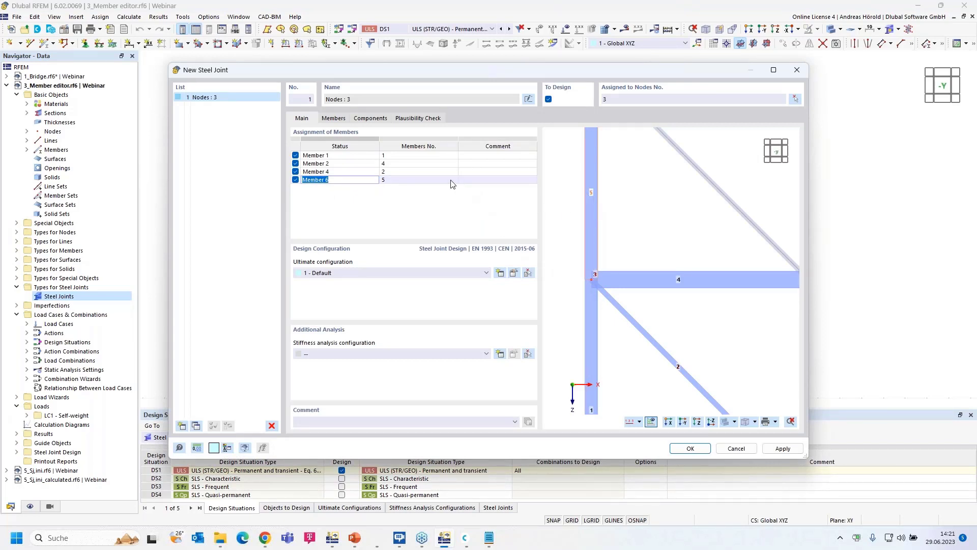
Rename the joint's member statuses in order as Col b, Hor, Dia and Col a
{"action": "left_click", "coordinate": [315, 156]}
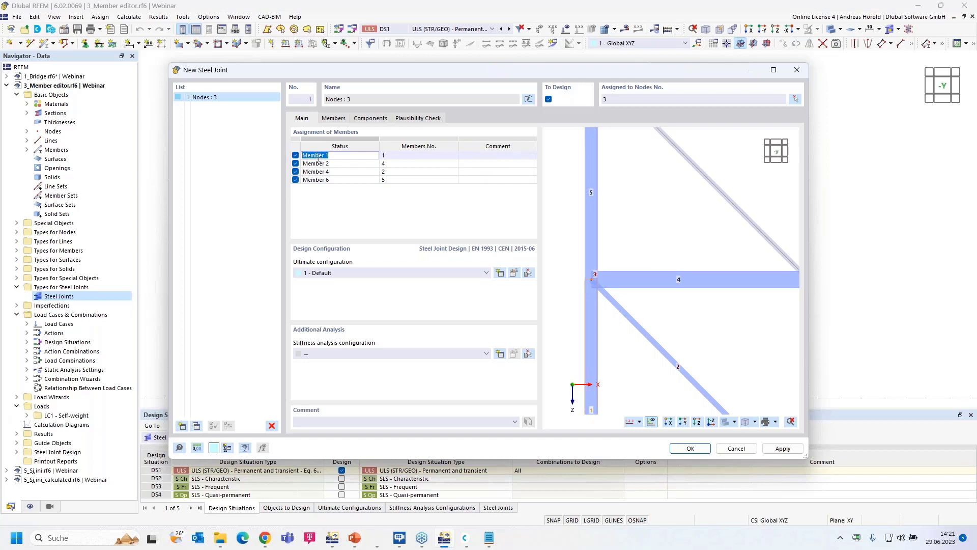
{"action": "type", "text": "Col b"}
{"action": "key", "text": "Return"}
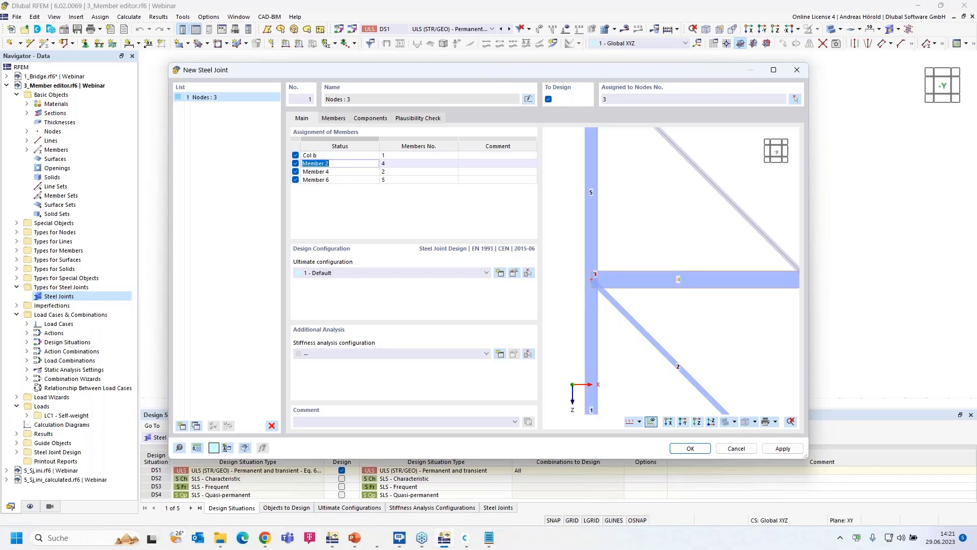
{"action": "type", "text": "Hor"}
{"action": "key", "text": "Return"}
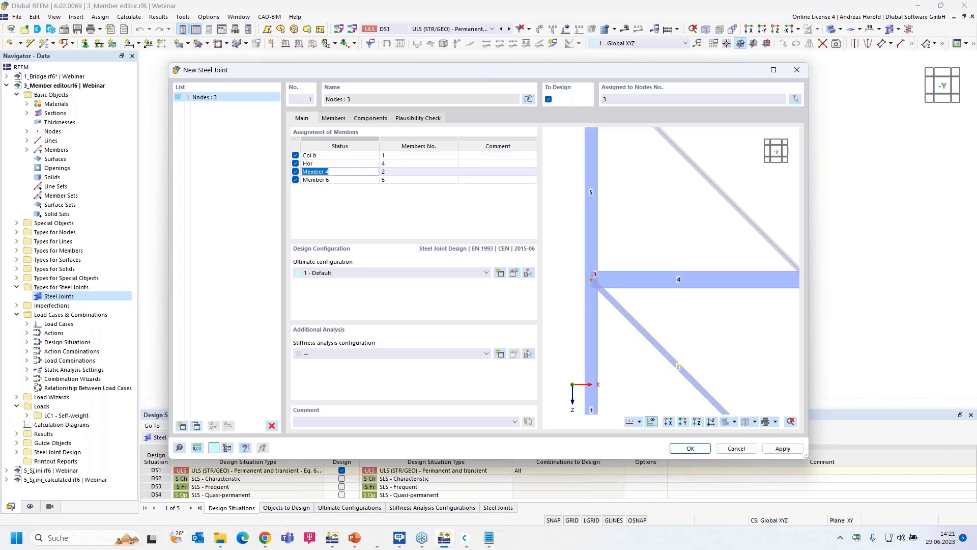
{"action": "type", "text": "Dio"}
{"action": "key", "text": "Return"}
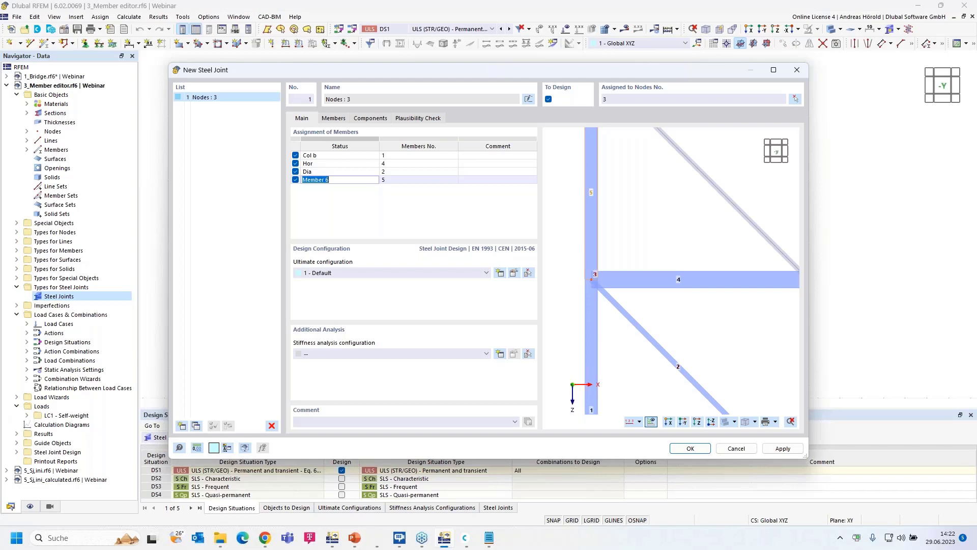
{"action": "type", "text": "Col a"}
Set the member type of column status Col b to Continuous in the joint's member settings
{"action": "left_click", "coordinate": [339, 120]}
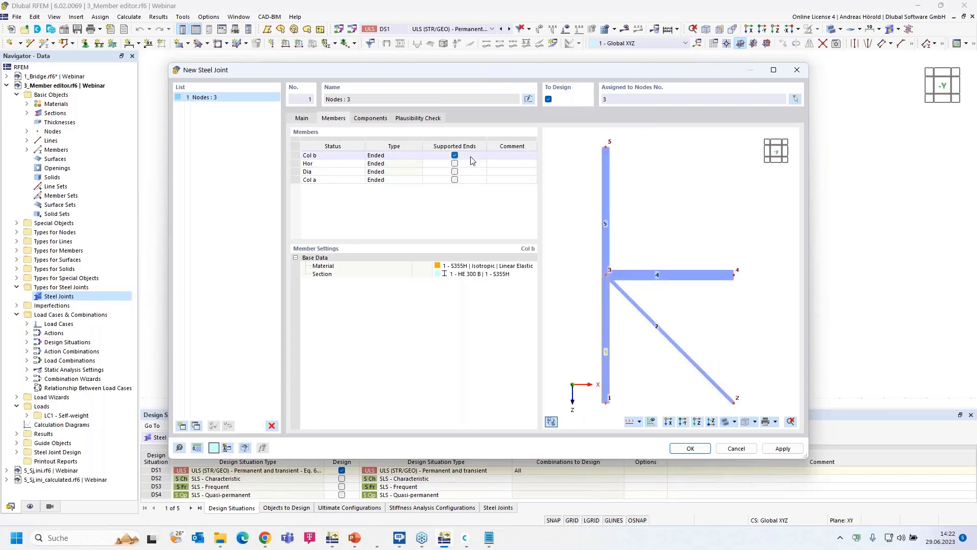
{"action": "left_click", "coordinate": [407, 158]}
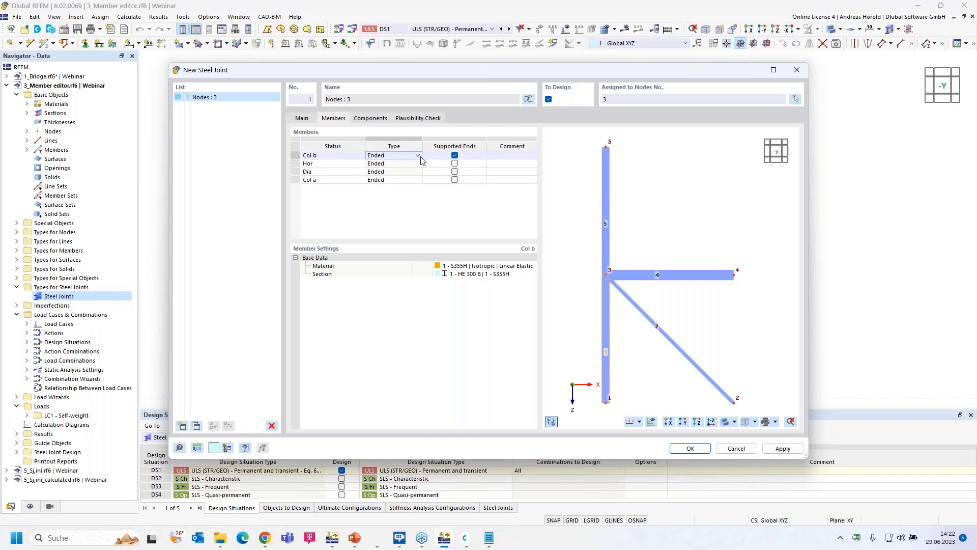
{"action": "left_click", "coordinate": [417, 155]}
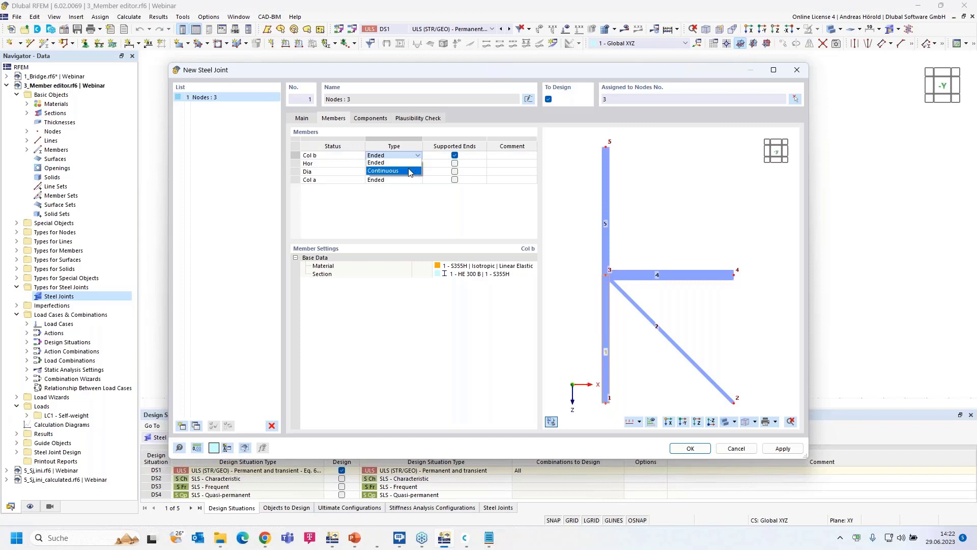
{"action": "left_click", "coordinate": [408, 168]}
{"action": "scroll", "coordinate": [601, 277], "scroll_direction": "up", "scroll_amount": 5}
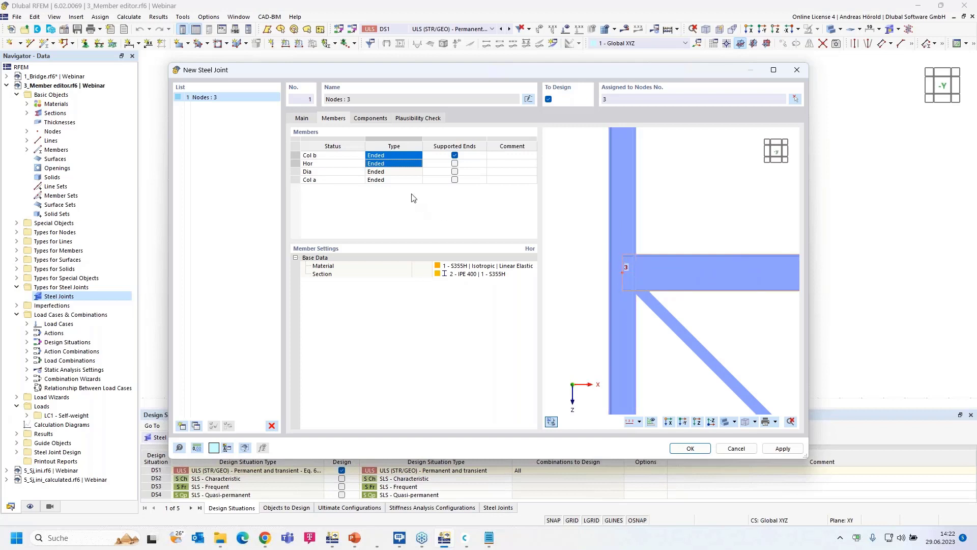
{"action": "left_click", "coordinate": [407, 157]}
{"action": "left_click", "coordinate": [418, 155]}
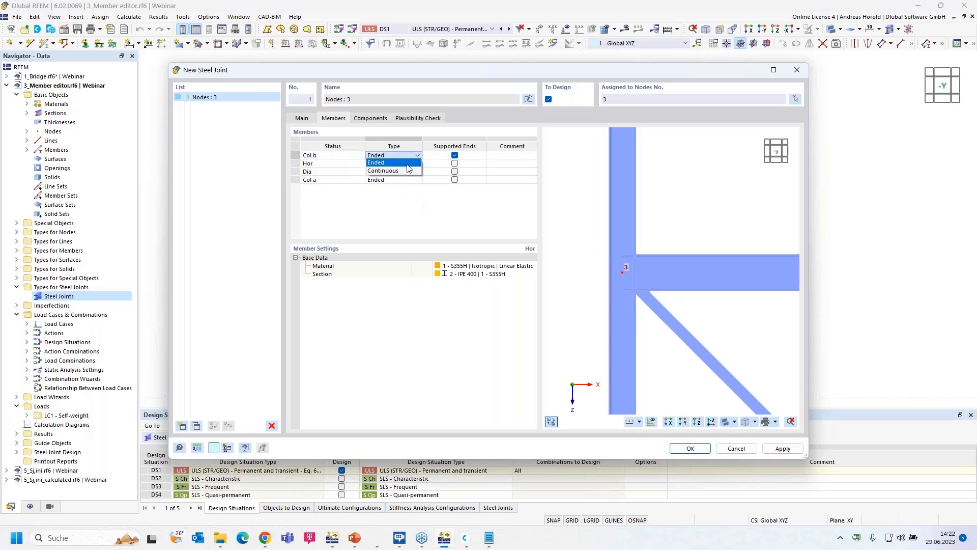
{"action": "left_click", "coordinate": [398, 173]}
{"action": "left_click", "coordinate": [414, 155]}
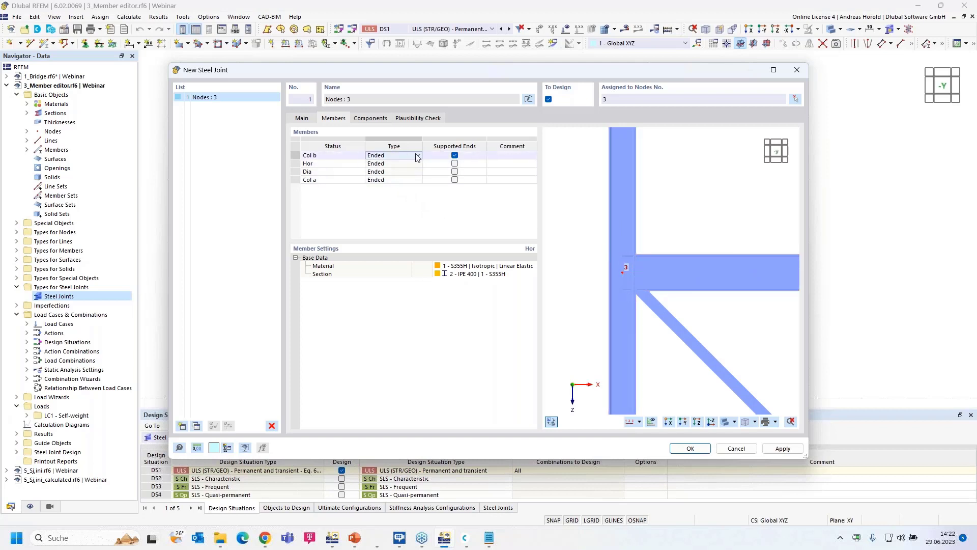
{"action": "left_click", "coordinate": [418, 154]}
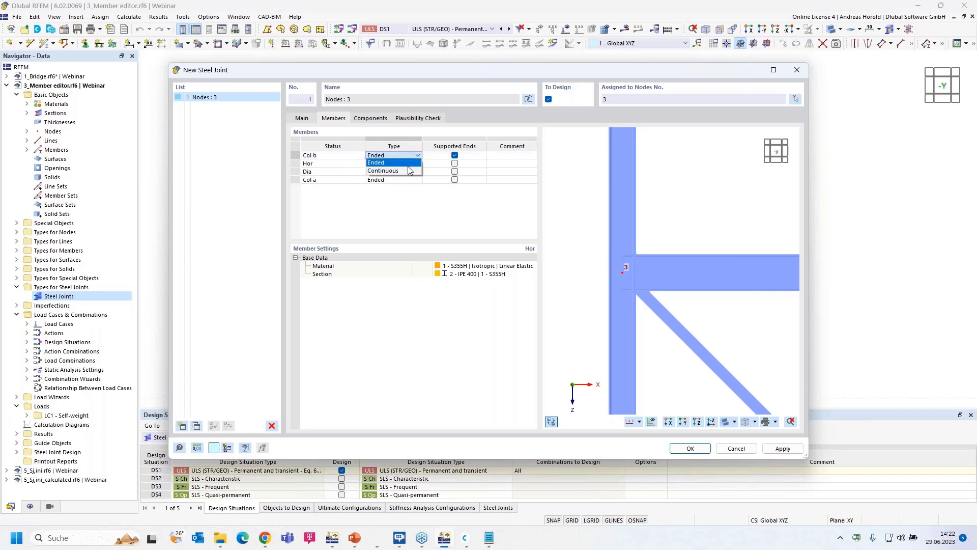
{"action": "left_click", "coordinate": [409, 171]}
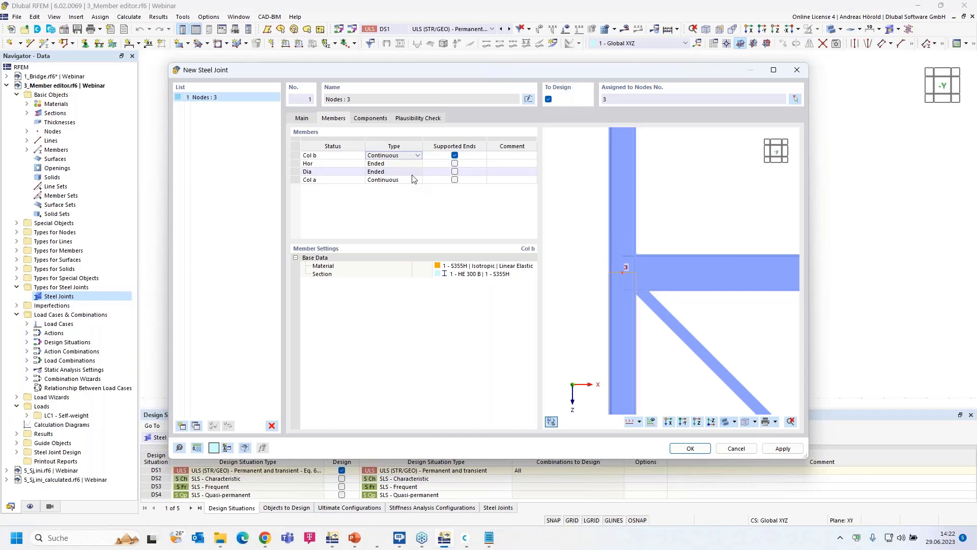
Add an End Plate component to the joint and assign Hor as its connected member 1
{"action": "left_click", "coordinate": [370, 119]}
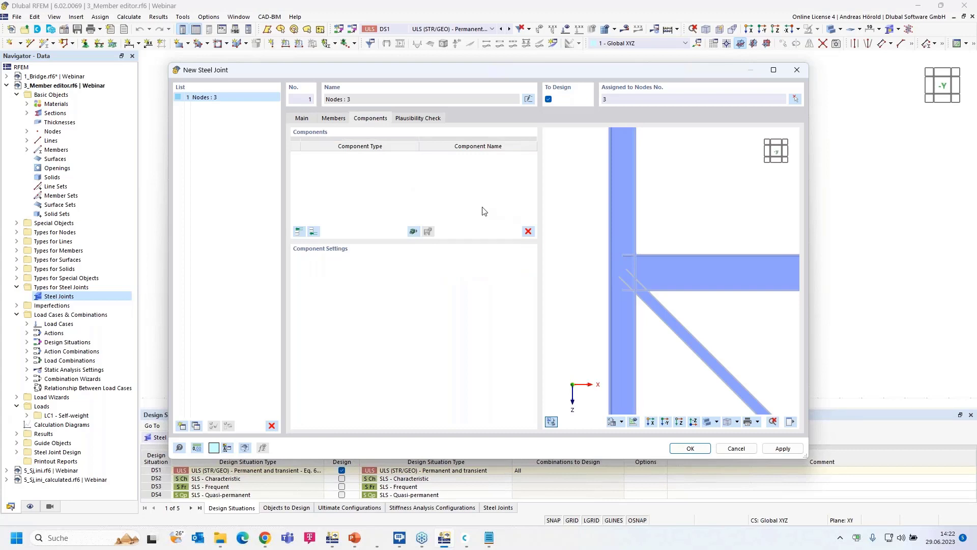
{"action": "left_click", "coordinate": [314, 233]}
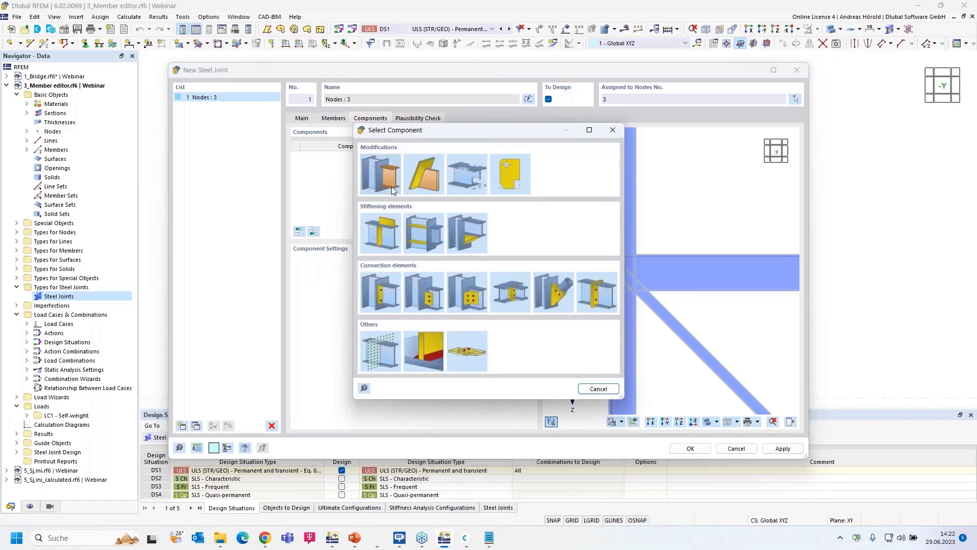
{"action": "left_click", "coordinate": [383, 290]}
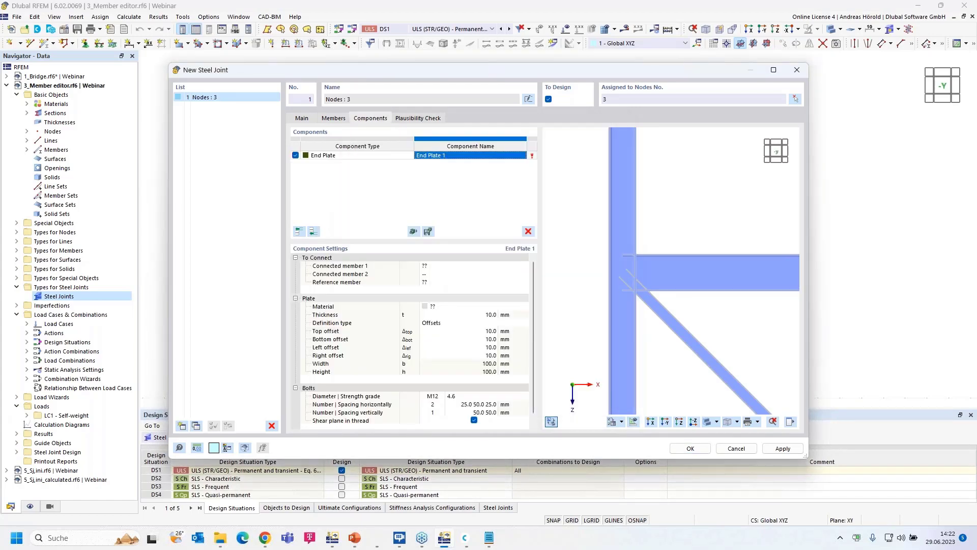
{"action": "left_click", "coordinate": [440, 266]}
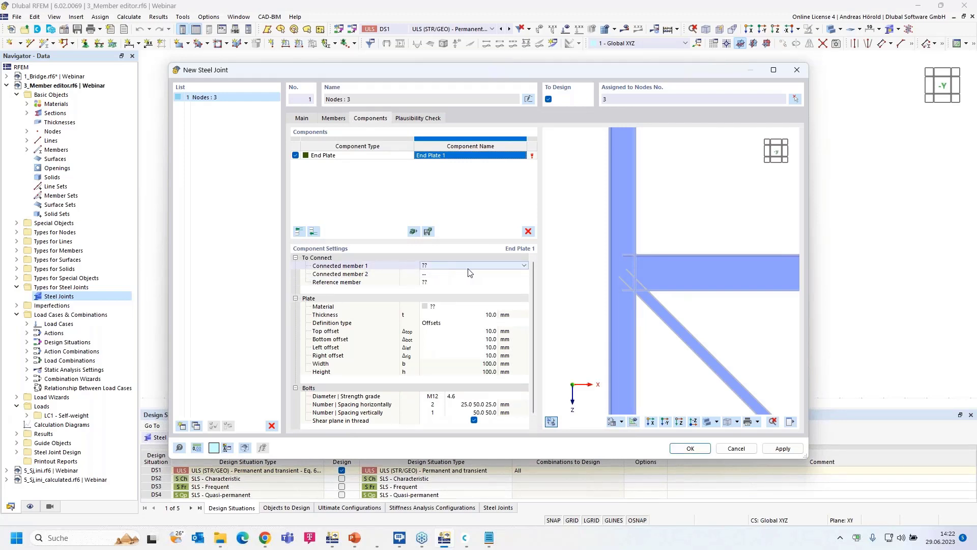
{"action": "left_click", "coordinate": [471, 265]}
{"action": "left_click", "coordinate": [466, 280]}
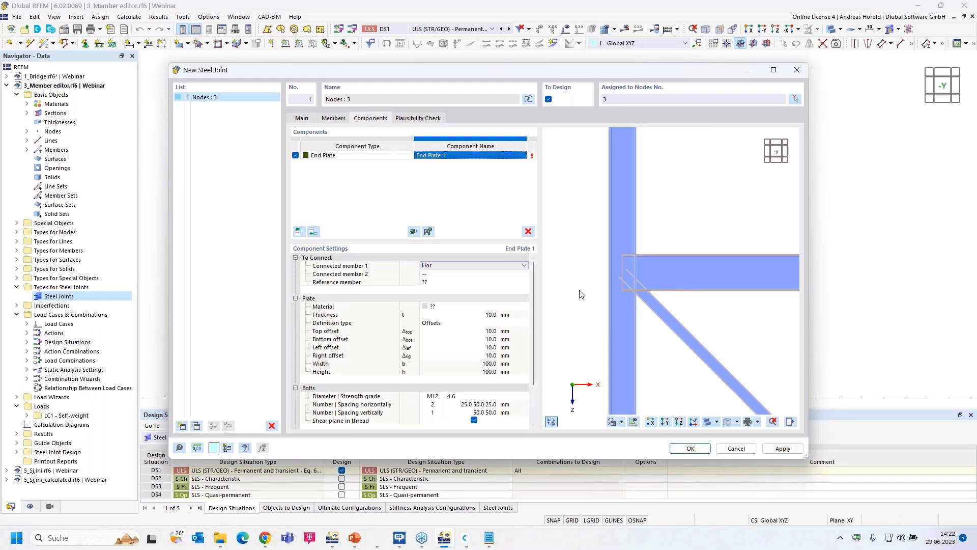
Assign the column Col b, a as the end plate's reference member
{"action": "scroll", "coordinate": [625, 286], "scroll_direction": "up", "scroll_amount": 4}
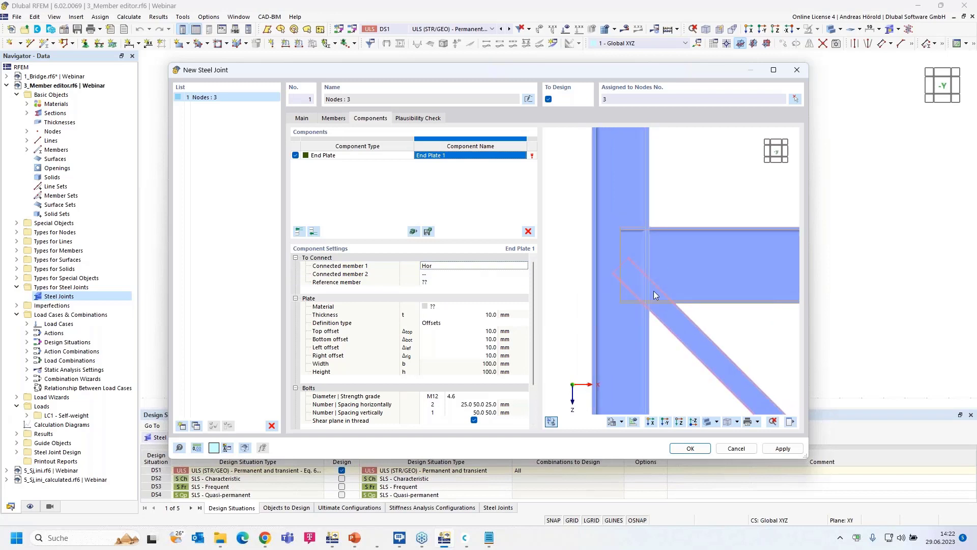
{"action": "middle_click_drag", "start_coordinate": [654, 291], "coordinate": [649, 295]}
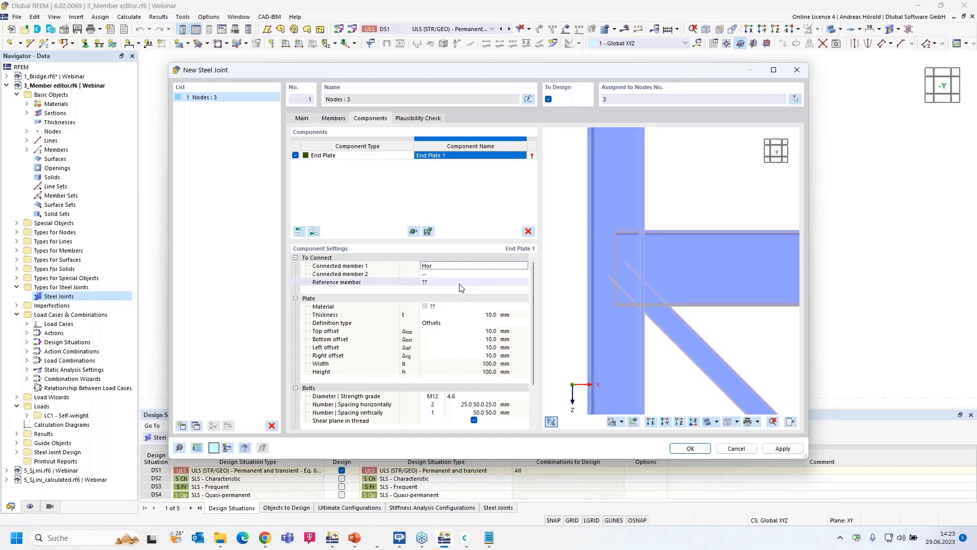
{"action": "left_click", "coordinate": [461, 284]}
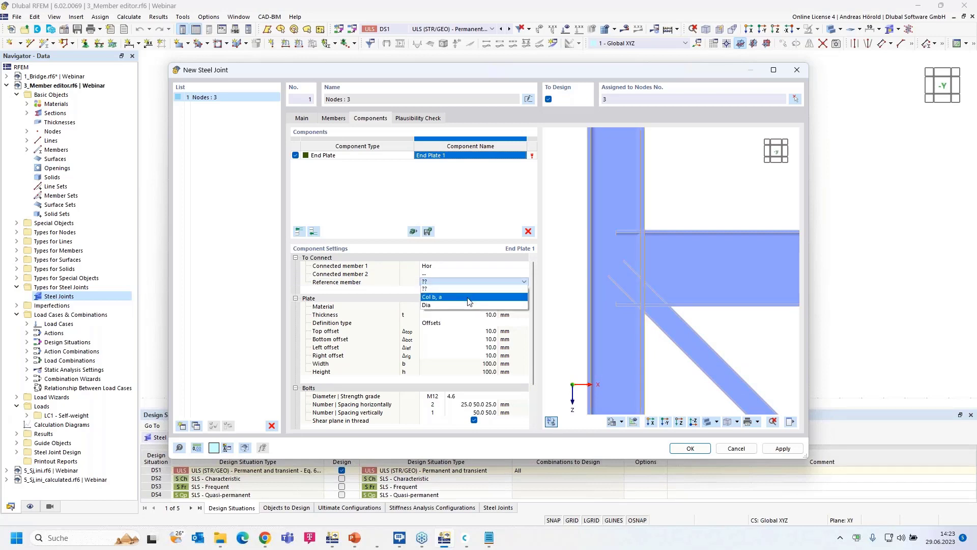
{"action": "left_click", "coordinate": [467, 289]}
{"action": "left_click", "coordinate": [501, 283]}
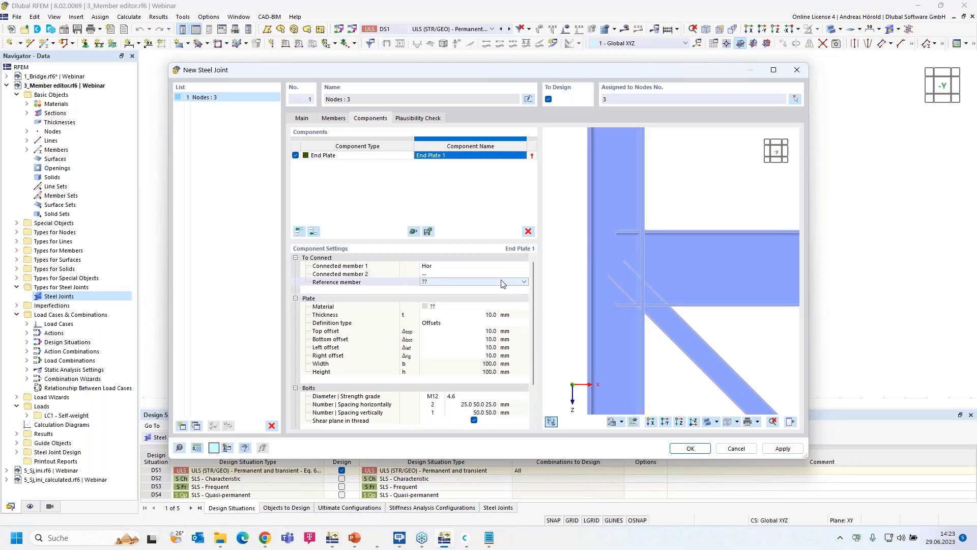
{"action": "left_click", "coordinate": [502, 283]}
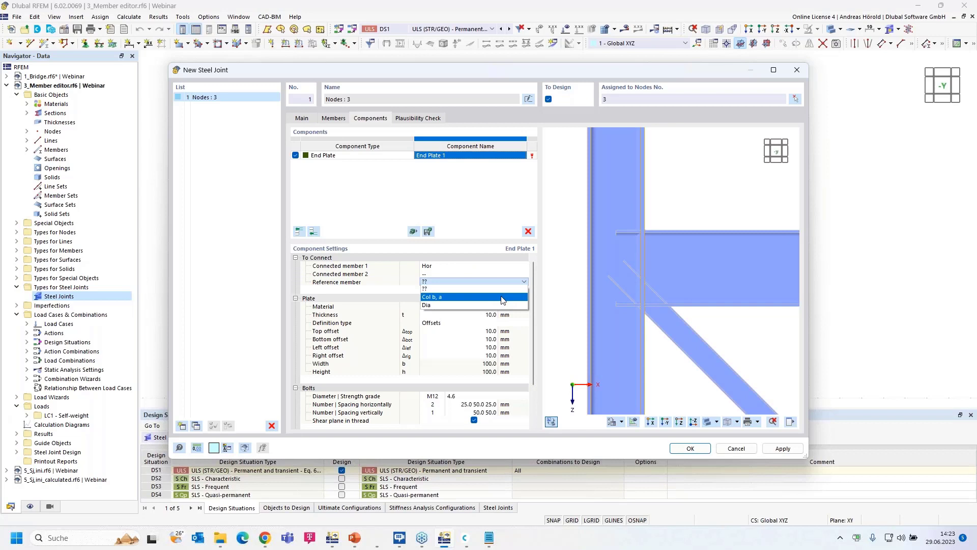
{"action": "left_click", "coordinate": [502, 298]}
Give the end plate the material 1 - S355H and a thickness of 20 mm
{"action": "scroll", "coordinate": [473, 295], "scroll_direction": "down", "scroll_amount": 1}
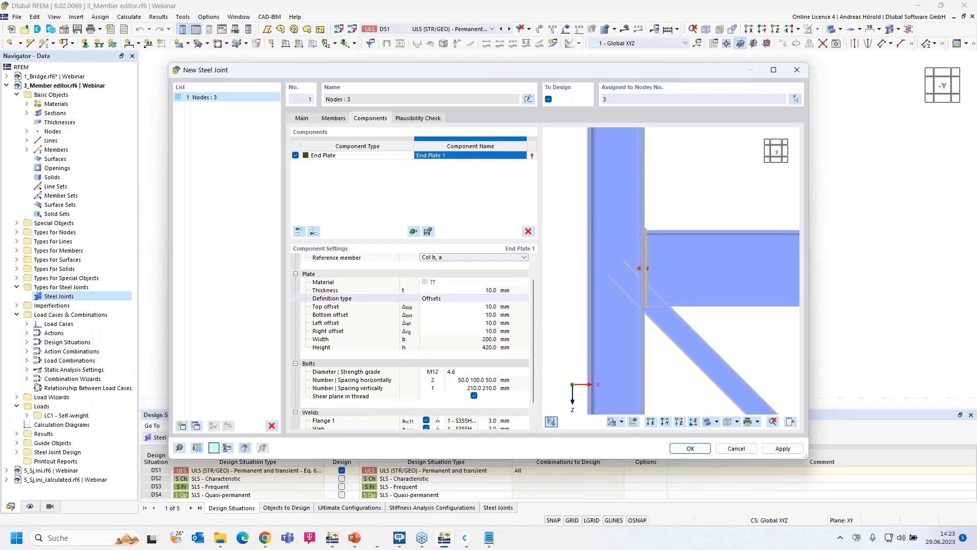
{"action": "left_click", "coordinate": [473, 283]}
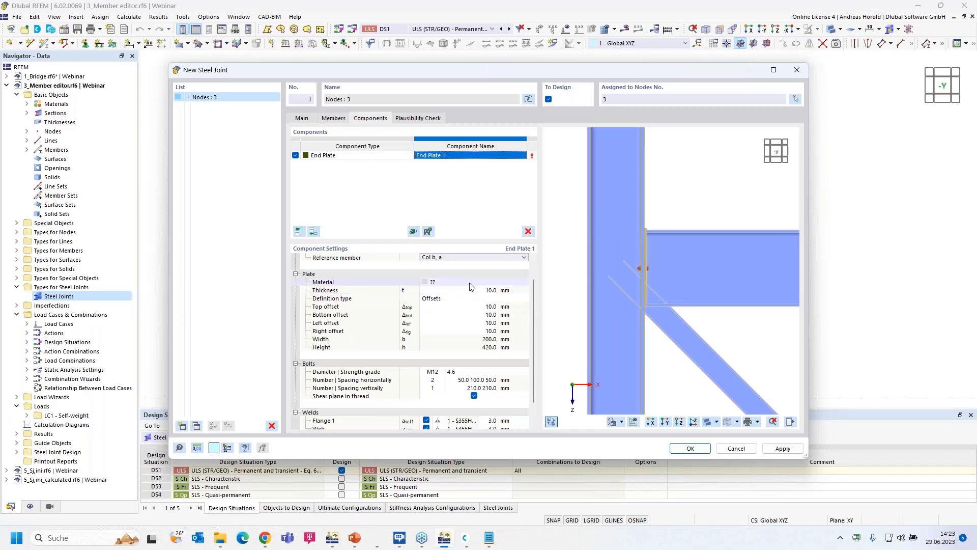
{"action": "left_click", "coordinate": [513, 282]}
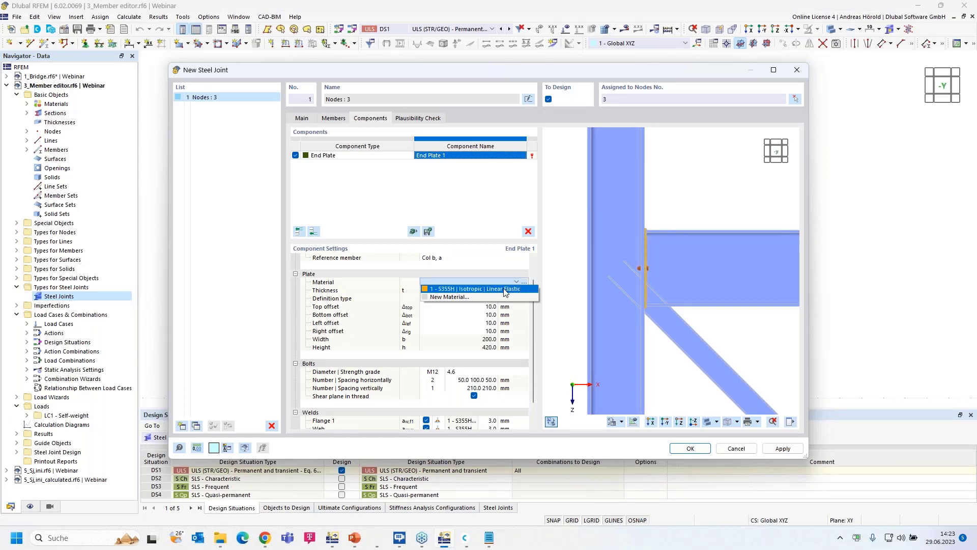
{"action": "left_click", "coordinate": [505, 289]}
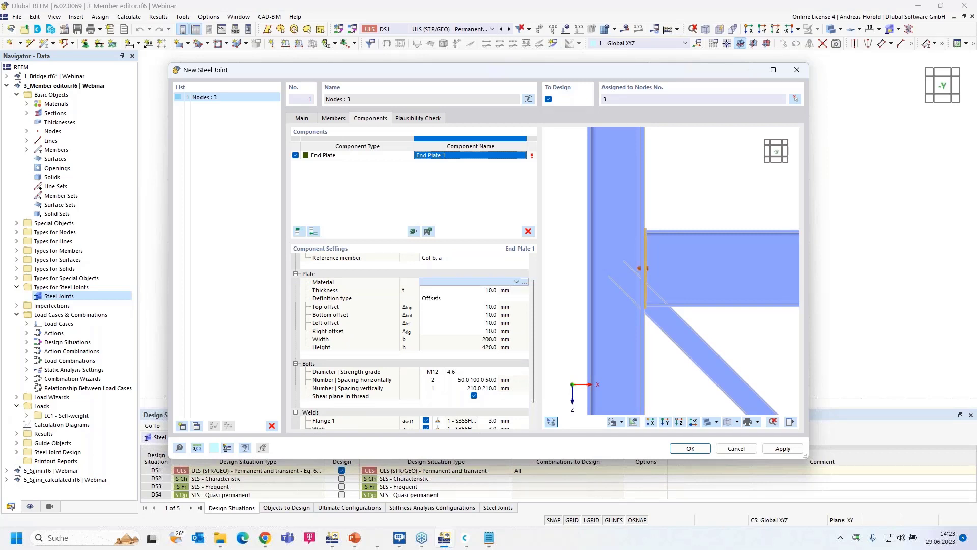
{"action": "left_click", "coordinate": [489, 292]}
{"action": "type", "text": "2"}
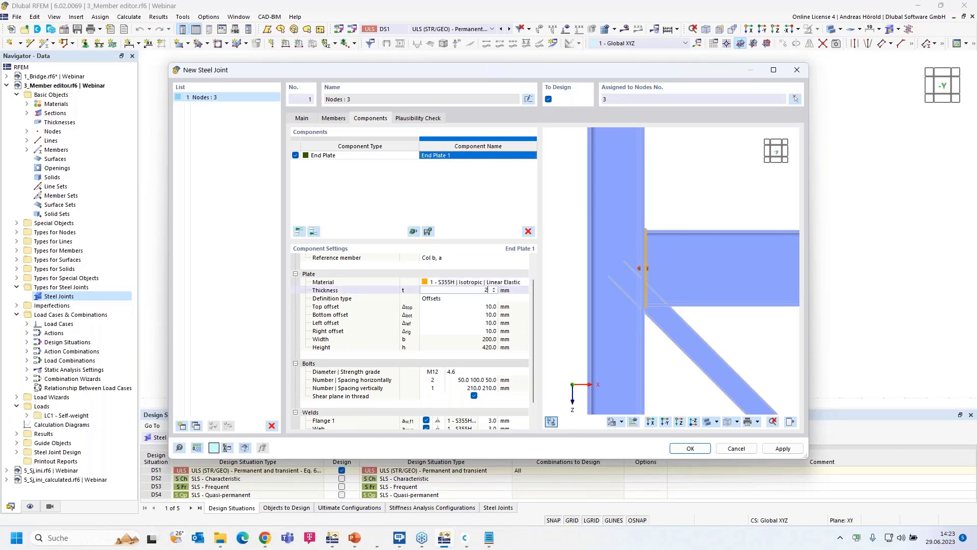
{"action": "type", "text": "0"}
{"action": "key", "text": "Return"}
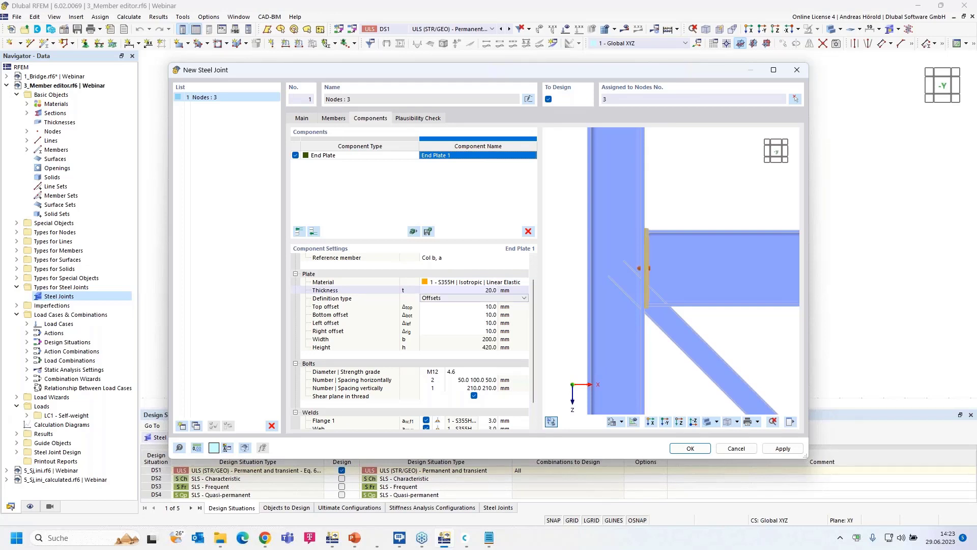
Extend the end plate below the horizontal beam with a bottom offset of 200 mm
{"action": "left_click", "coordinate": [490, 315]}
{"action": "type", "text": "20"}
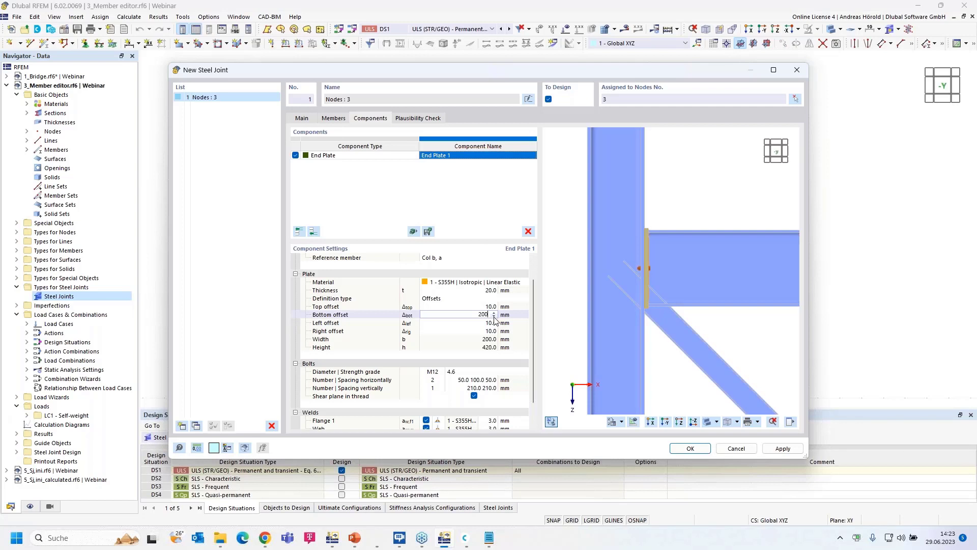
{"action": "key", "text": "Return"}
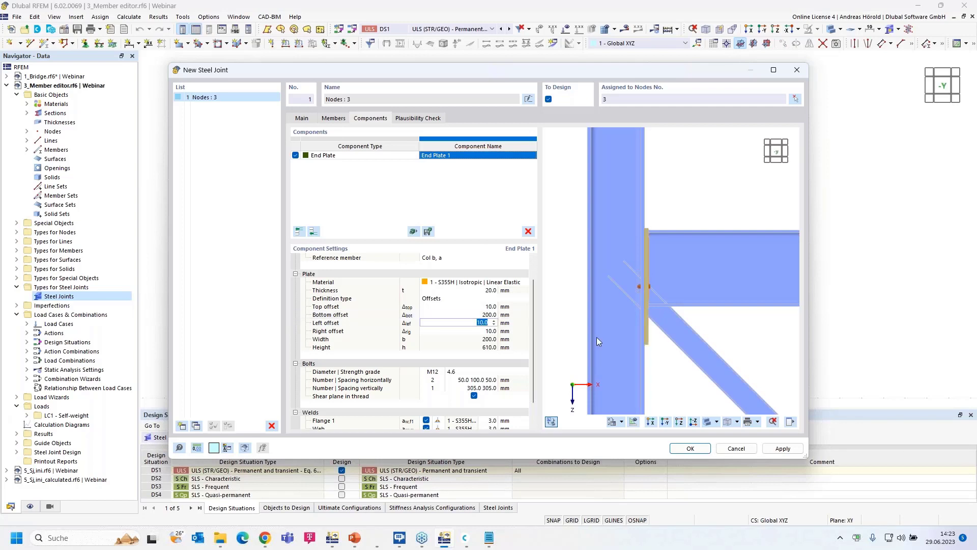
Set both the left and right offsets of the end plate to 5 mm
{"action": "middle_click_drag", "start_coordinate": [707, 346], "coordinate": [597, 352], "text": "ctrl"}
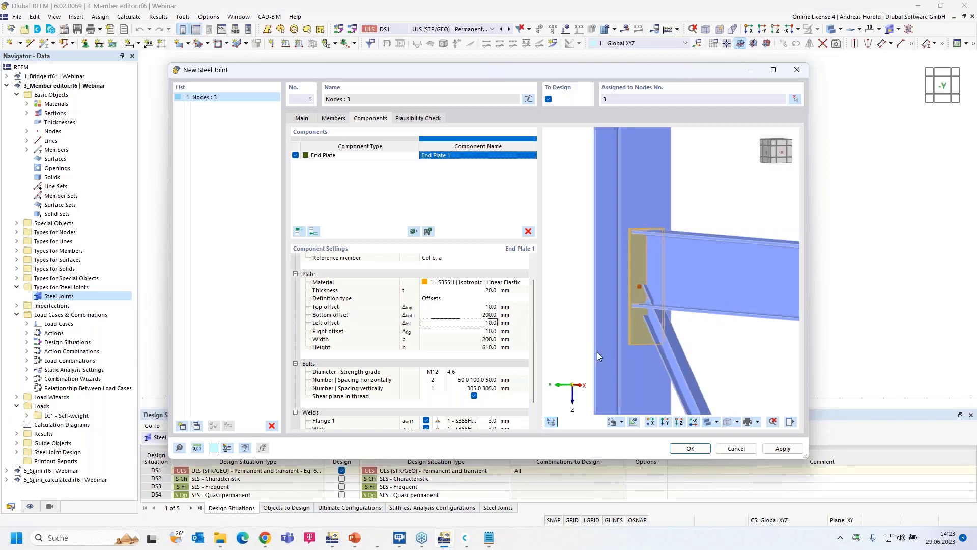
{"action": "middle_click_drag", "start_coordinate": [731, 359], "coordinate": [640, 362], "text": "ctrl"}
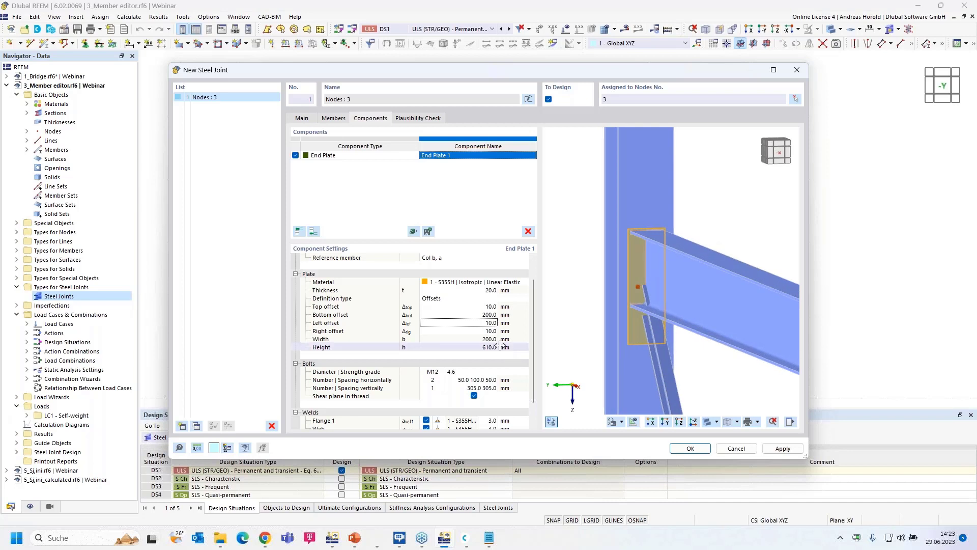
{"action": "left_click", "coordinate": [486, 323]}
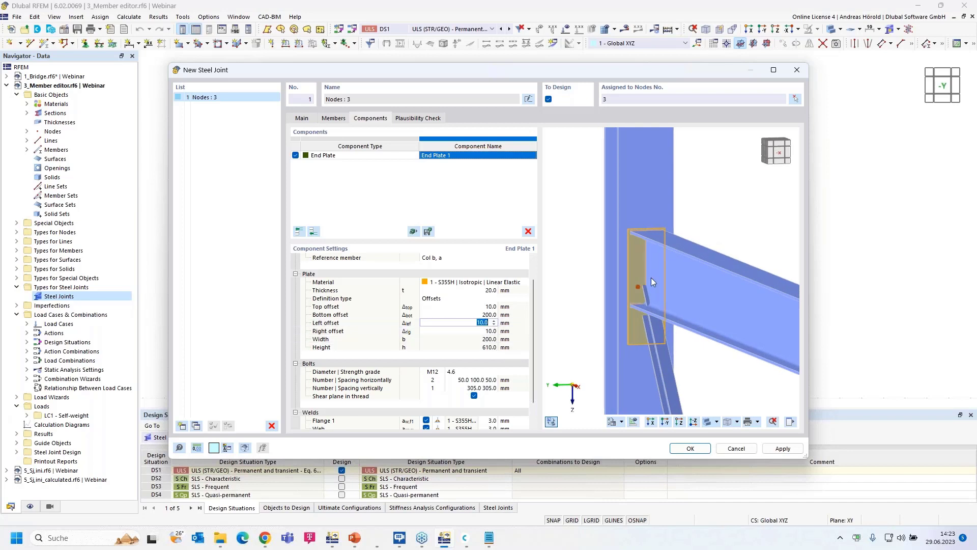
{"action": "scroll", "coordinate": [651, 264], "scroll_direction": "up", "scroll_amount": 2}
{"action": "scroll", "coordinate": [650, 256], "scroll_direction": "up", "scroll_amount": 1}
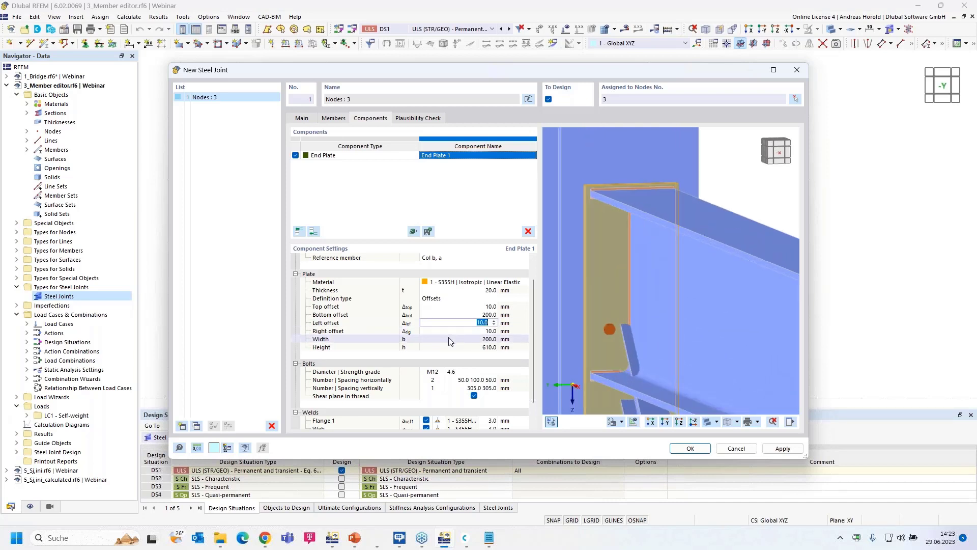
{"action": "type", "text": "5"}
{"action": "key", "text": "Tab"}
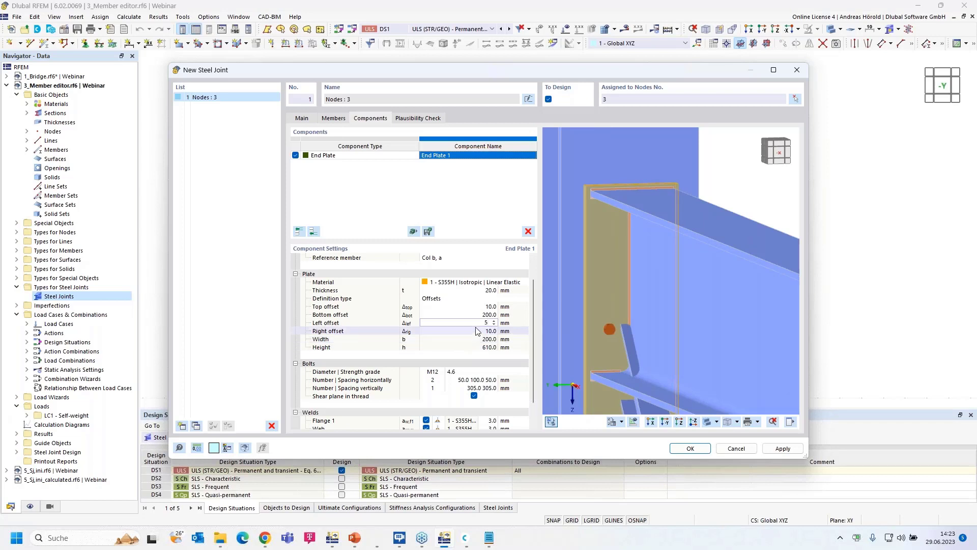
{"action": "type", "text": "5"}
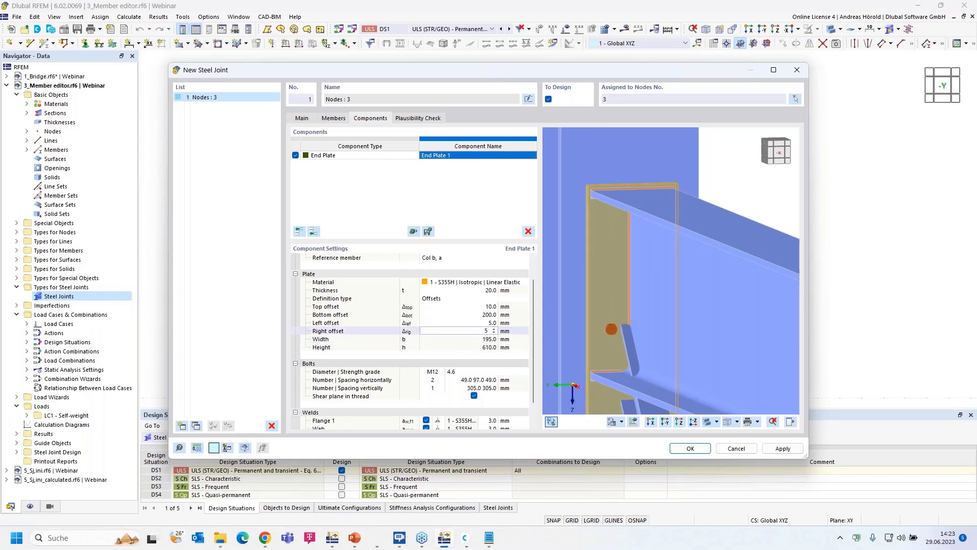
{"action": "key", "text": "Tab"}
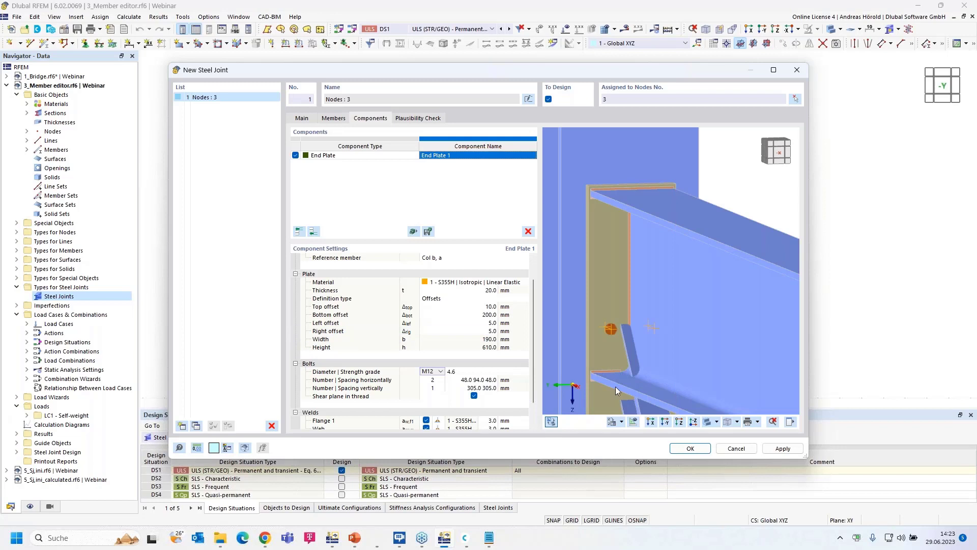
{"action": "scroll", "coordinate": [613, 331], "scroll_direction": "down", "scroll_amount": 4}
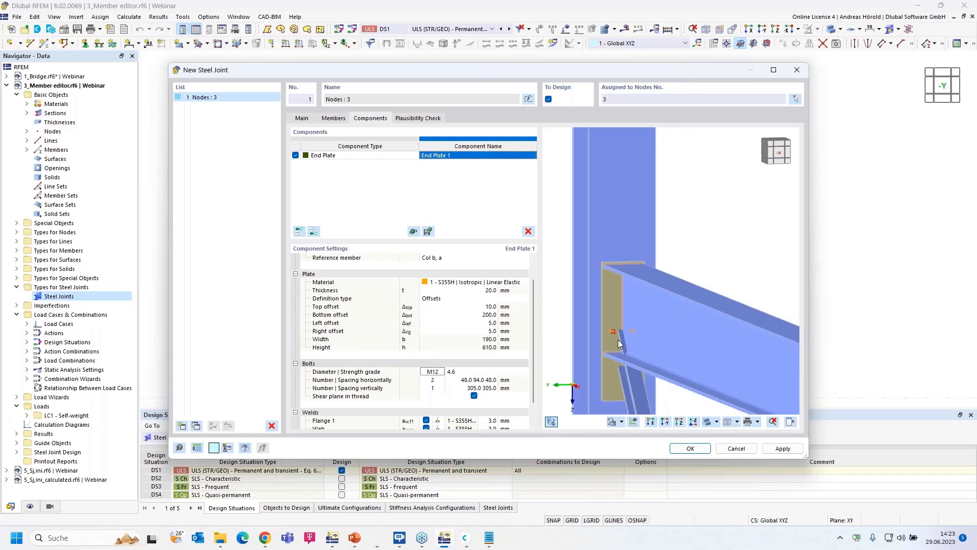
{"action": "middle_click_drag", "start_coordinate": [647, 337], "coordinate": [714, 305], "text": "ctrl"}
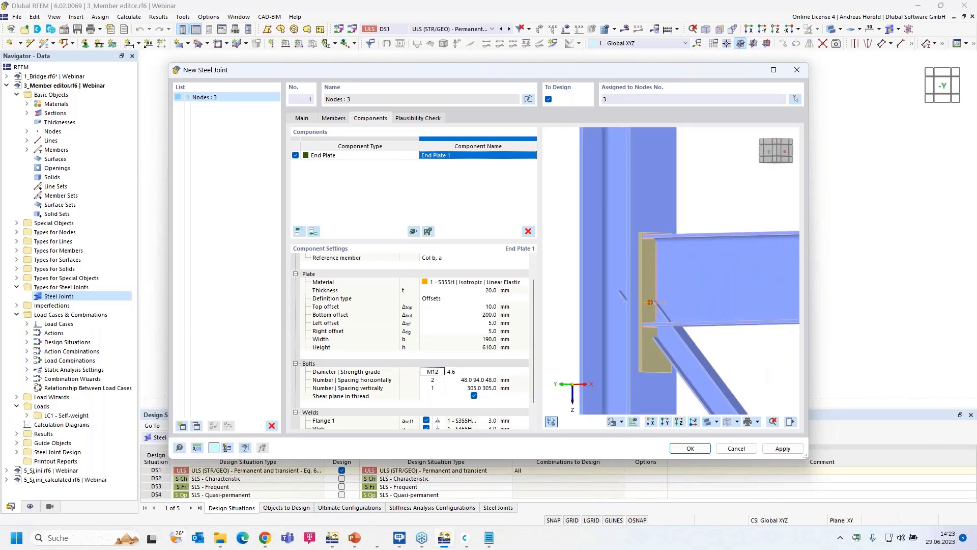
Set the end plate bolts to diameter M16 and strength grade 10.9
{"action": "left_click", "coordinate": [434, 373]}
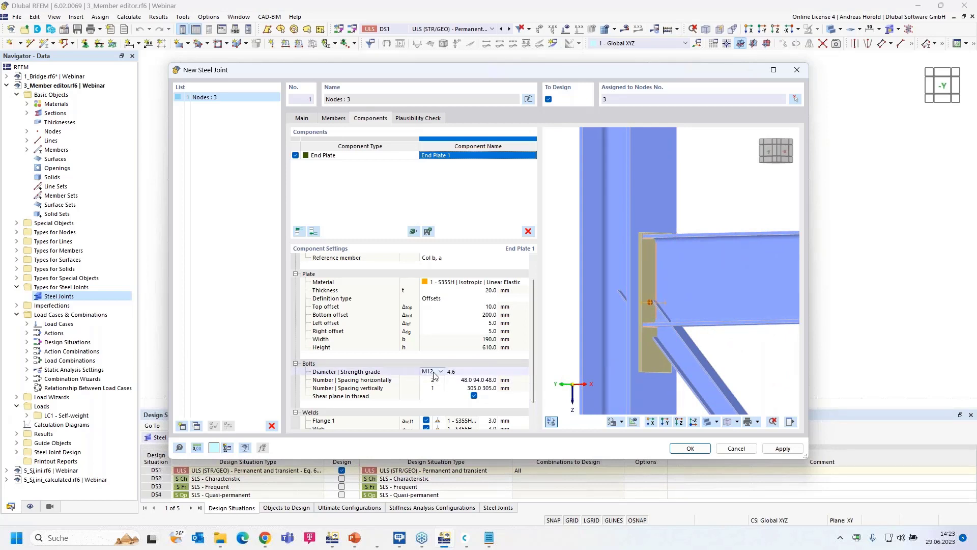
{"action": "left_click", "coordinate": [434, 374]}
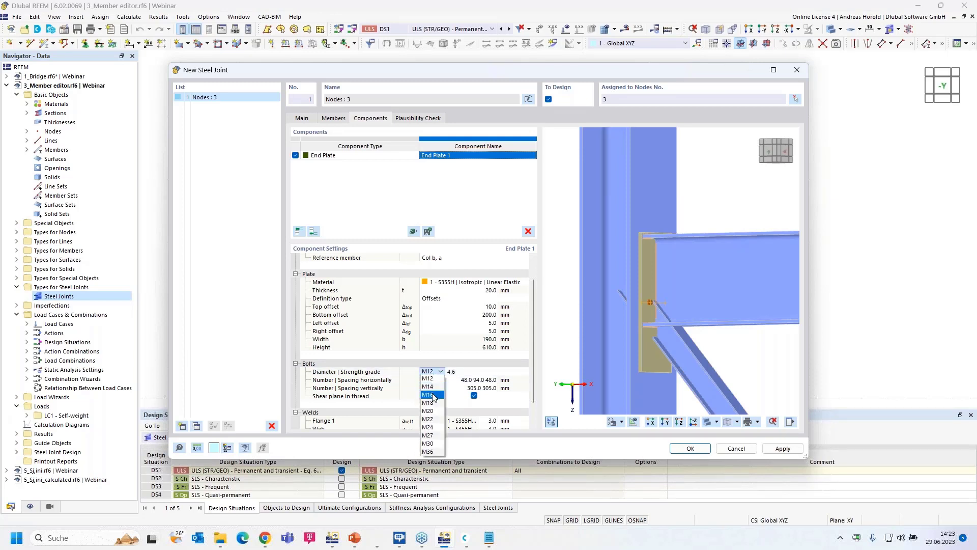
{"action": "left_click", "coordinate": [434, 395]}
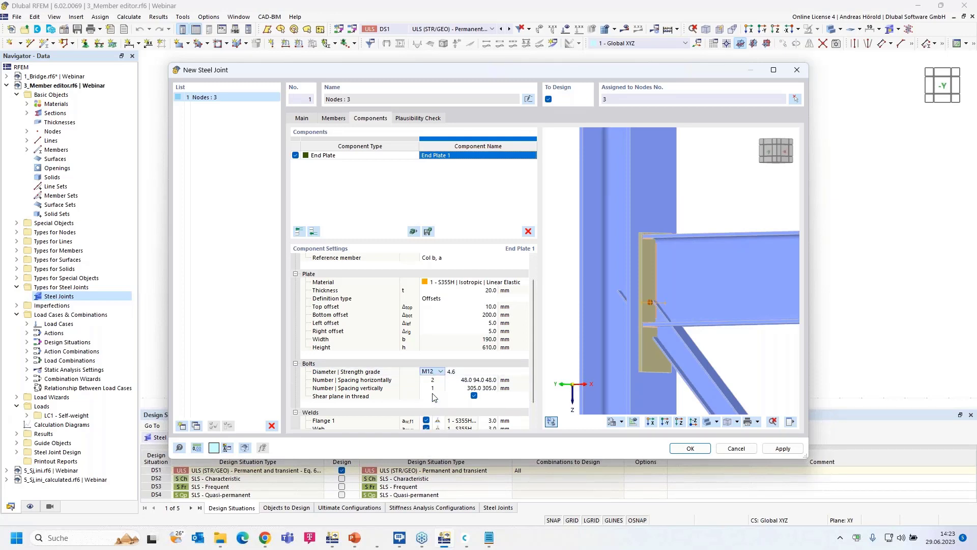
{"action": "left_click", "coordinate": [466, 372]}
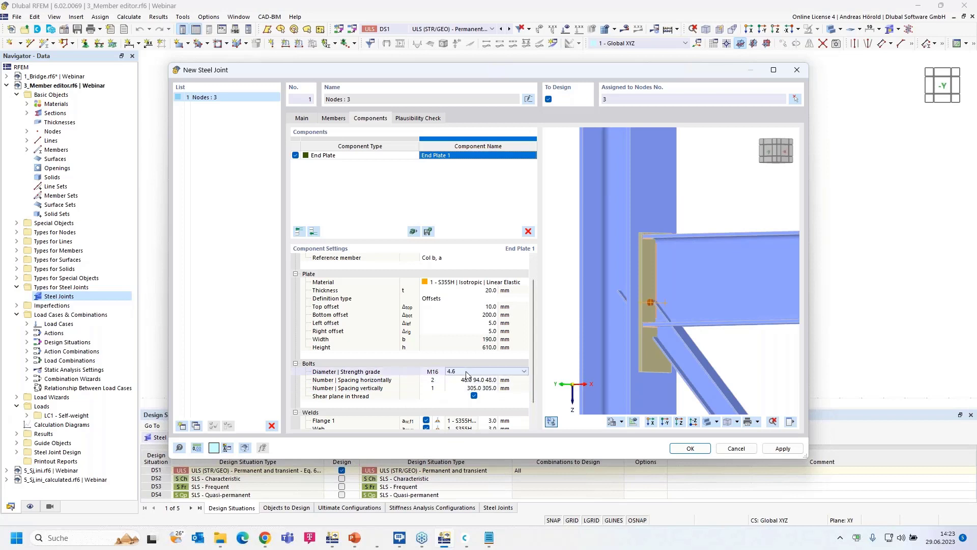
{"action": "left_click", "coordinate": [469, 372]}
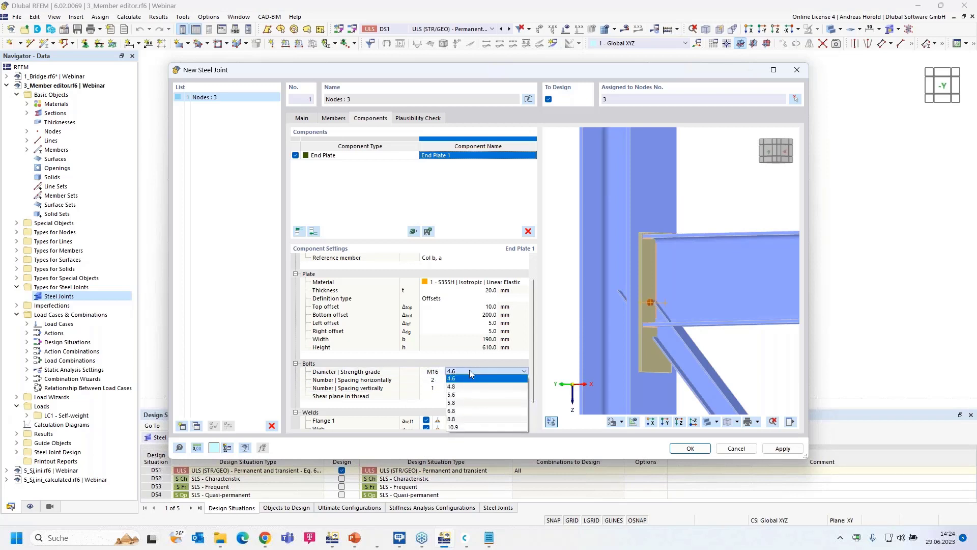
{"action": "left_click", "coordinate": [479, 426]}
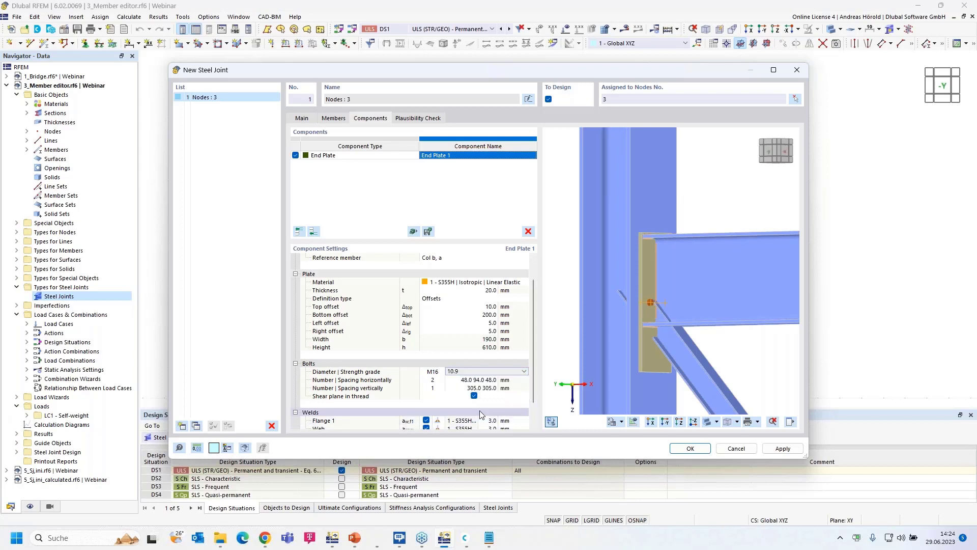
Set the horizontal edge distance of the end plate bolts to 35 mm and their vertical number to 5
{"action": "left_click", "coordinate": [478, 379]}
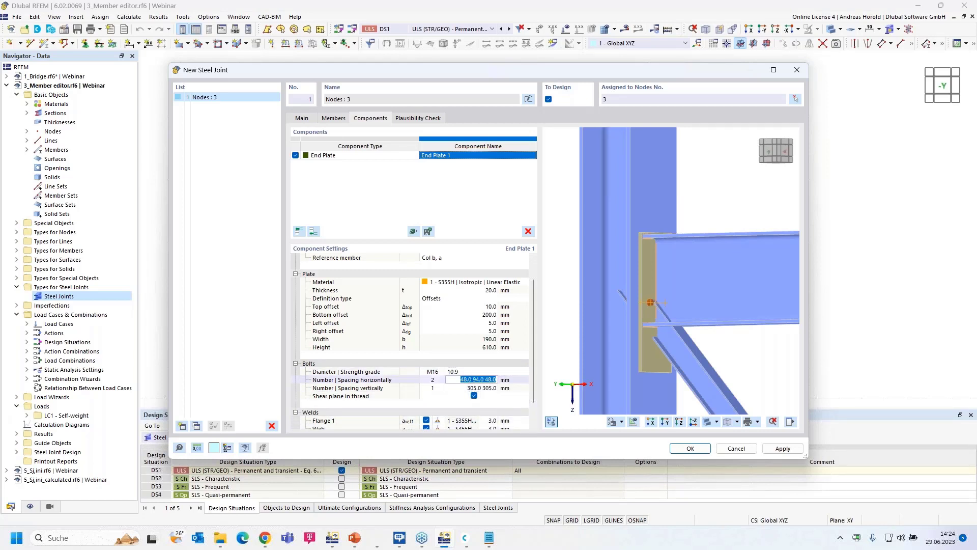
{"action": "type", "text": "35"}
{"action": "left_click", "coordinate": [437, 388]}
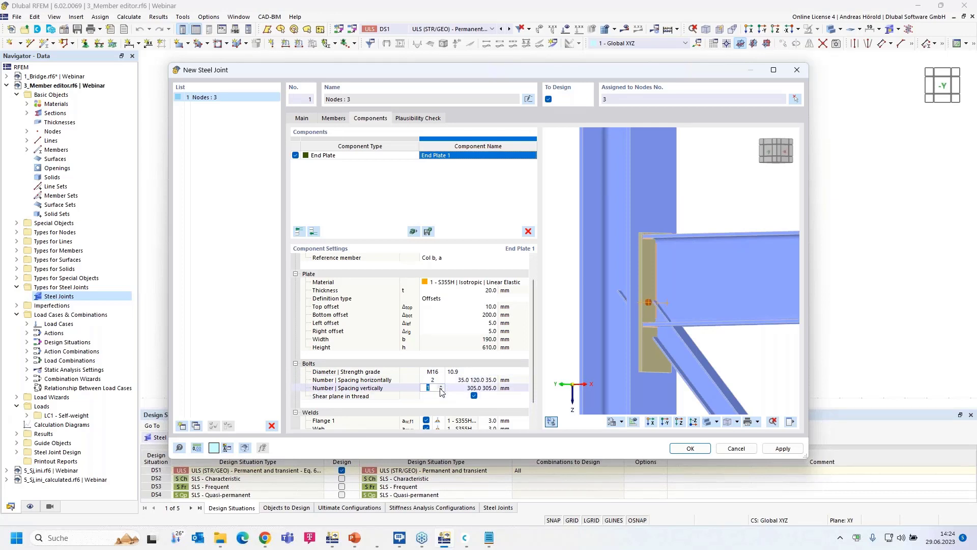
{"action": "left_click", "coordinate": [441, 387]}
{"action": "left_click", "coordinate": [441, 387]}
{"action": "left_click", "coordinate": [440, 387]}
{"action": "left_click", "coordinate": [441, 387]}
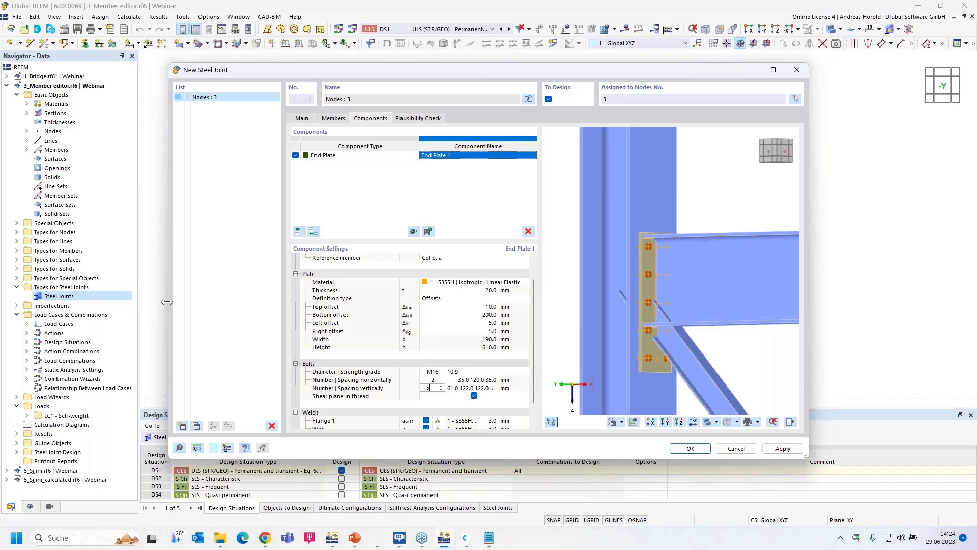
Enlarge the dialog and value columns, and set the vertical bolt spacing to 60, 50, 240, 100 and 100 mm
{"action": "left_click_drag", "start_coordinate": [169, 301], "coordinate": [25, 305]}
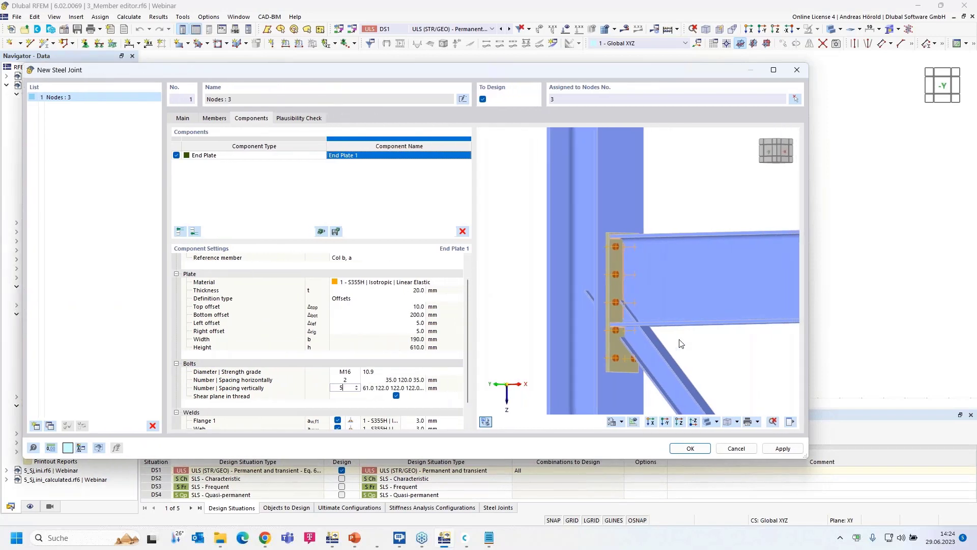
{"action": "left_click_drag", "start_coordinate": [810, 340], "coordinate": [899, 340]}
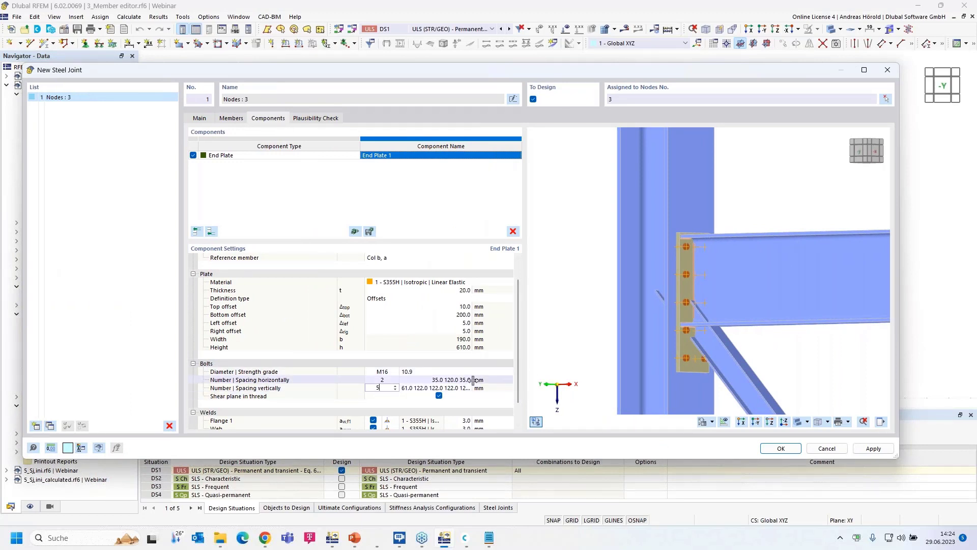
{"action": "left_click_drag", "start_coordinate": [474, 382], "coordinate": [505, 382]}
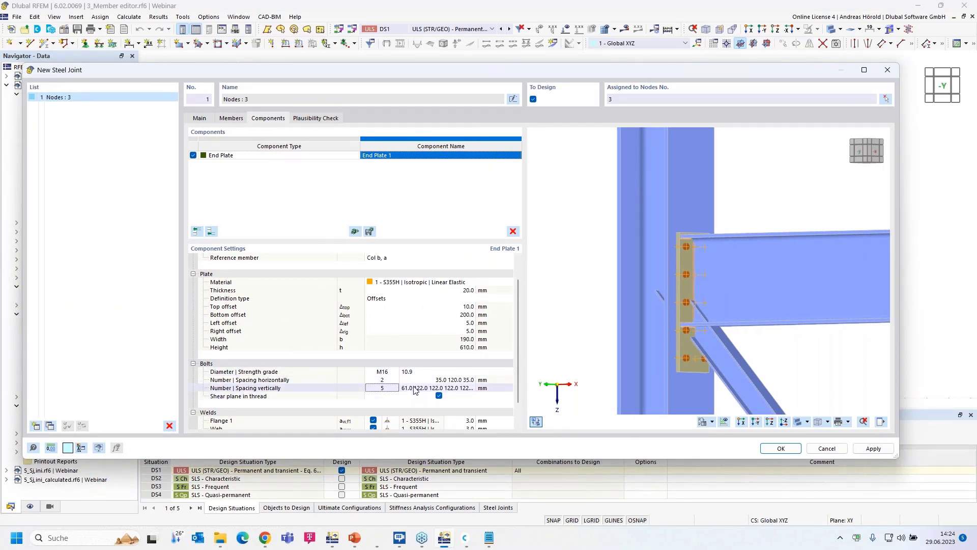
{"action": "left_click_drag", "start_coordinate": [400, 374], "coordinate": [392, 374]}
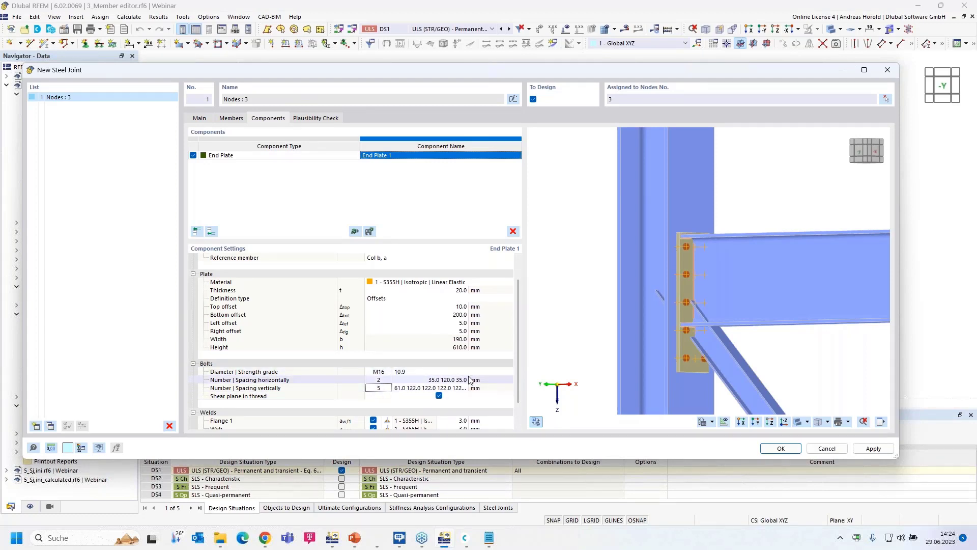
{"action": "left_click_drag", "start_coordinate": [474, 379], "coordinate": [486, 379]}
{"action": "left_click", "coordinate": [410, 386]}
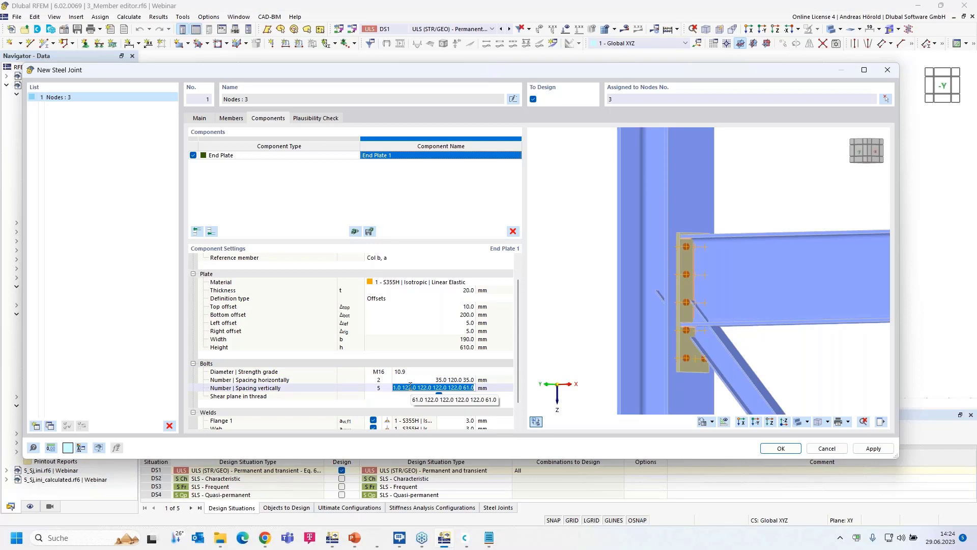
{"action": "type", "text": "60"}
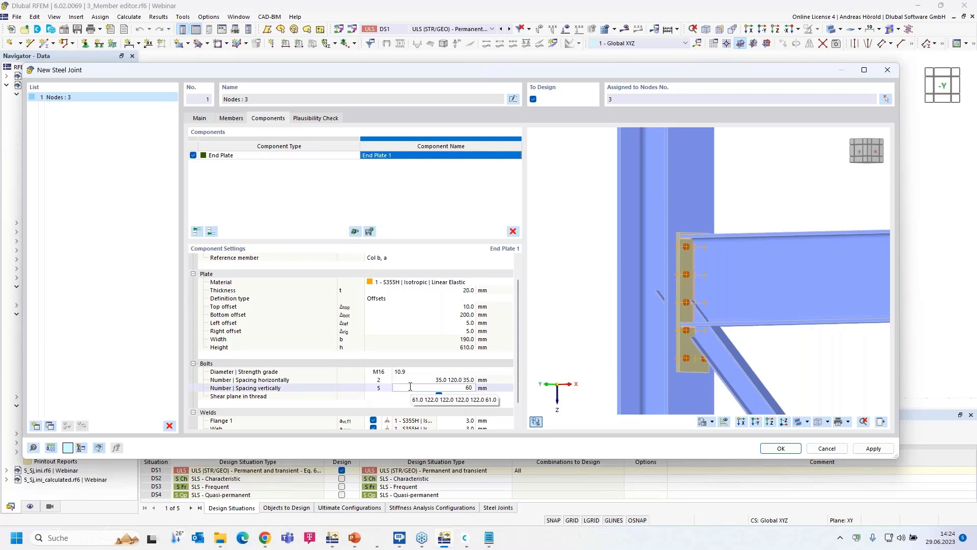
{"action": "type", "text": " 50 240 100 100"}
{"action": "key", "text": "Return"}
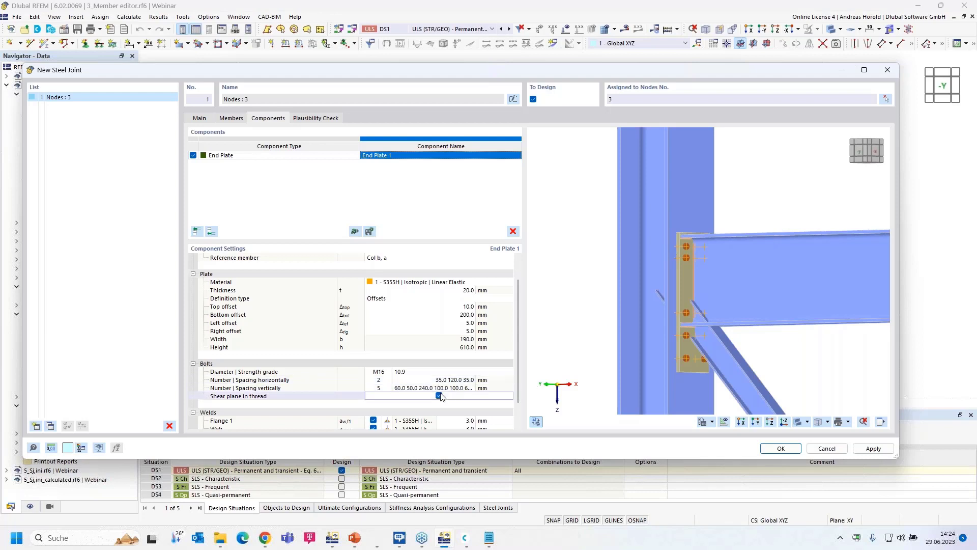
Set the end plate welds to 5 mm for Flange 1 and Flange 2 and 4 mm for the web
{"action": "scroll", "coordinate": [441, 391], "scroll_direction": "down", "scroll_amount": 1}
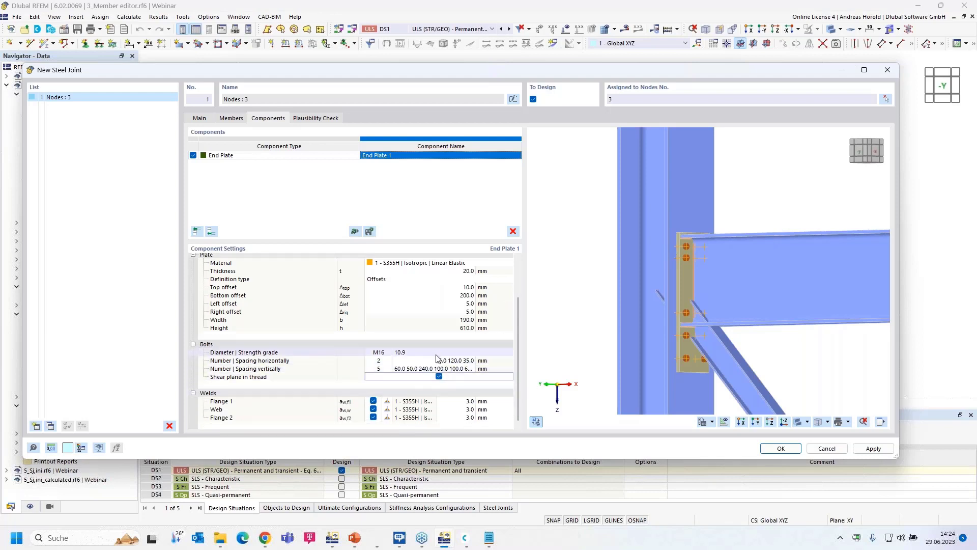
{"action": "left_click", "coordinate": [471, 403]}
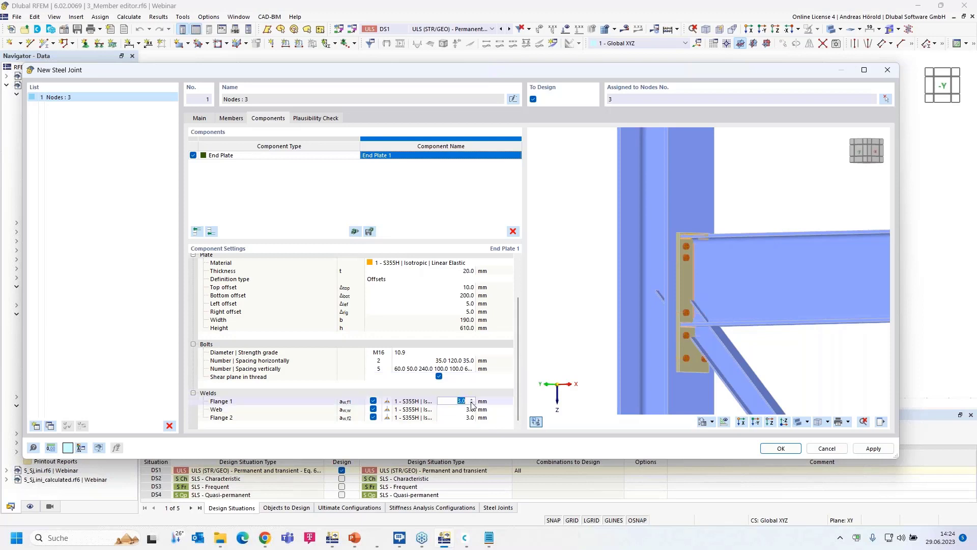
{"action": "type", "text": "5"}
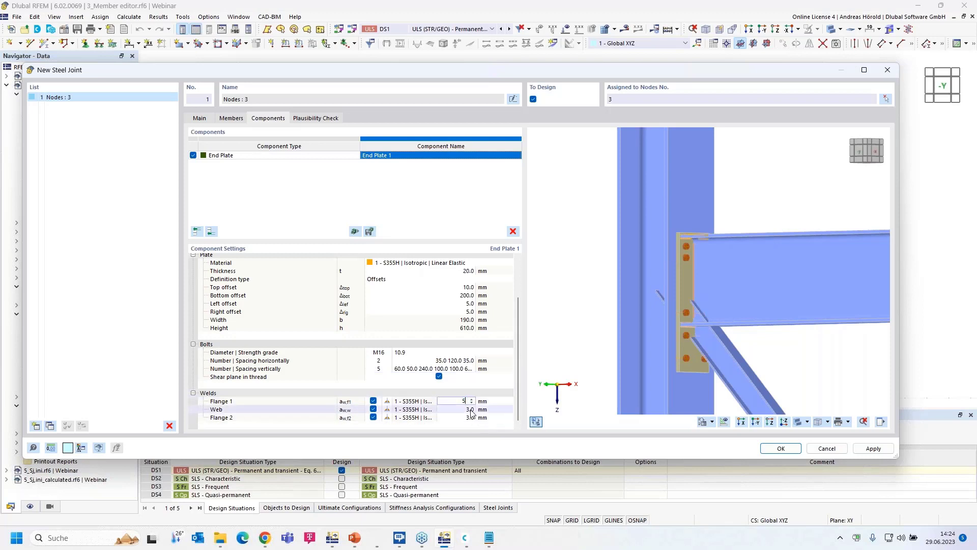
{"action": "left_click", "coordinate": [471, 411]}
{"action": "type", "text": "4"}
{"action": "key", "text": "Tab"}
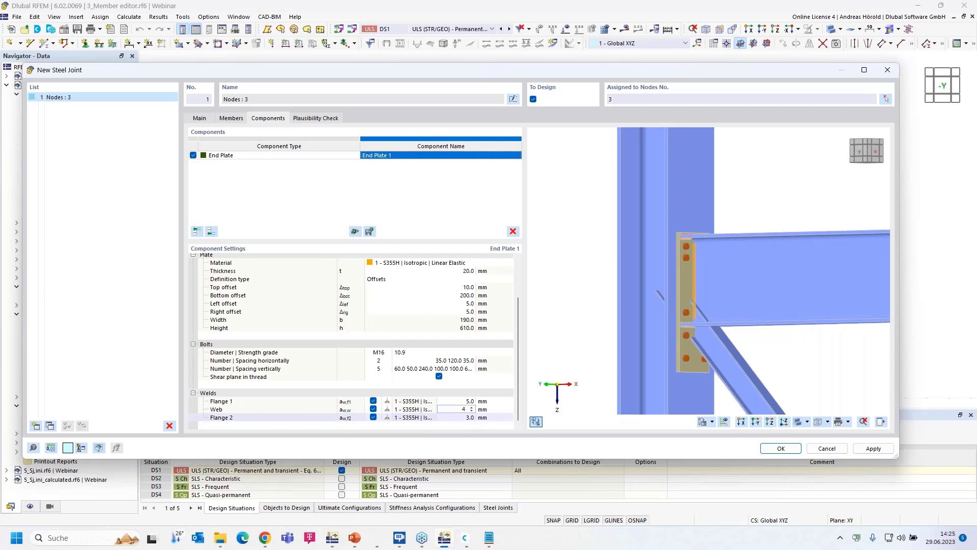
{"action": "type", "text": "5"}
{"action": "left_click", "coordinate": [495, 409]}
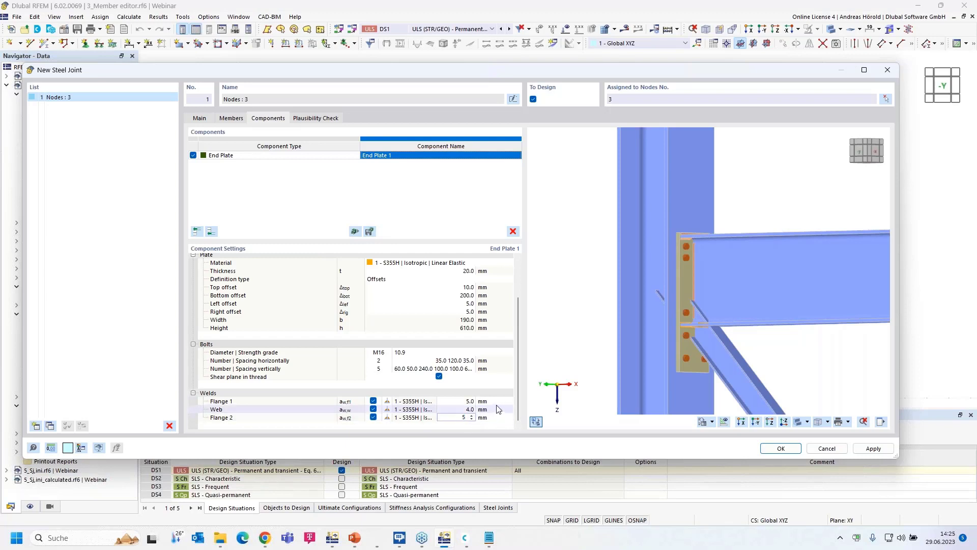
Show the joint in the -Y view and add a Haunch stiffening component after the end plate
{"action": "scroll", "coordinate": [691, 318], "scroll_direction": "up", "scroll_amount": 2}
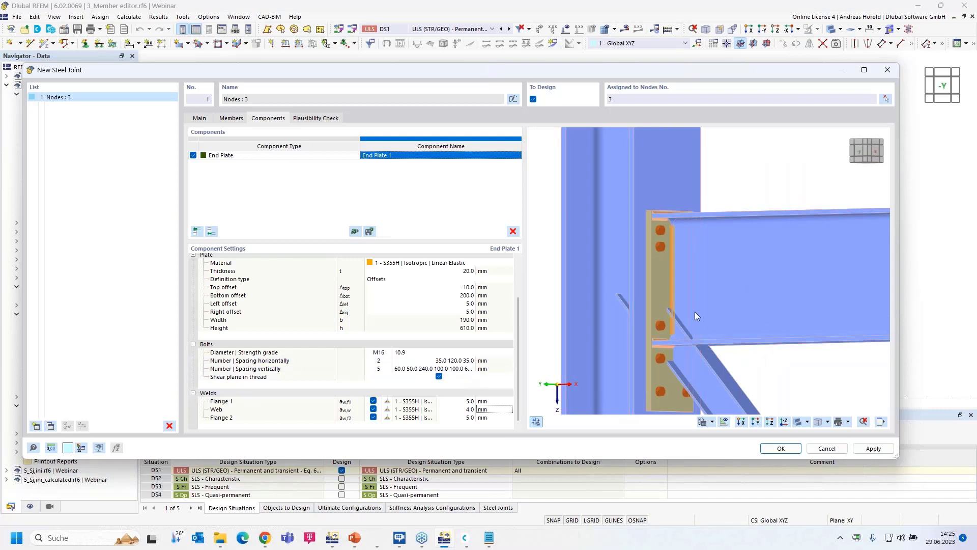
{"action": "scroll", "coordinate": [694, 308], "scroll_direction": "down", "scroll_amount": 3}
{"action": "middle_click_drag", "start_coordinate": [695, 301], "coordinate": [688, 300]}
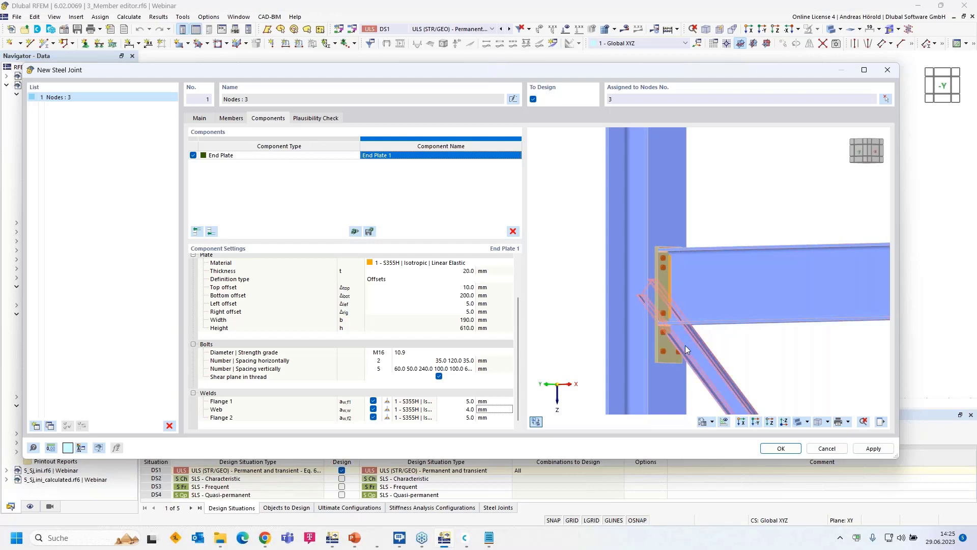
{"action": "left_click", "coordinate": [756, 422]}
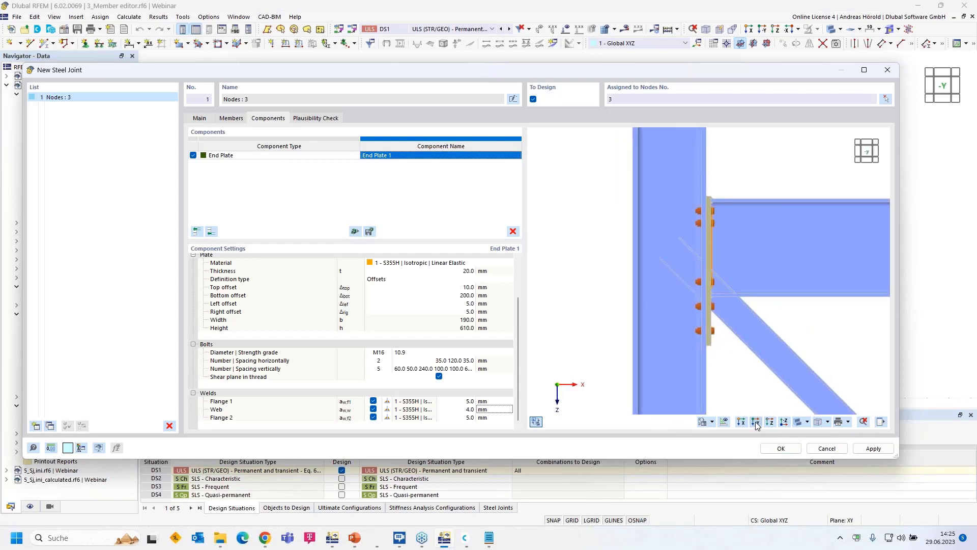
{"action": "left_click", "coordinate": [211, 232]}
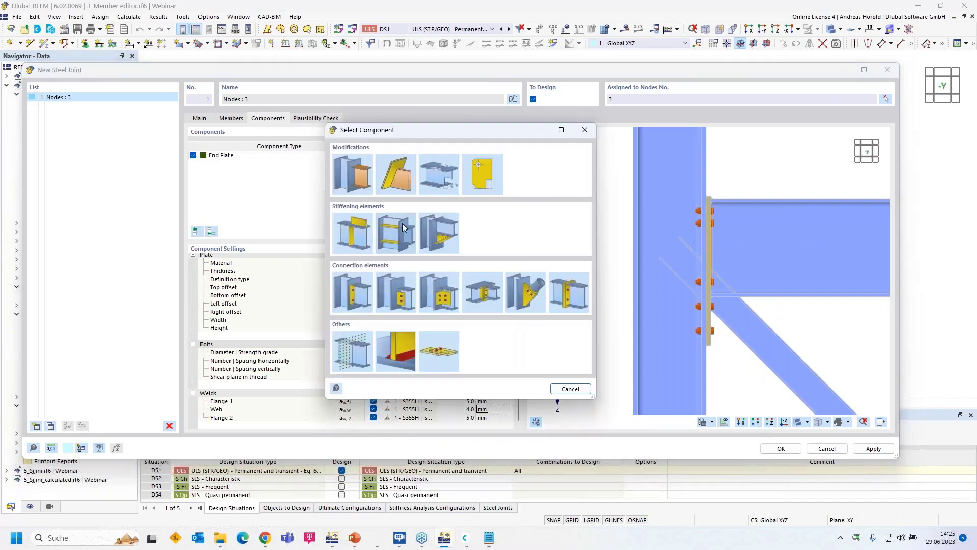
{"action": "left_click", "coordinate": [434, 232]}
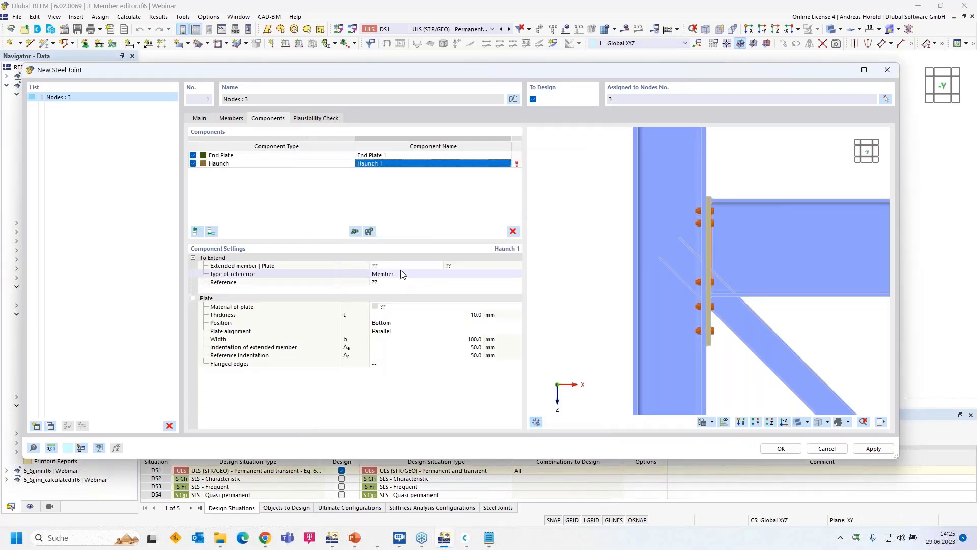
Assign the horizontal beam Hor as the haunch's extended member, with Web as the extended plate
{"action": "left_click", "coordinate": [407, 265]}
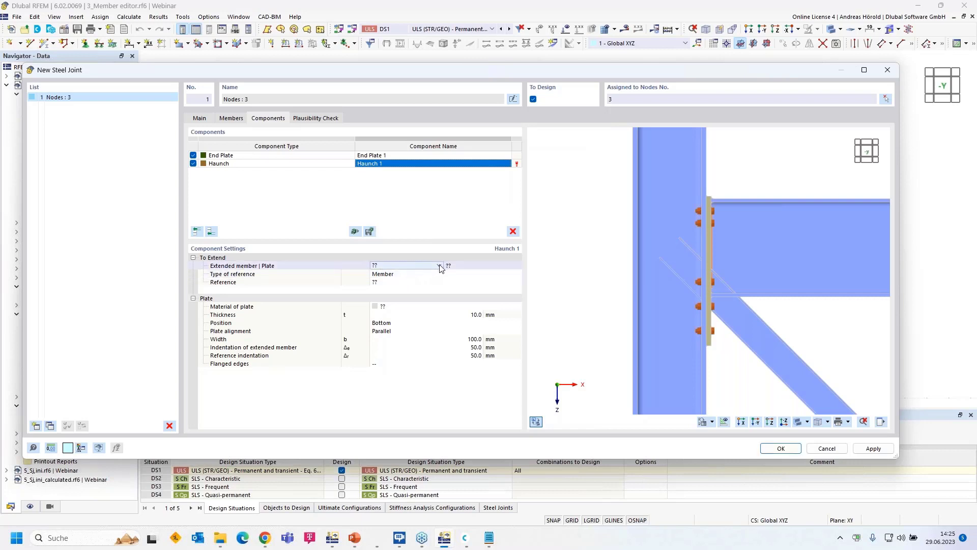
{"action": "left_click", "coordinate": [439, 265]}
{"action": "left_click", "coordinate": [420, 278]}
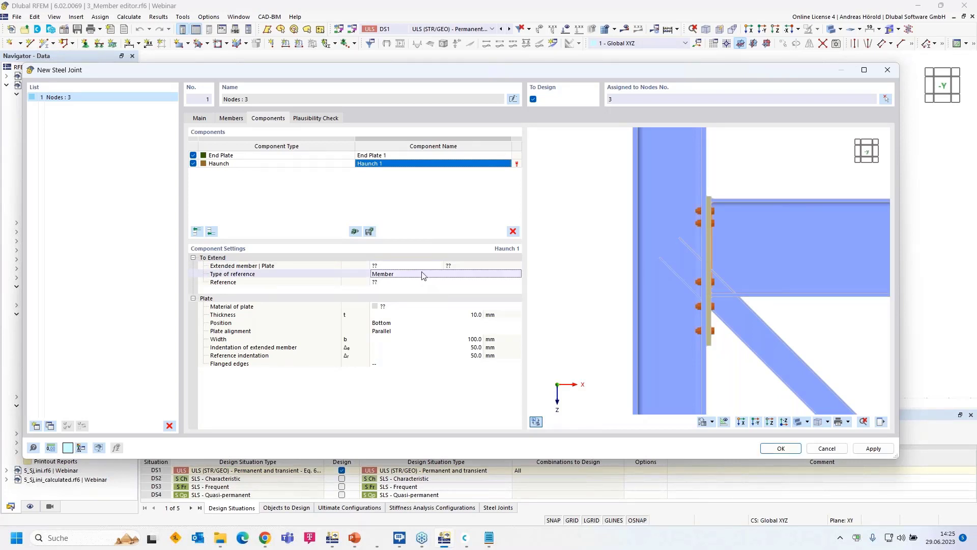
{"action": "left_click", "coordinate": [427, 265]}
{"action": "left_click", "coordinate": [439, 265]}
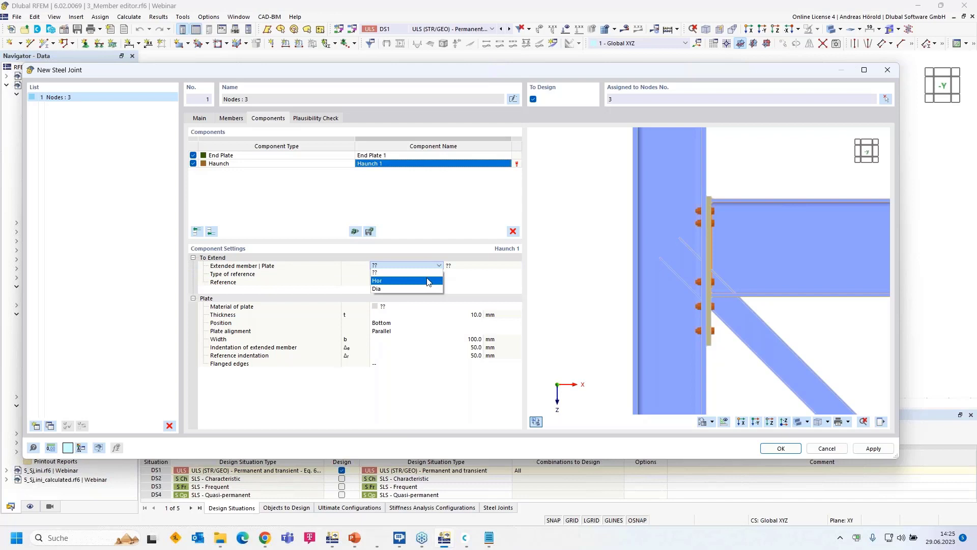
{"action": "left_click", "coordinate": [427, 281]}
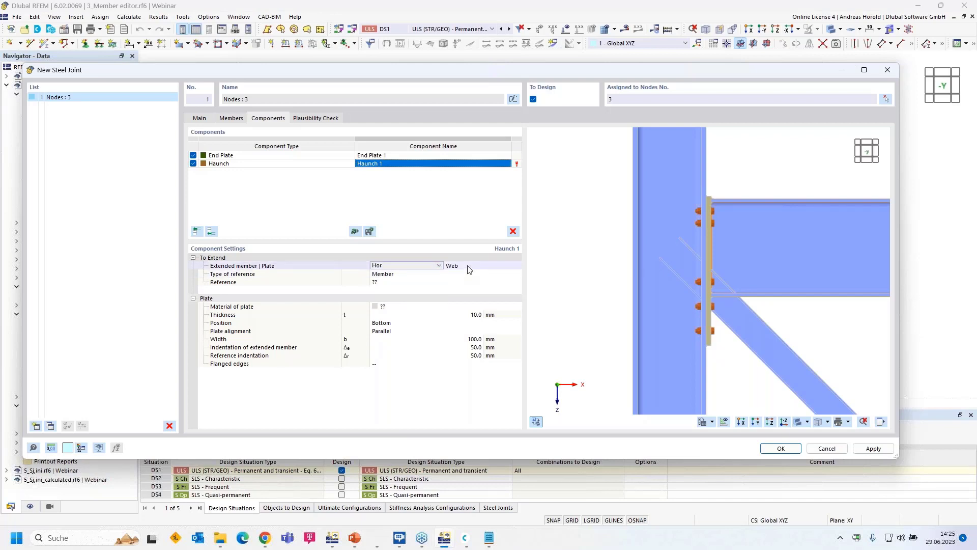
{"action": "left_click", "coordinate": [469, 267]}
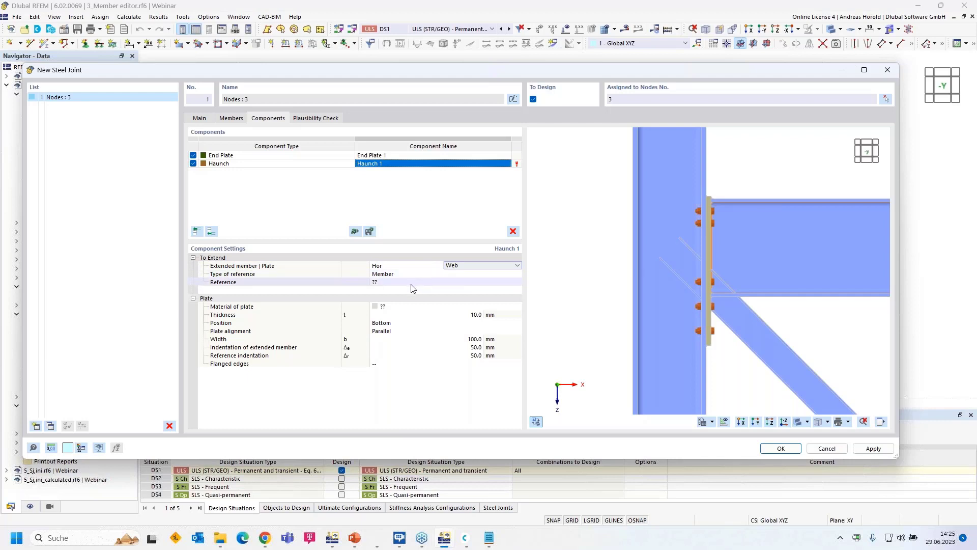
Change the haunch's type of reference to Plate, with End Plate 1 | Plate 1 as the reference
{"action": "left_click", "coordinate": [413, 274]}
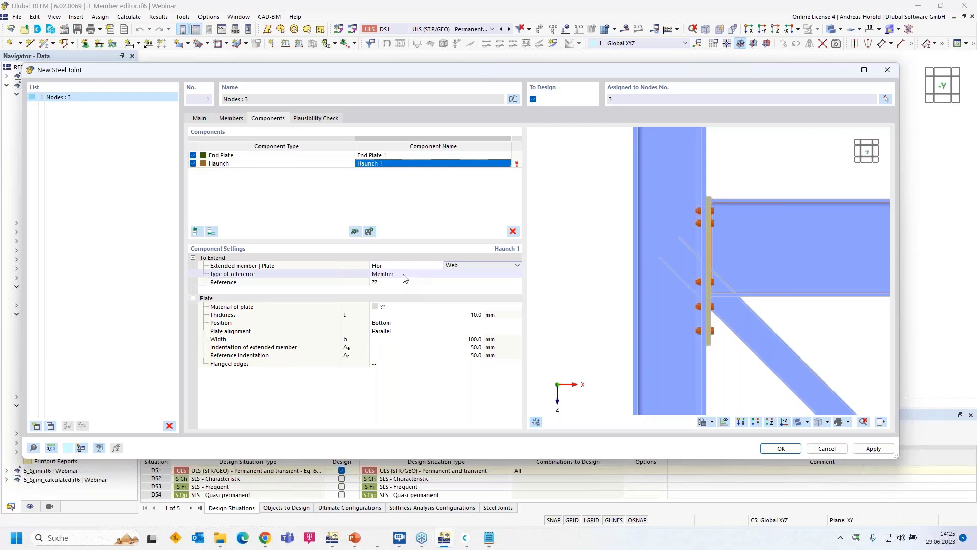
{"action": "left_click", "coordinate": [414, 275]}
{"action": "left_click", "coordinate": [414, 281]}
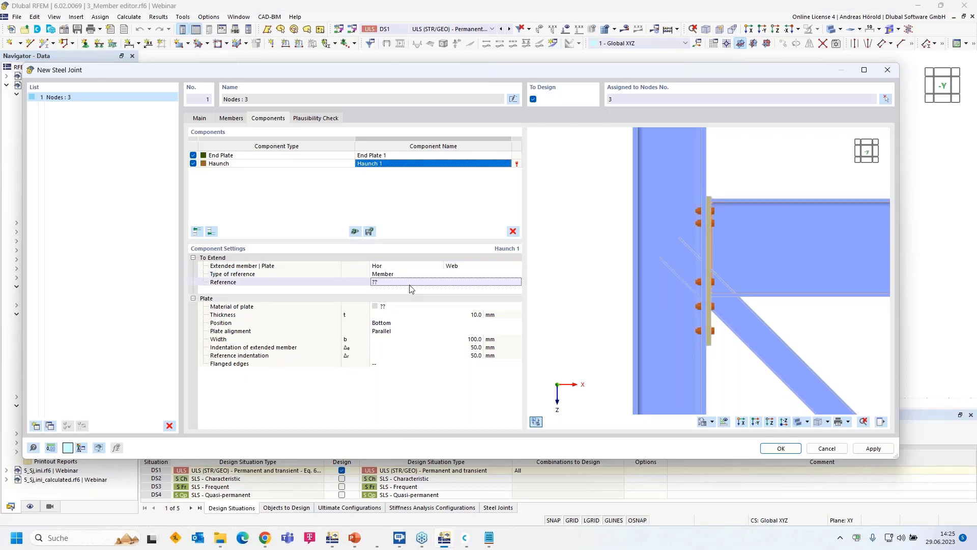
{"action": "left_click", "coordinate": [478, 275]}
{"action": "left_click", "coordinate": [473, 288]}
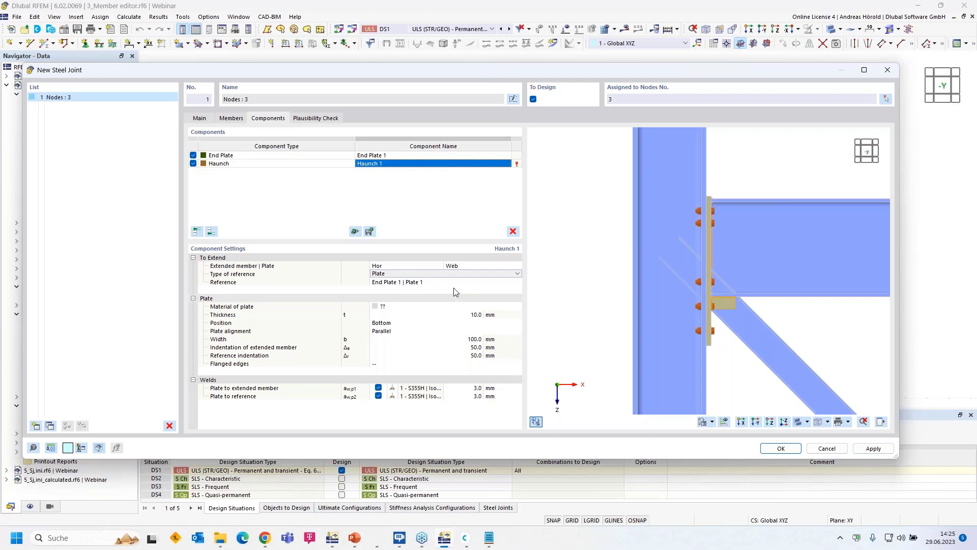
Assign material 1 - S355H to the haunch plate and change its plate alignment to Inclined
{"action": "left_click", "coordinate": [424, 306]}
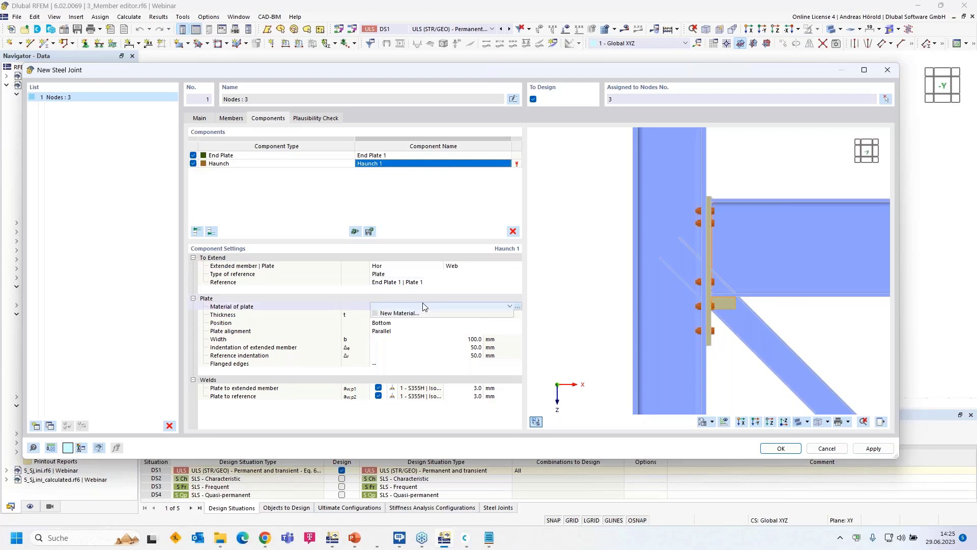
{"action": "left_click", "coordinate": [422, 314]}
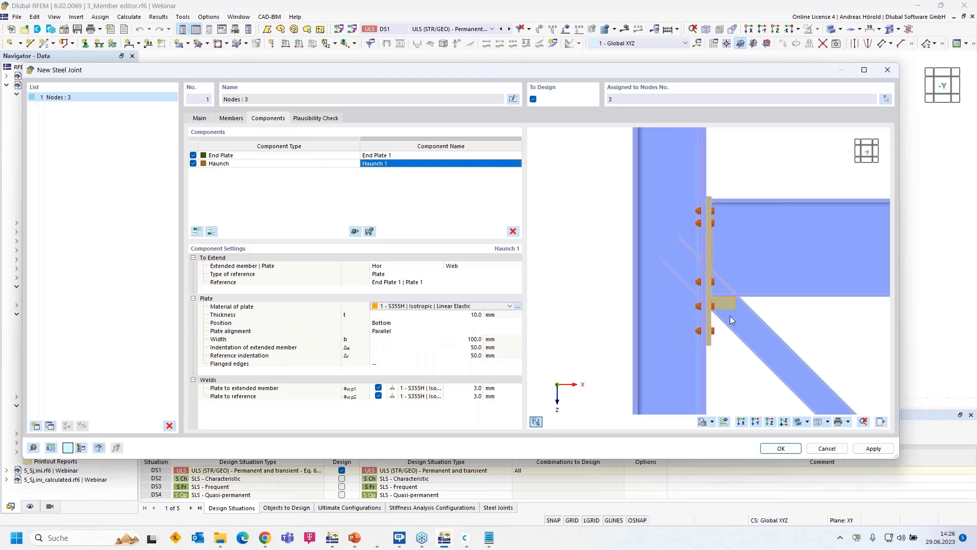
{"action": "scroll", "coordinate": [731, 313], "scroll_direction": "up", "scroll_amount": 4}
{"action": "left_click", "coordinate": [411, 331]}
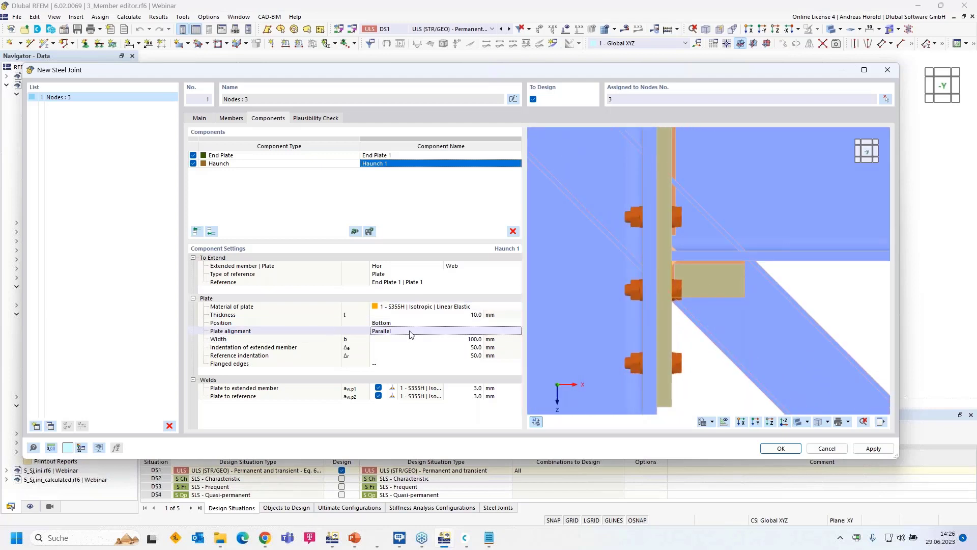
{"action": "left_click", "coordinate": [411, 332]}
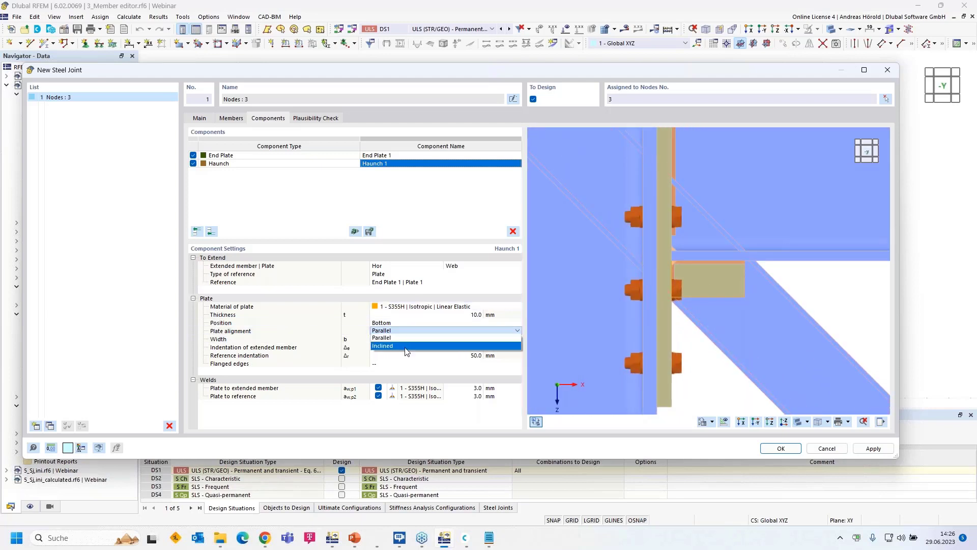
{"action": "left_click", "coordinate": [405, 345]}
{"action": "left_click", "coordinate": [411, 332]}
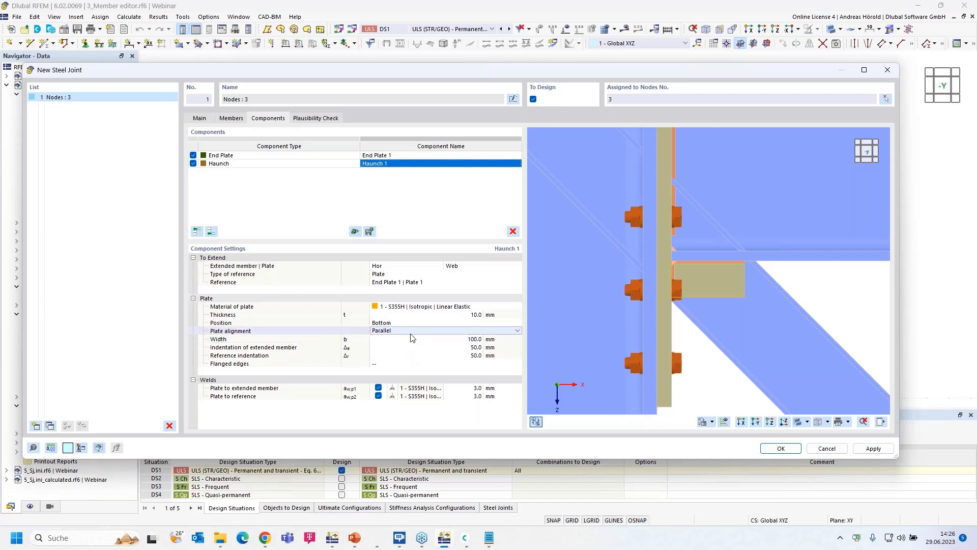
{"action": "left_click", "coordinate": [412, 331]}
{"action": "left_click", "coordinate": [410, 346]}
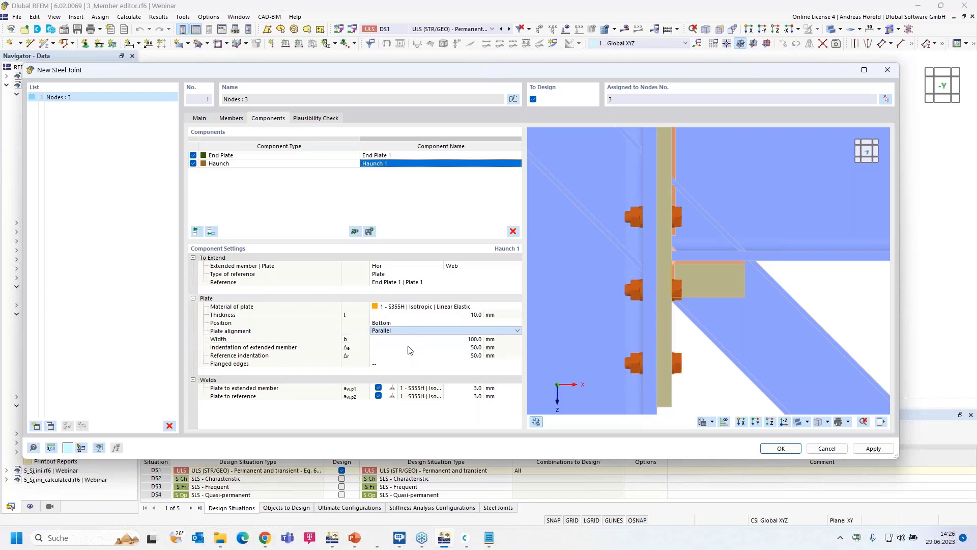
Set the haunch plate's width to 225 mm and its height to 200 mm
{"action": "left_click", "coordinate": [474, 339]}
{"action": "type", "text": "22"}
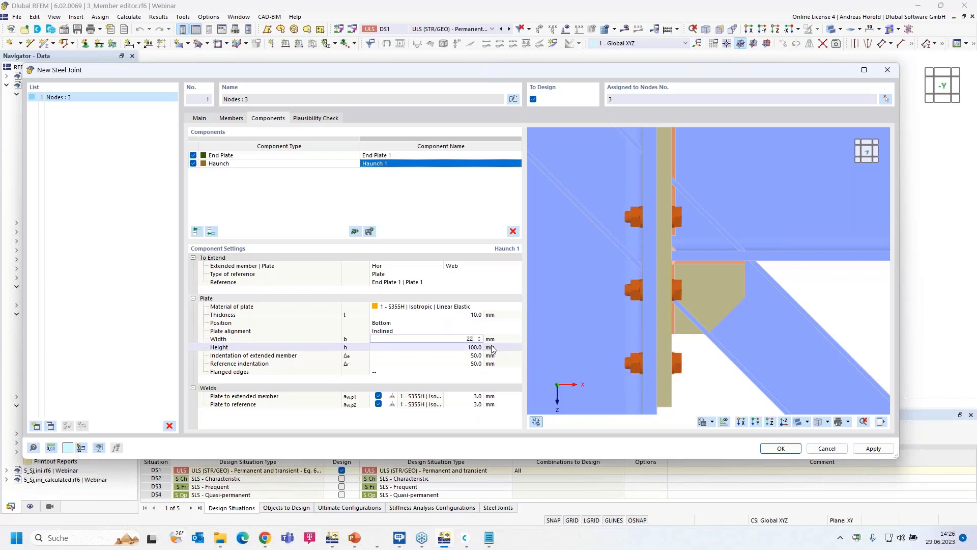
{"action": "type", "text": "5"}
{"action": "key", "text": "Tab"}
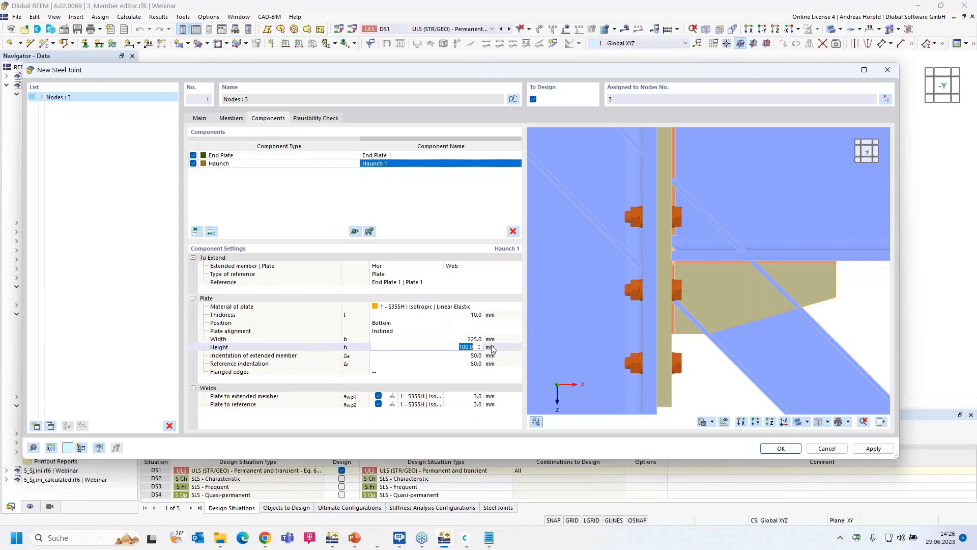
{"action": "type", "text": "200"}
{"action": "key", "text": "Tab"}
Set the haunch's indentation of extended member to 100 mm and its reference indentation to 125 mm
{"action": "type", "text": "100"}
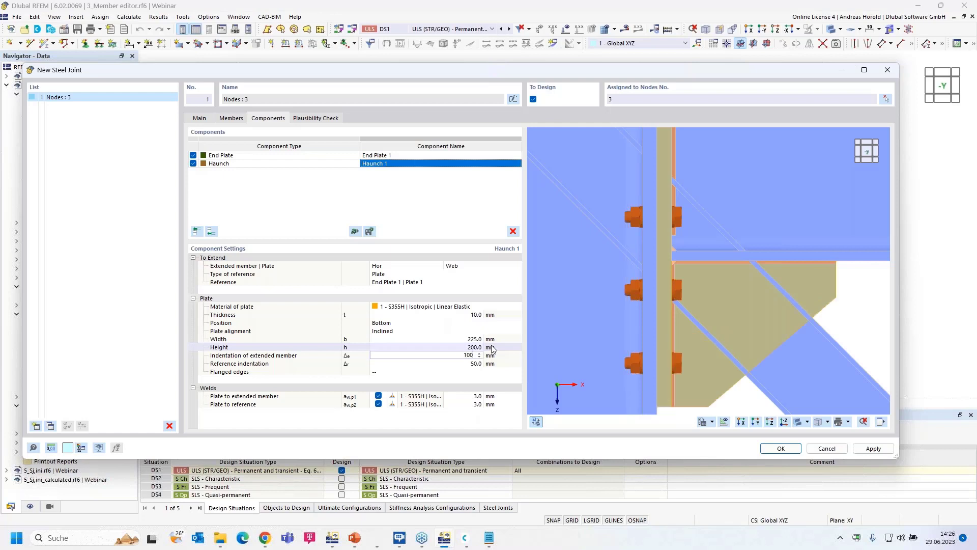
{"action": "key", "text": "Tab"}
{"action": "type", "text": "125"}
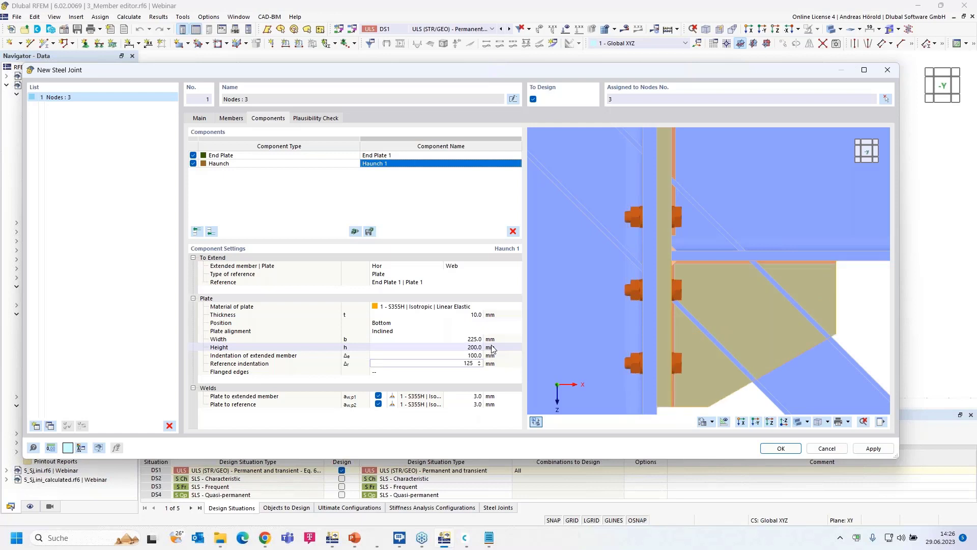
{"action": "key", "text": "Tab"}
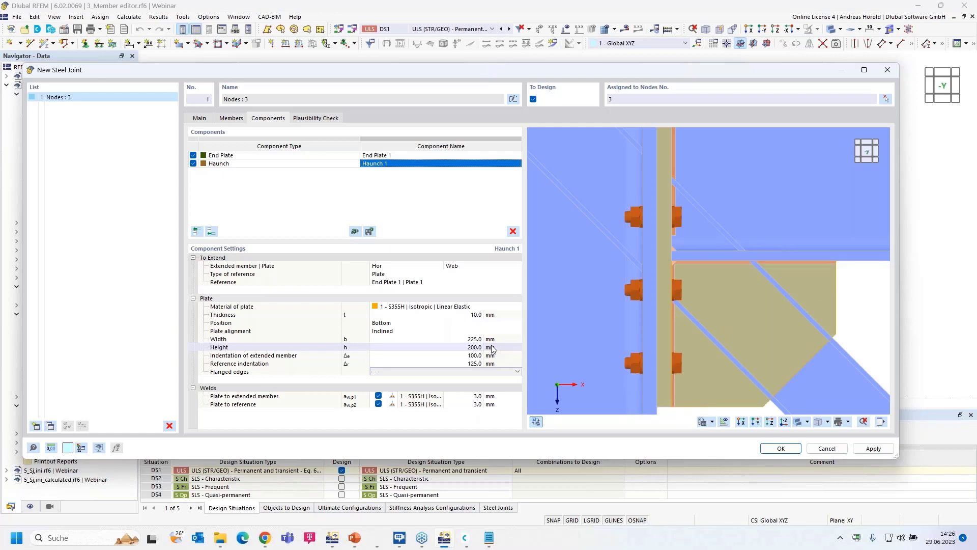
Set both haunch welds, plate to extended member and plate to reference, to 4 mm
{"action": "scroll", "coordinate": [866, 285], "scroll_direction": "down", "scroll_amount": 3}
{"action": "middle_click_drag", "start_coordinate": [825, 315], "coordinate": [768, 277]}
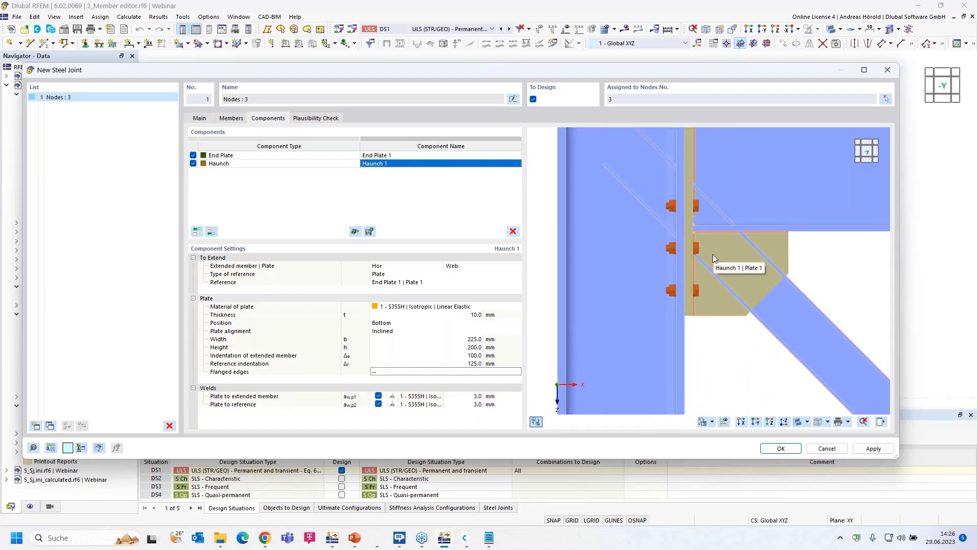
{"action": "left_click", "coordinate": [475, 396]}
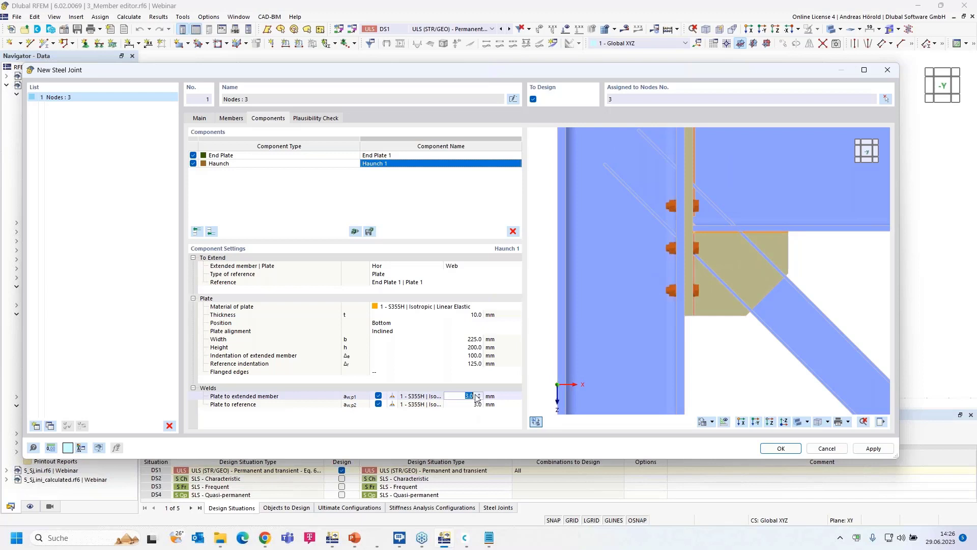
{"action": "type", "text": "4"}
{"action": "key", "text": "Return"}
{"action": "type", "text": "4"}
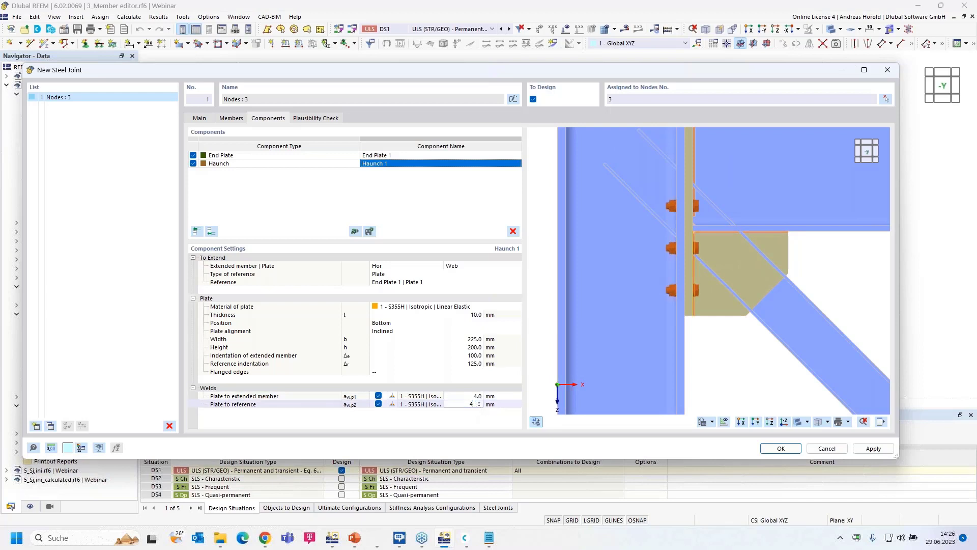
{"action": "key", "text": "Return"}
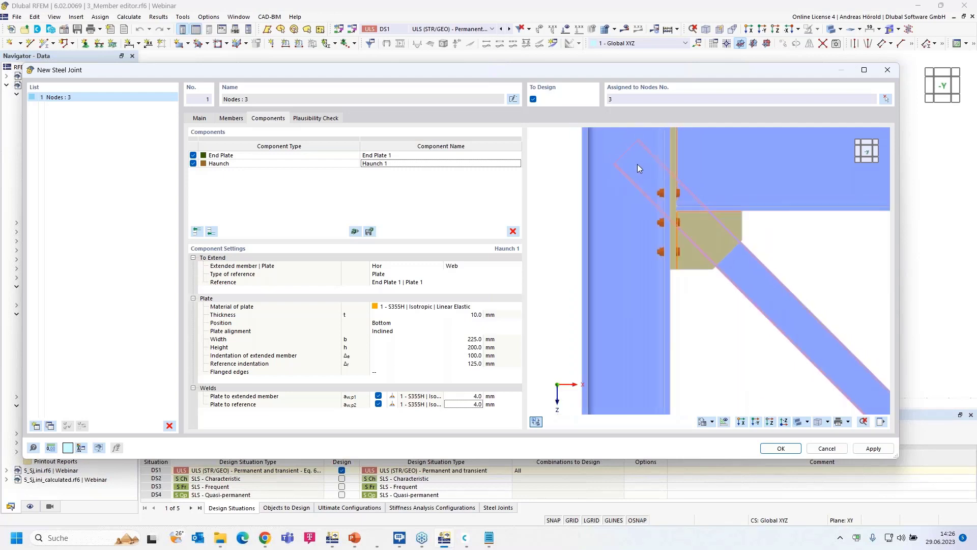
Add a Member Cut component after the haunch that cuts the diagonal Dia by the column Col b, a
{"action": "left_click", "coordinate": [211, 232]}
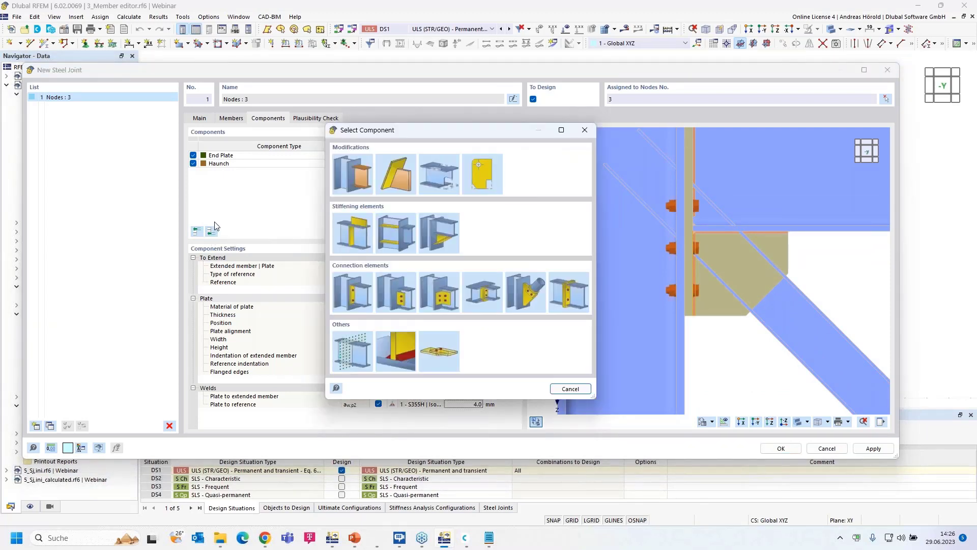
{"action": "left_click", "coordinate": [357, 176]}
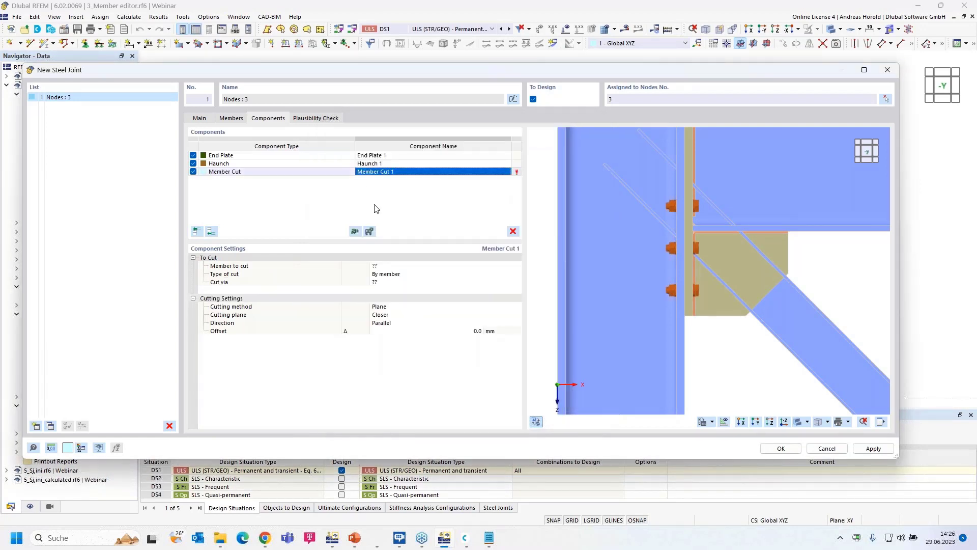
{"action": "left_click", "coordinate": [432, 265]}
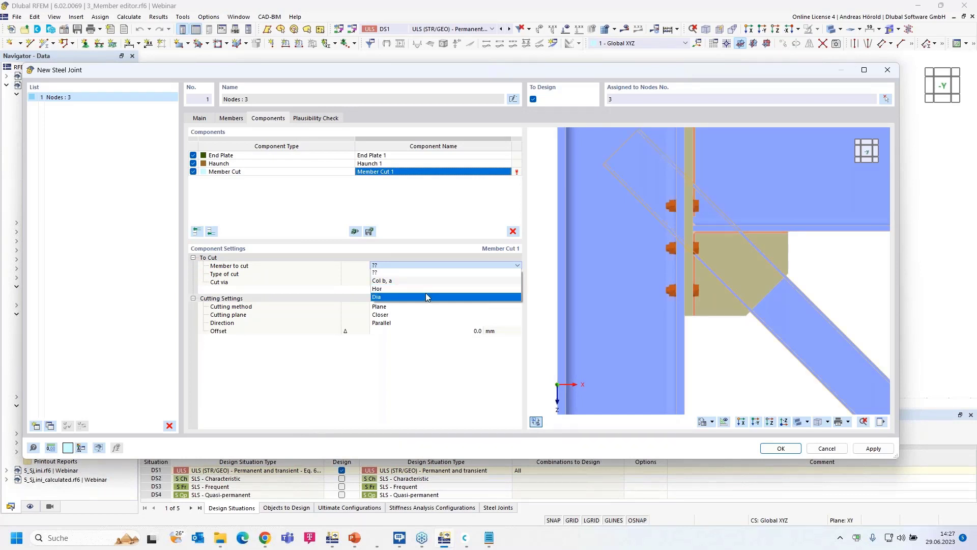
{"action": "left_click", "coordinate": [427, 297]}
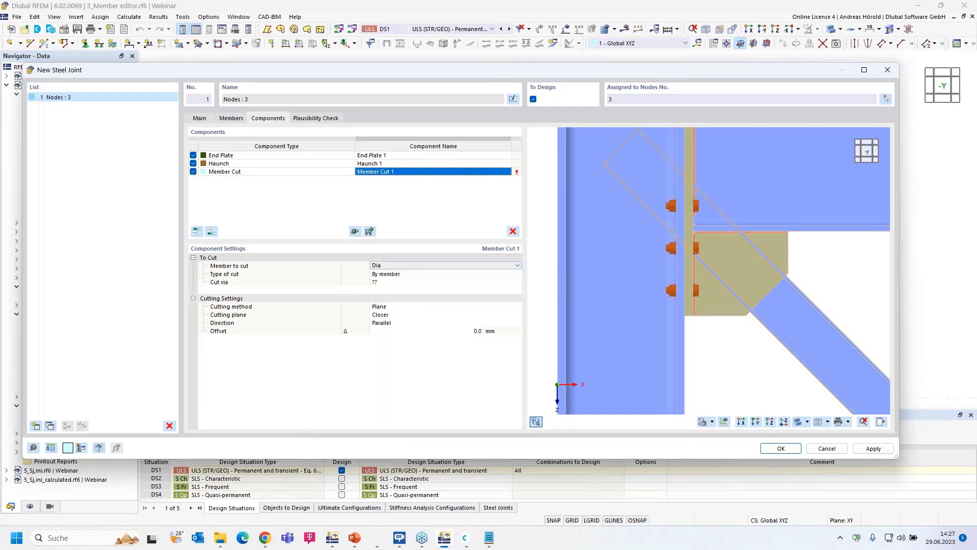
{"action": "left_click", "coordinate": [425, 283]}
{"action": "left_click", "coordinate": [424, 282]}
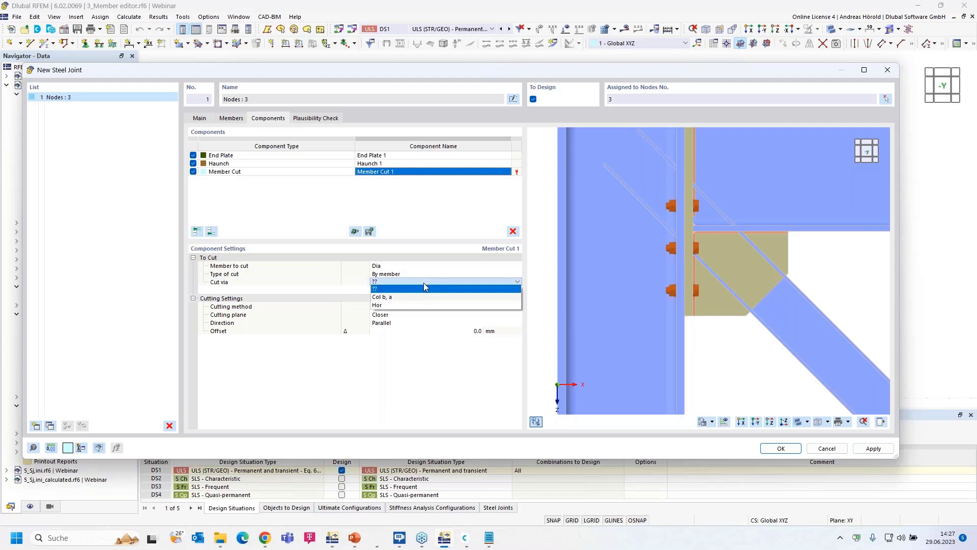
{"action": "left_click", "coordinate": [420, 297]}
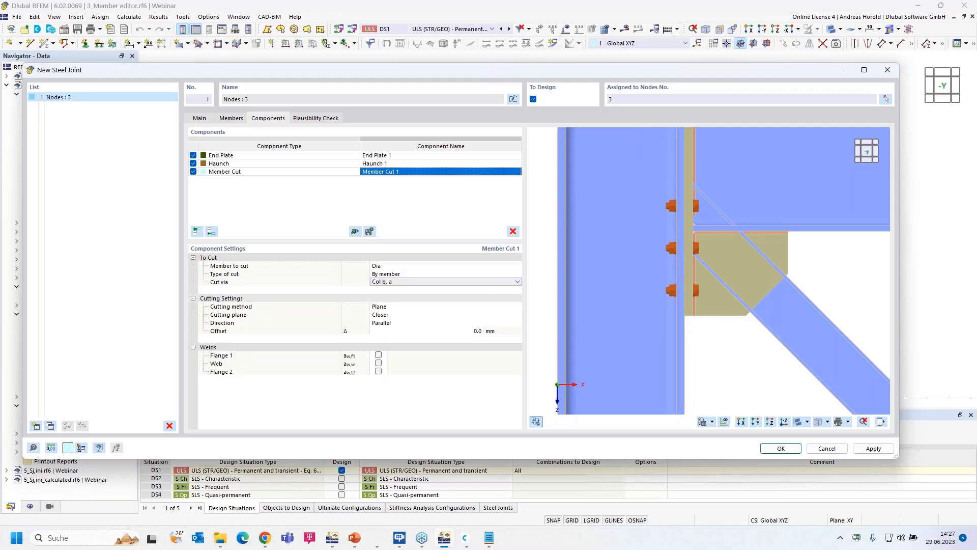
Change the member cut's direction to Perpendicular and set its offset to 100 mm
{"action": "left_click", "coordinate": [413, 324]}
{"action": "left_click", "coordinate": [419, 324]}
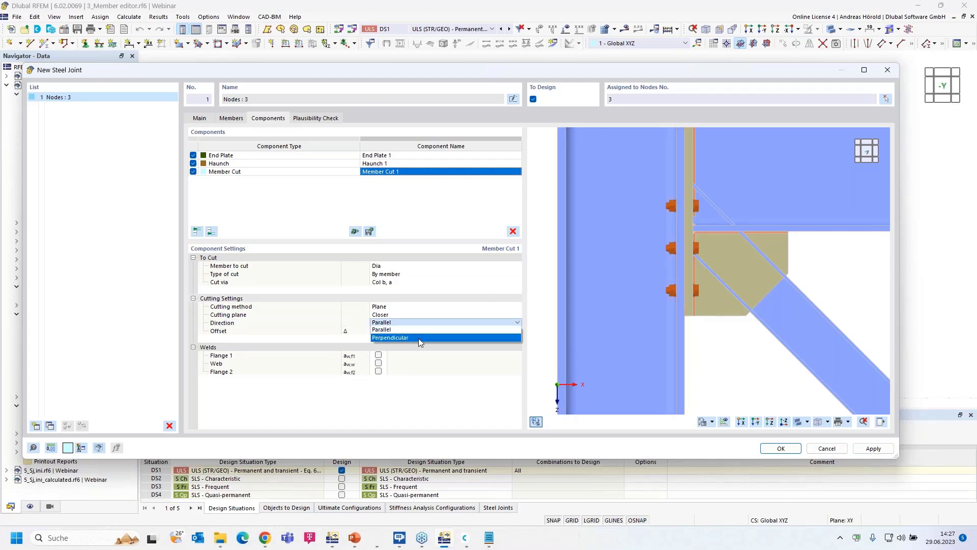
{"action": "left_click", "coordinate": [419, 337]}
{"action": "left_click", "coordinate": [423, 322]}
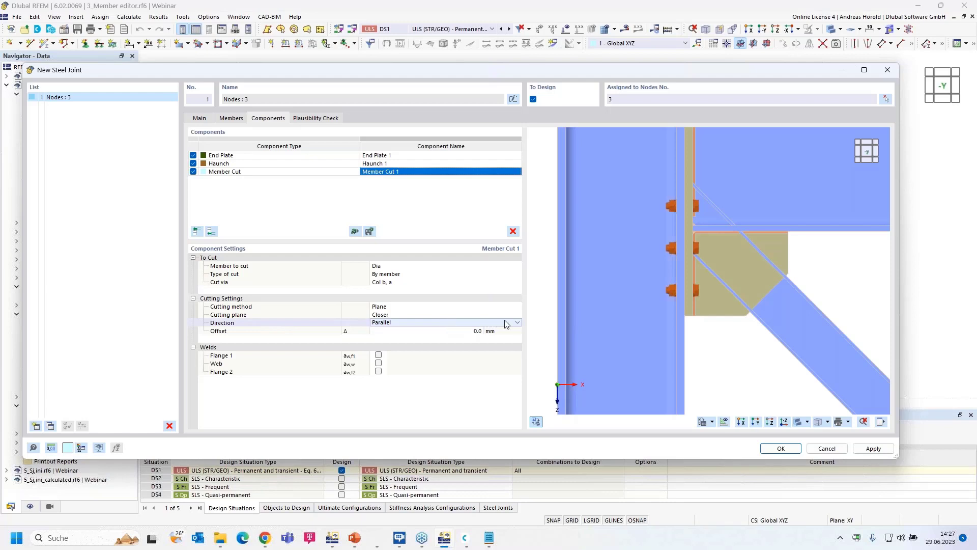
{"action": "left_click", "coordinate": [518, 322]}
{"action": "left_click", "coordinate": [511, 337]}
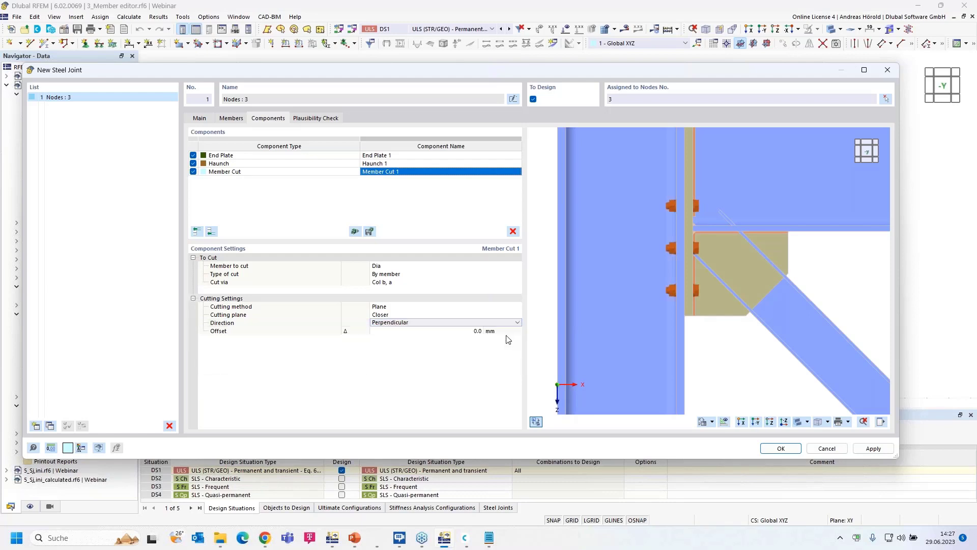
{"action": "left_click", "coordinate": [477, 331]}
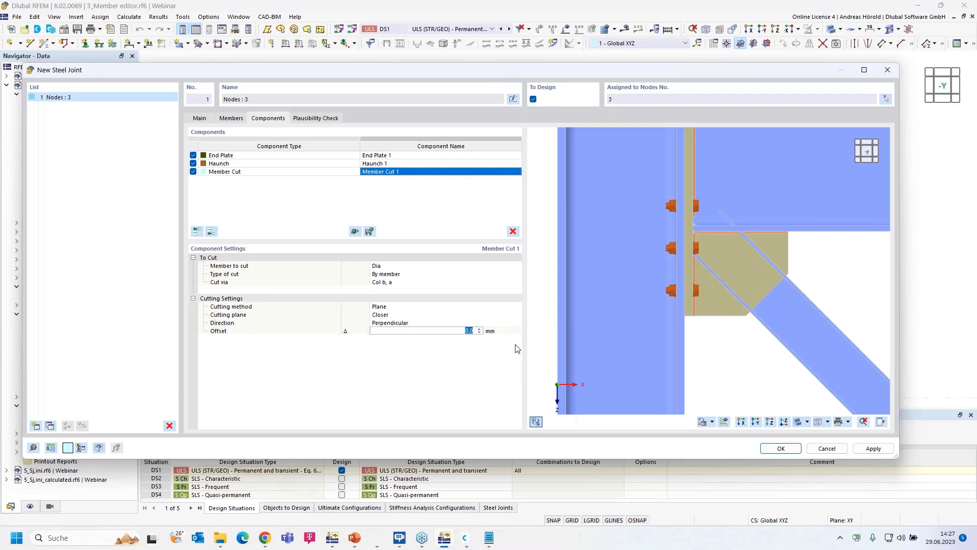
{"action": "type", "text": "10"}
{"action": "key", "text": "Return"}
{"action": "mouse_move", "coordinate": [834, 283]}
{"action": "middle_mouse_down", "text": "ctrl"}
{"action": "mouse_move", "coordinate": [743, 306]}
{"action": "mouse_move", "coordinate": [829, 285]}
{"action": "mouse_move", "coordinate": [823, 289]}
{"action": "middle_mouse_up", "text": "ctrl"}
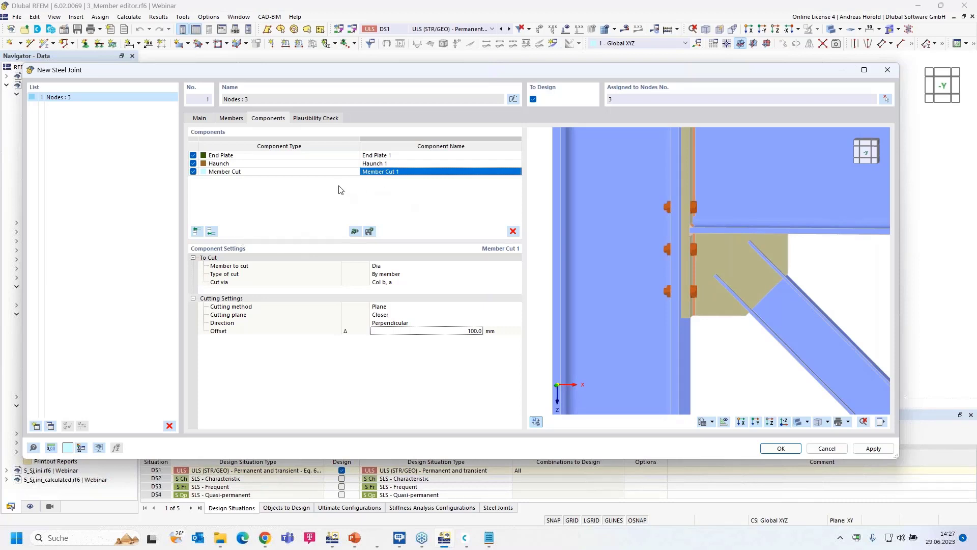
Add a Member Editor component after the member cut, with member plate Dia | Flange 1 as the object to modify
{"action": "left_click", "coordinate": [211, 233]}
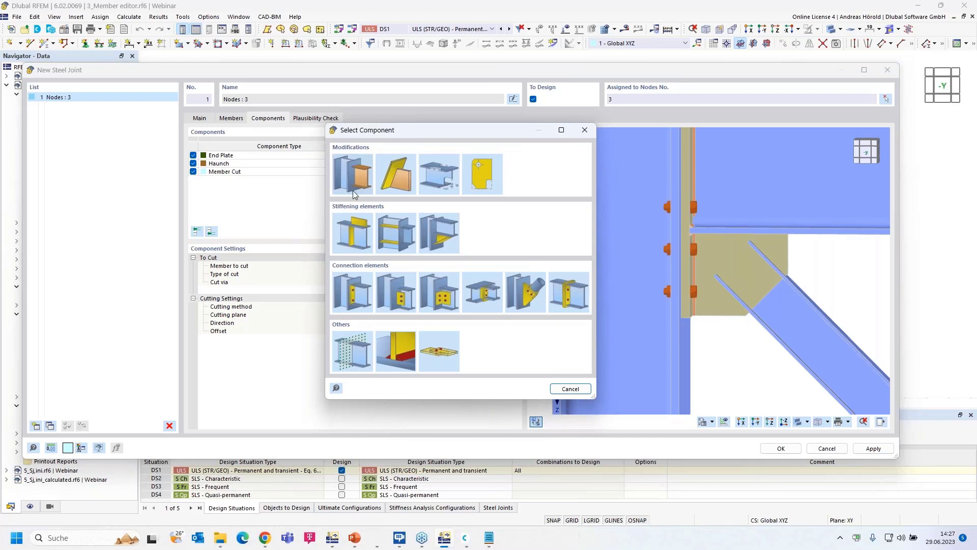
{"action": "left_click", "coordinate": [441, 174]}
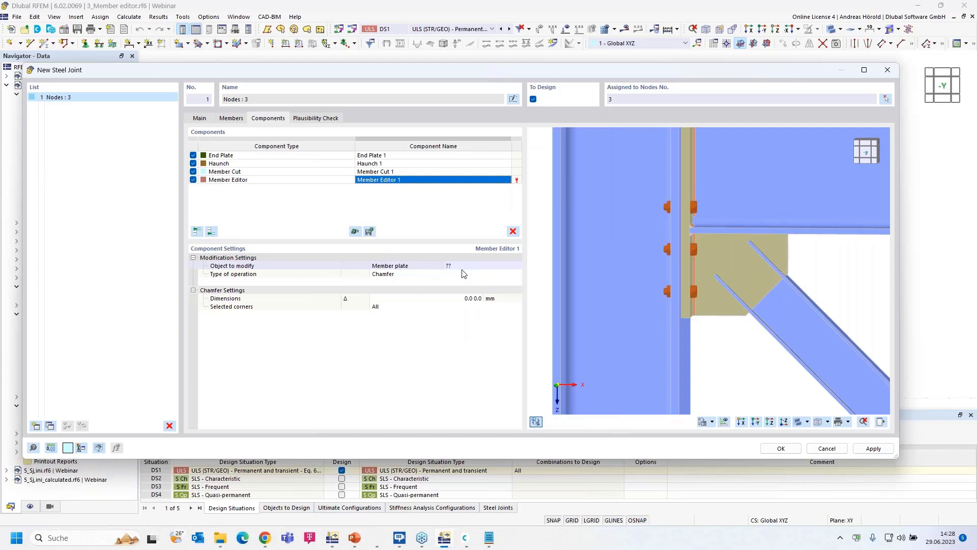
{"action": "left_click", "coordinate": [496, 266]}
{"action": "left_click", "coordinate": [507, 265]}
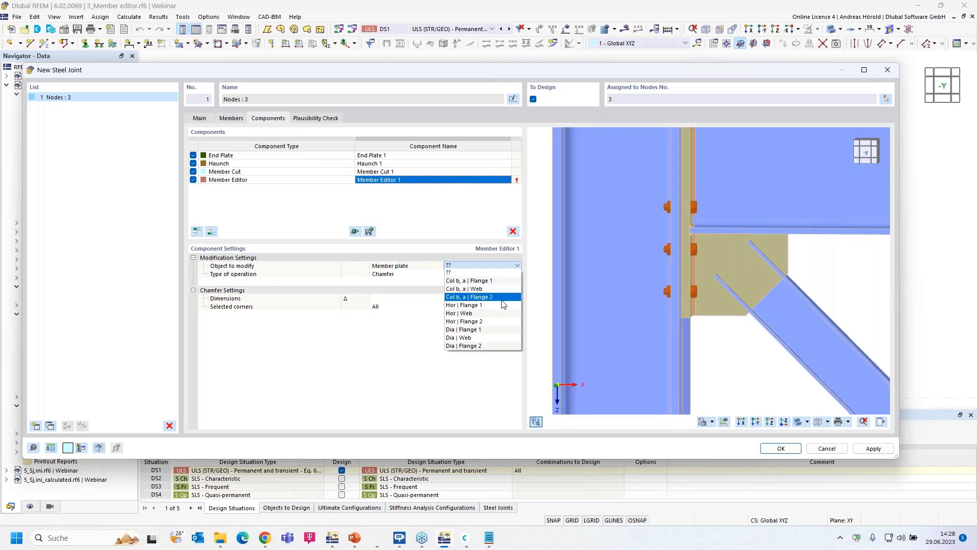
{"action": "left_click", "coordinate": [496, 330]}
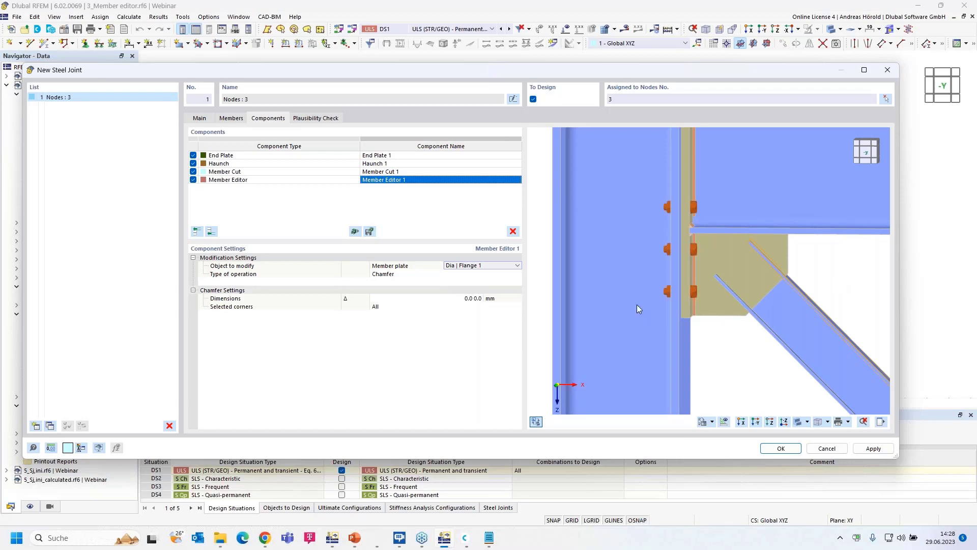
Set the member editor's type of operation on the diagonal's Flange 1 to End offset
{"action": "left_click", "coordinate": [390, 277]}
{"action": "left_click", "coordinate": [402, 275]}
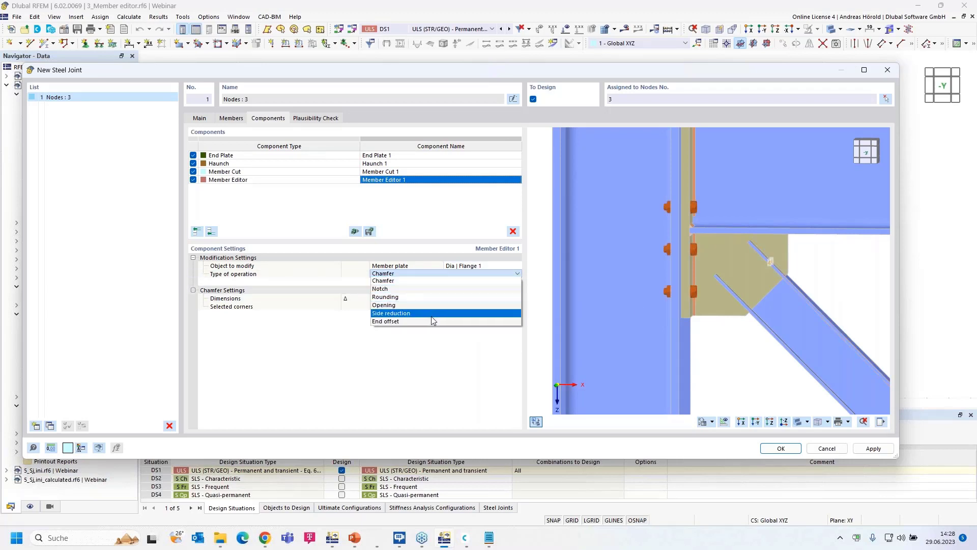
{"action": "key", "text": "Escape"}
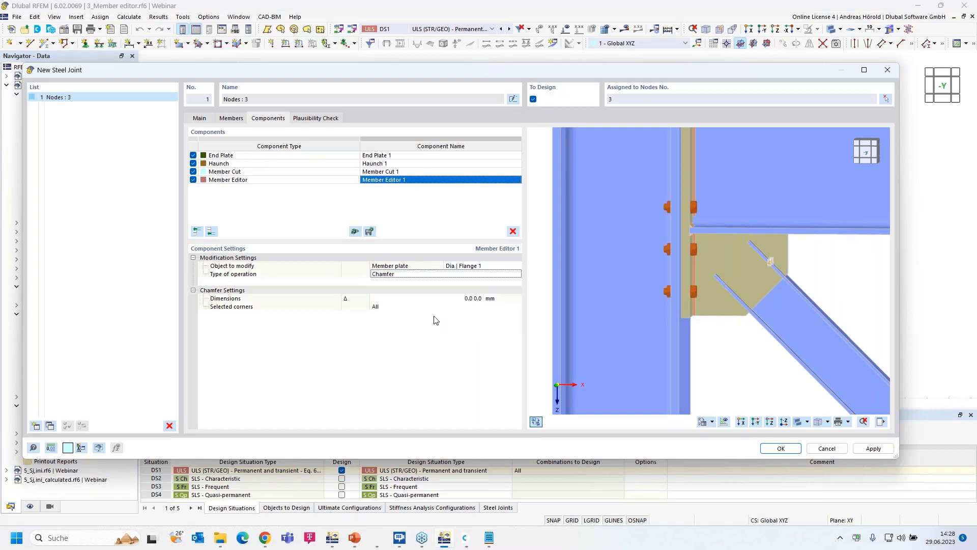
{"action": "left_click", "coordinate": [502, 274]}
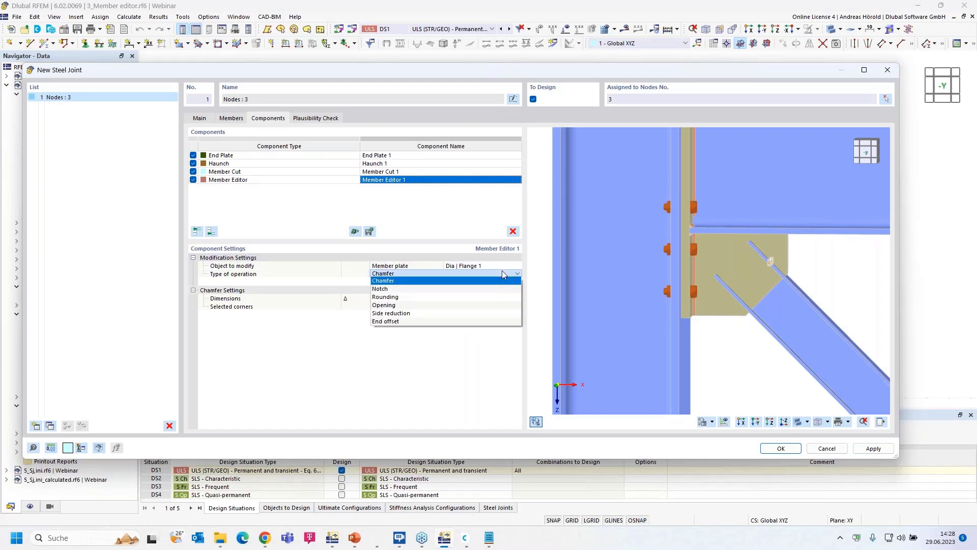
{"action": "left_click", "coordinate": [494, 321]}
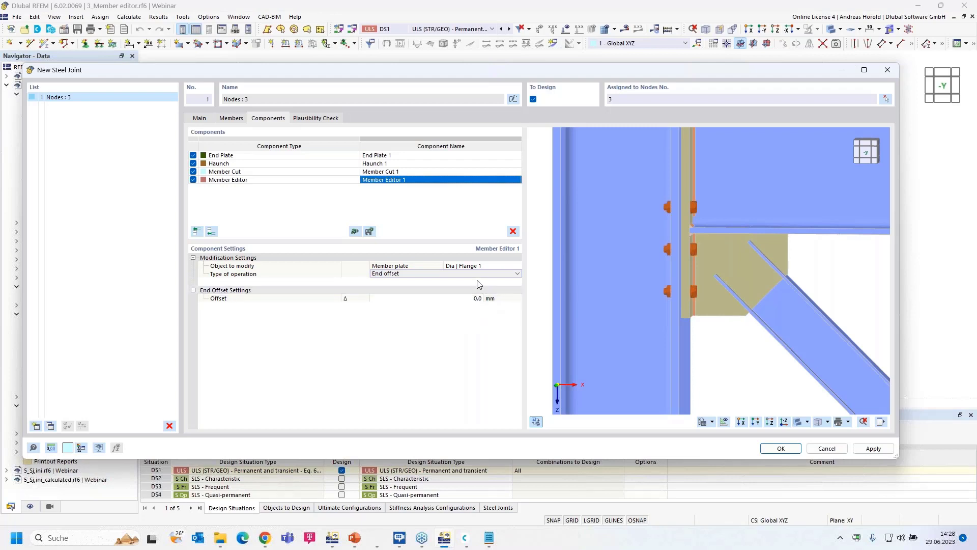
Set the end offset of the diagonal's Flange 1 to 130 mm and inspect the shortened flange at the haunch
{"action": "left_click", "coordinate": [477, 299]}
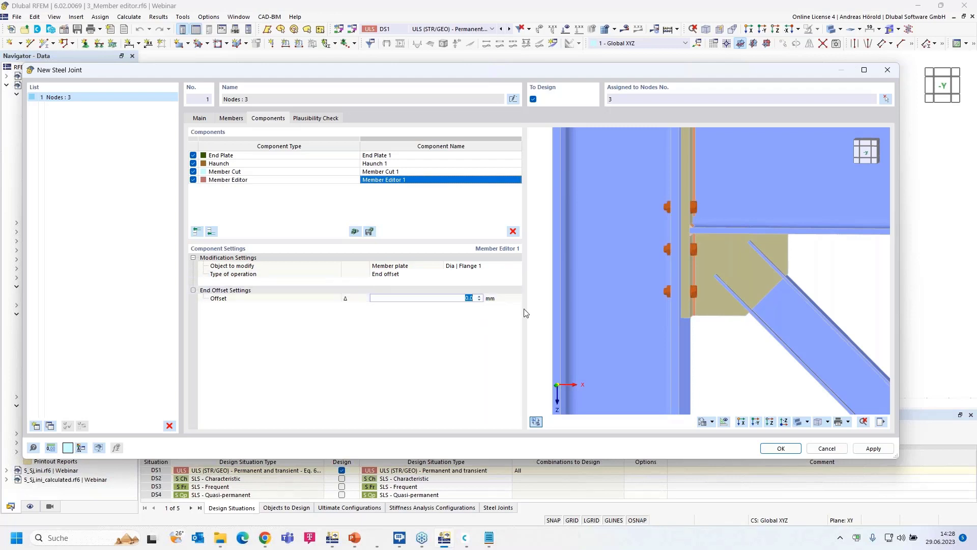
{"action": "type", "text": "130"}
{"action": "key", "text": "Return"}
{"action": "middle_click_drag", "start_coordinate": [837, 293], "coordinate": [800, 365], "text": "ctrl"}
{"action": "scroll", "coordinate": [798, 307], "scroll_direction": "up", "scroll_amount": 4}
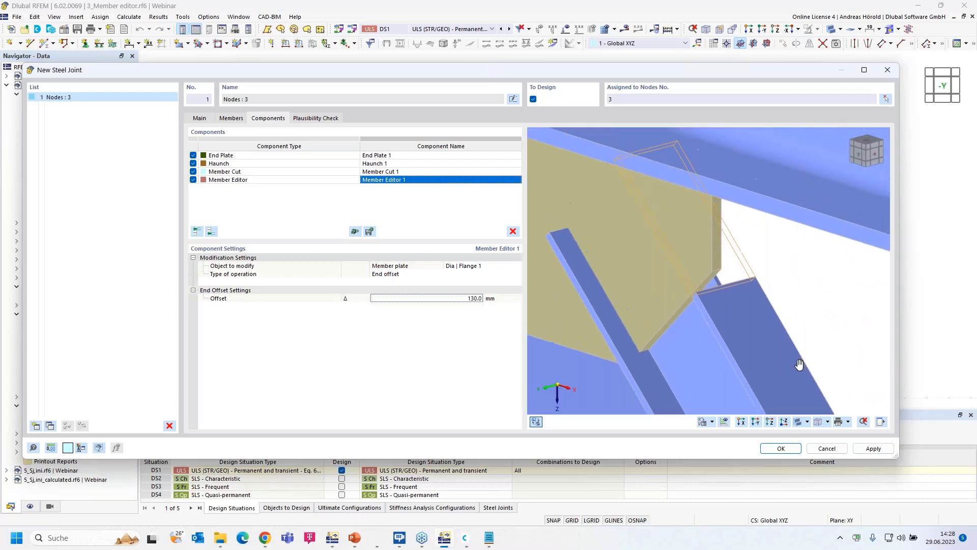
{"action": "scroll", "coordinate": [799, 365], "scroll_direction": "down", "scroll_amount": 2}
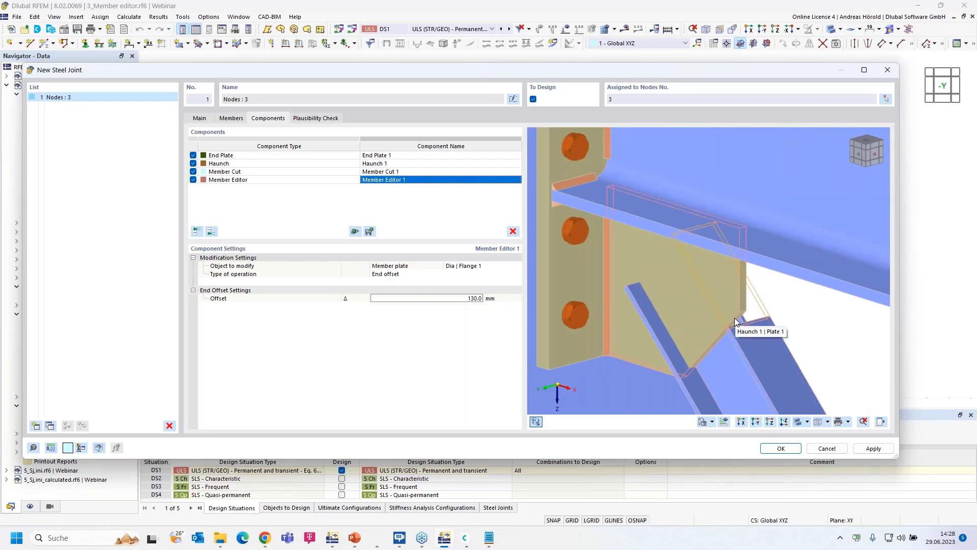
{"action": "scroll", "coordinate": [734, 317], "scroll_direction": "down", "scroll_amount": 2}
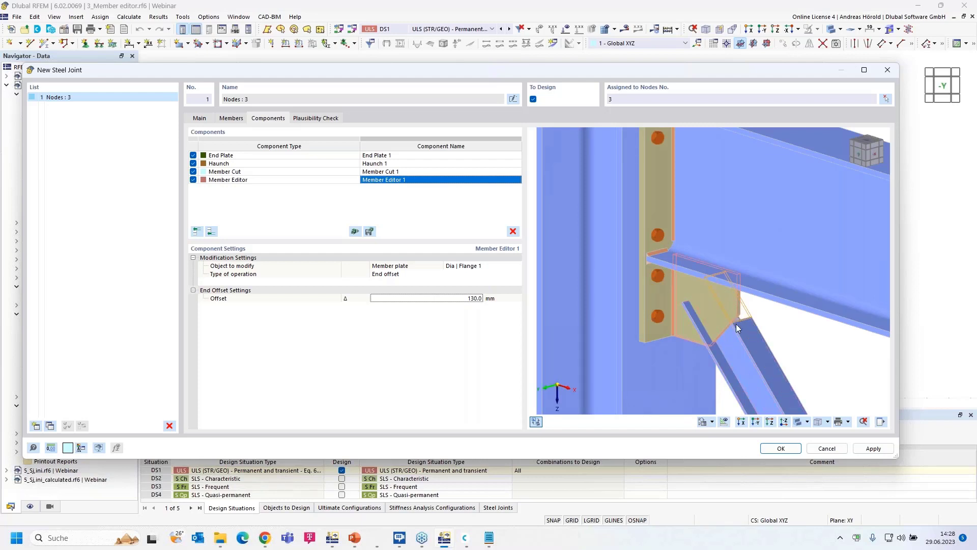
Copy the member editor component to the end of the component list and open the copy's member plate selection
{"action": "right_click", "coordinate": [311, 180]}
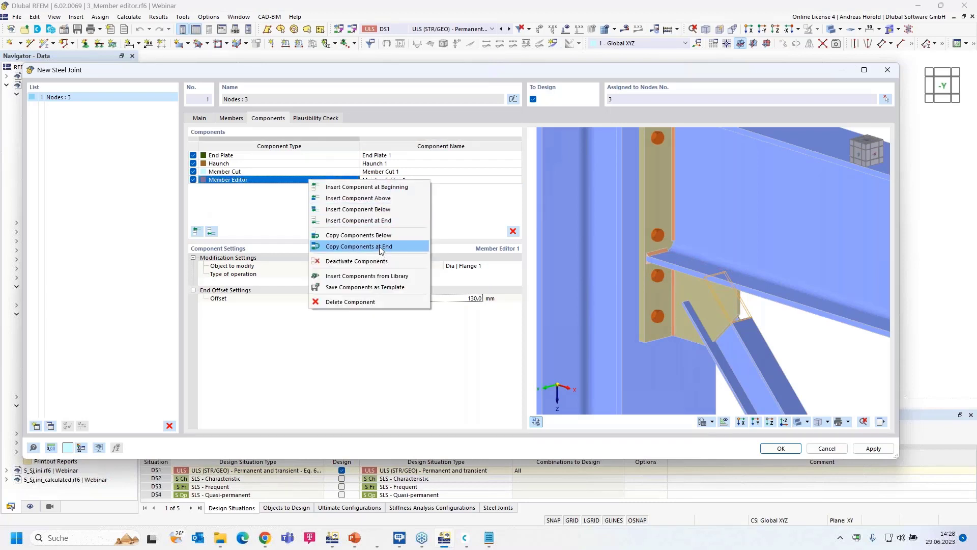
{"action": "left_click", "coordinate": [380, 246]}
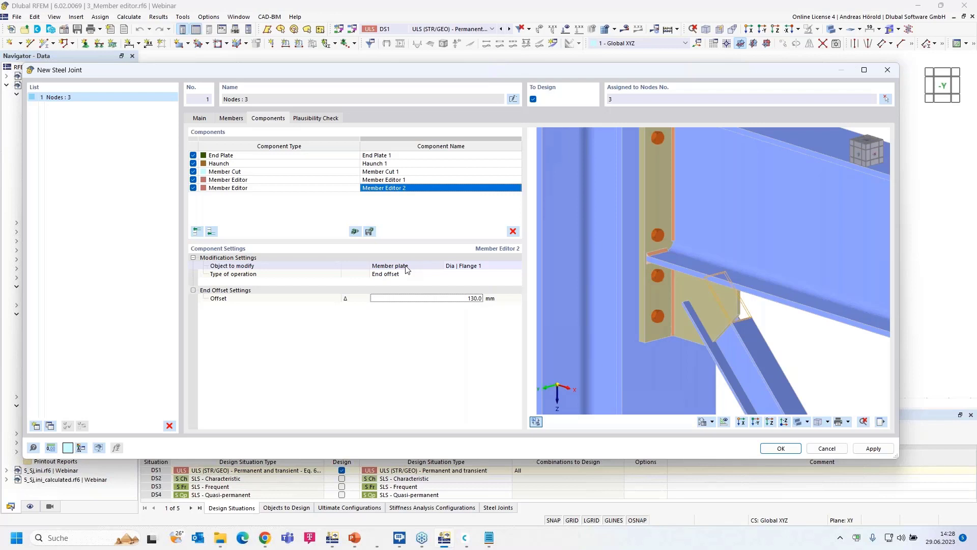
{"action": "left_click", "coordinate": [518, 266]}
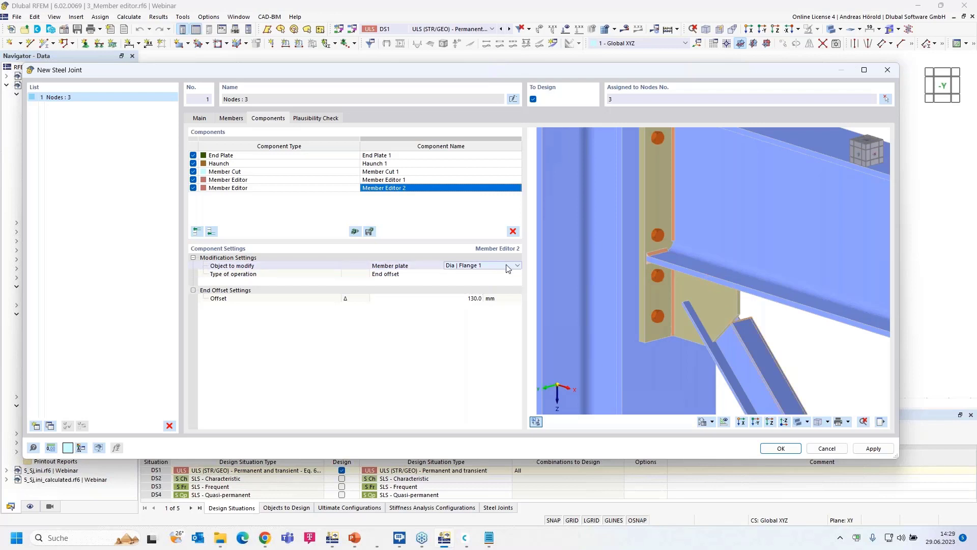
Change the member plate modified by Member Editor 2 to Dia | Flange 2
{"action": "left_click", "coordinate": [519, 268]}
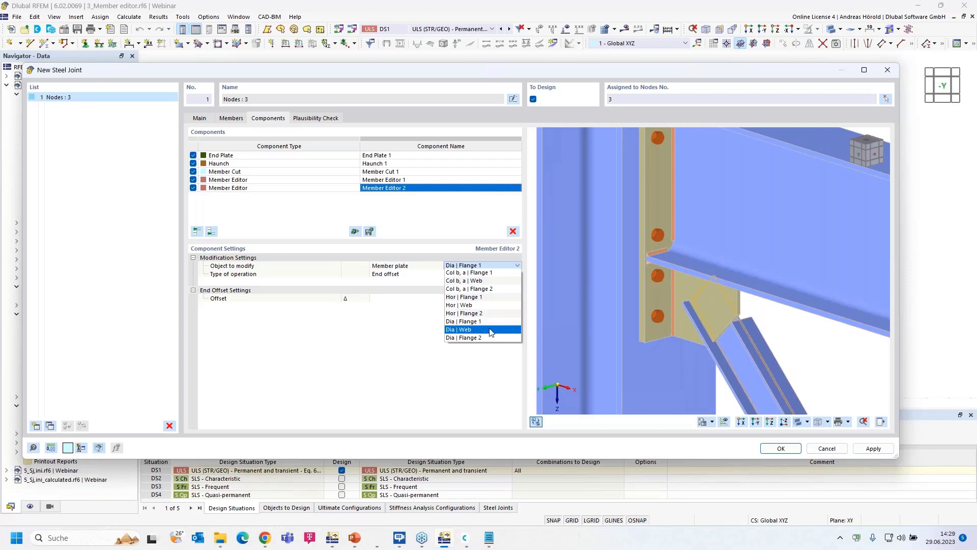
{"action": "left_click", "coordinate": [491, 337]}
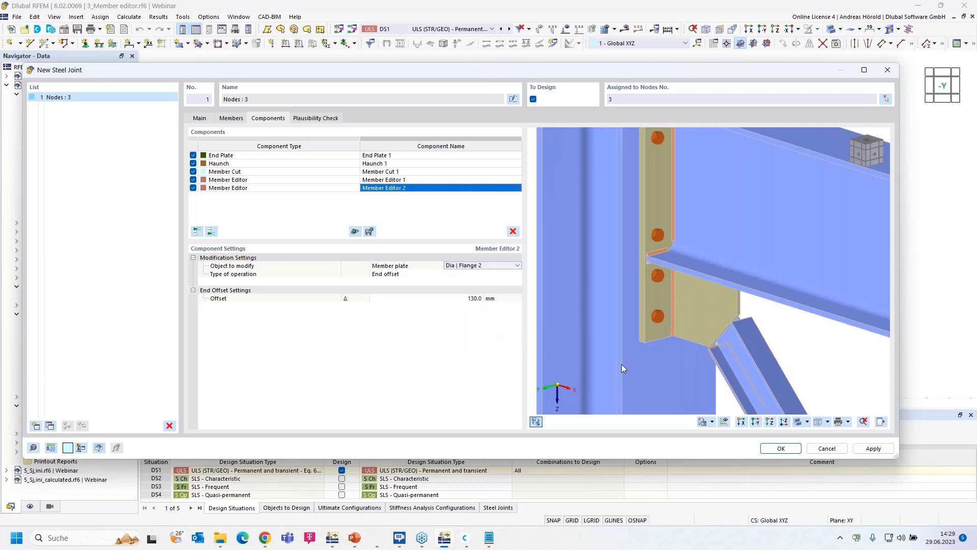
{"action": "middle_click_drag", "start_coordinate": [621, 364], "coordinate": [729, 348], "text": "ctrl"}
{"action": "scroll", "coordinate": [728, 334], "scroll_direction": "up", "scroll_amount": 4}
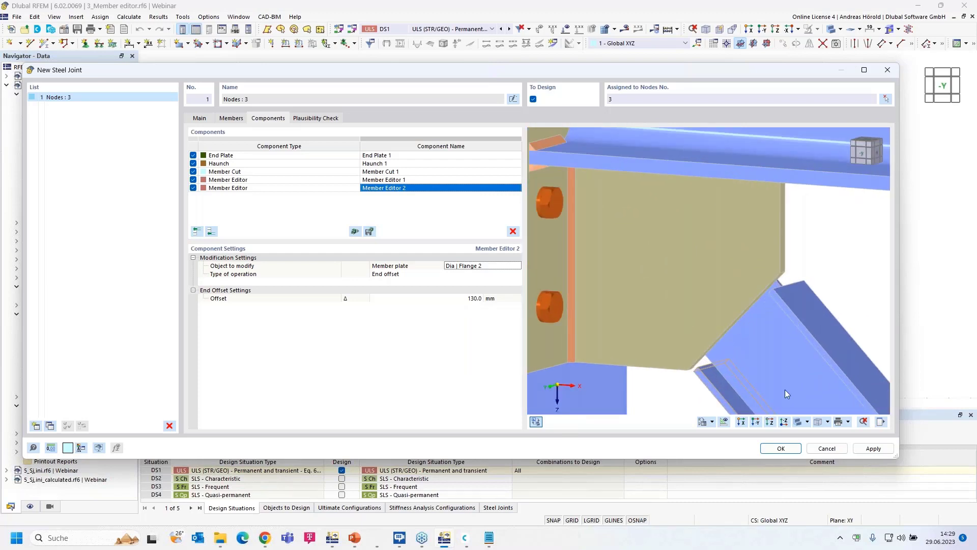
Examine how the cut-back diagonal sits beside the haunch plate, viewing the joint along the X-axis and from the side
{"action": "left_click", "coordinate": [741, 422]}
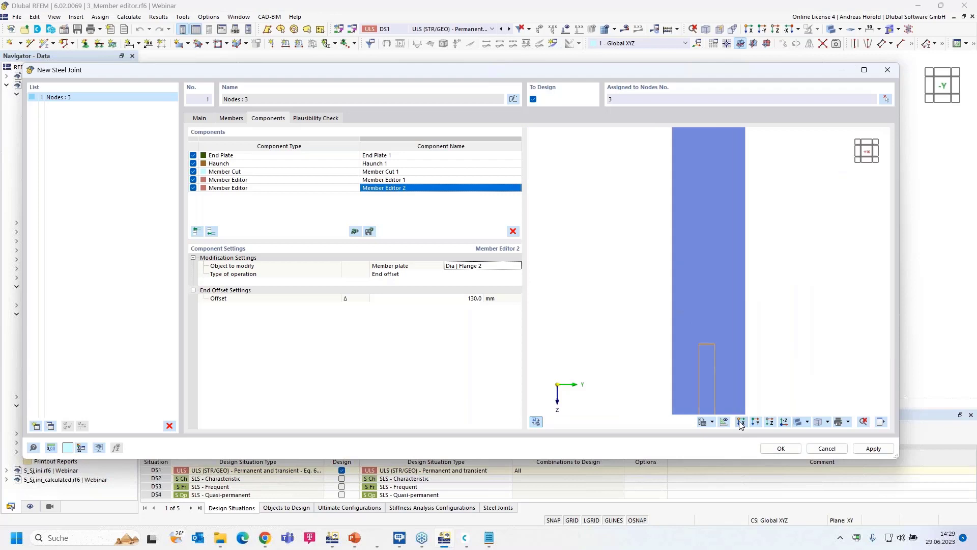
{"action": "middle_click_drag", "start_coordinate": [798, 349], "coordinate": [575, 349], "text": "ctrl"}
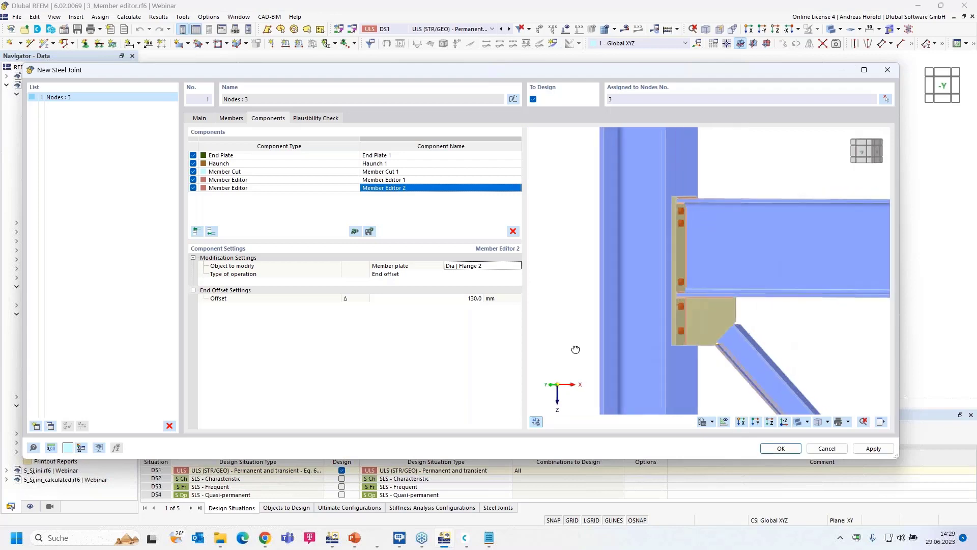
{"action": "middle_click_drag", "start_coordinate": [806, 346], "coordinate": [685, 340], "text": "ctrl"}
{"action": "scroll", "coordinate": [715, 328], "scroll_direction": "up", "scroll_amount": 5}
{"action": "scroll", "coordinate": [714, 327], "scroll_direction": "up", "scroll_amount": 2}
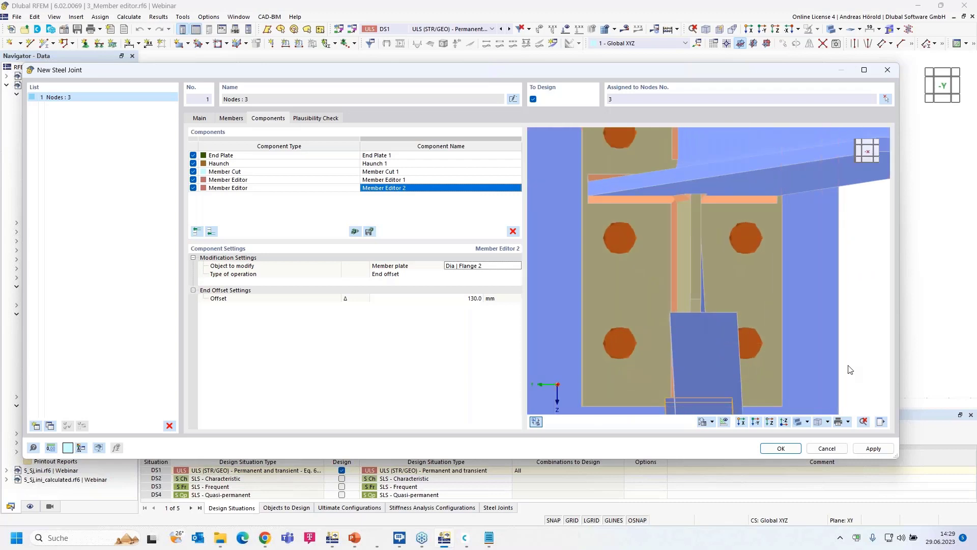
{"action": "mouse_move", "coordinate": [848, 369]}
{"action": "middle_mouse_down", "text": "ctrl"}
{"action": "mouse_move", "coordinate": [835, 368]}
{"action": "mouse_move", "coordinate": [841, 362]}
{"action": "middle_mouse_up", "text": "ctrl"}
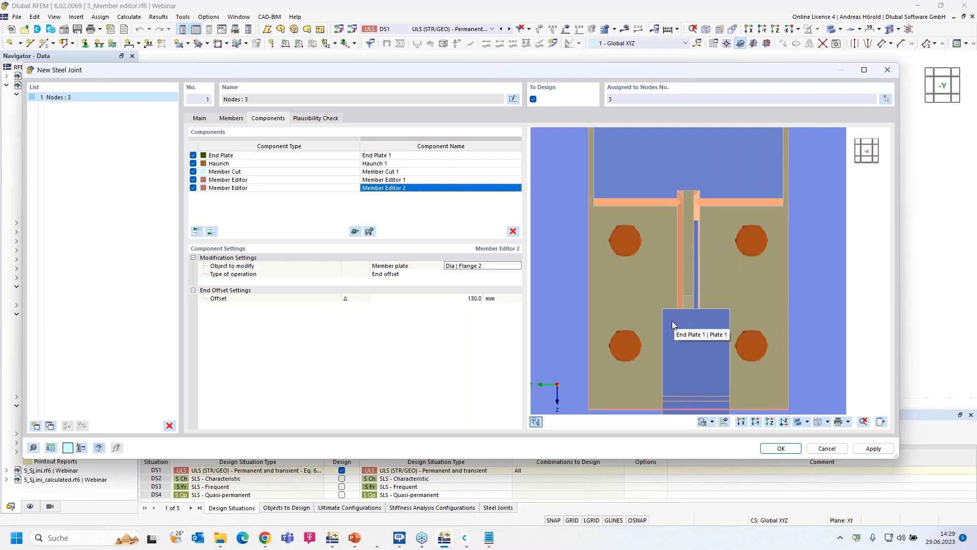
{"action": "middle_click_drag", "start_coordinate": [672, 321], "coordinate": [740, 303], "text": "ctrl"}
{"action": "scroll", "coordinate": [762, 321], "scroll_direction": "down", "scroll_amount": 4}
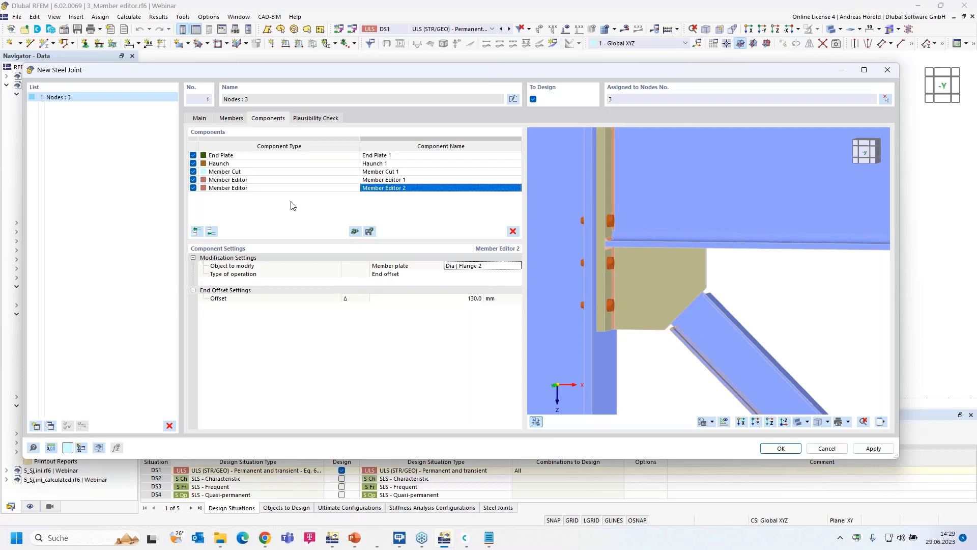
Add a Fasteners component to the joint and set its first connected component to the plate Haunch 1 | Plate 1
{"action": "left_click", "coordinate": [211, 232]}
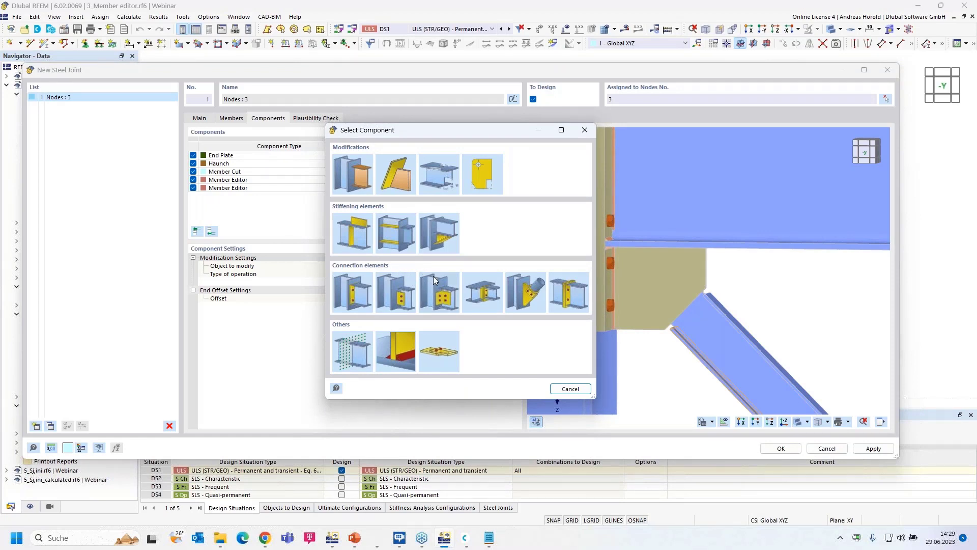
{"action": "left_click", "coordinate": [440, 351]}
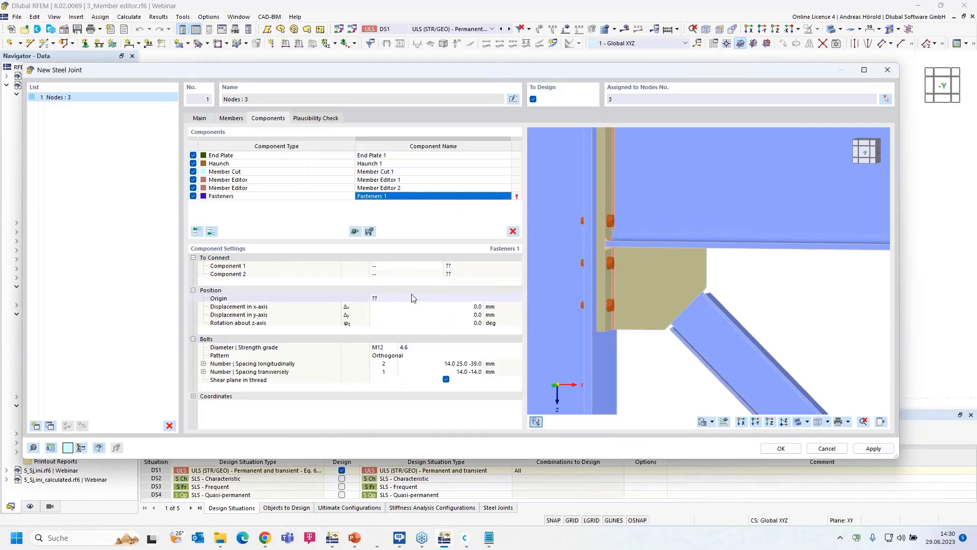
{"action": "left_click", "coordinate": [405, 266]}
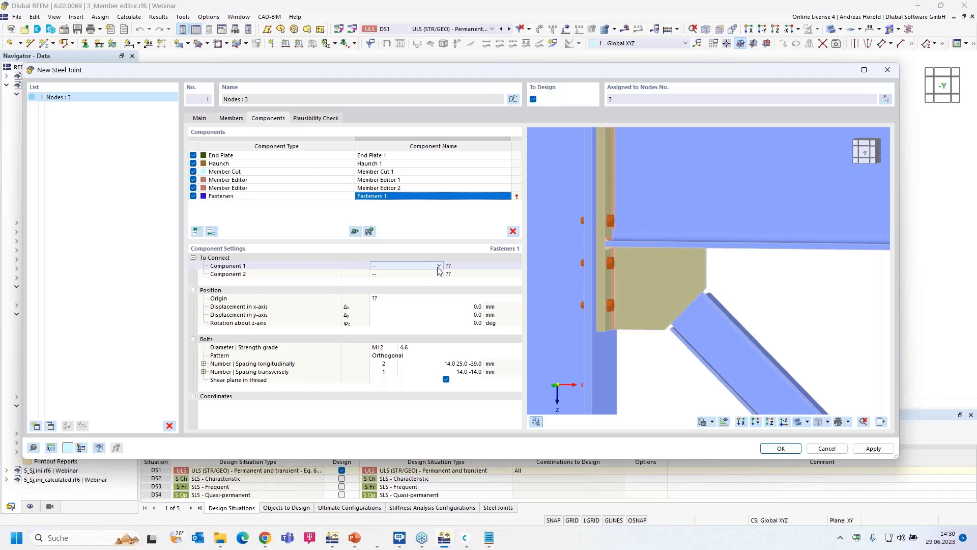
{"action": "left_click", "coordinate": [439, 266]}
{"action": "left_click", "coordinate": [427, 268]}
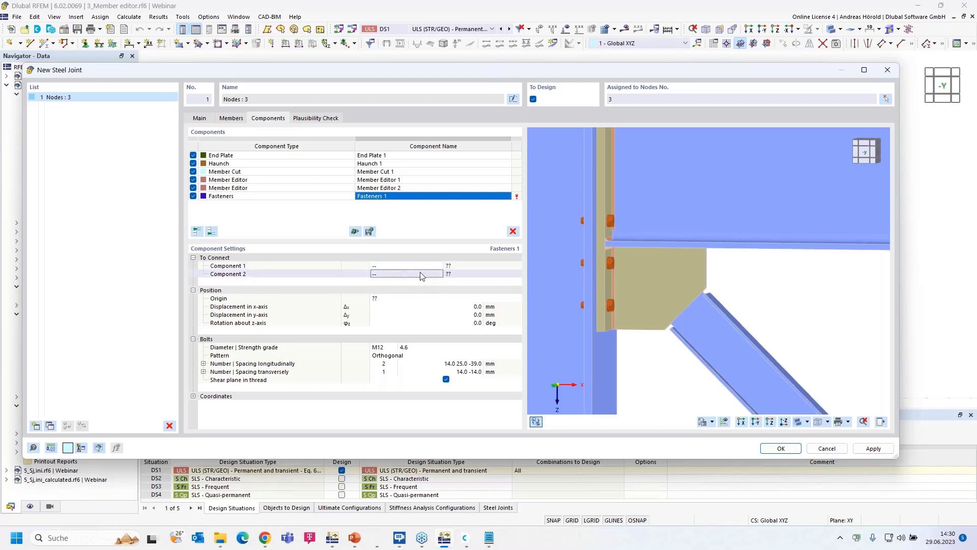
{"action": "left_click", "coordinate": [440, 264]}
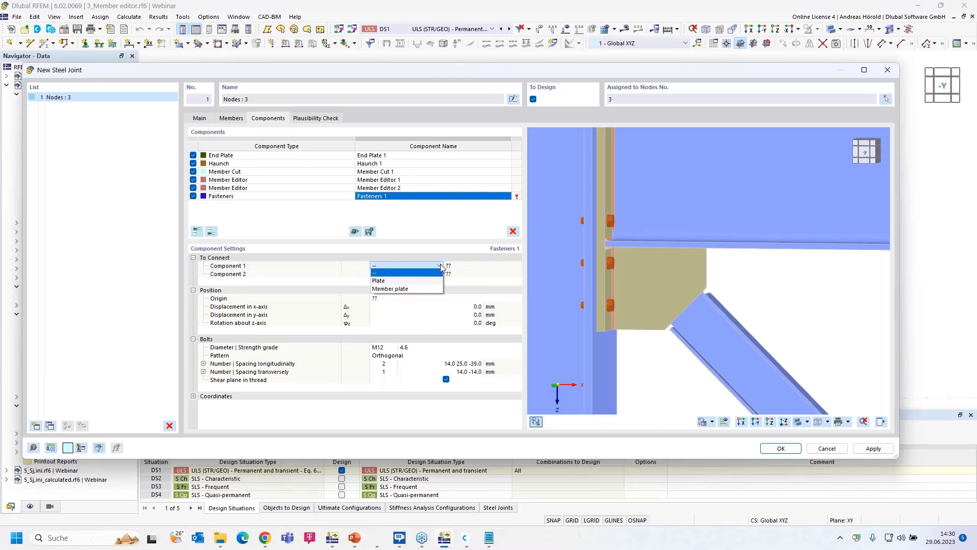
{"action": "left_click", "coordinate": [429, 281]}
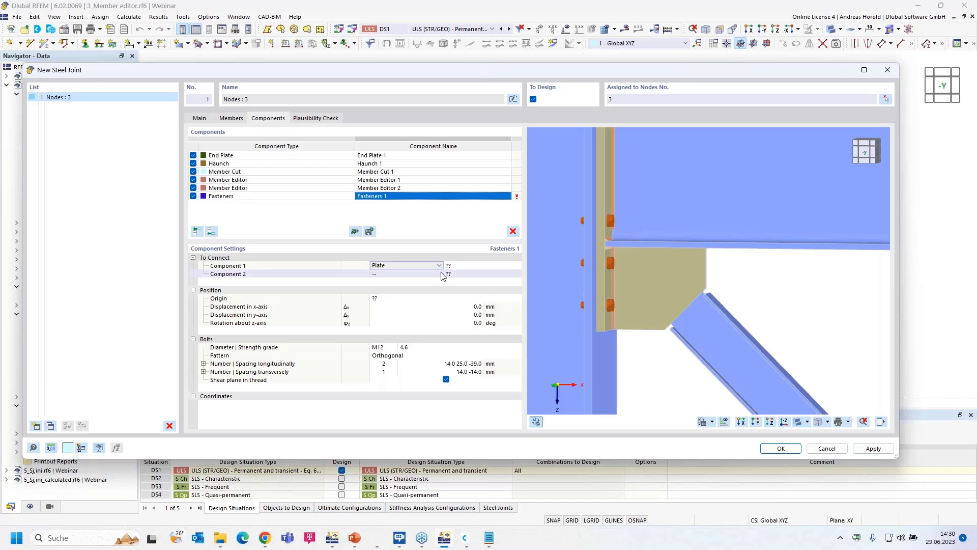
{"action": "left_click", "coordinate": [467, 269]}
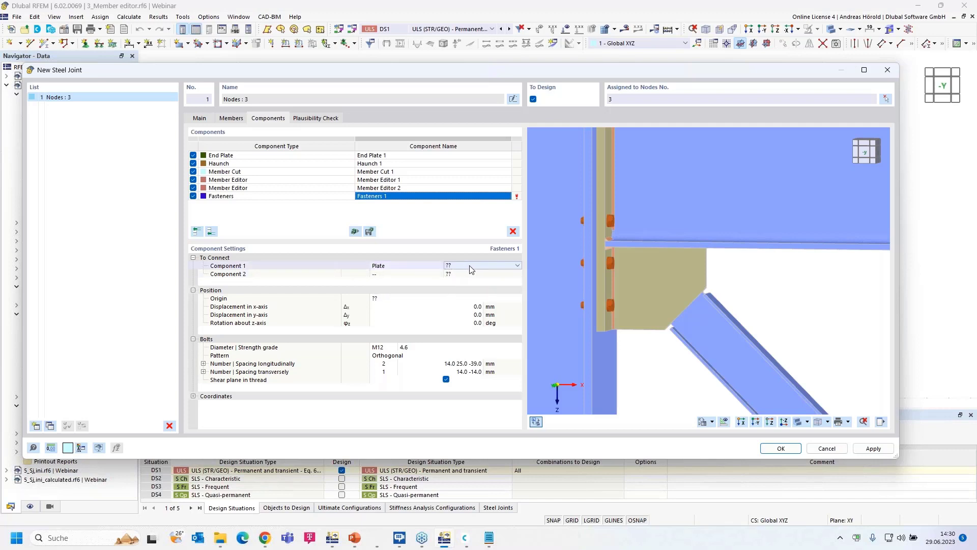
{"action": "left_click", "coordinate": [488, 268]}
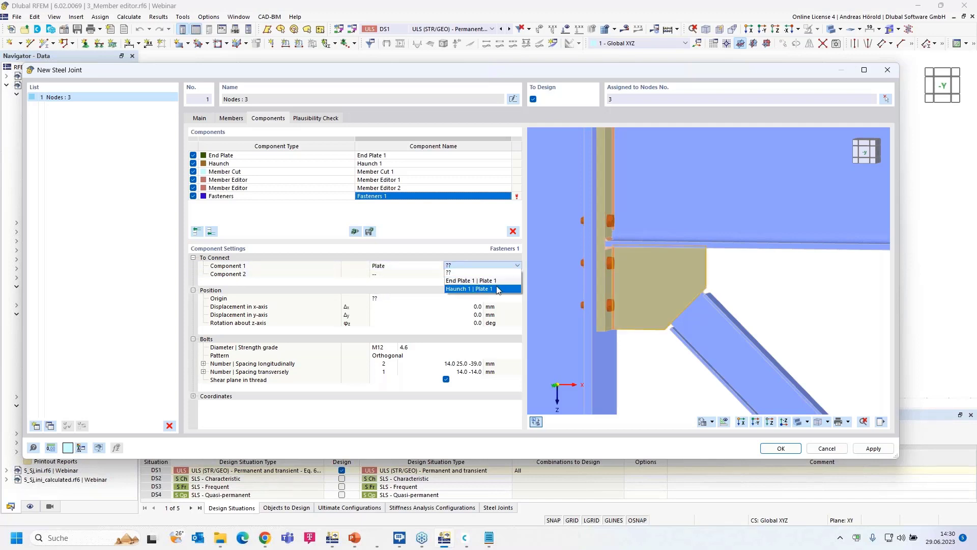
{"action": "left_click", "coordinate": [488, 288]}
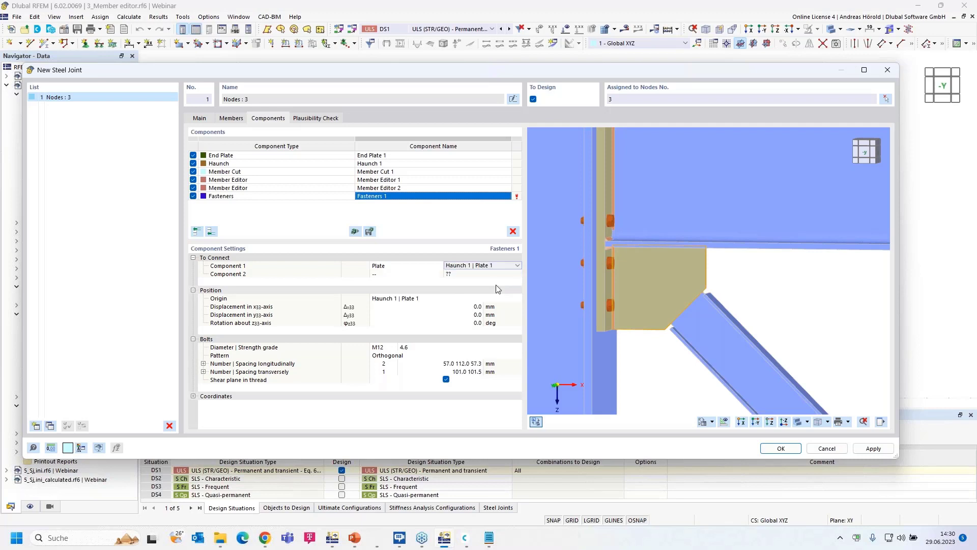
Set the second connected component of Fasteners 1 to the member plate Dia | Web
{"action": "left_click", "coordinate": [407, 275]}
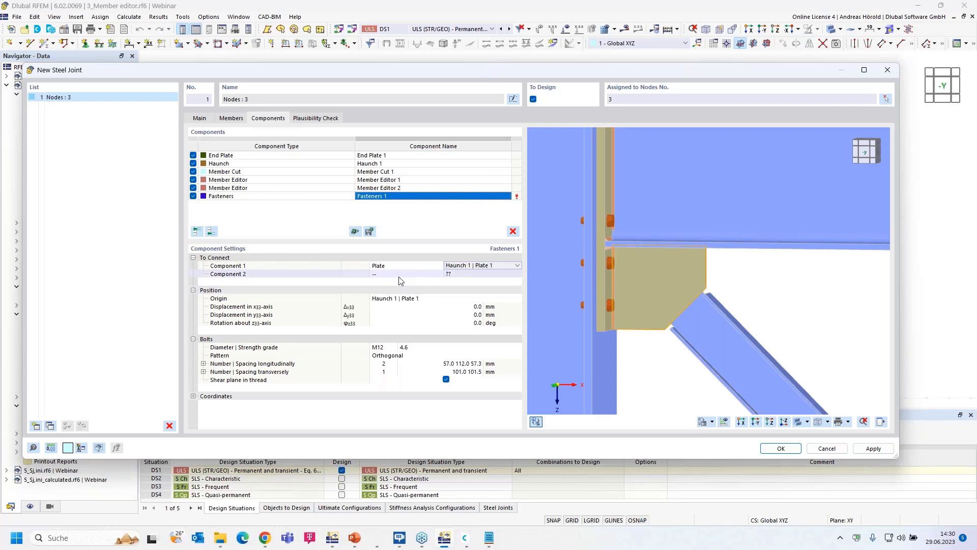
{"action": "left_click", "coordinate": [430, 276]}
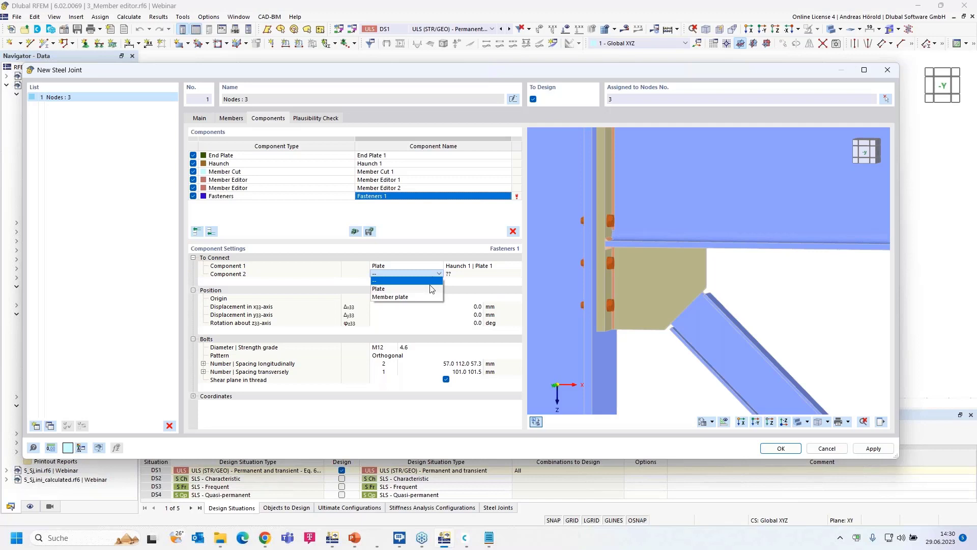
{"action": "left_click", "coordinate": [411, 297]}
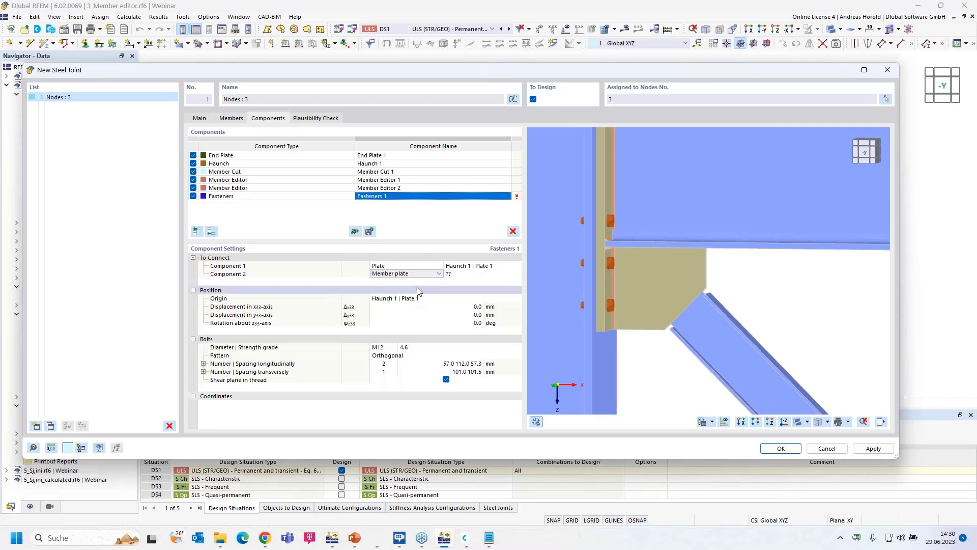
{"action": "left_click", "coordinate": [448, 274]}
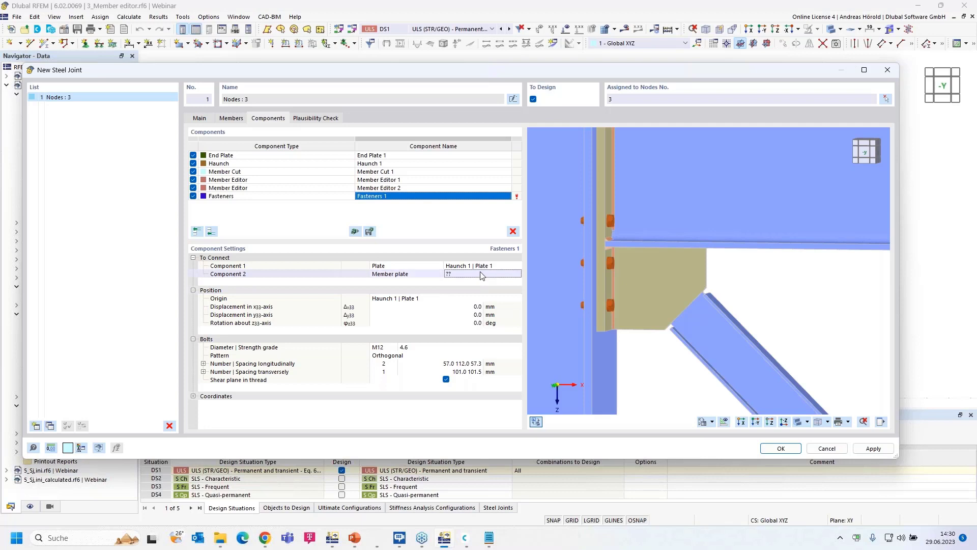
{"action": "left_click", "coordinate": [518, 274]}
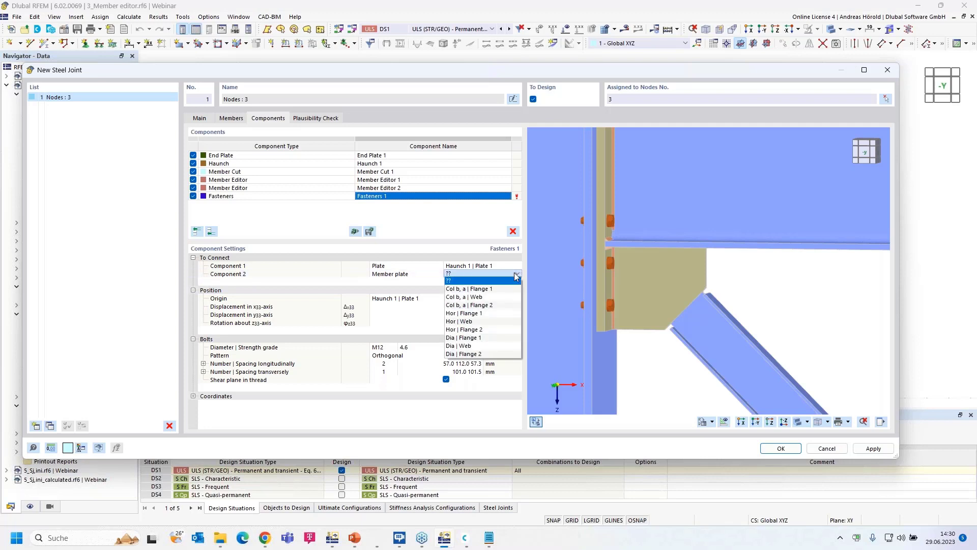
{"action": "left_click", "coordinate": [465, 346]}
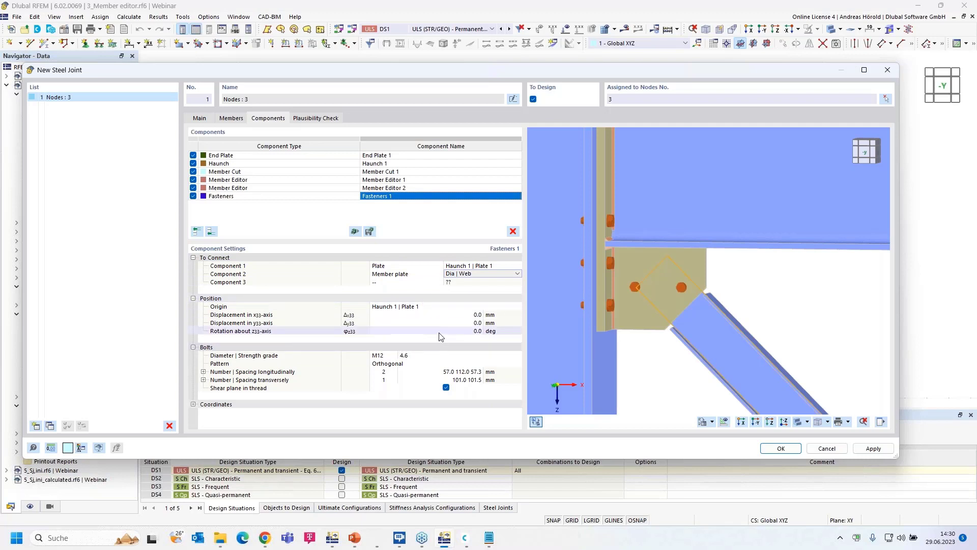
Set the position origin of Fasteners 1 to Dia | Web
{"action": "left_click", "coordinate": [410, 307]}
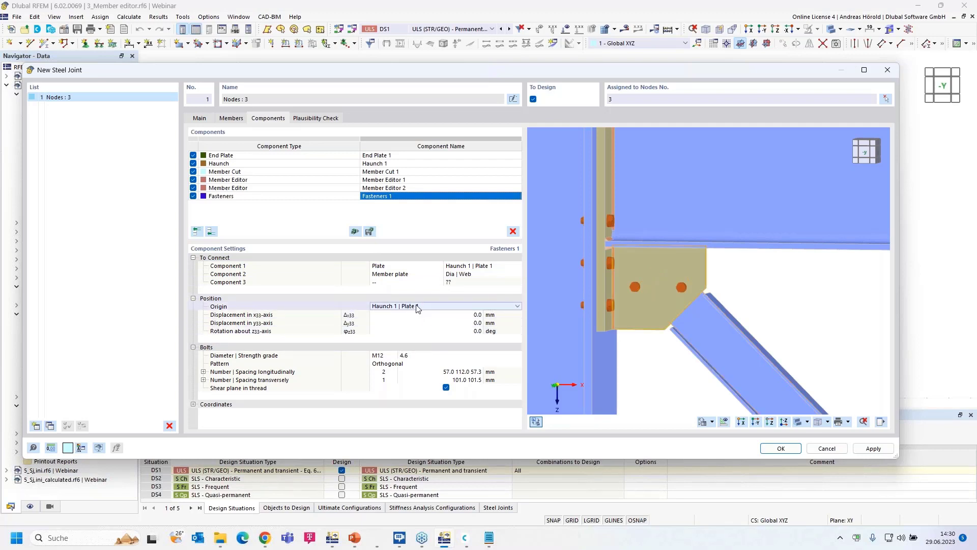
{"action": "left_click", "coordinate": [416, 307]}
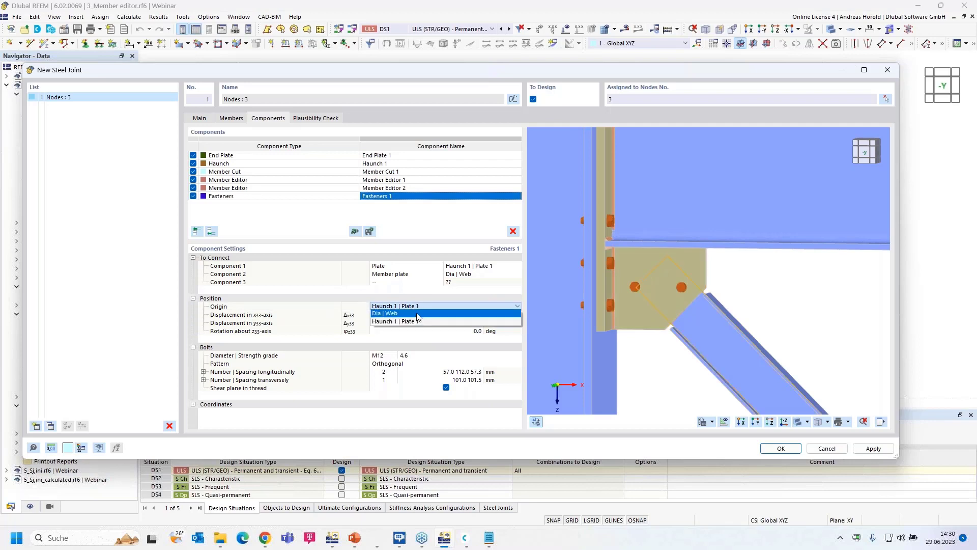
{"action": "left_click", "coordinate": [417, 316]}
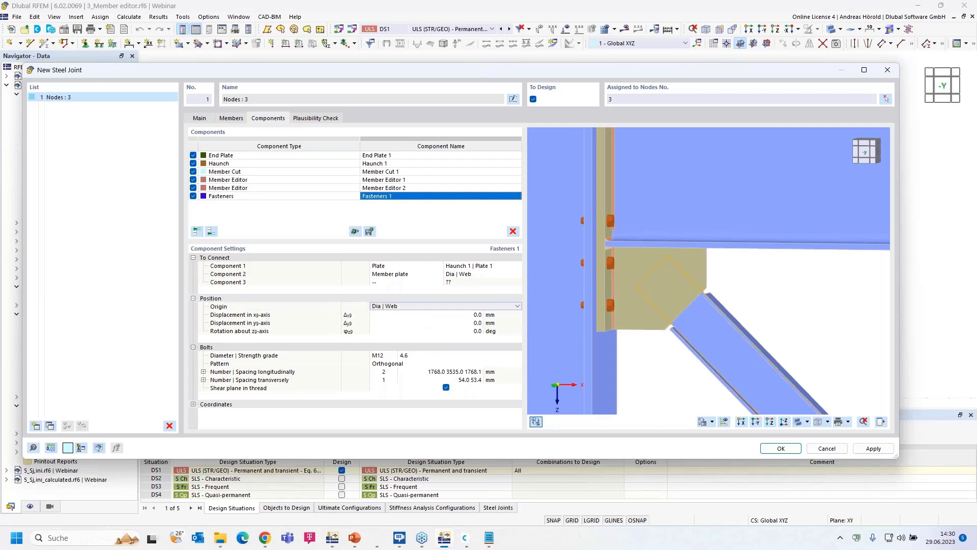
Set the bolts of Fasteners 1 to diameter M14 and strength grade 10.9
{"action": "left_click", "coordinate": [389, 355]}
{"action": "left_click", "coordinate": [393, 356]}
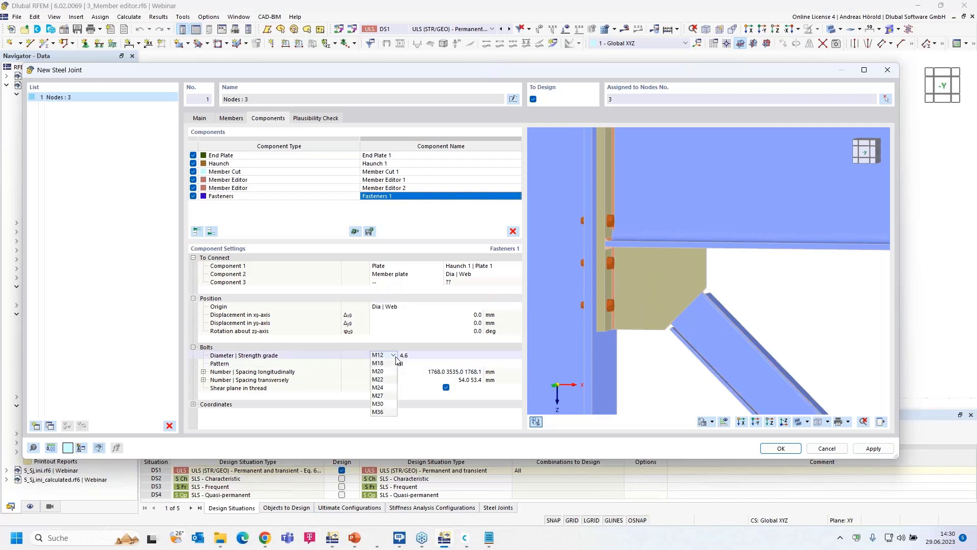
{"action": "left_click", "coordinate": [388, 371]}
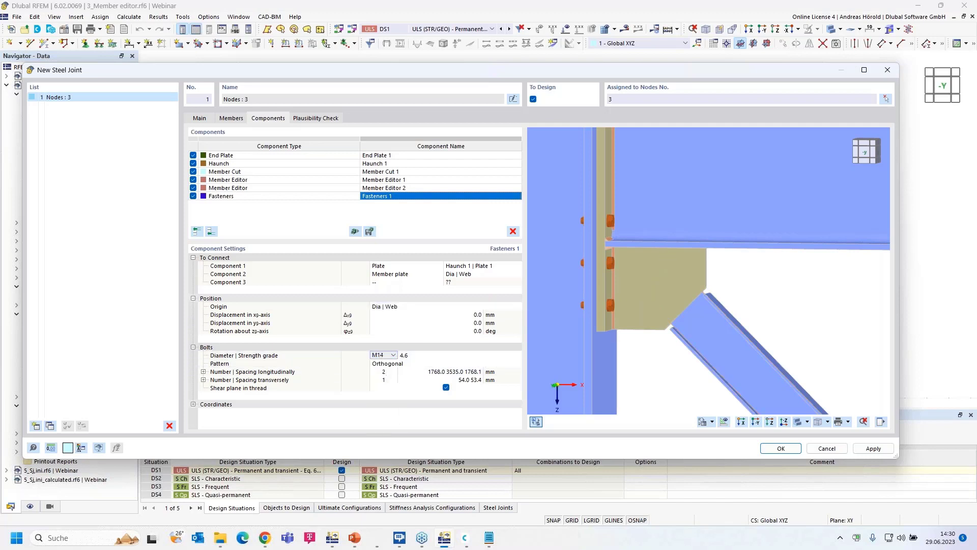
{"action": "left_click", "coordinate": [427, 357]}
{"action": "left_click", "coordinate": [433, 356]}
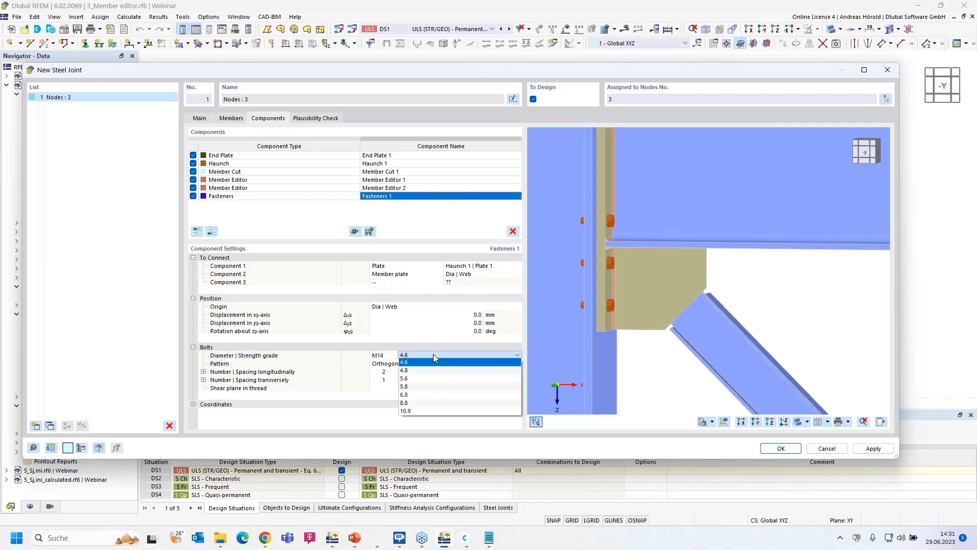
{"action": "left_click", "coordinate": [418, 409]}
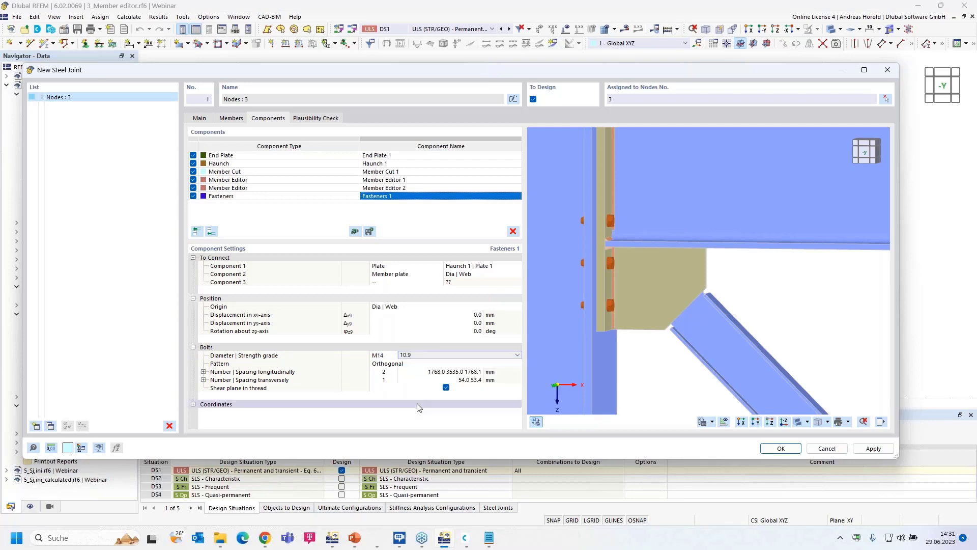
Set the longitudinal bolt spacing of Fasteners 1 to 400 mm from the start and 50 mm between the bolts
{"action": "left_click", "coordinate": [410, 372]}
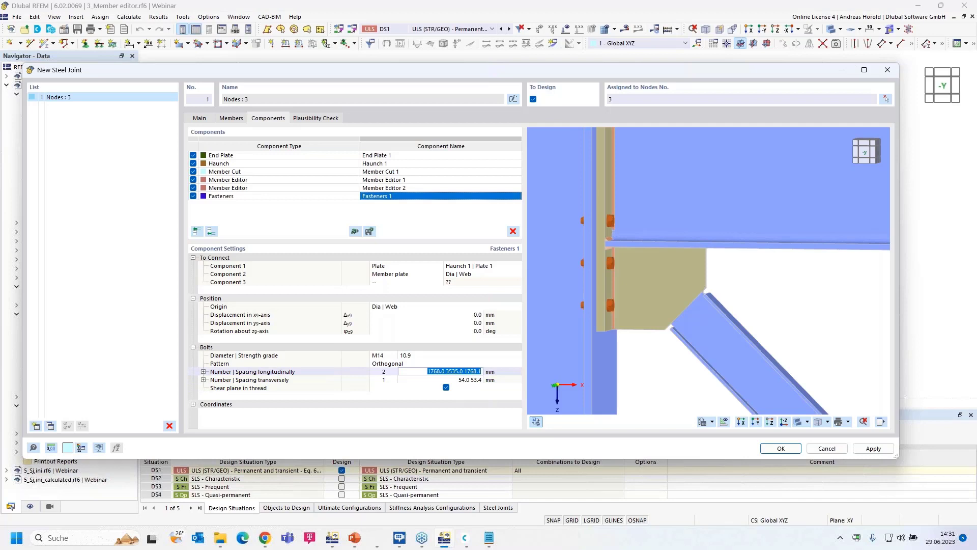
{"action": "type", "text": "4"}
{"action": "type", "text": "00.0 "}
{"action": "type", "text": "50"}
{"action": "key", "text": "Tab"}
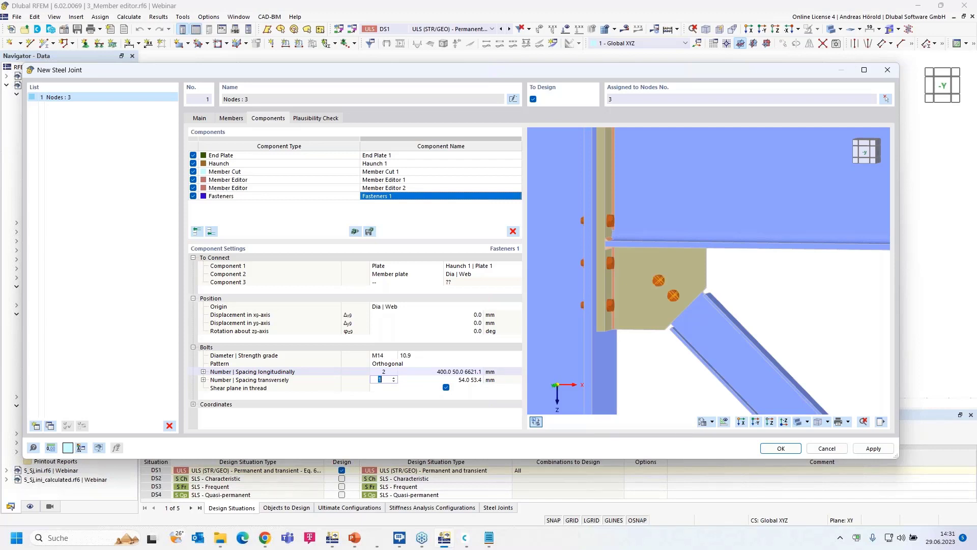
Set Fasteners 1 to two bolts transversely with a first spacing of 30 mm
{"action": "left_click", "coordinate": [393, 377]}
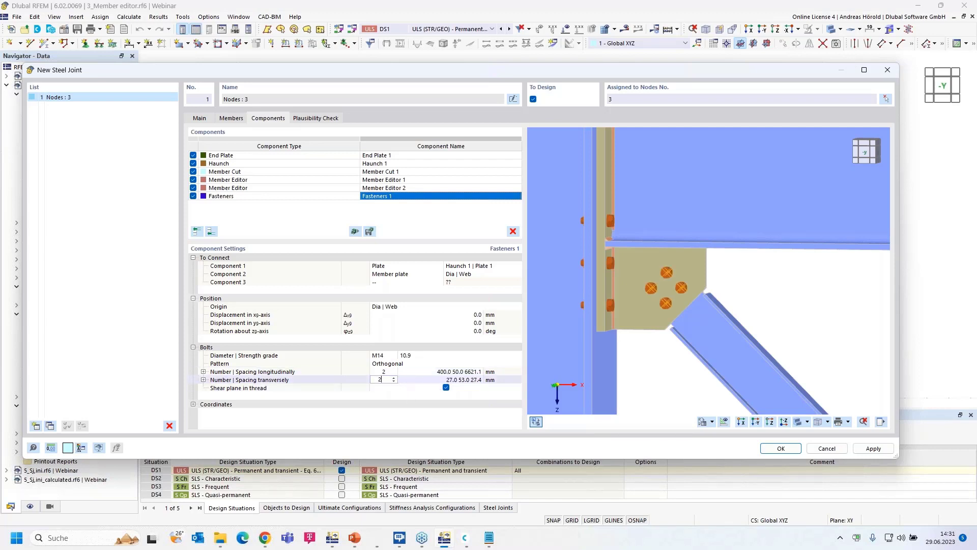
{"action": "key", "text": "Tab"}
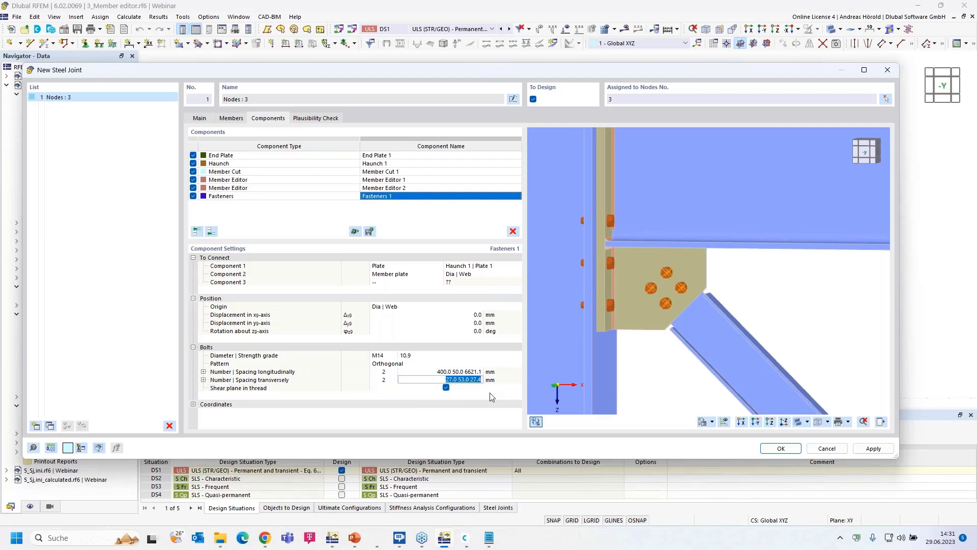
{"action": "type", "text": "30"}
{"action": "key", "text": "Return"}
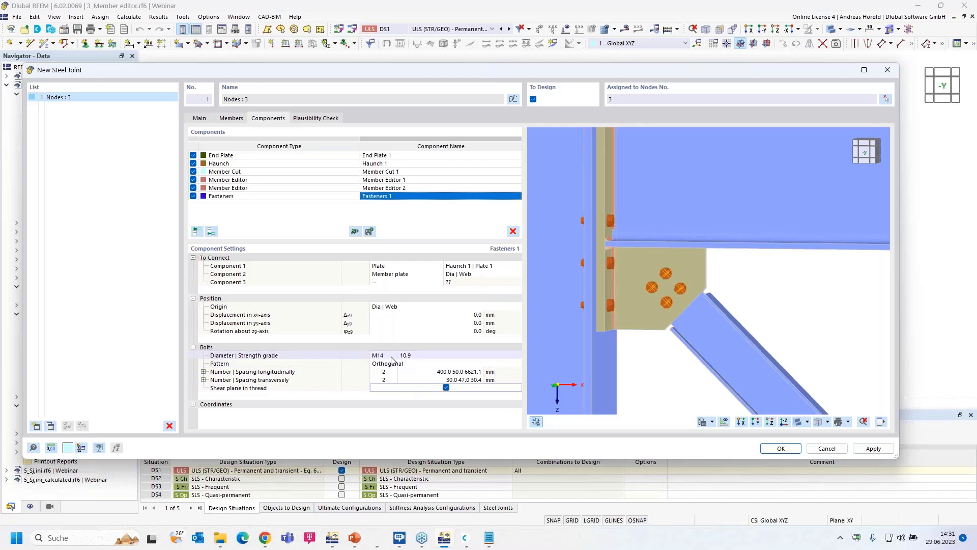
Copy the steel joint at node 3 and assign the copy to node 5 only
{"action": "mouse_move", "coordinate": [795, 302]}
{"action": "middle_mouse_down", "text": "ctrl"}
{"action": "mouse_move", "coordinate": [553, 315]}
{"action": "mouse_move", "coordinate": [800, 307]}
{"action": "middle_mouse_up", "text": "ctrl"}
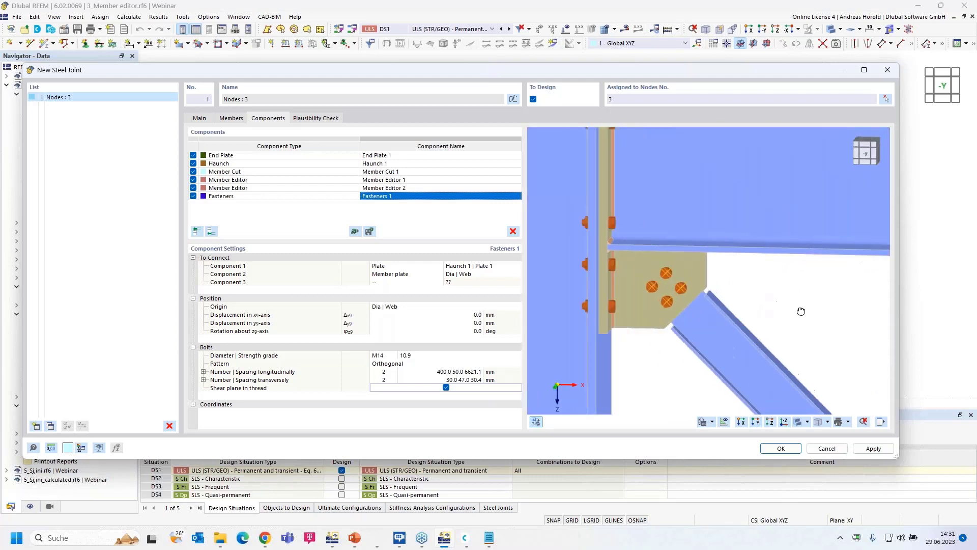
{"action": "scroll", "coordinate": [706, 294], "scroll_direction": "up", "scroll_amount": 2}
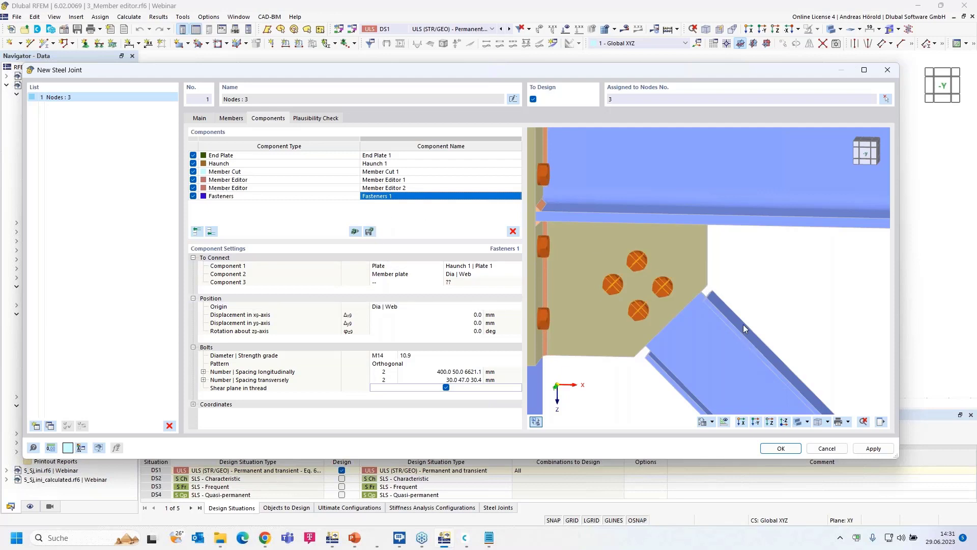
{"action": "middle_click_drag", "start_coordinate": [833, 313], "coordinate": [654, 326], "text": "ctrl"}
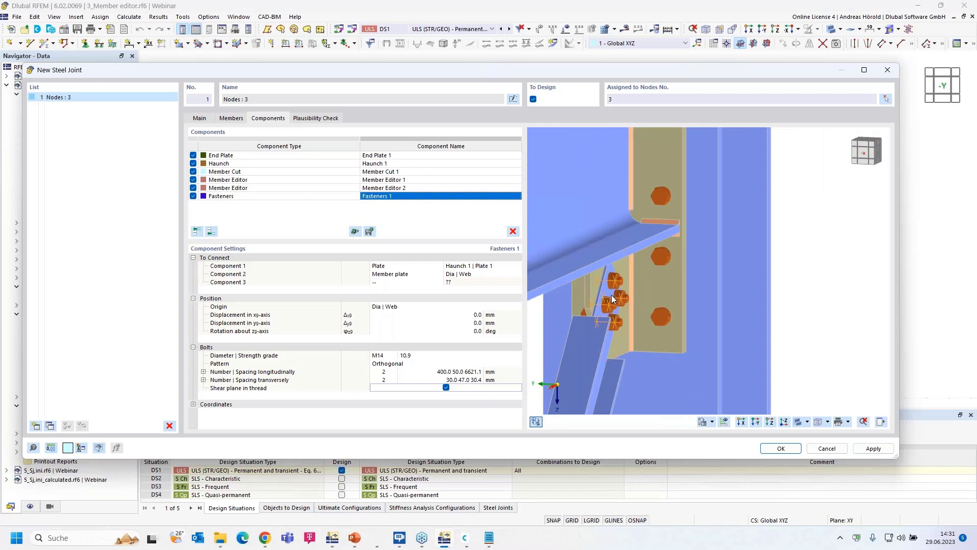
{"action": "middle_click_drag", "start_coordinate": [594, 342], "coordinate": [769, 338], "text": "ctrl"}
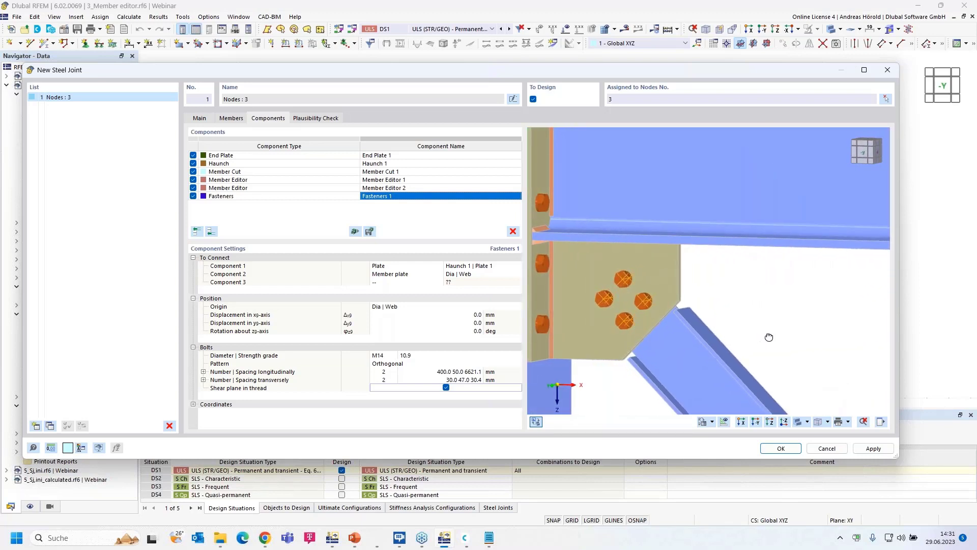
{"action": "scroll", "coordinate": [751, 316], "scroll_direction": "down", "scroll_amount": 2}
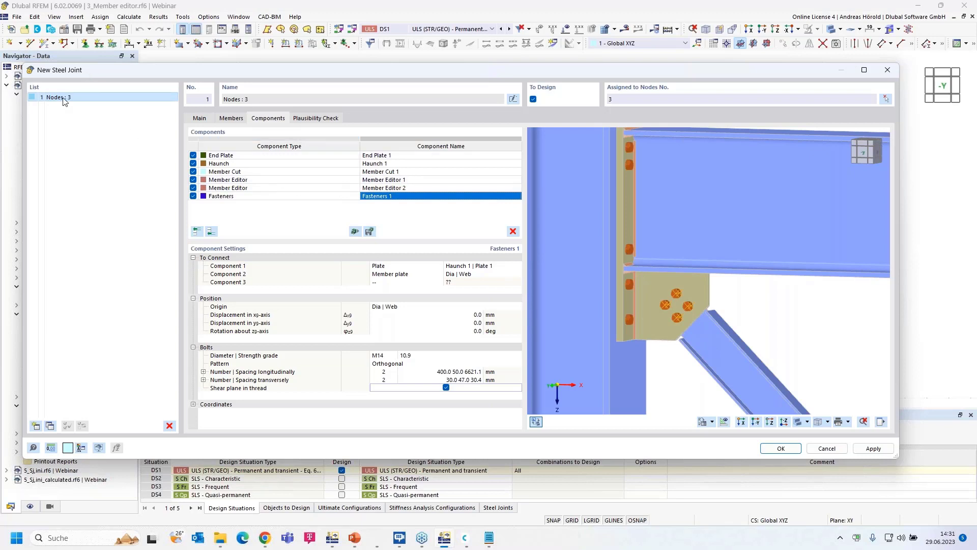
{"action": "left_click", "coordinate": [50, 427]}
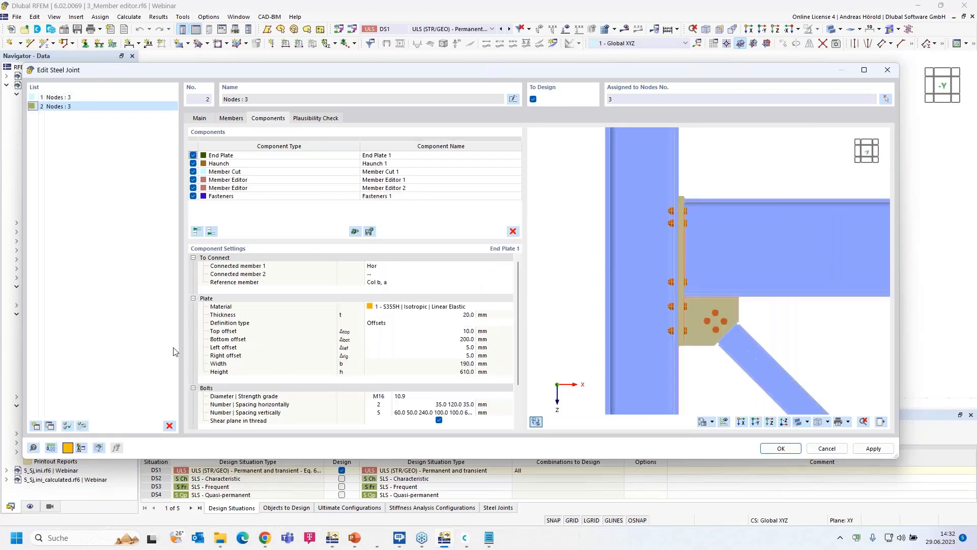
{"action": "left_click", "coordinate": [886, 99]}
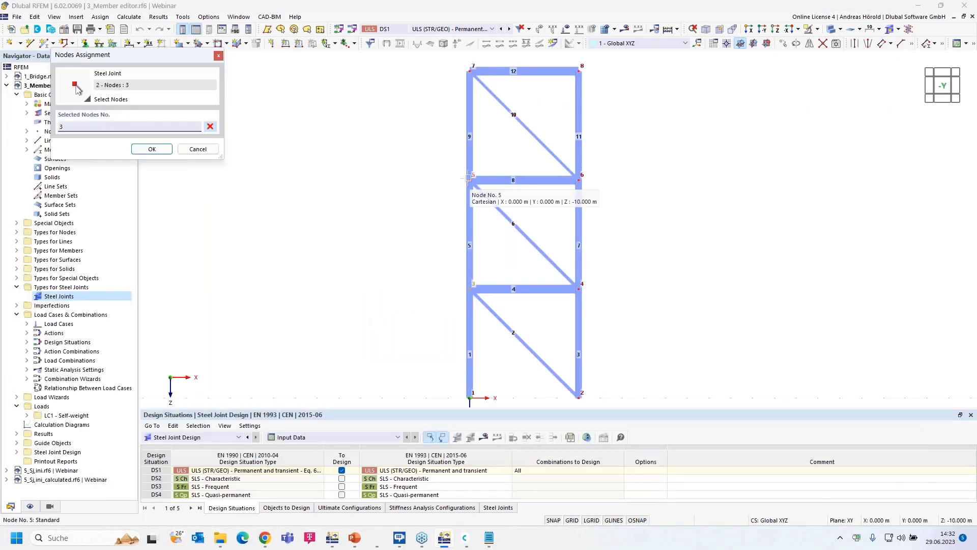
{"action": "left_click", "coordinate": [468, 178]}
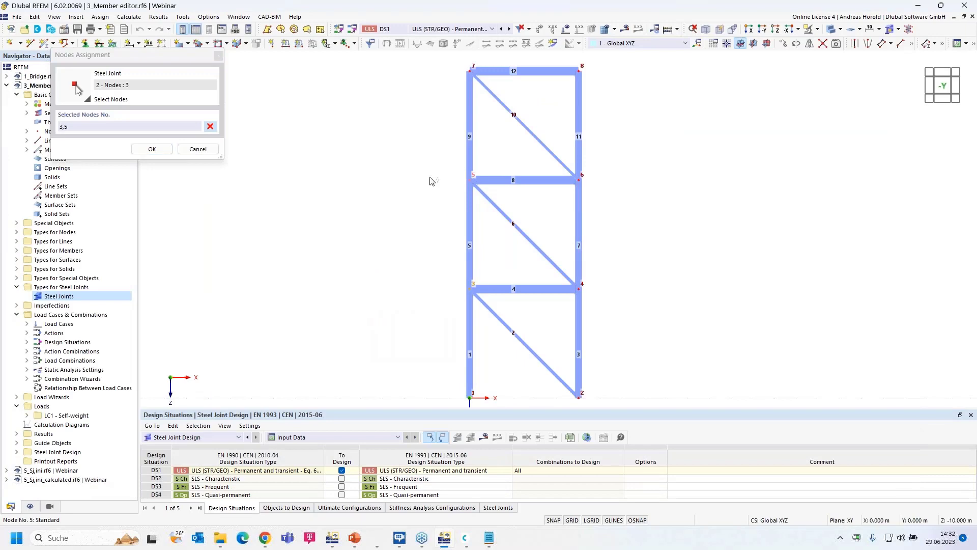
{"action": "left_click", "coordinate": [150, 152]}
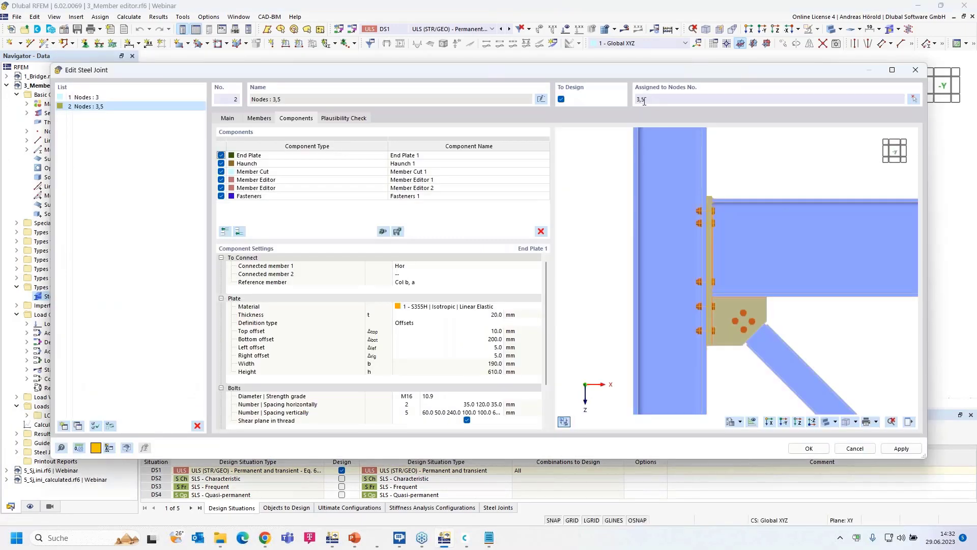
{"action": "left_click_drag", "start_coordinate": [643, 102], "coordinate": [632, 103]}
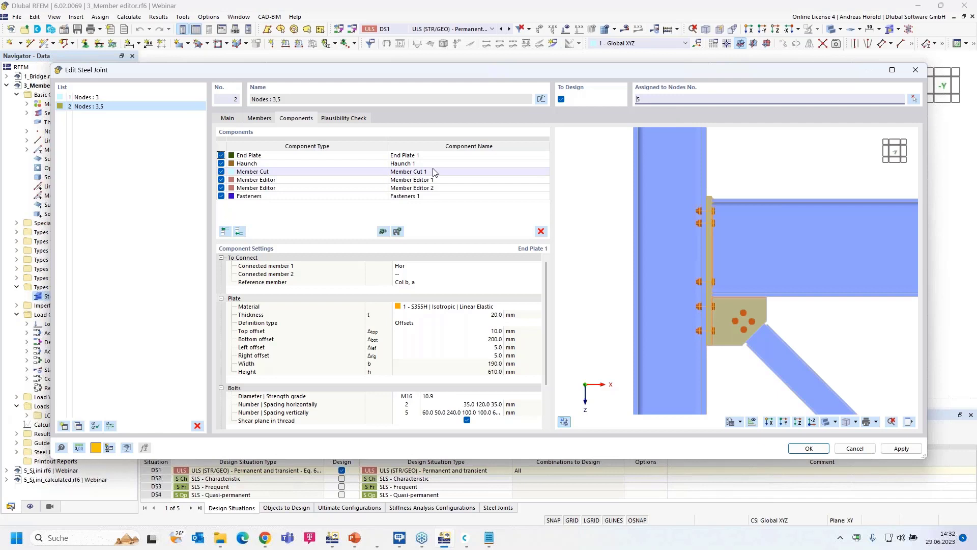
Change the operation type of Member Editor 1 in the node 5 joint to Notch
{"action": "left_click", "coordinate": [318, 175]}
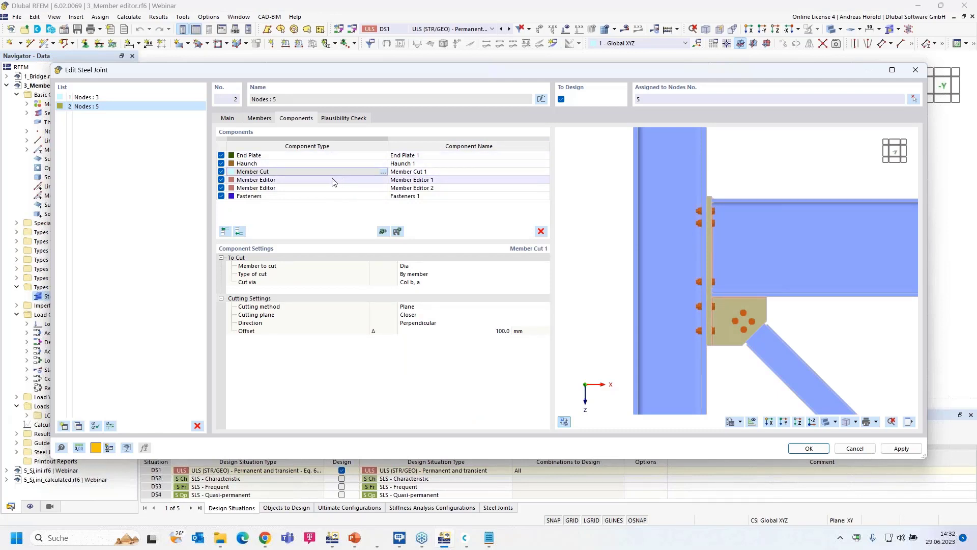
{"action": "left_click", "coordinate": [315, 181]}
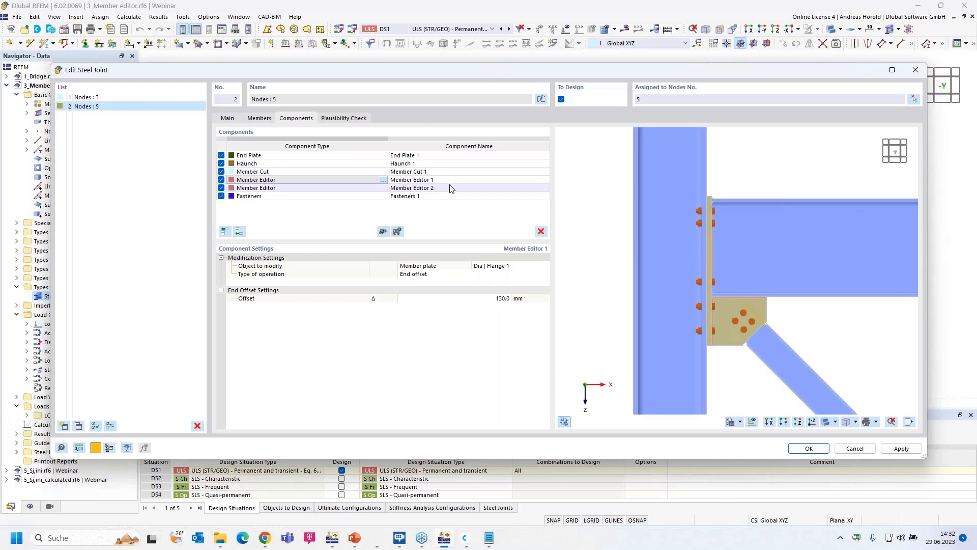
{"action": "scroll", "coordinate": [821, 332], "scroll_direction": "up", "scroll_amount": 1}
{"action": "scroll", "coordinate": [820, 328], "scroll_direction": "up", "scroll_amount": 2}
{"action": "middle_click_drag", "start_coordinate": [807, 328], "coordinate": [834, 287], "text": "ctrl"}
{"action": "scroll", "coordinate": [734, 324], "scroll_direction": "up", "scroll_amount": 1}
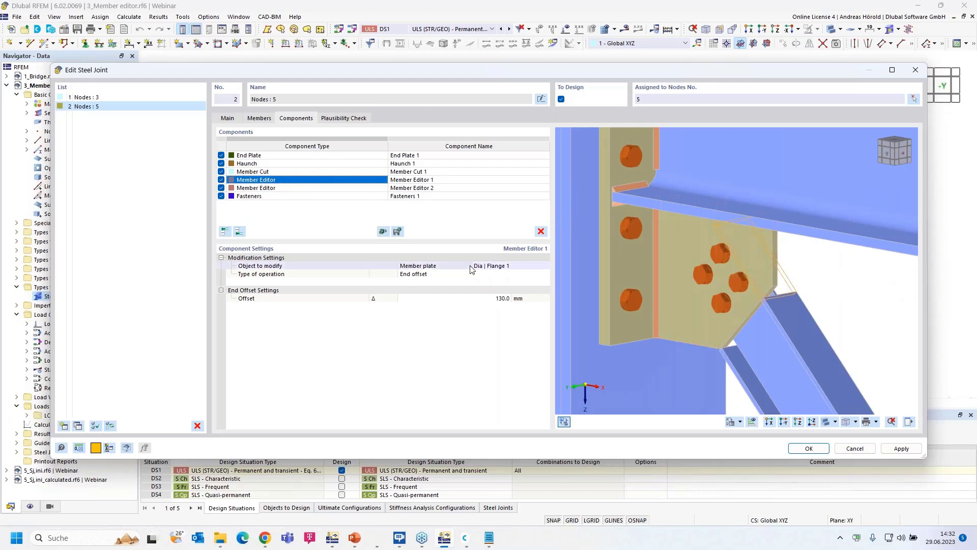
{"action": "left_click", "coordinate": [430, 275]}
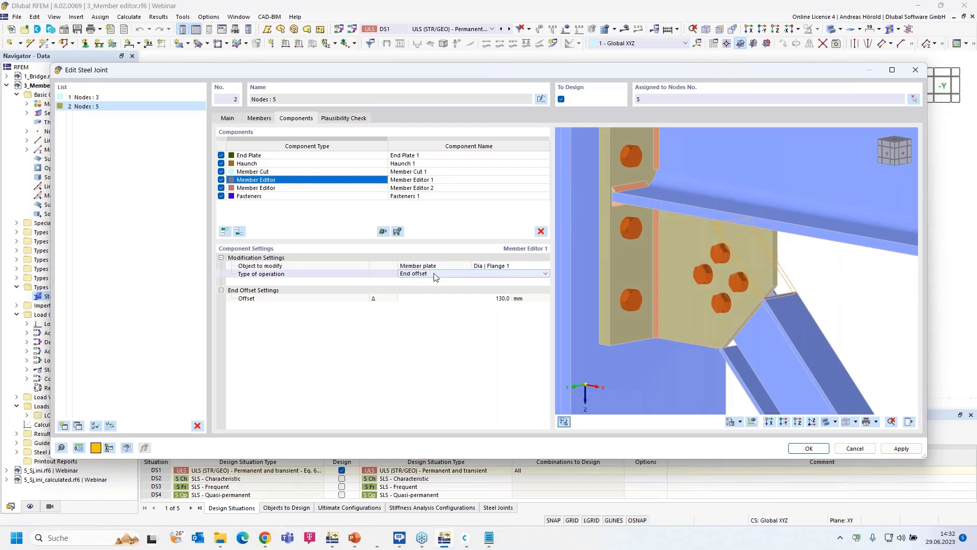
{"action": "left_click", "coordinate": [460, 274]}
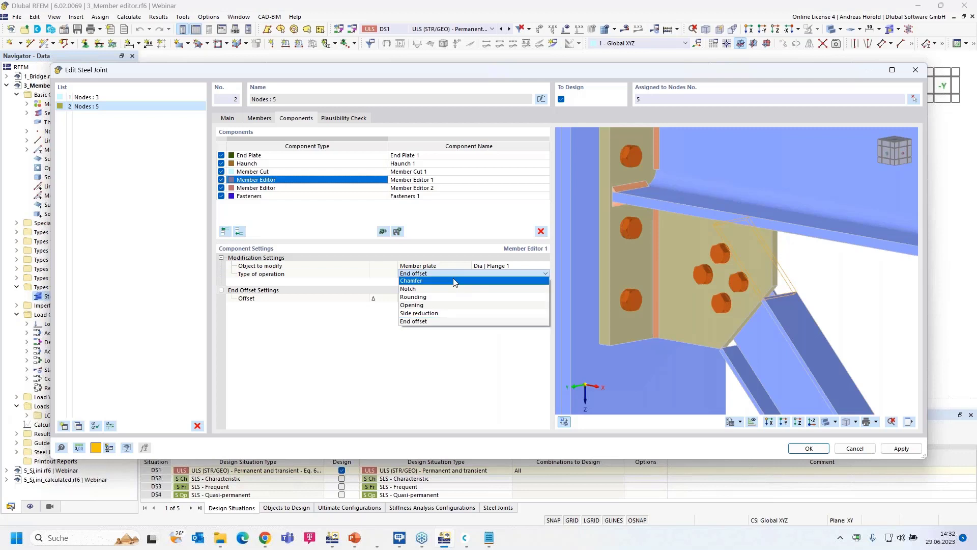
{"action": "left_click", "coordinate": [428, 289]}
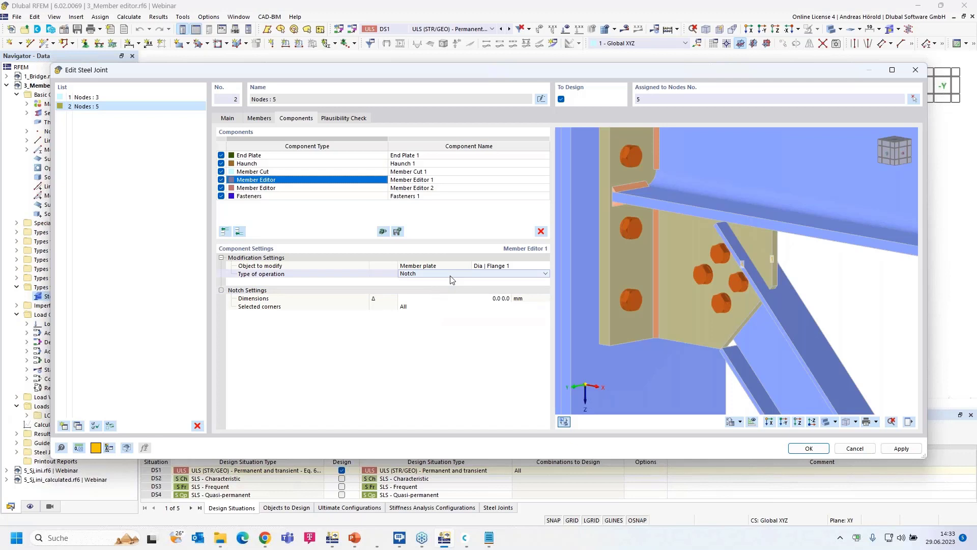
Set the Member Editor 1 notch dimensions to 29.8 and 125 mm and limit the notch to corner 4
{"action": "left_click", "coordinate": [501, 298]}
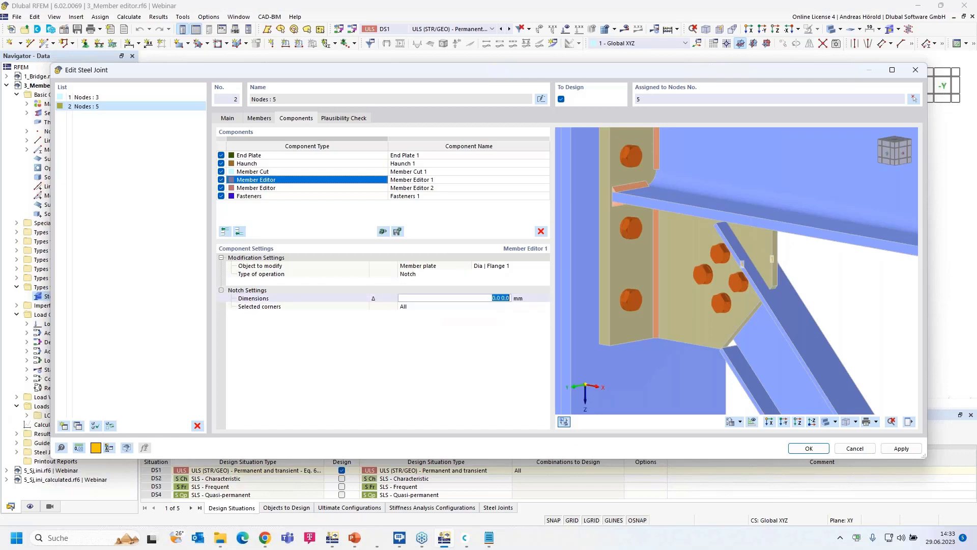
{"action": "type", "text": "29,8 125"}
{"action": "key", "text": "Tab"}
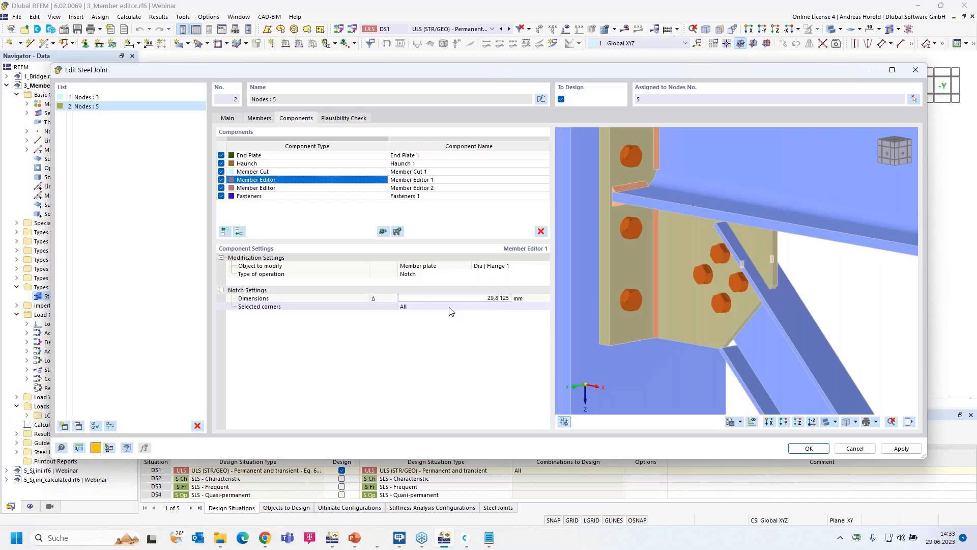
{"action": "scroll", "coordinate": [823, 264], "scroll_direction": "up", "scroll_amount": 3}
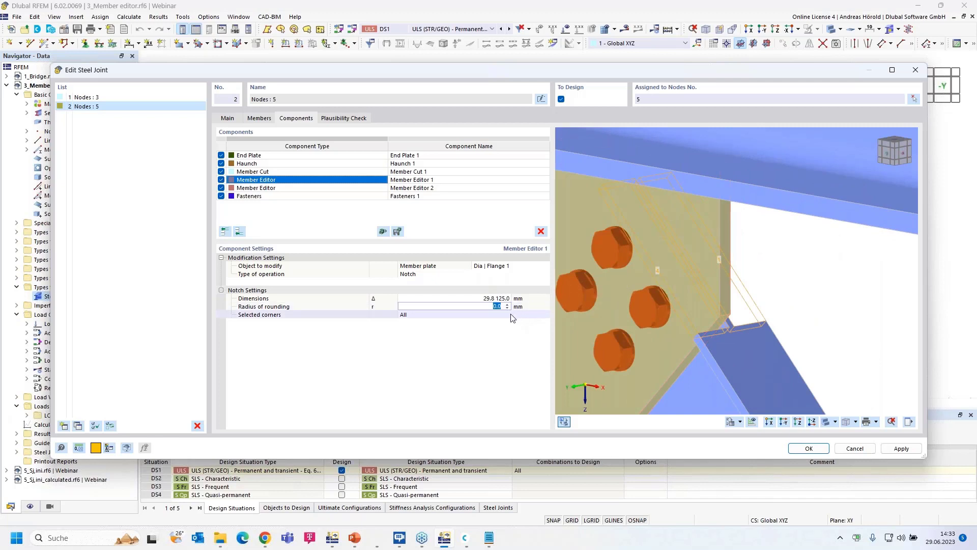
{"action": "left_click", "coordinate": [442, 312]}
{"action": "type", "text": "4"}
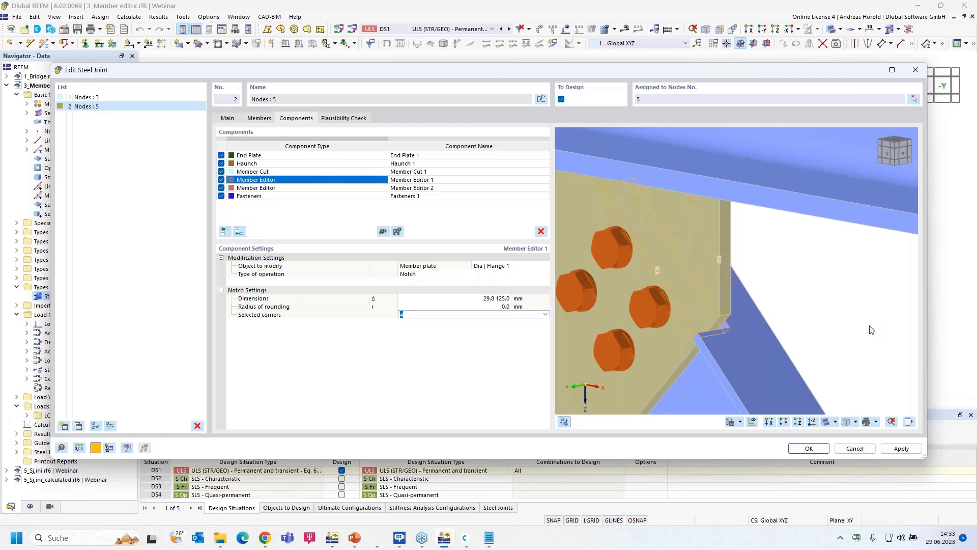
{"action": "middle_click_drag", "start_coordinate": [871, 329], "coordinate": [584, 290], "text": "ctrl"}
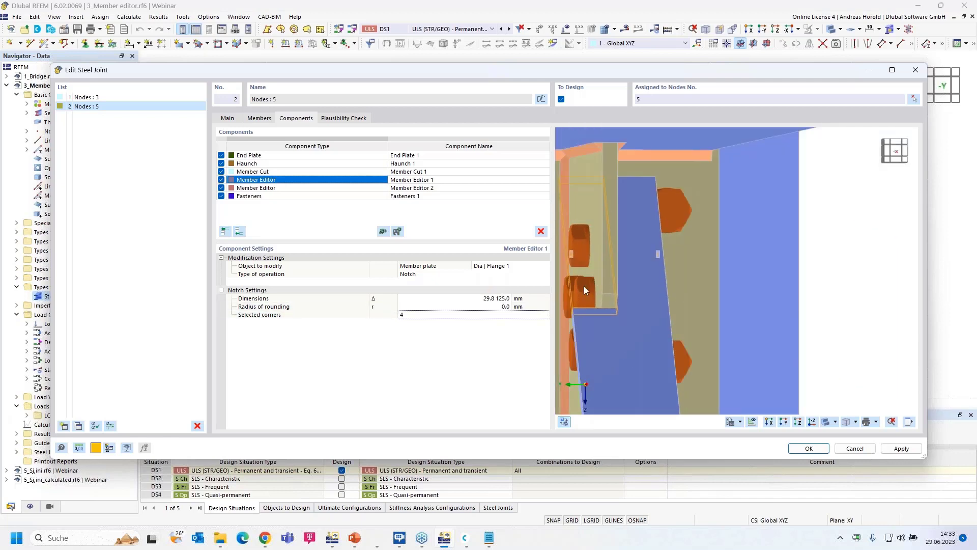
{"action": "middle_click_drag", "start_coordinate": [633, 241], "coordinate": [785, 276], "text": "ctrl"}
{"action": "scroll", "coordinate": [788, 277], "scroll_direction": "down", "scroll_amount": 3}
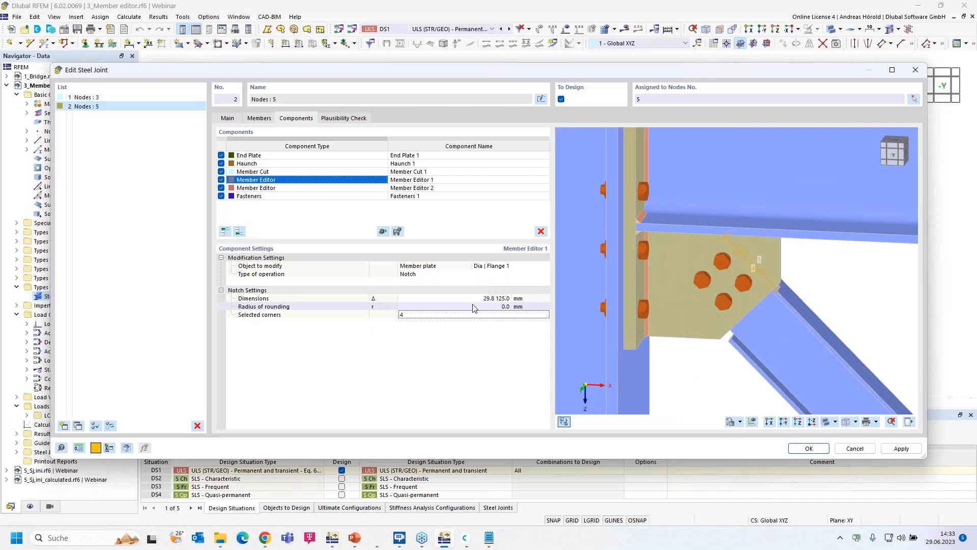
Change the operation type of Member Editor 2, which modifies Dia | Flange 2, to Notch
{"action": "left_click", "coordinate": [327, 189]}
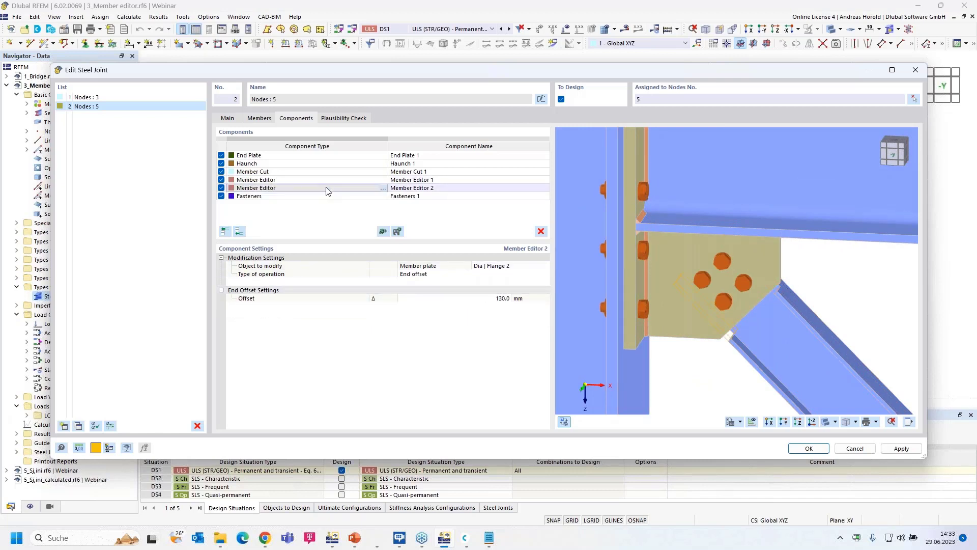
{"action": "left_click", "coordinate": [434, 275]}
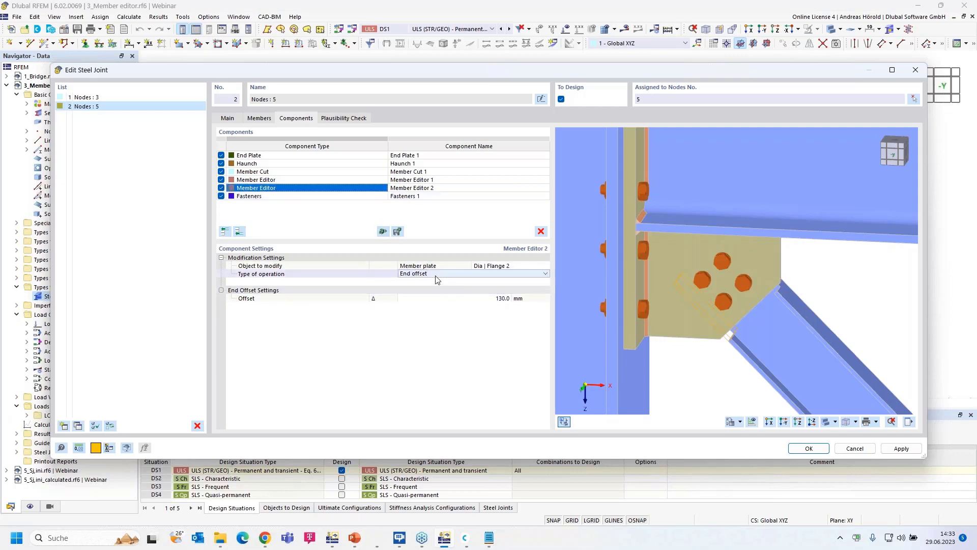
{"action": "left_click", "coordinate": [457, 275]}
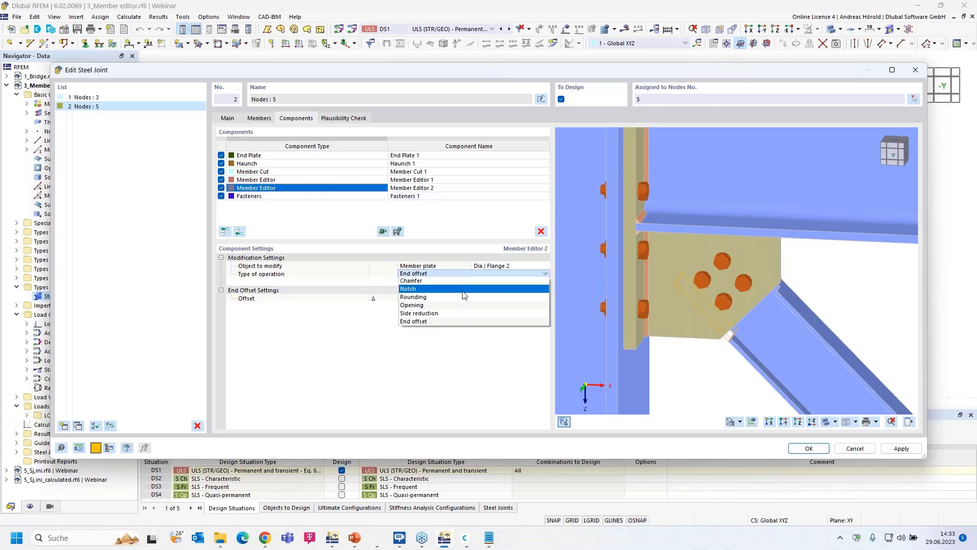
{"action": "left_click", "coordinate": [468, 291]}
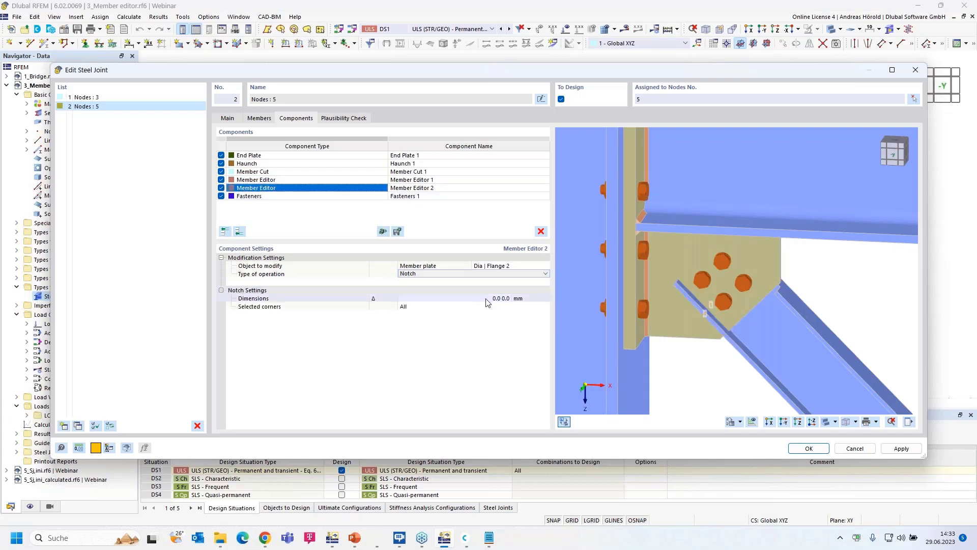
Set the Member Editor 2 notch dimensions to 29.8 and 125 mm and limit the notch to corner 4
{"action": "left_click", "coordinate": [491, 300]}
{"action": "left_click", "coordinate": [491, 301]}
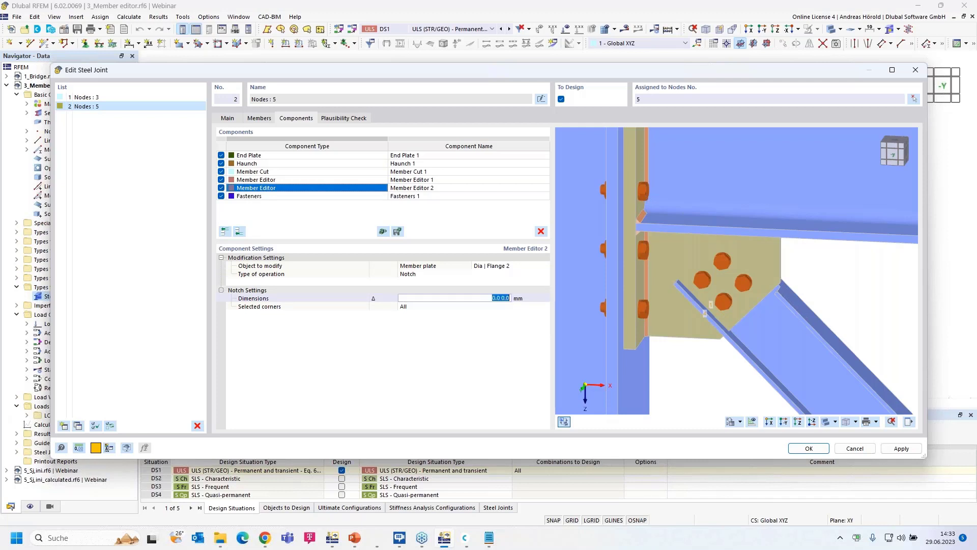
{"action": "type", "text": "29,8 125"}
{"action": "key", "text": "Tab"}
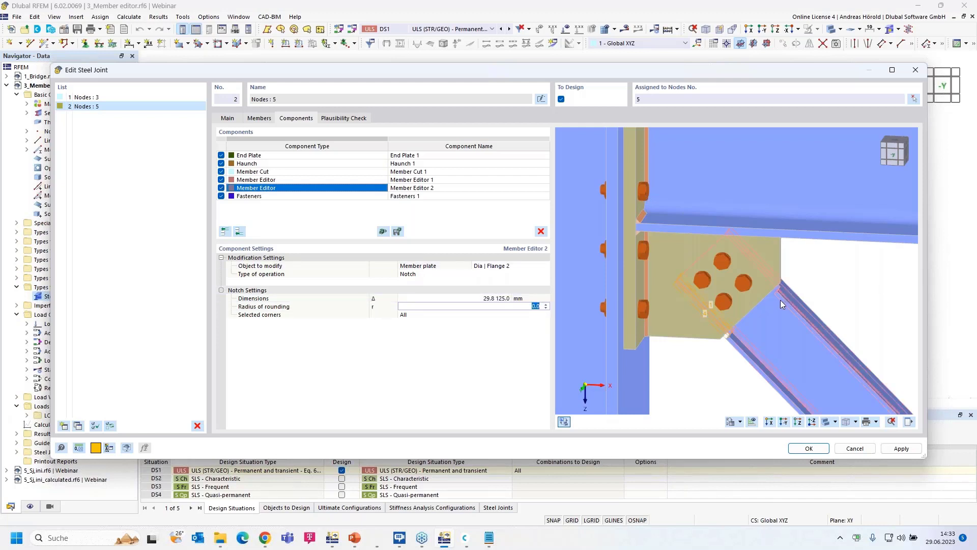
{"action": "middle_click_drag", "start_coordinate": [781, 300], "coordinate": [770, 338]}
{"action": "left_click", "coordinate": [439, 314]}
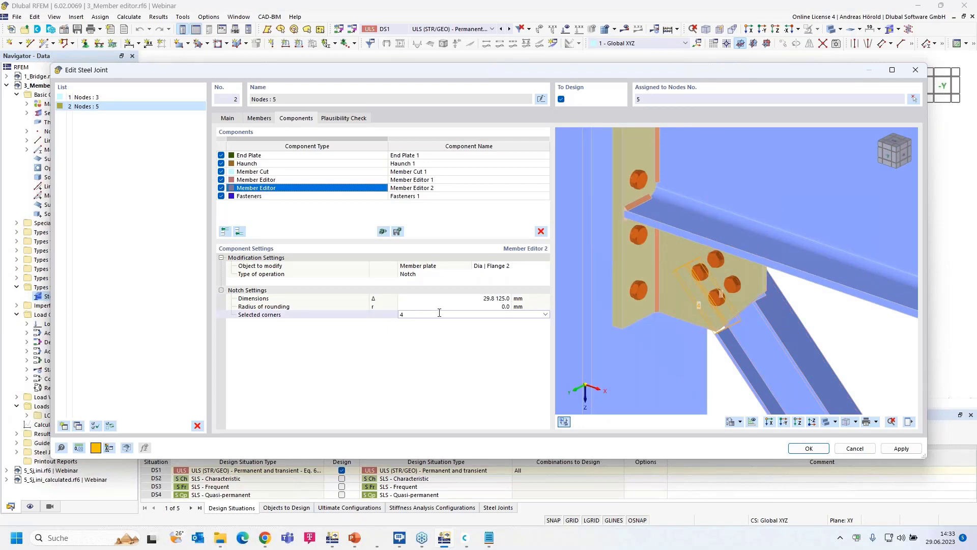
{"action": "left_click", "coordinate": [439, 313]}
{"action": "middle_click_drag", "start_coordinate": [879, 355], "coordinate": [677, 295], "text": "ctrl"}
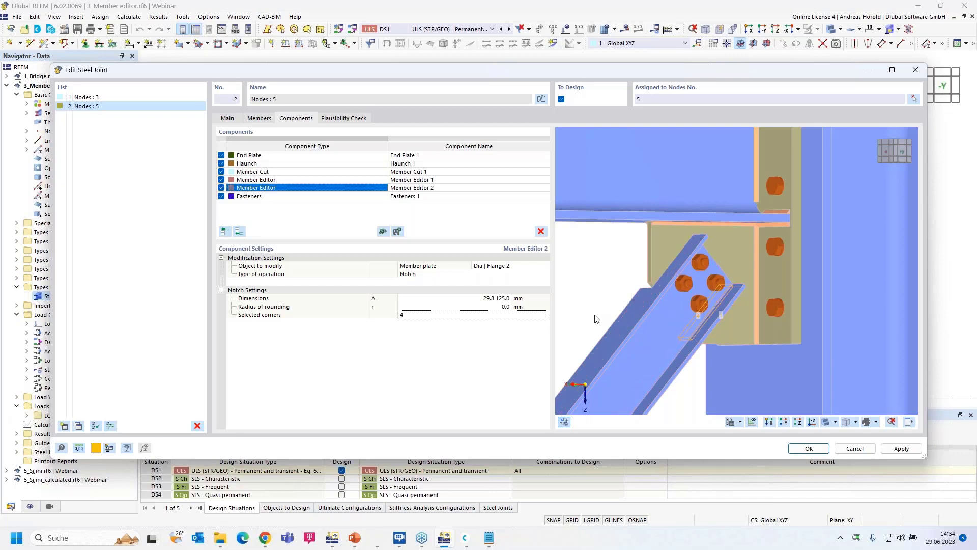
{"action": "middle_click_drag", "start_coordinate": [616, 316], "coordinate": [869, 323], "text": "ctrl"}
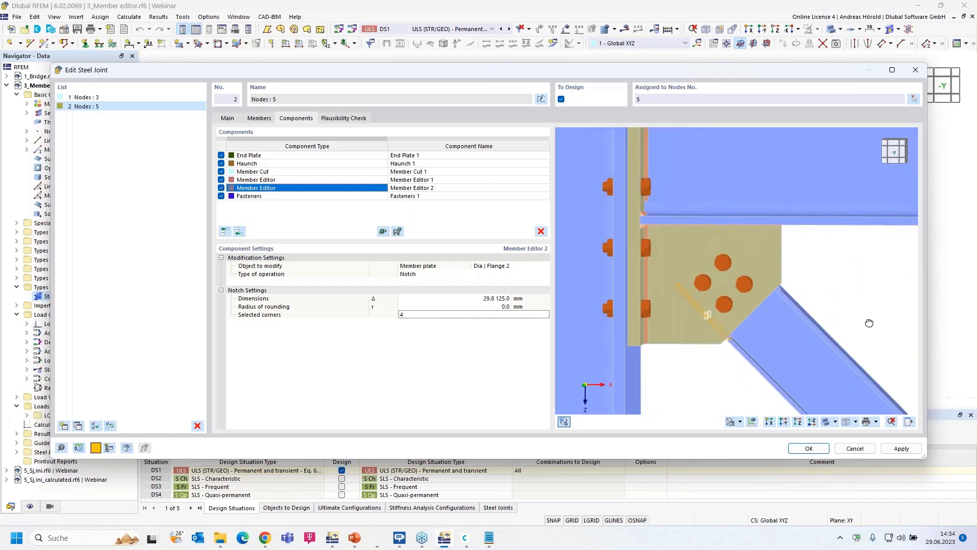
Copy the node 5 steel joint with the notched diagonal flanges as another joint
{"action": "scroll", "coordinate": [869, 322], "scroll_direction": "down", "scroll_amount": 2}
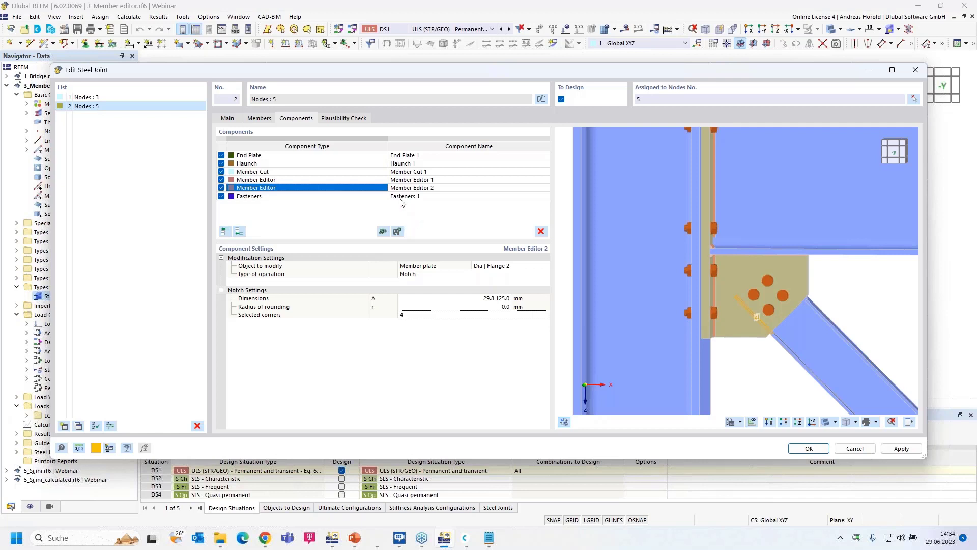
{"action": "scroll", "coordinate": [583, 227], "scroll_direction": "down", "scroll_amount": 2}
{"action": "scroll", "coordinate": [583, 227], "scroll_direction": "down", "scroll_amount": 1}
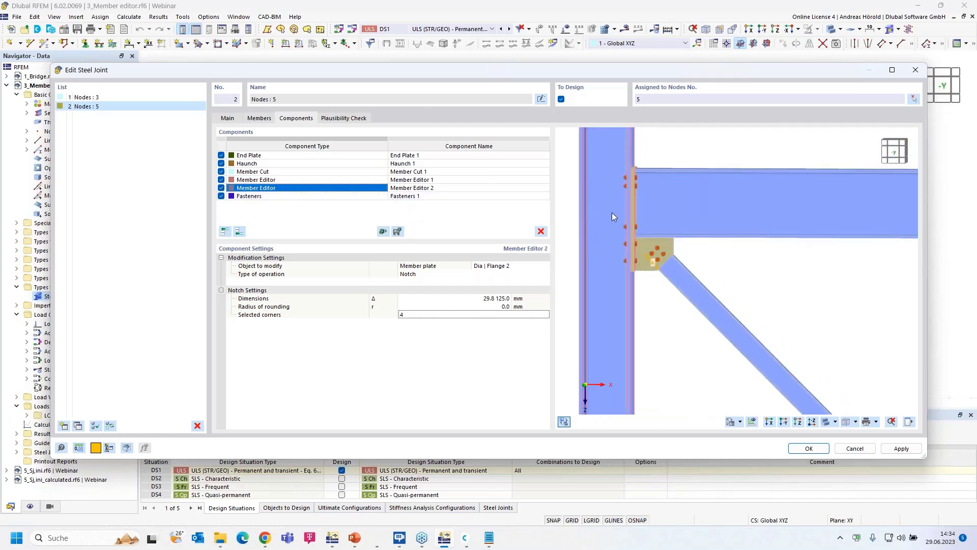
{"action": "middle_click_drag", "start_coordinate": [612, 212], "coordinate": [682, 218]}
{"action": "scroll", "coordinate": [612, 321], "scroll_direction": "down", "scroll_amount": 2}
{"action": "scroll", "coordinate": [613, 317], "scroll_direction": "down", "scroll_amount": 2}
{"action": "scroll", "coordinate": [615, 304], "scroll_direction": "up", "scroll_amount": 3}
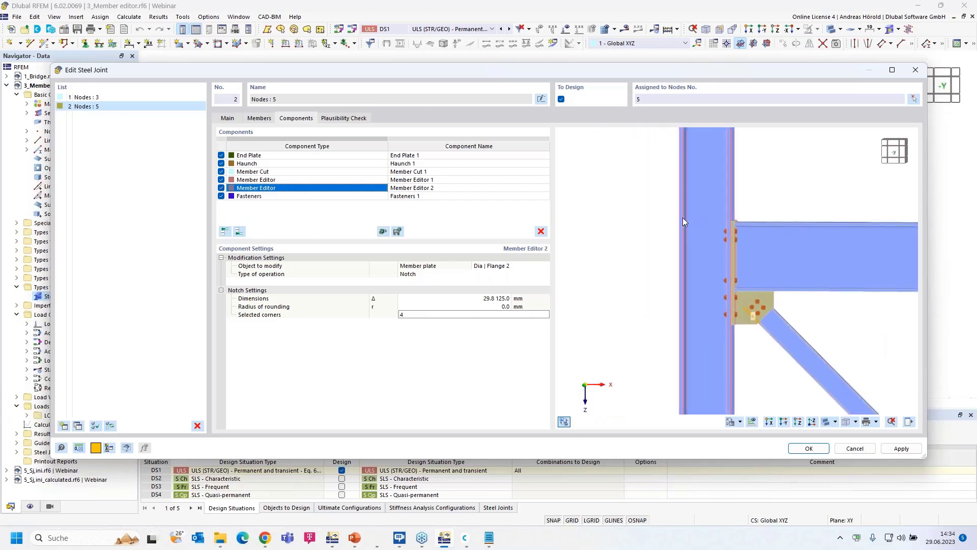
{"action": "left_click", "coordinate": [78, 426]}
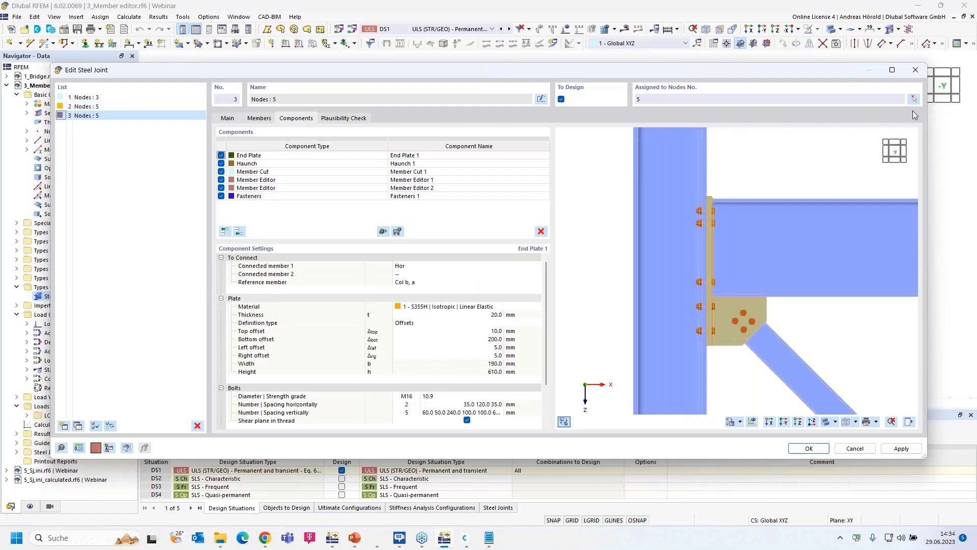
Reassign the copied steel joint 3 from node 5 to node 7 only
{"action": "left_click", "coordinate": [914, 99]}
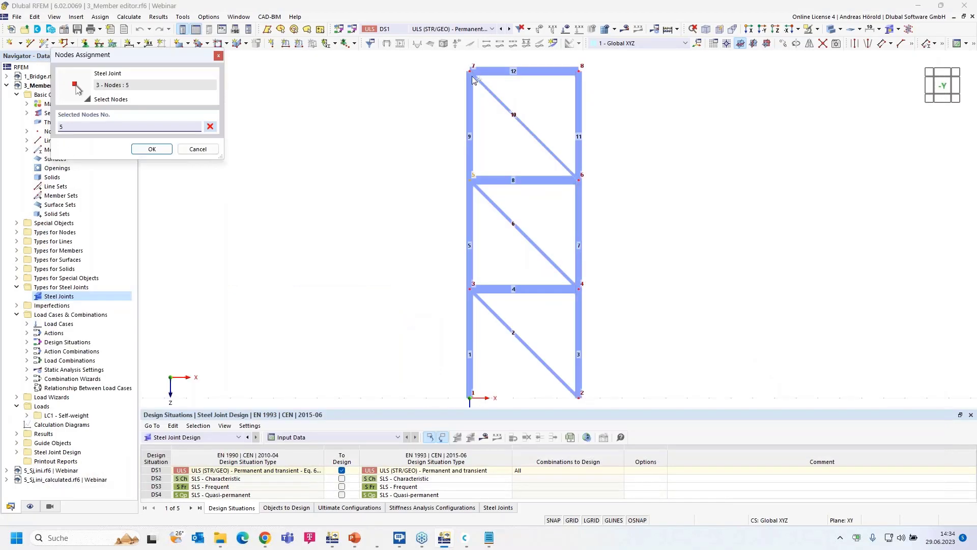
{"action": "left_click", "coordinate": [472, 77]}
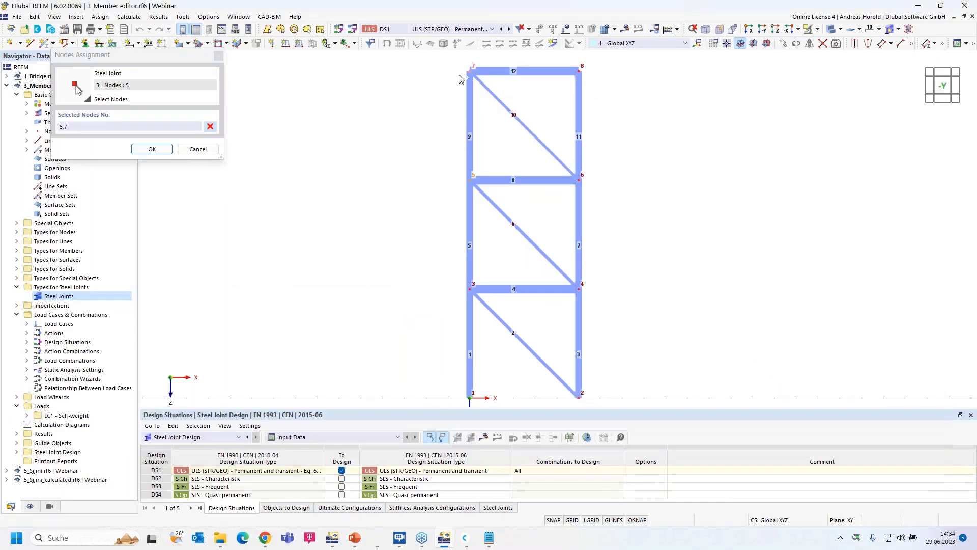
{"action": "left_click", "coordinate": [151, 149]}
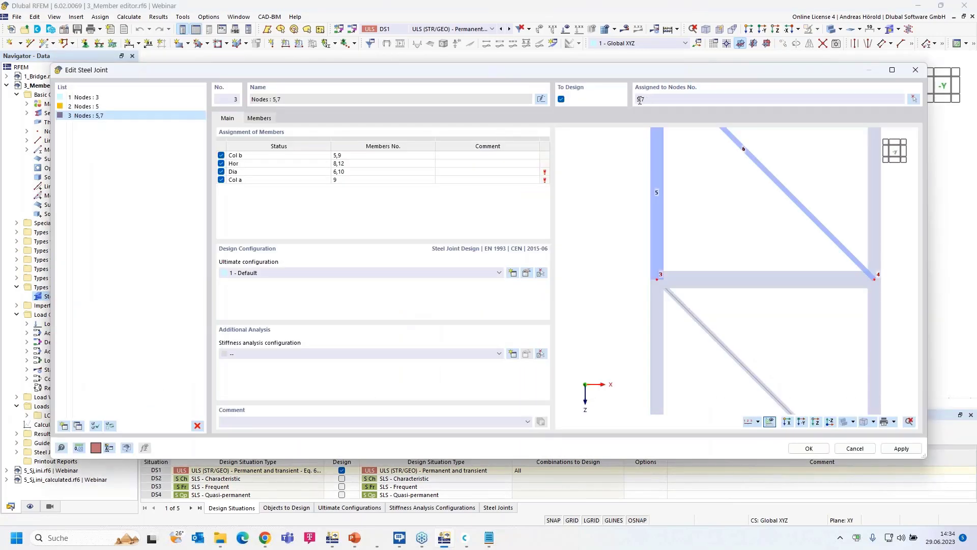
{"action": "left_click", "coordinate": [640, 100]}
{"action": "key", "text": "BackSpace"}
{"action": "key", "text": "BackSpace"}
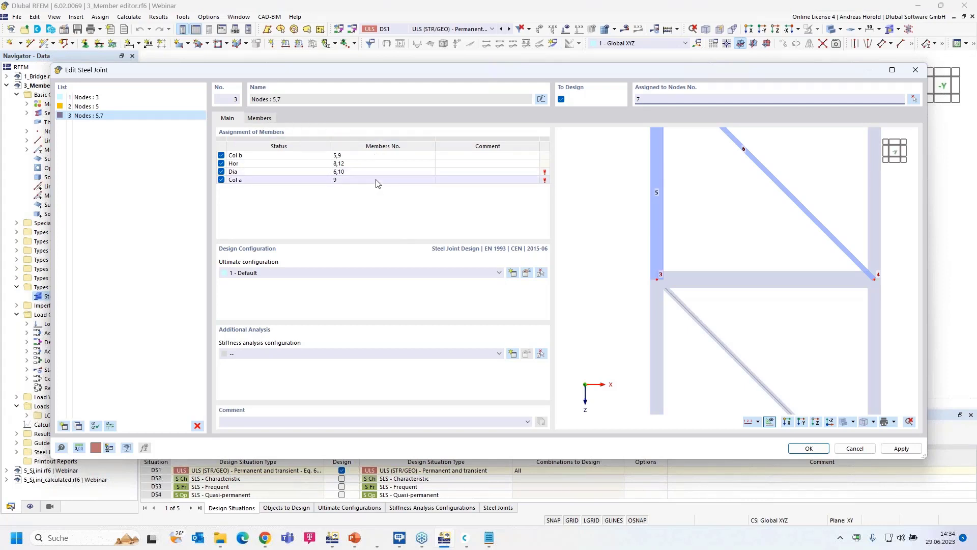
Delete both Member Editor components and the Fasteners component from the node 7 joint
{"action": "left_click", "coordinate": [304, 121]}
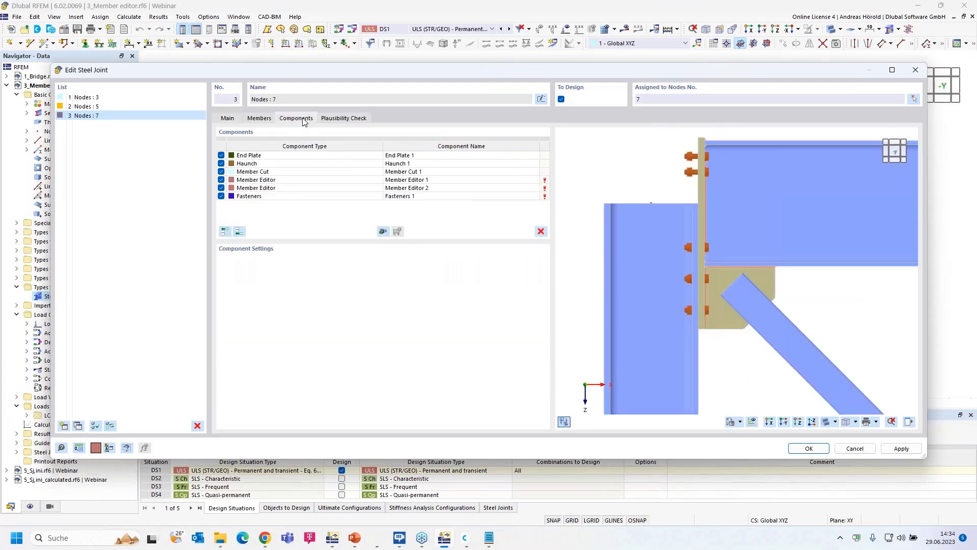
{"action": "scroll", "coordinate": [686, 200], "scroll_direction": "down", "scroll_amount": 2}
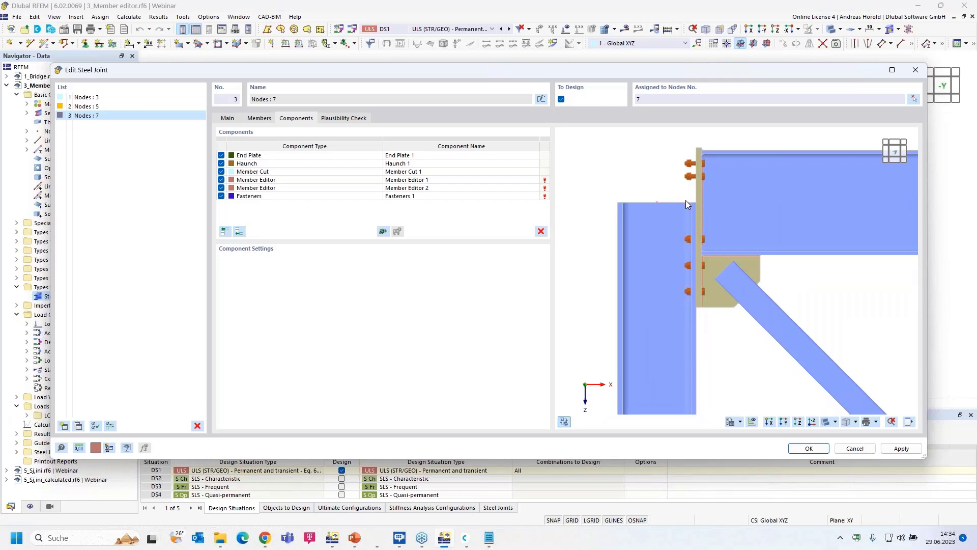
{"action": "left_click", "coordinate": [326, 155]}
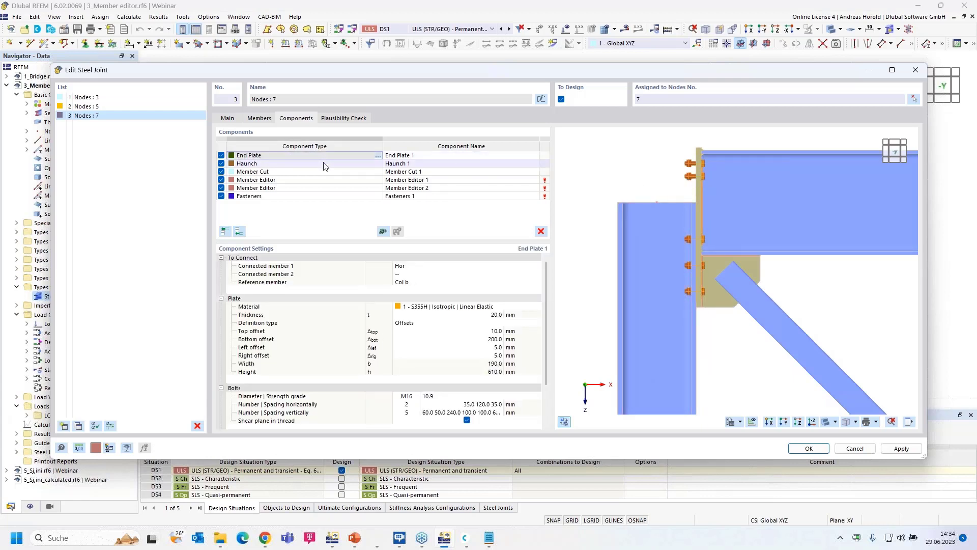
{"action": "left_click", "coordinate": [324, 164]}
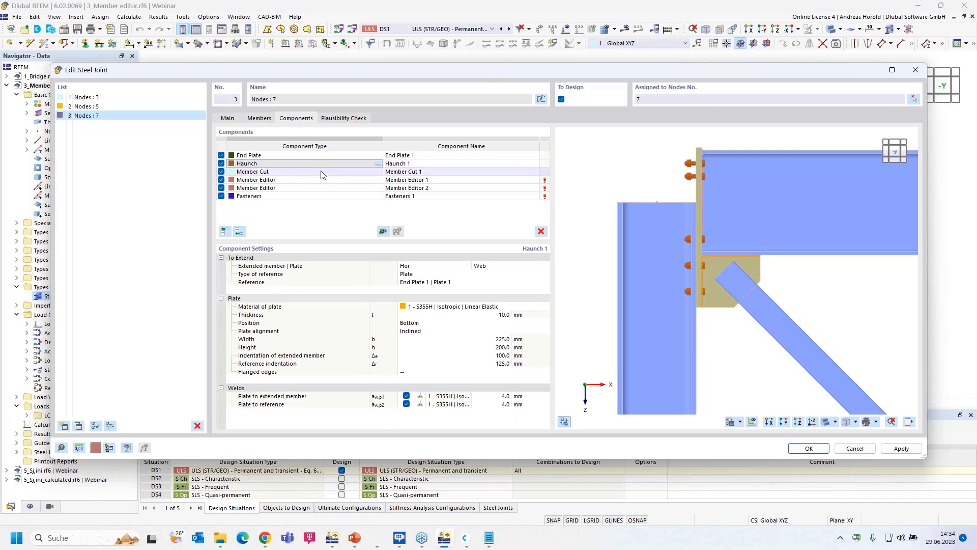
{"action": "left_click", "coordinate": [321, 172]}
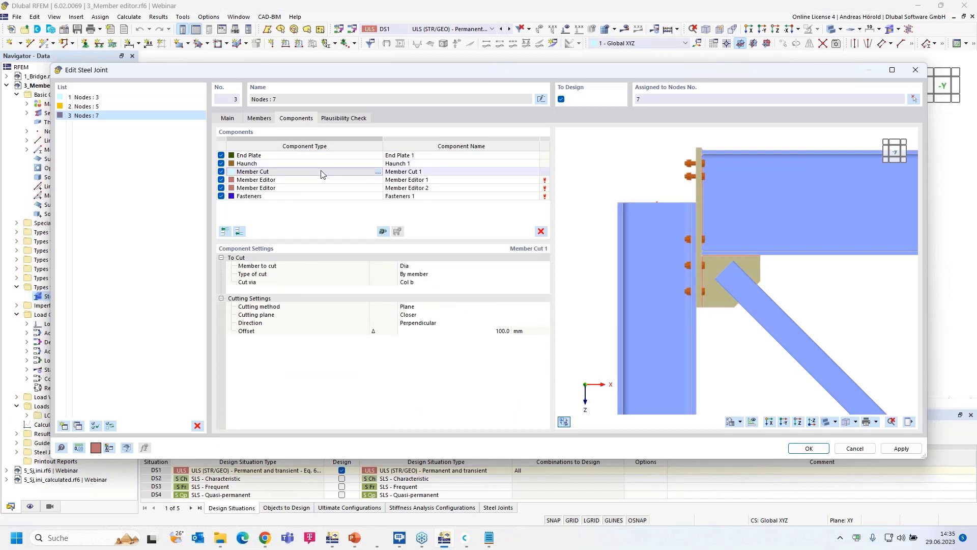
{"action": "left_click", "coordinate": [318, 180]}
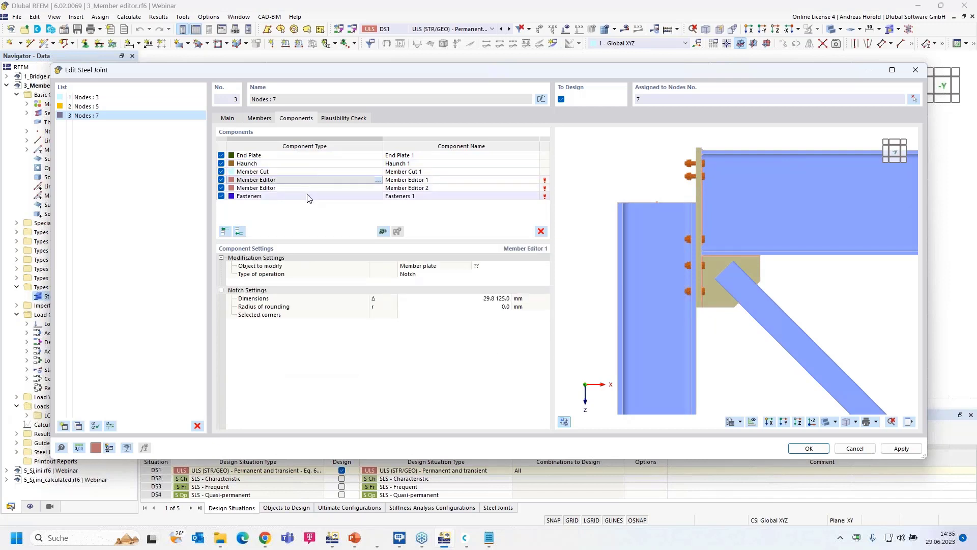
{"action": "left_click", "coordinate": [308, 197], "text": "shift"}
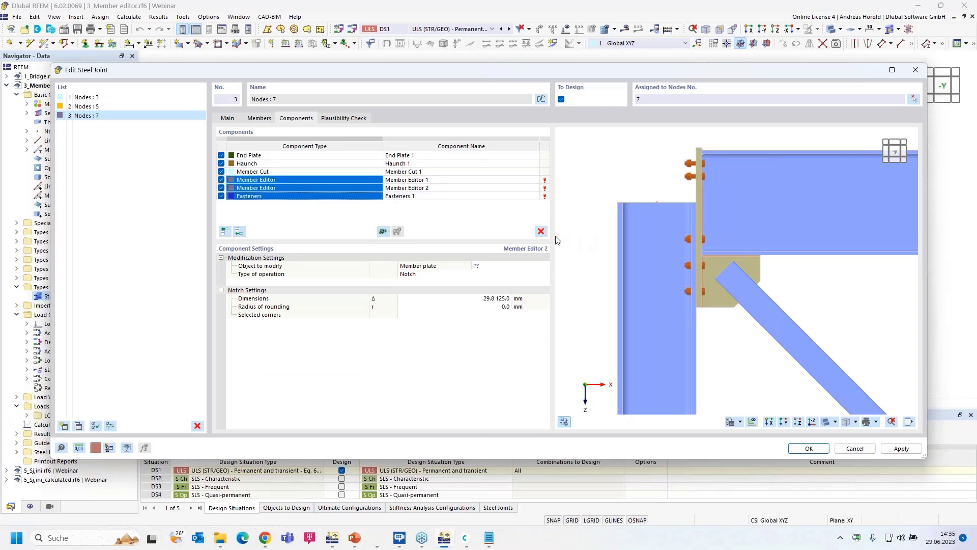
{"action": "left_click", "coordinate": [540, 232]}
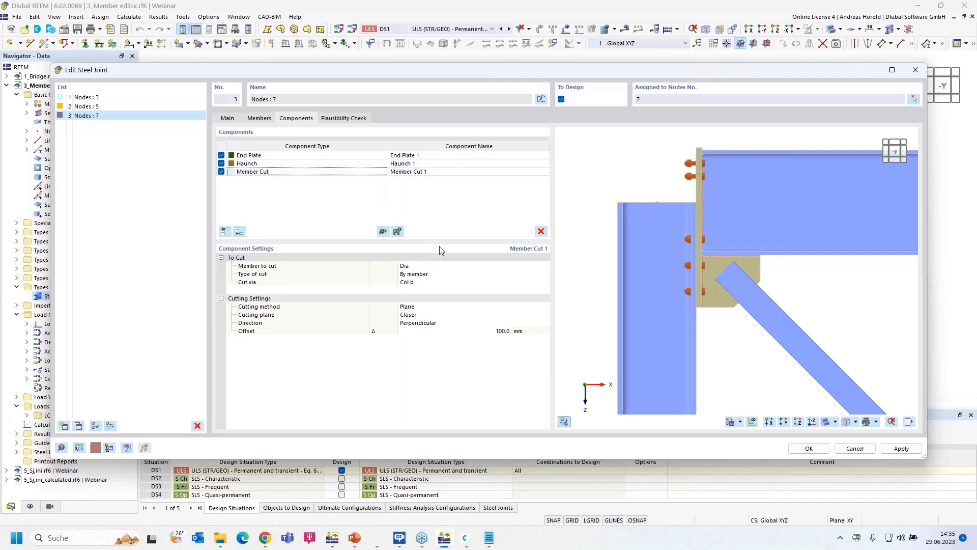
Set the offset of Member Cut 1 on the diagonal to 240 mm
{"action": "left_click", "coordinate": [496, 332]}
{"action": "left_click", "coordinate": [495, 332]}
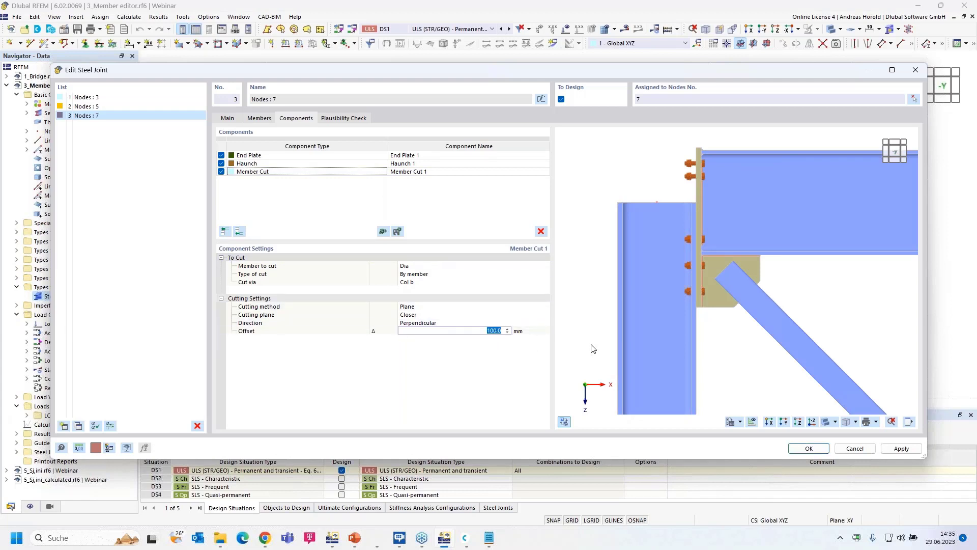
{"action": "type", "text": "240"}
{"action": "key", "text": "Return"}
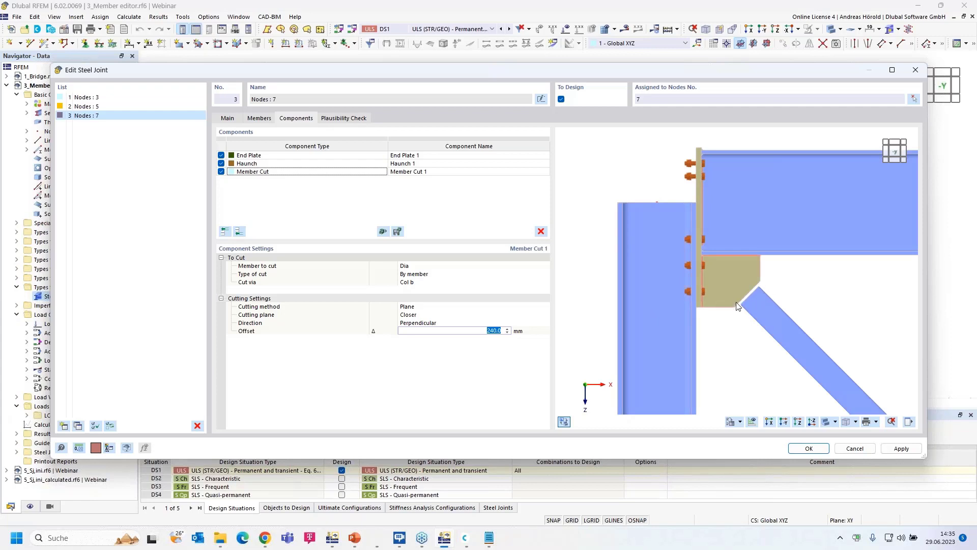
{"action": "scroll", "coordinate": [737, 306], "scroll_direction": "up", "scroll_amount": 1}
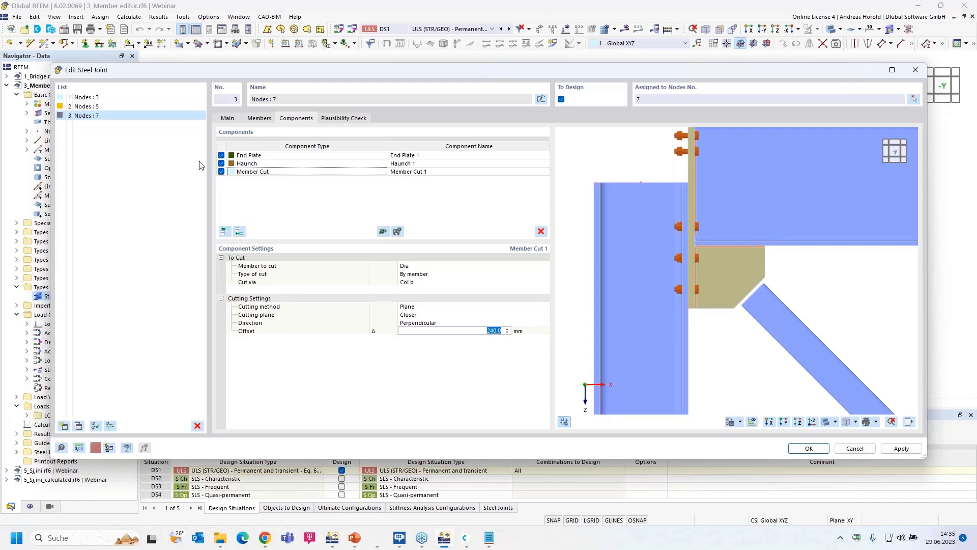
Add a second Member Cut component that cuts member Col b via member Hor
{"action": "left_click", "coordinate": [239, 232]}
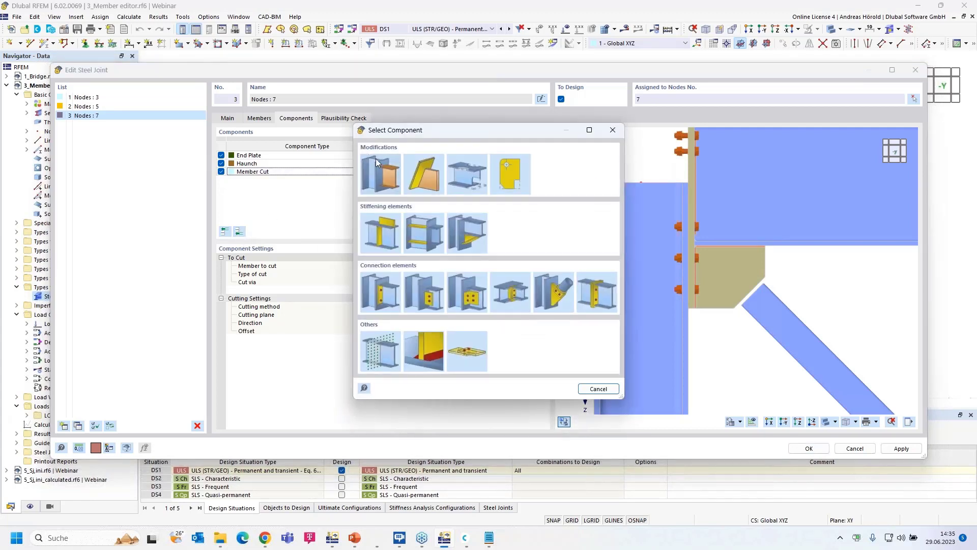
{"action": "left_click", "coordinate": [387, 175]}
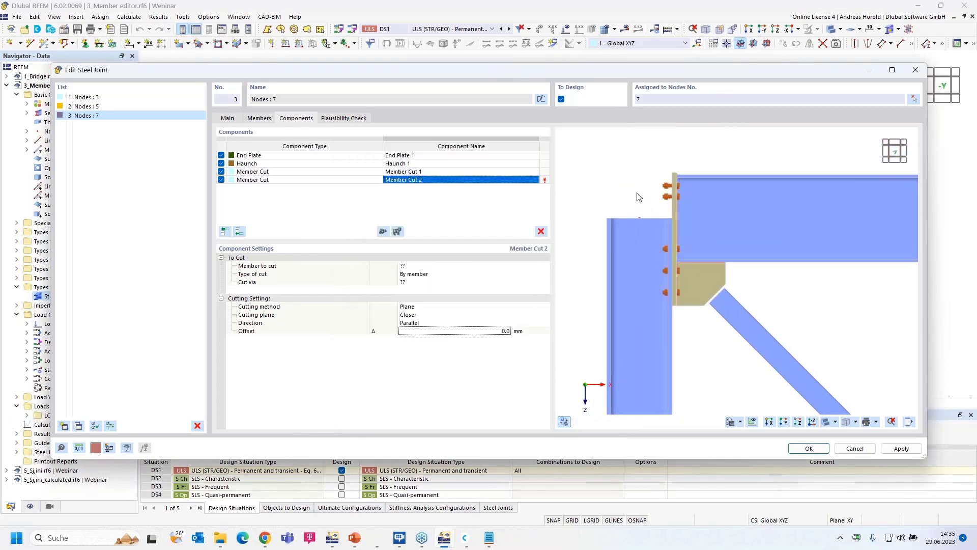
{"action": "left_click", "coordinate": [419, 266]}
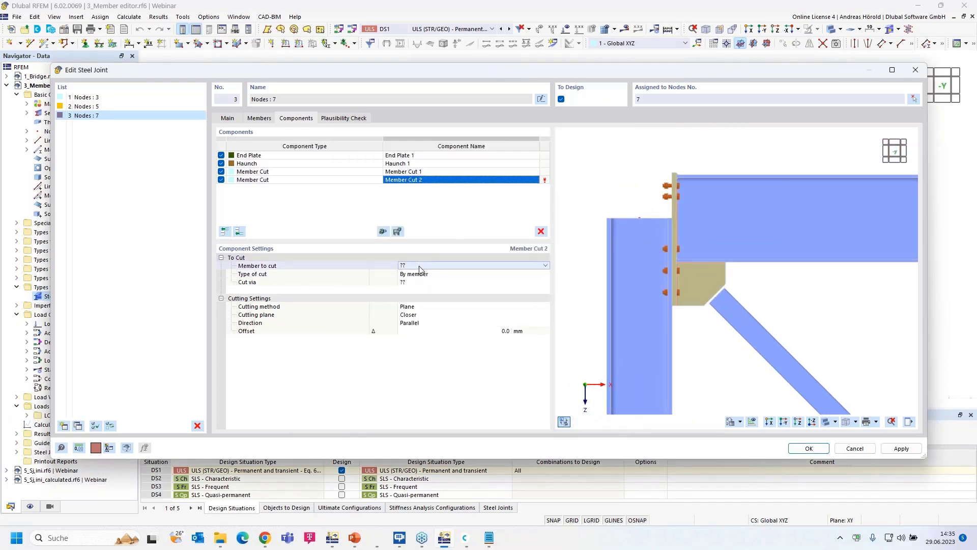
{"action": "left_click", "coordinate": [448, 265]}
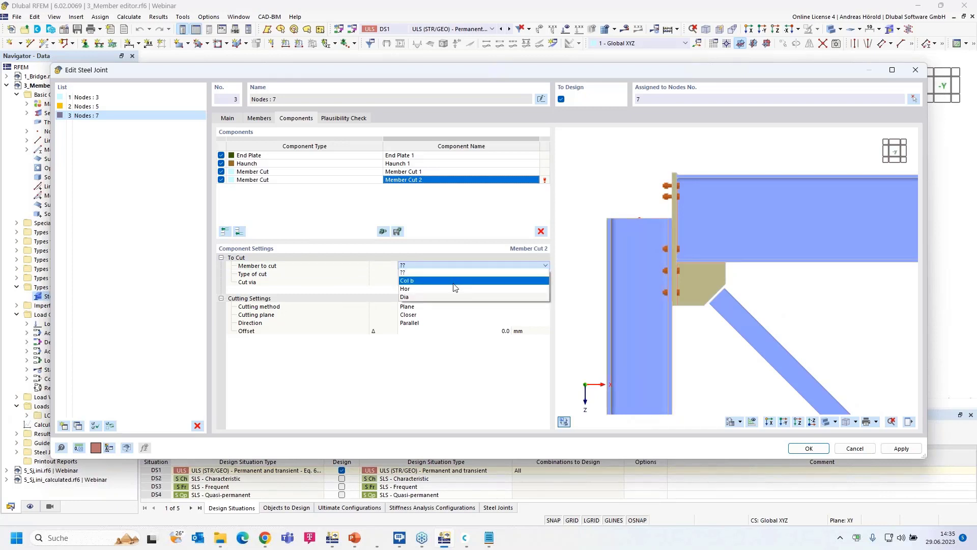
{"action": "left_click", "coordinate": [454, 281]}
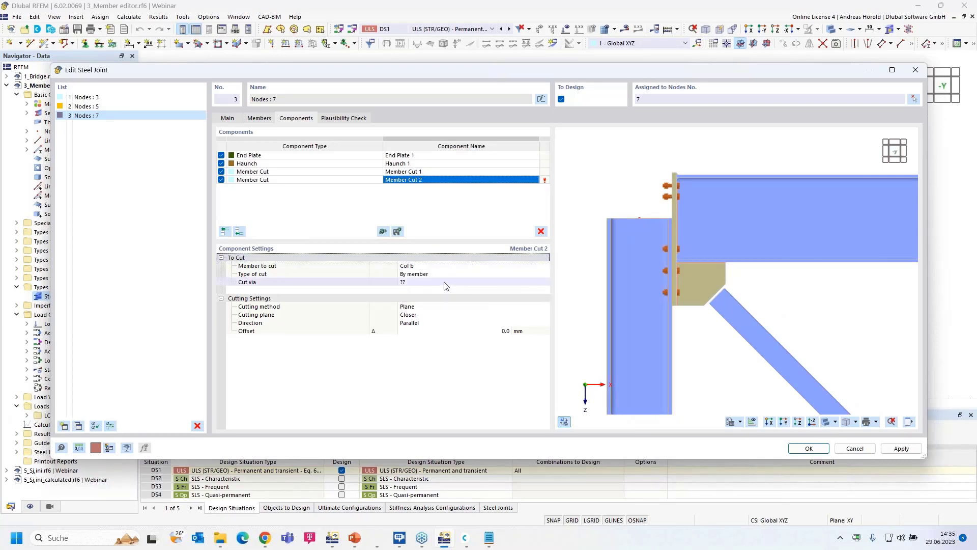
{"action": "left_click", "coordinate": [444, 282]}
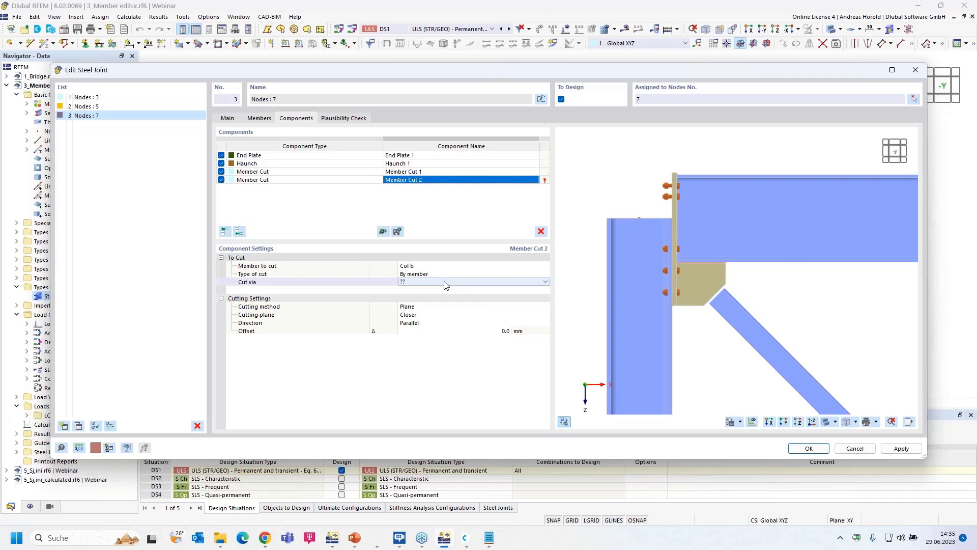
{"action": "left_click", "coordinate": [445, 280]}
{"action": "left_click", "coordinate": [438, 296]}
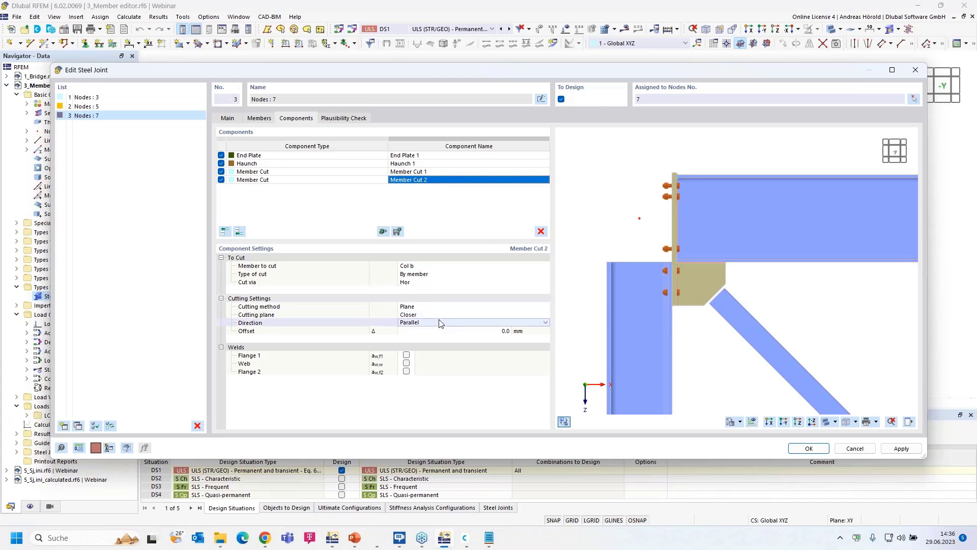
Set the cutting plane of Member Cut 2 to Farther and its offset to -50 mm
{"action": "left_click", "coordinate": [442, 316]}
{"action": "left_click", "coordinate": [450, 314]}
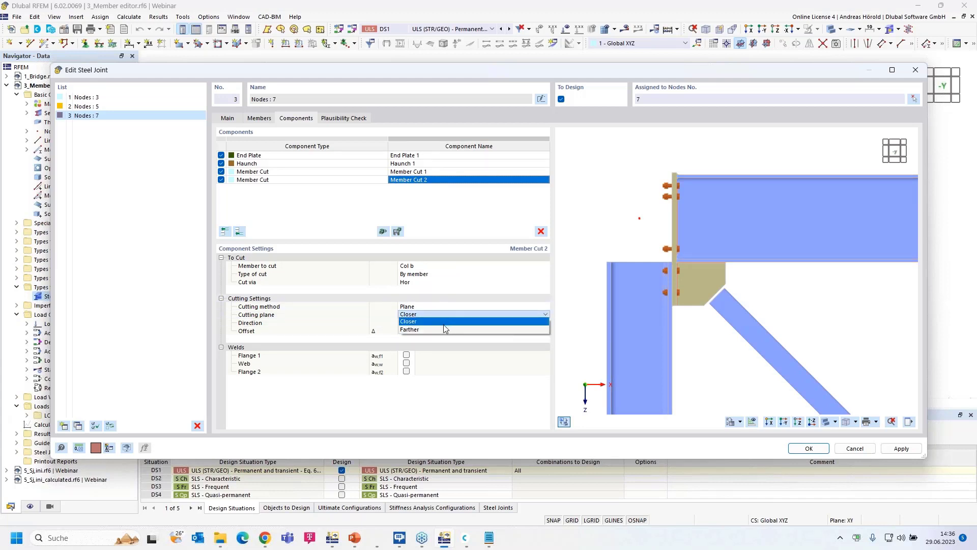
{"action": "left_click", "coordinate": [443, 328]}
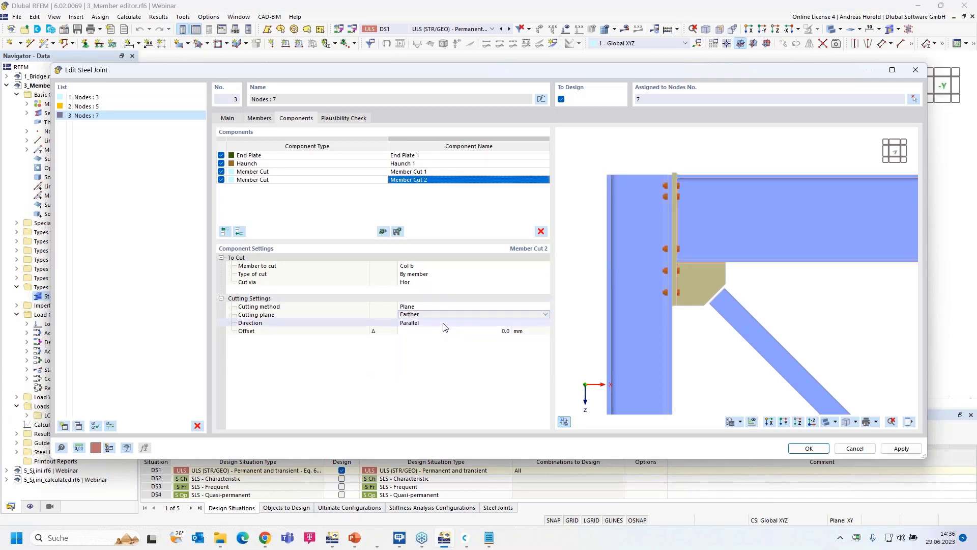
{"action": "left_click", "coordinate": [484, 330]}
{"action": "type", "text": "-"}
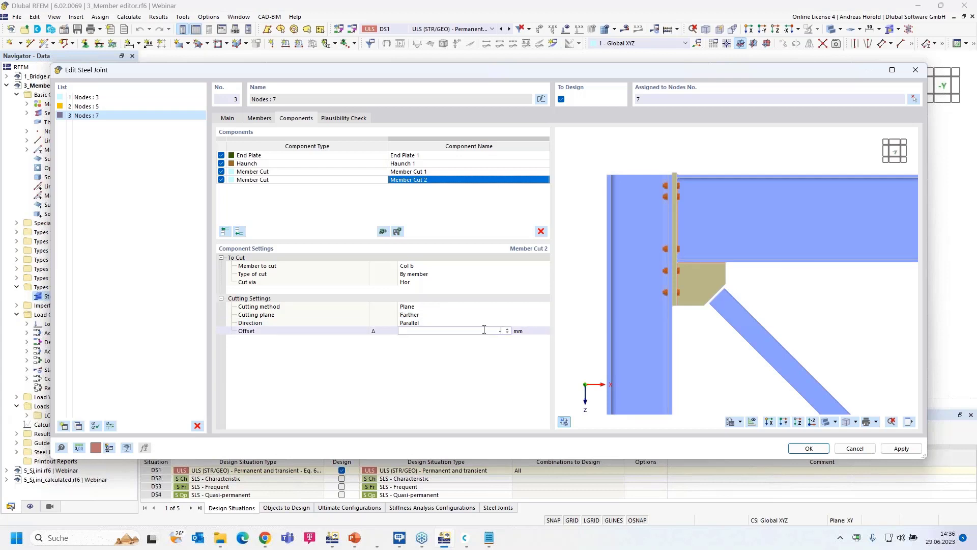
{"action": "type", "text": "50"}
{"action": "key", "text": "Return"}
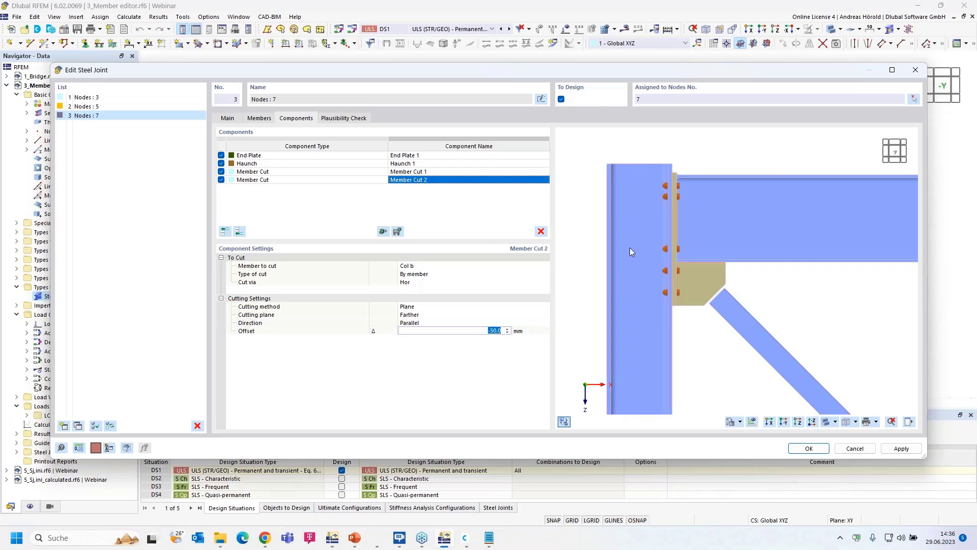
{"action": "scroll", "coordinate": [662, 163], "scroll_direction": "up", "scroll_amount": 3}
{"action": "scroll", "coordinate": [672, 178], "scroll_direction": "down", "scroll_amount": 3}
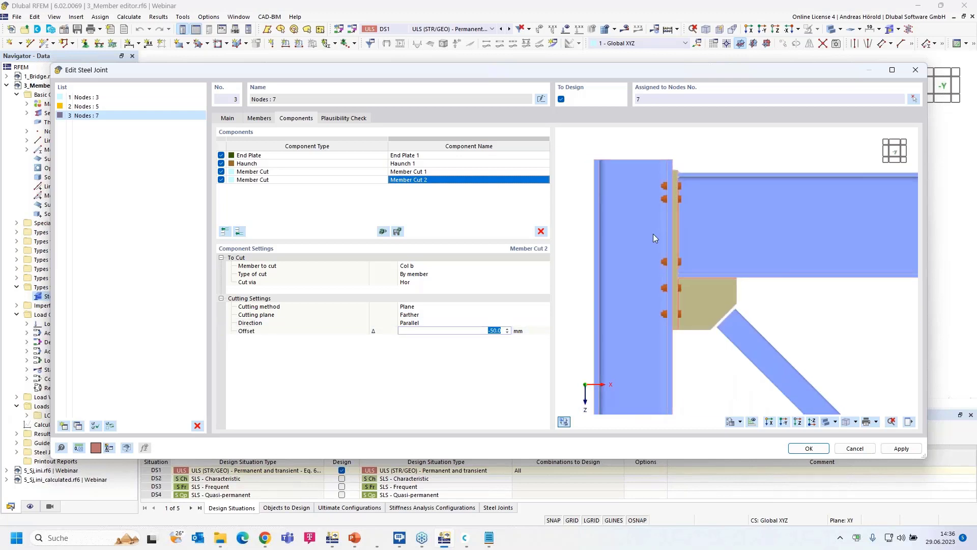
{"action": "scroll", "coordinate": [639, 272], "scroll_direction": "down", "scroll_amount": 1}
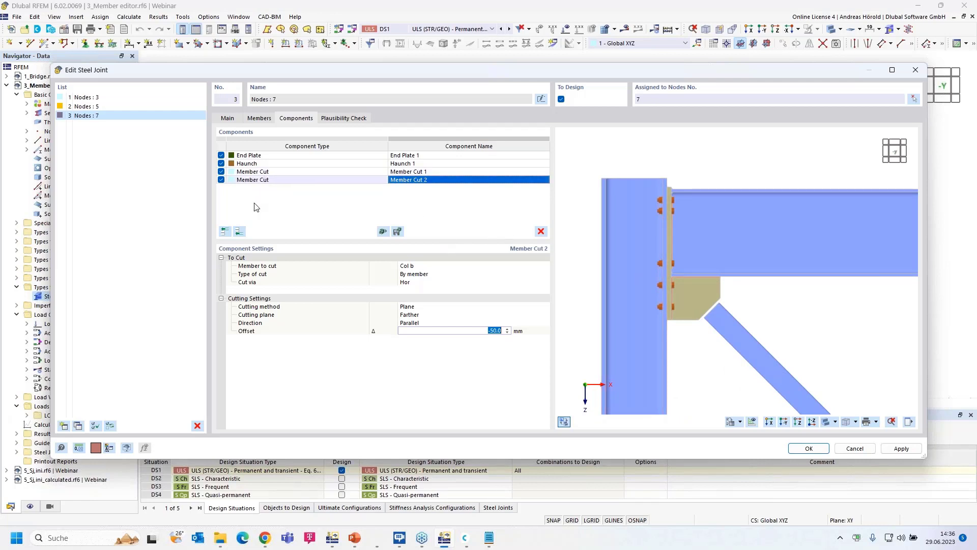
Add a Plate component to the node 7 joint and assign it material 1 - S355H
{"action": "left_click", "coordinate": [238, 231]}
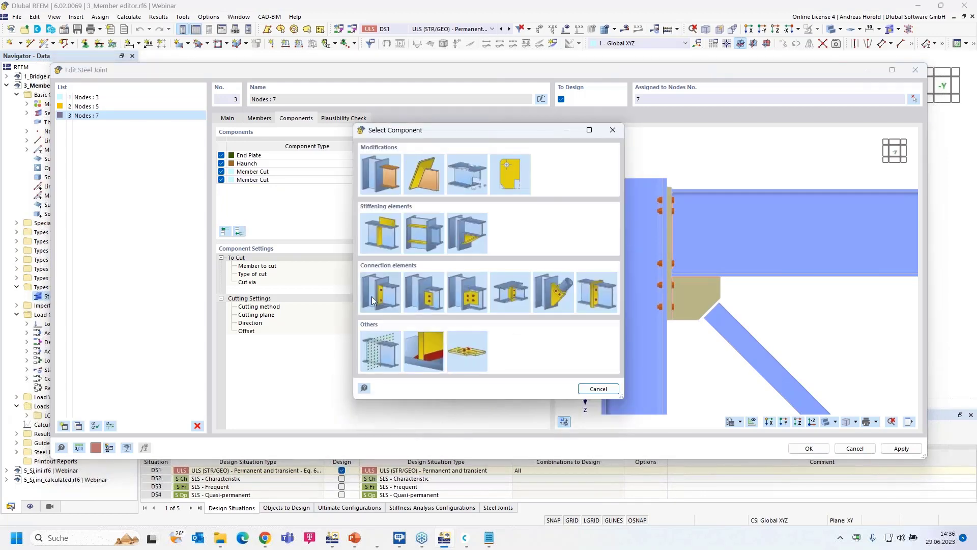
{"action": "left_click", "coordinate": [381, 227]}
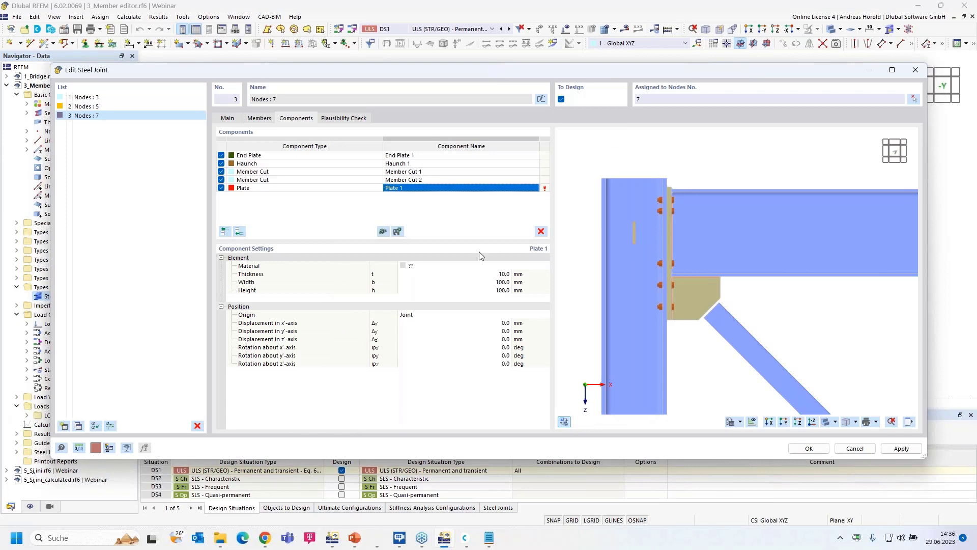
{"action": "scroll", "coordinate": [719, 301], "scroll_direction": "up", "scroll_amount": 3}
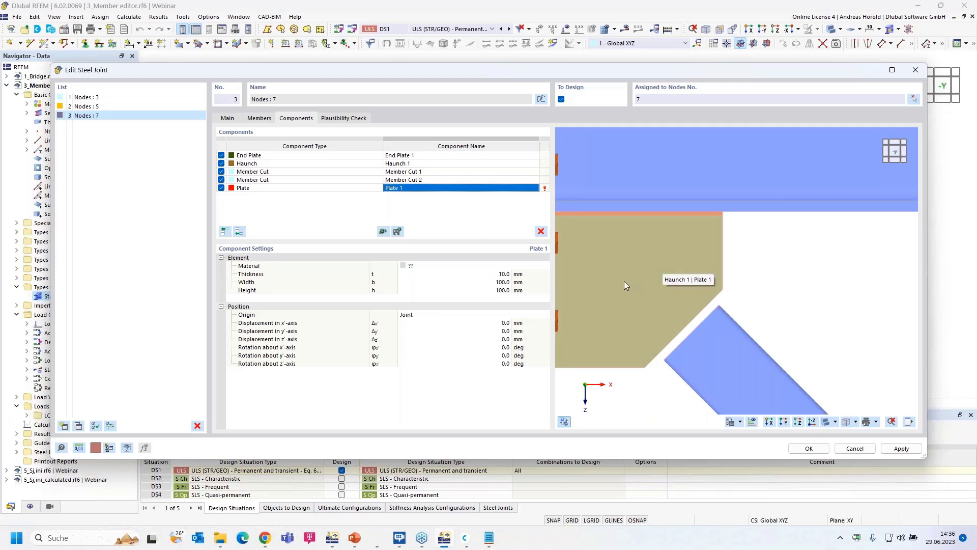
{"action": "scroll", "coordinate": [621, 284], "scroll_direction": "down", "scroll_amount": 3}
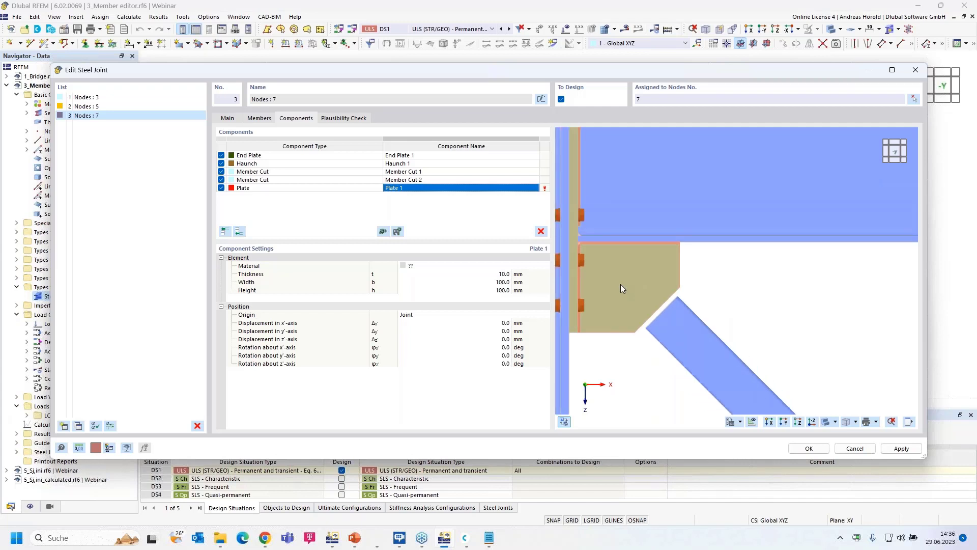
{"action": "middle_click_drag", "start_coordinate": [620, 284], "coordinate": [695, 297]}
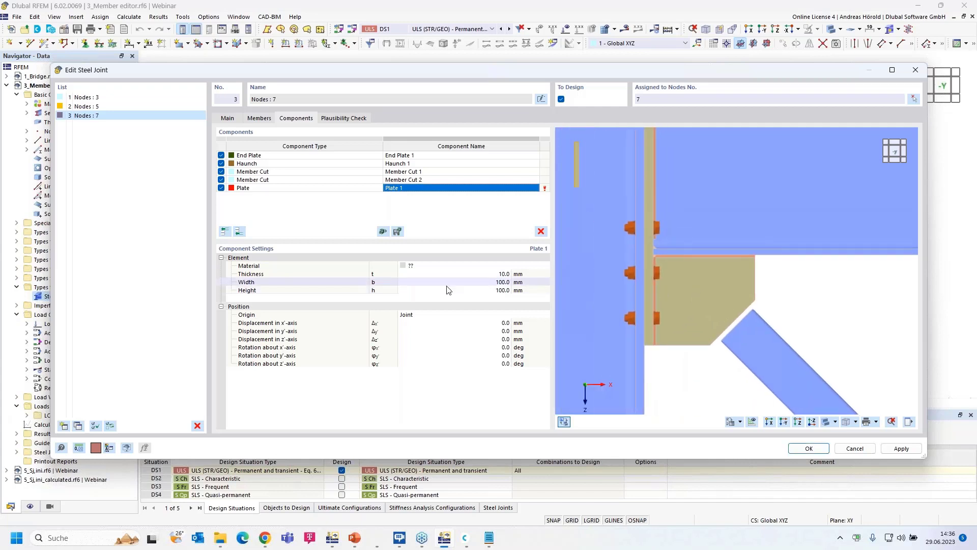
{"action": "left_click", "coordinate": [430, 267]}
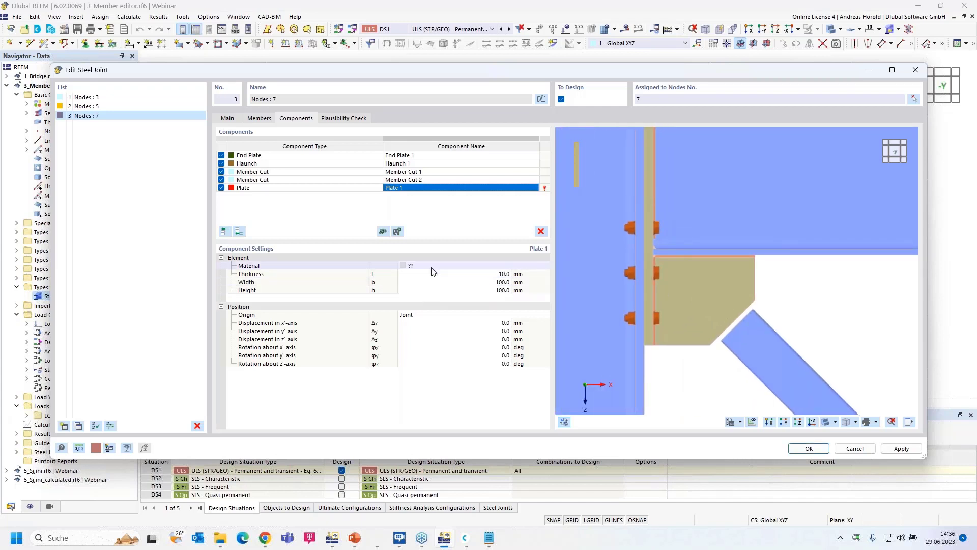
{"action": "left_click", "coordinate": [441, 266]}
{"action": "left_click", "coordinate": [442, 272]}
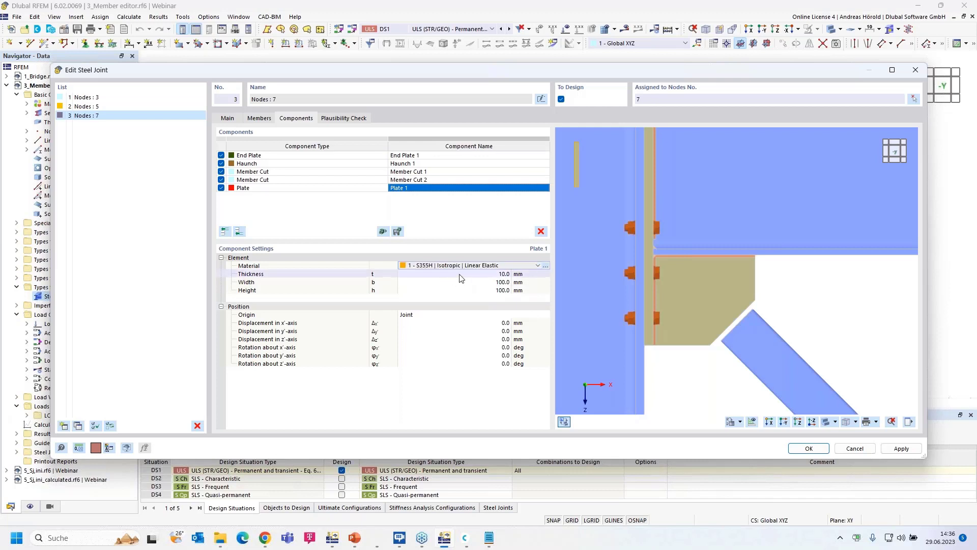
Set the new plate's thickness to 5 mm, width to 260 mm and height to 120 mm
{"action": "left_click", "coordinate": [495, 273]}
{"action": "type", "text": "5"}
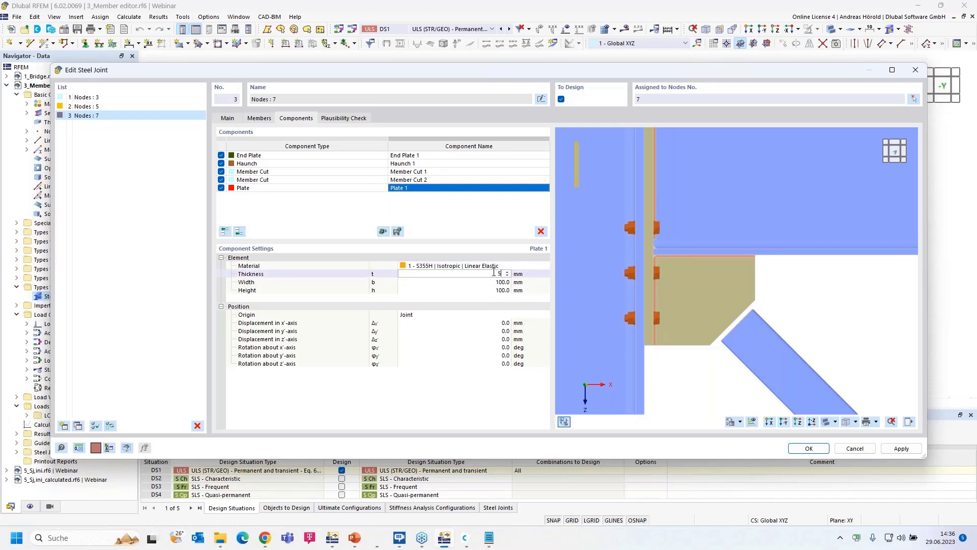
{"action": "key", "text": "Tab"}
{"action": "type", "text": "260"}
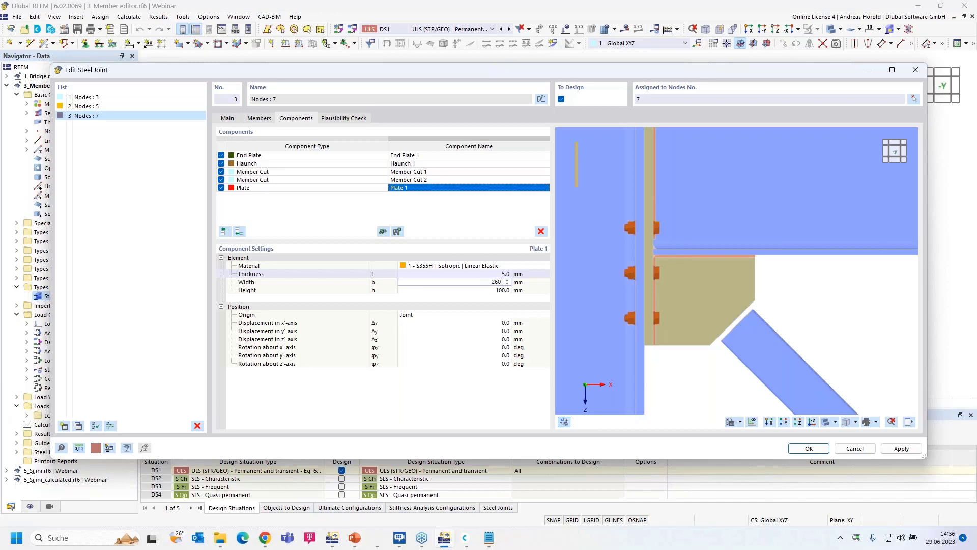
{"action": "key", "text": "Tab"}
{"action": "type", "text": "12"}
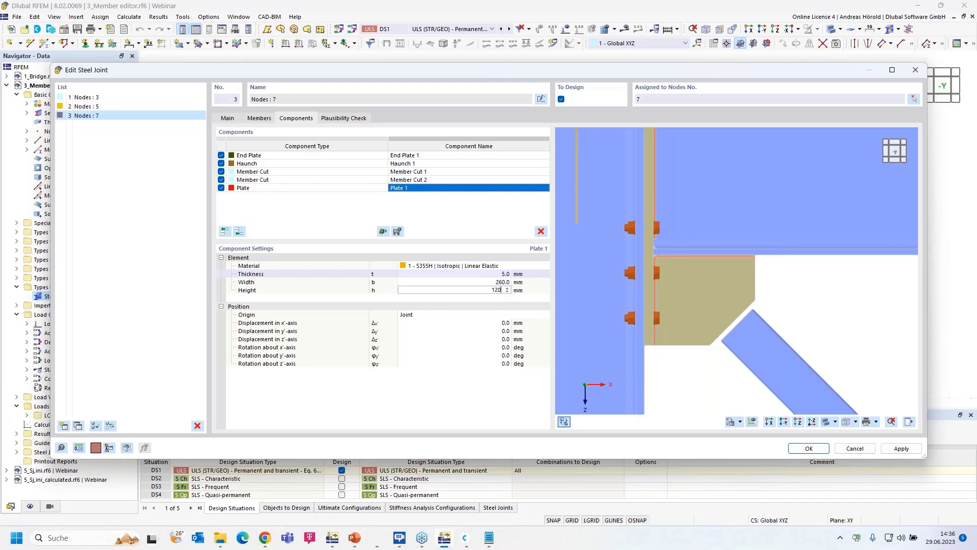
{"action": "key", "text": "Tab"}
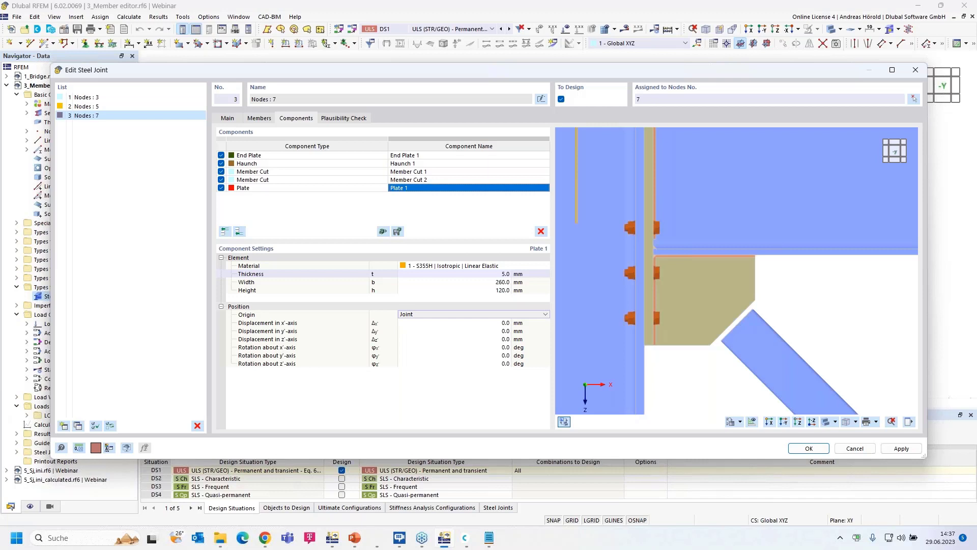
Set the plate's position origin to Plate, referencing Haunch 1 | Plate 1
{"action": "left_click", "coordinate": [490, 313]}
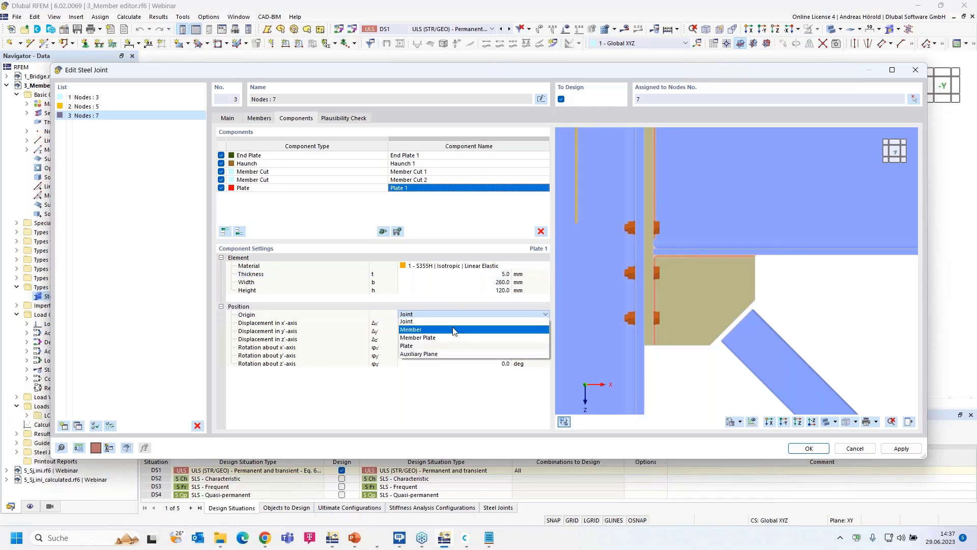
{"action": "left_click", "coordinate": [447, 346]}
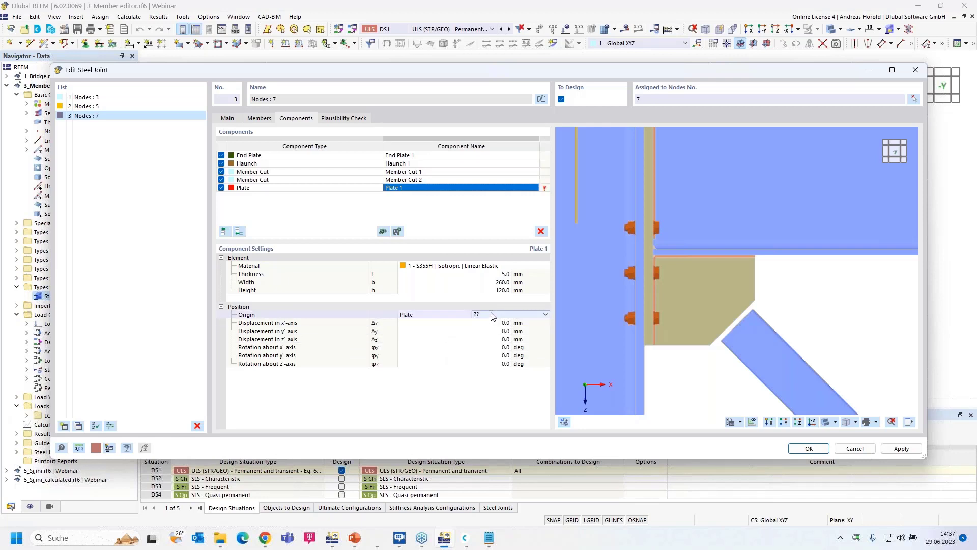
{"action": "left_click", "coordinate": [541, 315]}
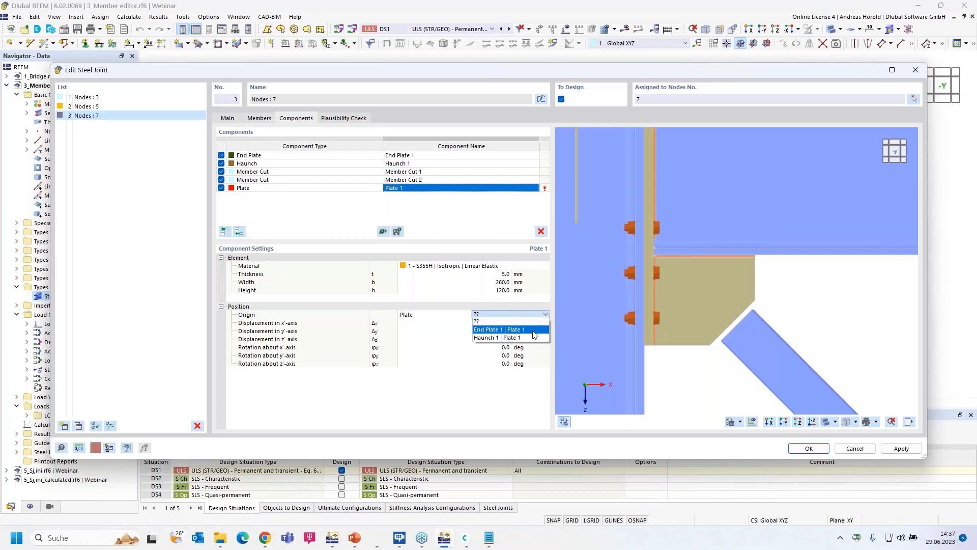
{"action": "left_click", "coordinate": [532, 337]}
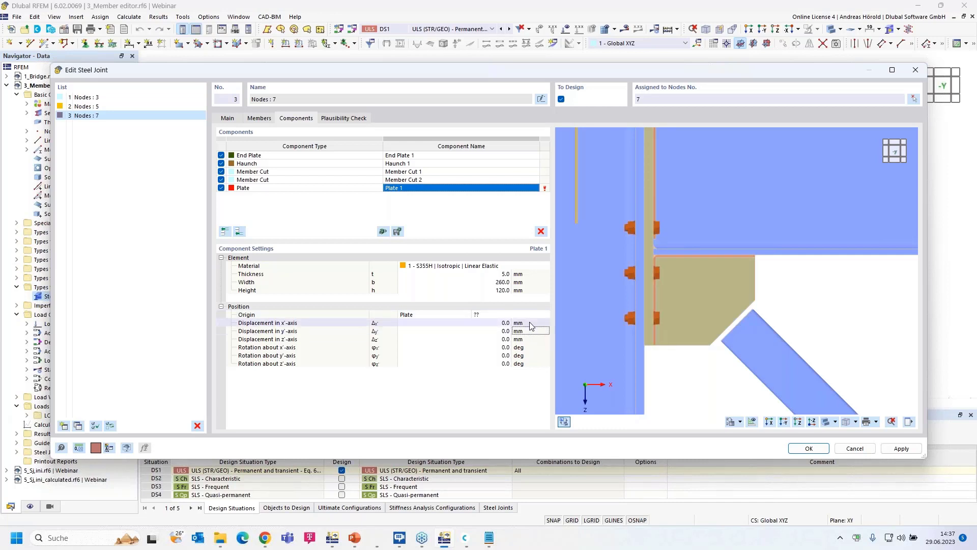
{"action": "left_click", "coordinate": [545, 316]}
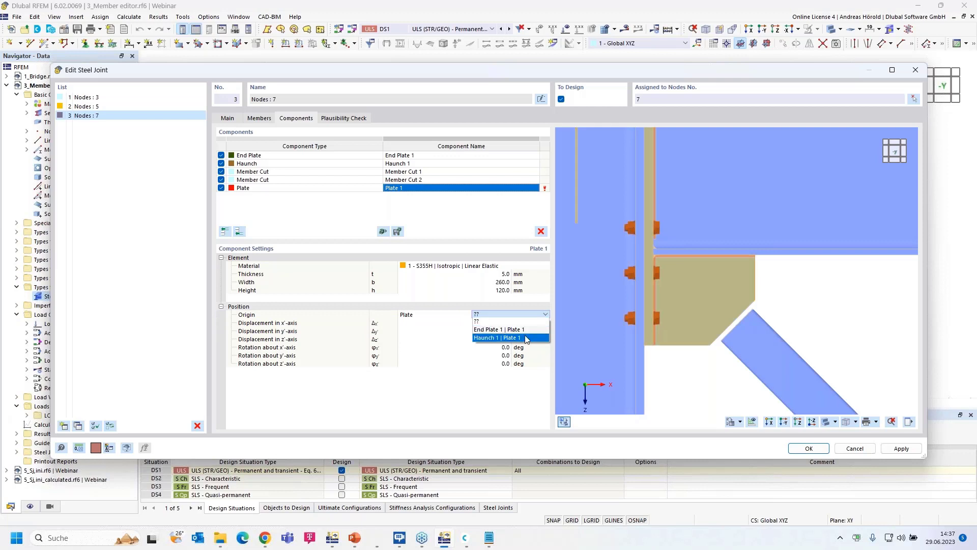
{"action": "left_click", "coordinate": [526, 338]}
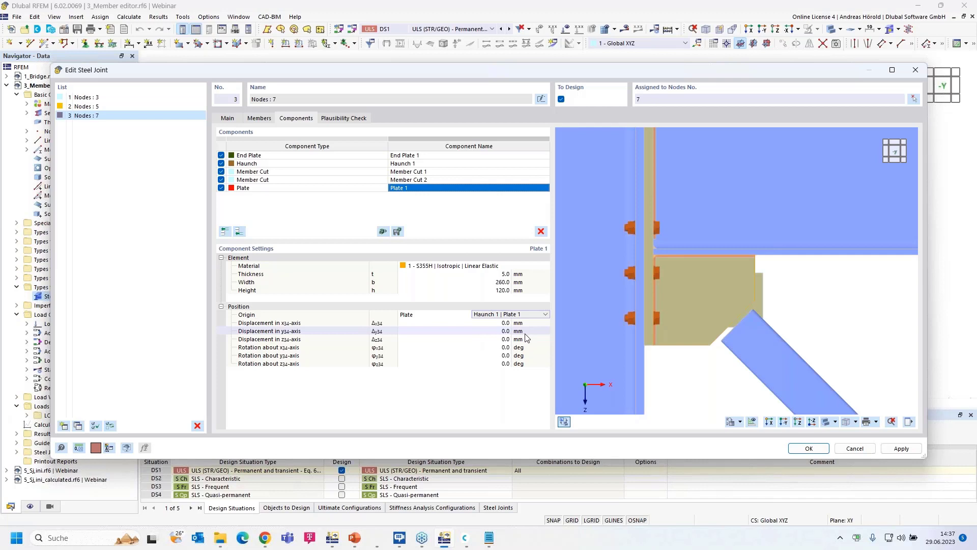
Displace the plate 63 mm in x, 45 mm in y and 7.5 mm in z relative to the haunch plate
{"action": "left_click", "coordinate": [501, 324]}
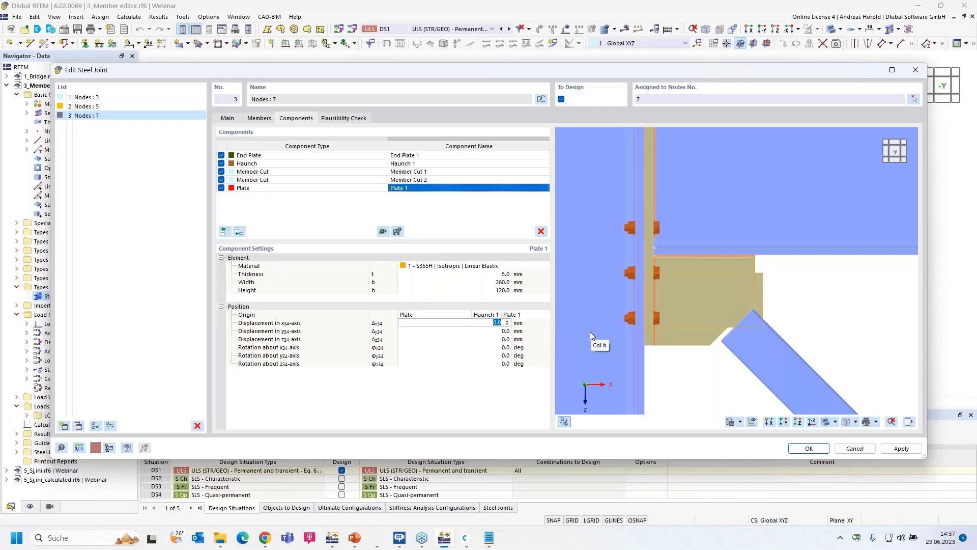
{"action": "type", "text": "63"}
{"action": "key", "text": "Tab"}
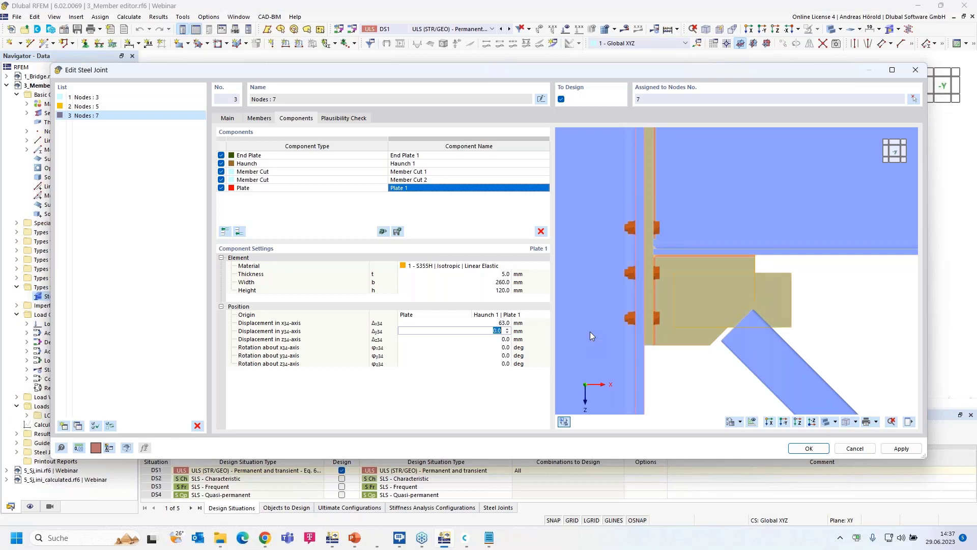
{"action": "type", "text": "45"}
{"action": "key", "text": "Tab"}
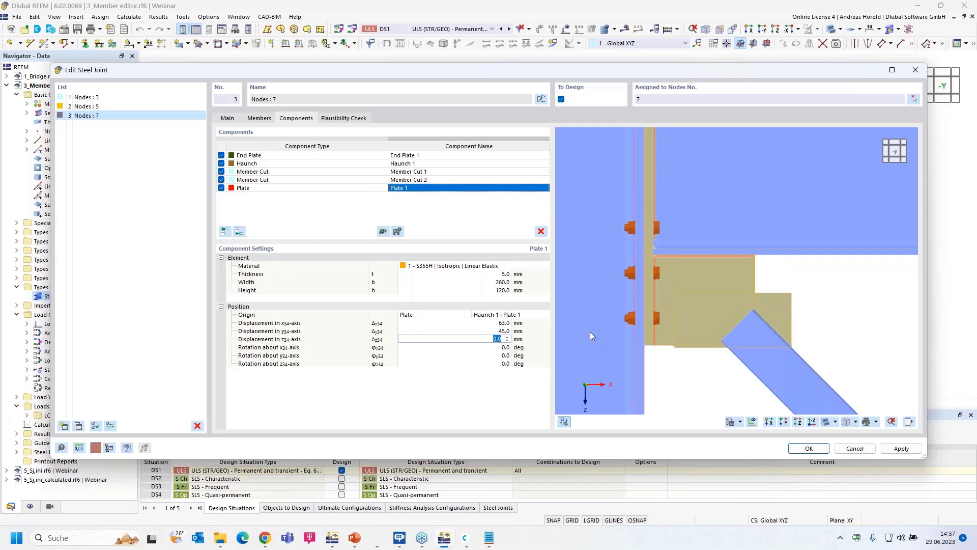
{"action": "type", "text": "7.5"}
{"action": "key", "text": "Tab"}
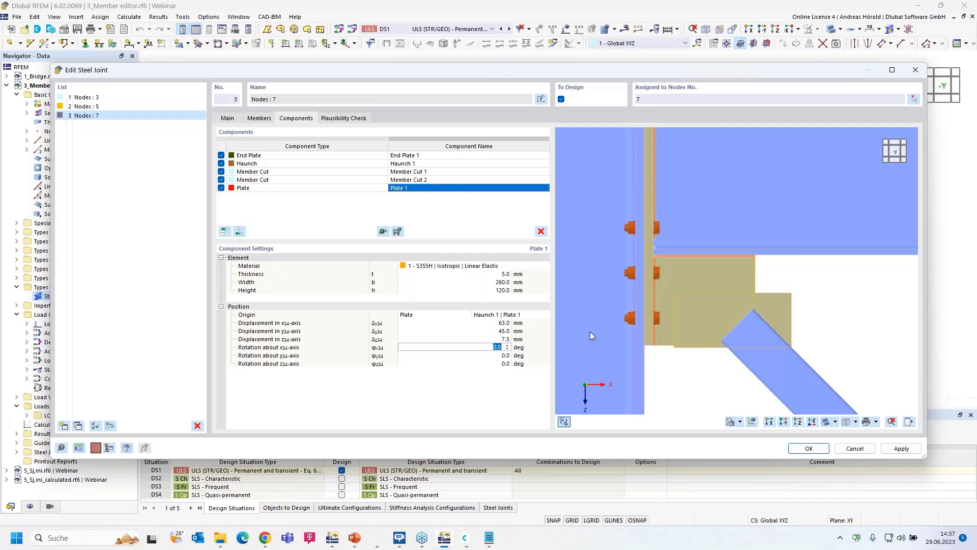
Rotate the plate 45 degrees about its z-axis, leaving the x and y rotations at zero
{"action": "key", "text": "Tab"}
{"action": "key", "text": "Tab"}
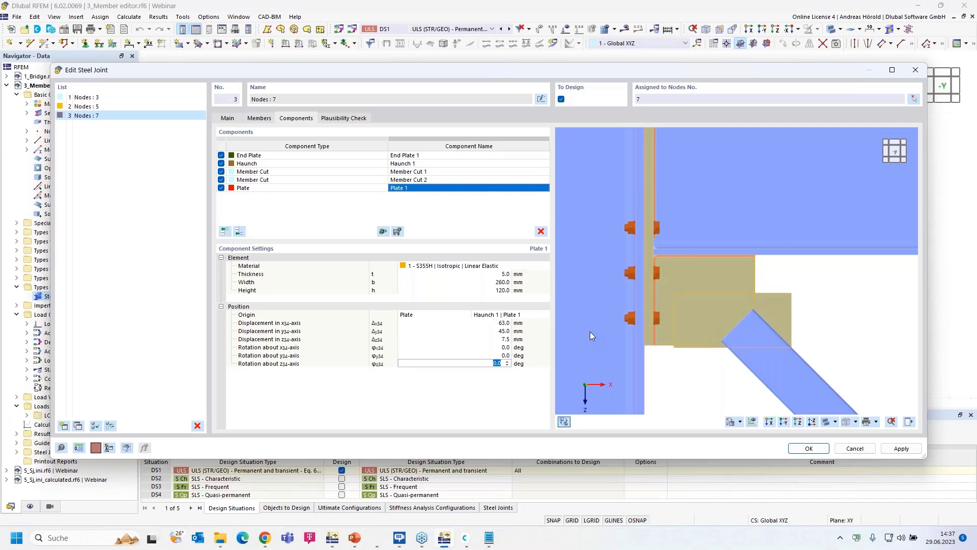
{"action": "type", "text": "45"}
{"action": "key", "text": "Return"}
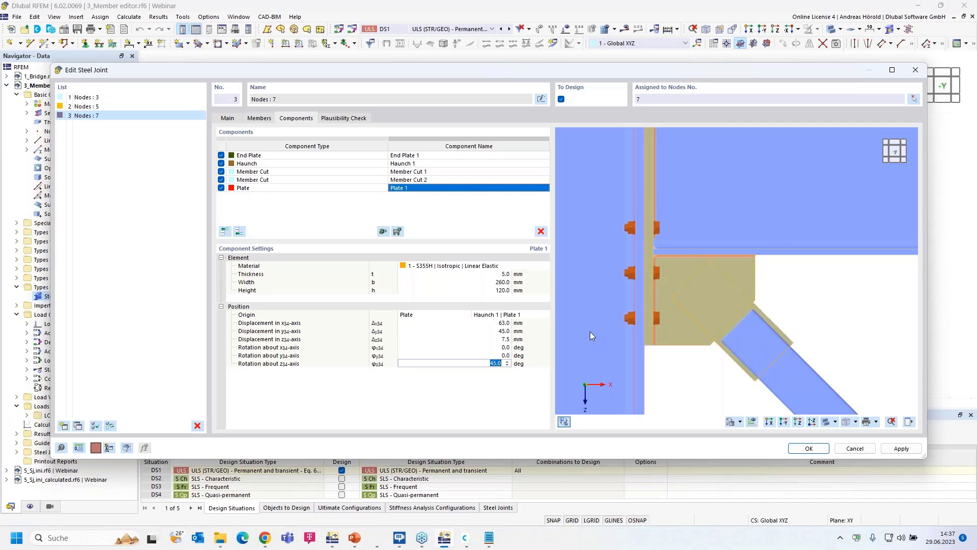
Examine from several angles how the new plate meets the haunch and overlaps the diagonal
{"action": "middle_click_drag", "start_coordinate": [867, 291], "coordinate": [729, 331], "text": "ctrl"}
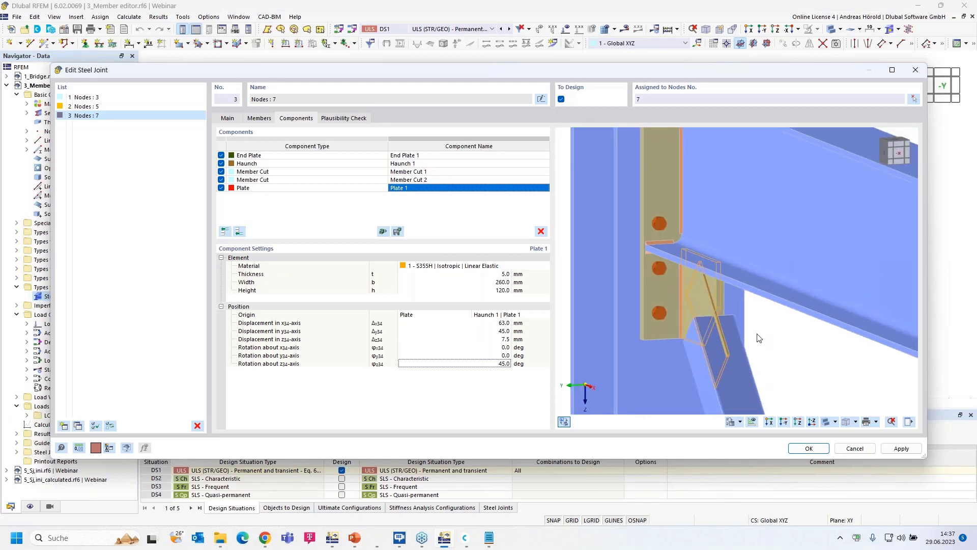
{"action": "scroll", "coordinate": [759, 338], "scroll_direction": "up", "scroll_amount": 4}
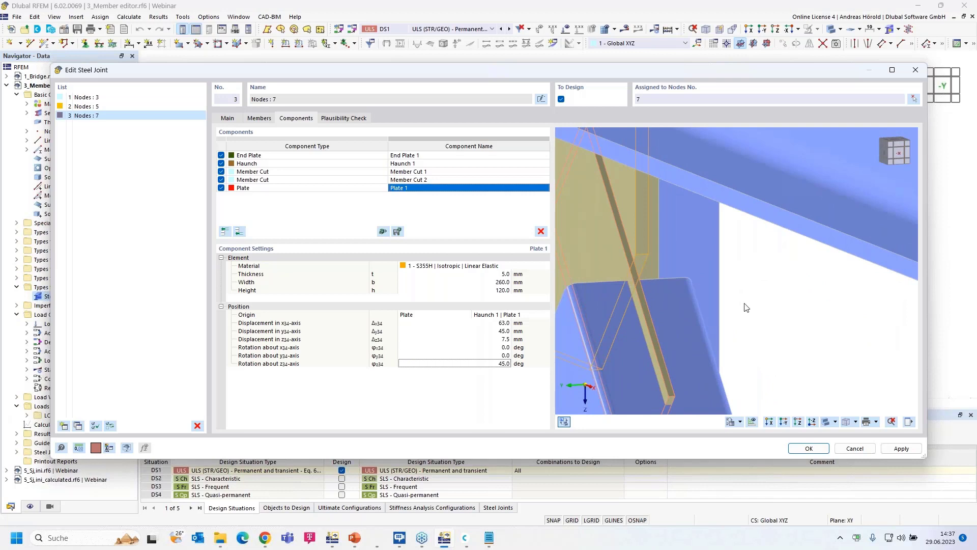
{"action": "middle_click_drag", "start_coordinate": [767, 322], "coordinate": [877, 320], "text": "ctrl"}
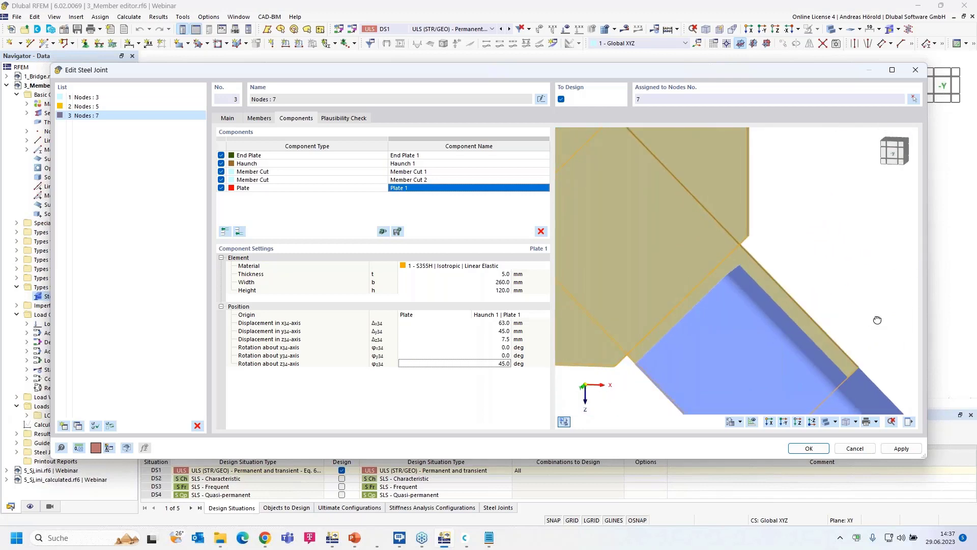
{"action": "scroll", "coordinate": [878, 320], "scroll_direction": "down", "scroll_amount": 4}
{"action": "scroll", "coordinate": [876, 318], "scroll_direction": "down", "scroll_amount": 5}
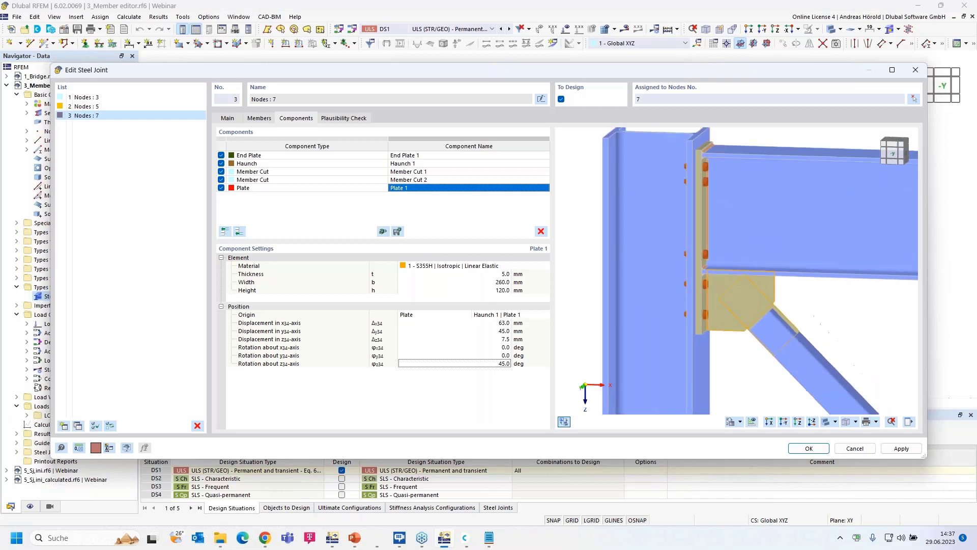
{"action": "scroll", "coordinate": [777, 335], "scroll_direction": "up", "scroll_amount": 6}
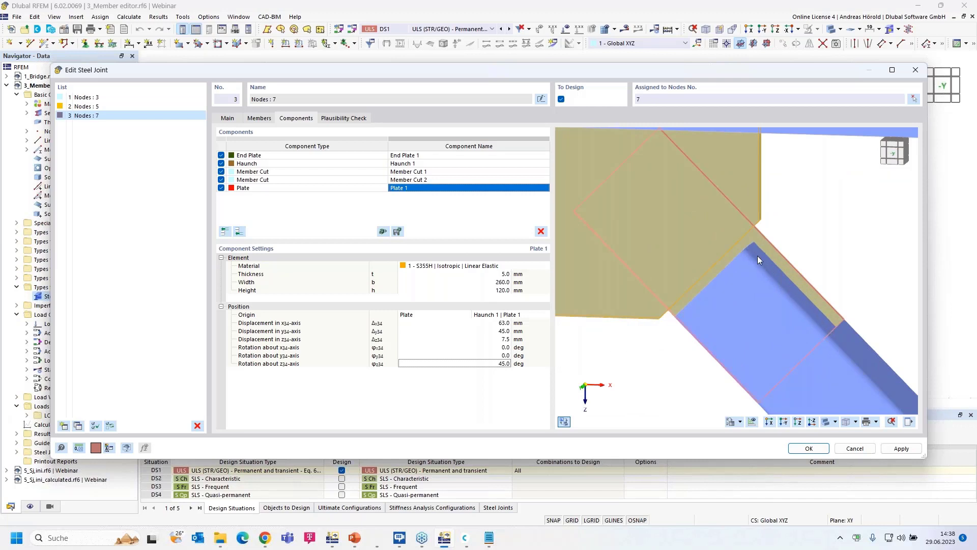
{"action": "scroll", "coordinate": [740, 218], "scroll_direction": "down", "scroll_amount": 3}
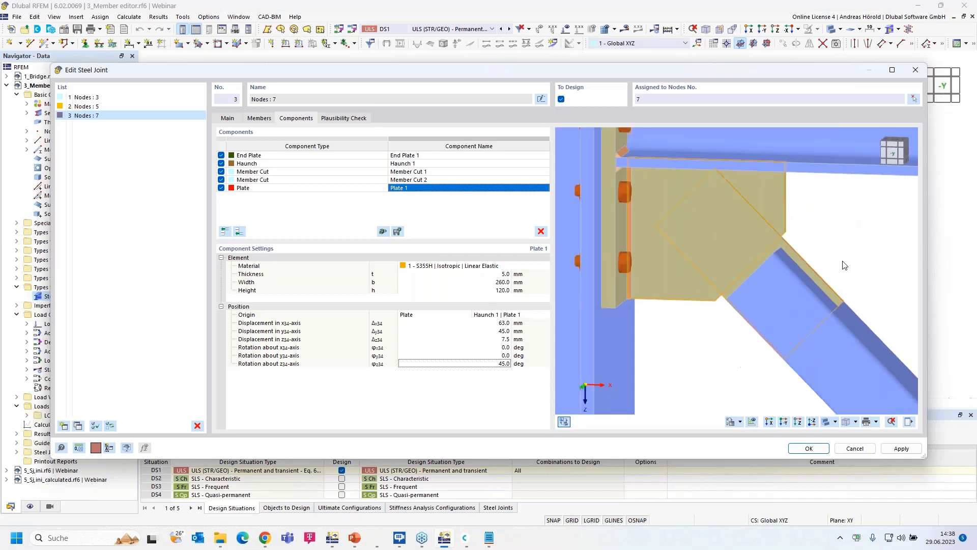
Add a third Member Cut component to the node 7 joint with Dia as the member to cut
{"action": "left_click", "coordinate": [239, 231]}
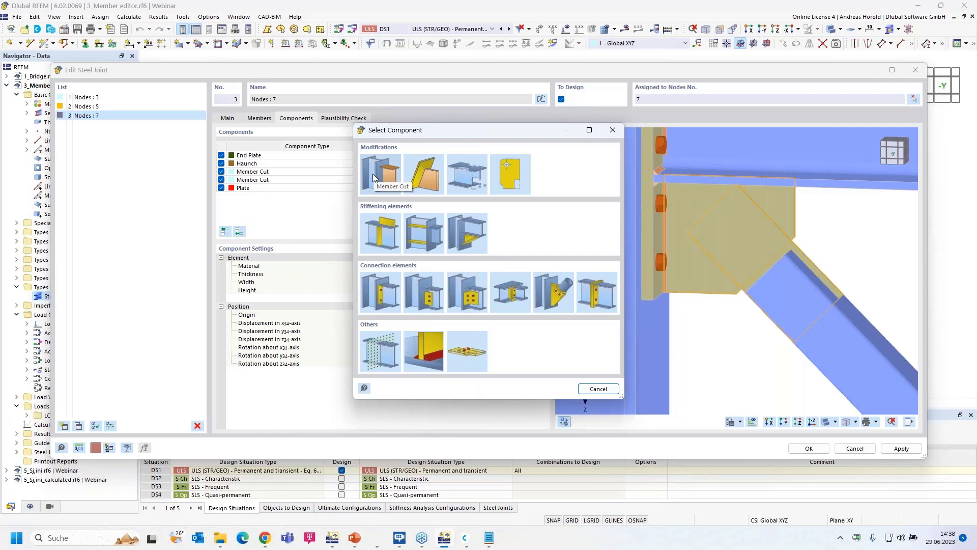
{"action": "left_click", "coordinate": [373, 177]}
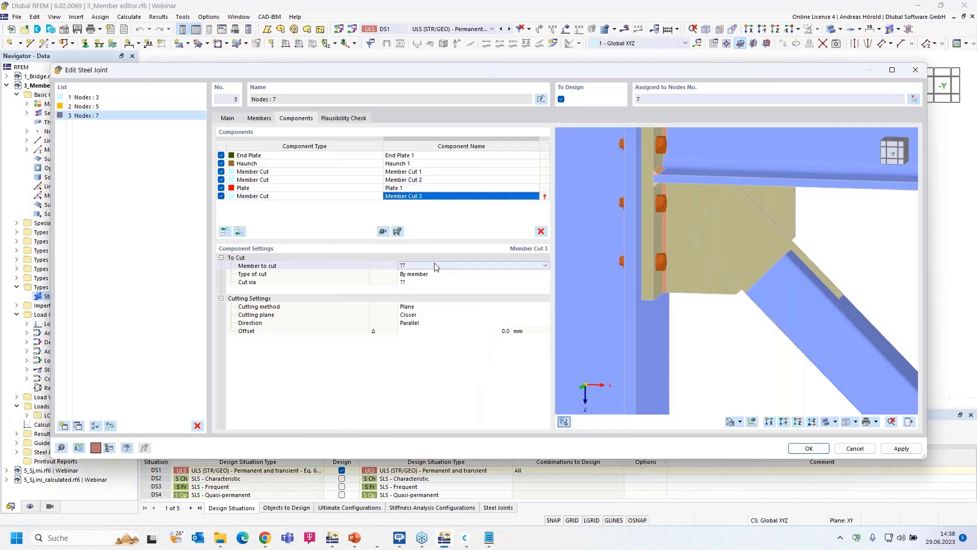
{"action": "left_click", "coordinate": [500, 266]}
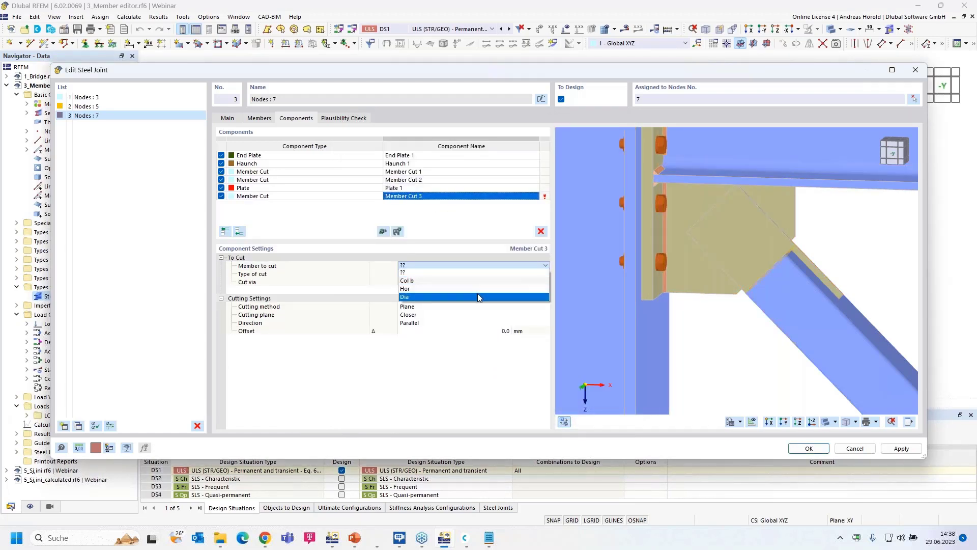
{"action": "left_click", "coordinate": [478, 298]}
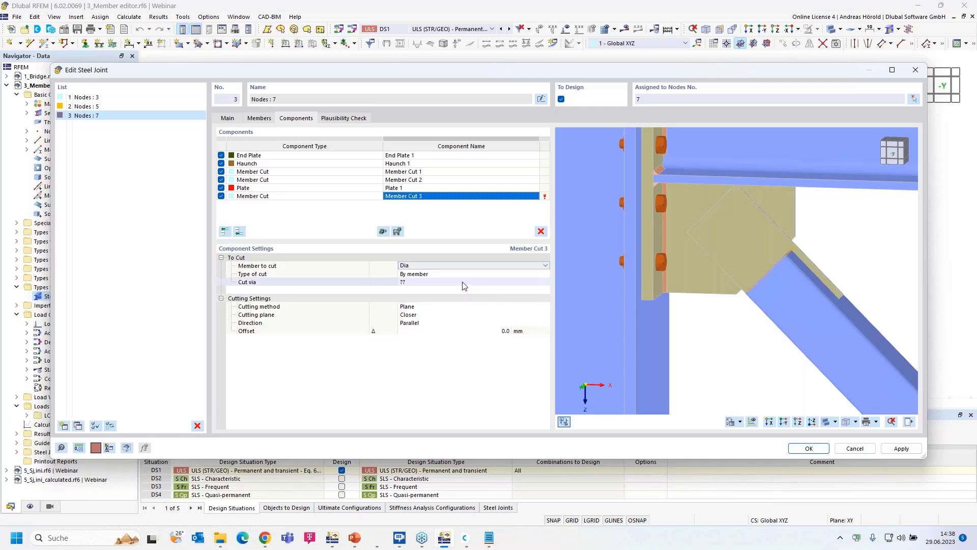
Set the new member cut's type to By plate and cut the diagonal via Plate 1
{"action": "left_click", "coordinate": [464, 274]}
{"action": "left_click", "coordinate": [472, 273]}
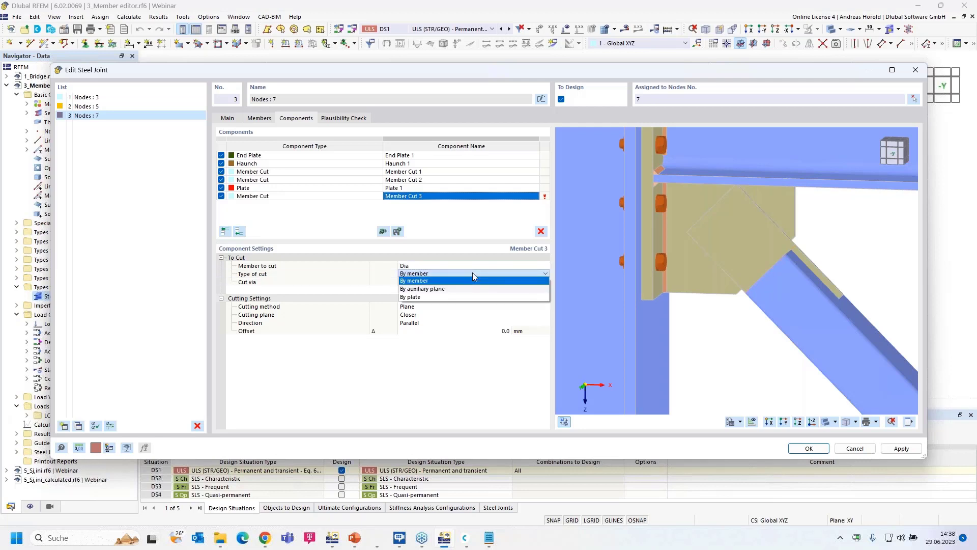
{"action": "left_click", "coordinate": [461, 295]}
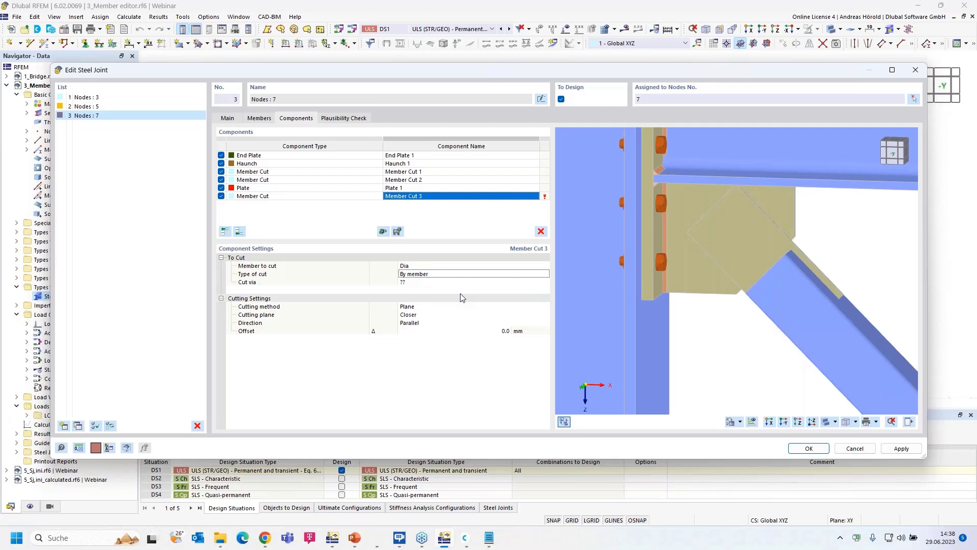
{"action": "left_click", "coordinate": [495, 275]}
{"action": "left_click", "coordinate": [493, 298]}
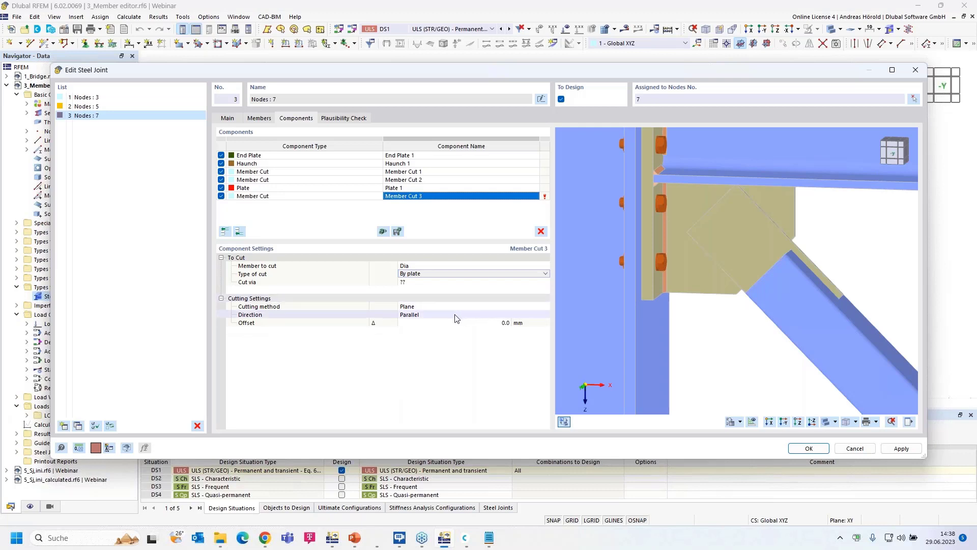
{"action": "left_click", "coordinate": [462, 283]}
{"action": "left_click", "coordinate": [494, 284]}
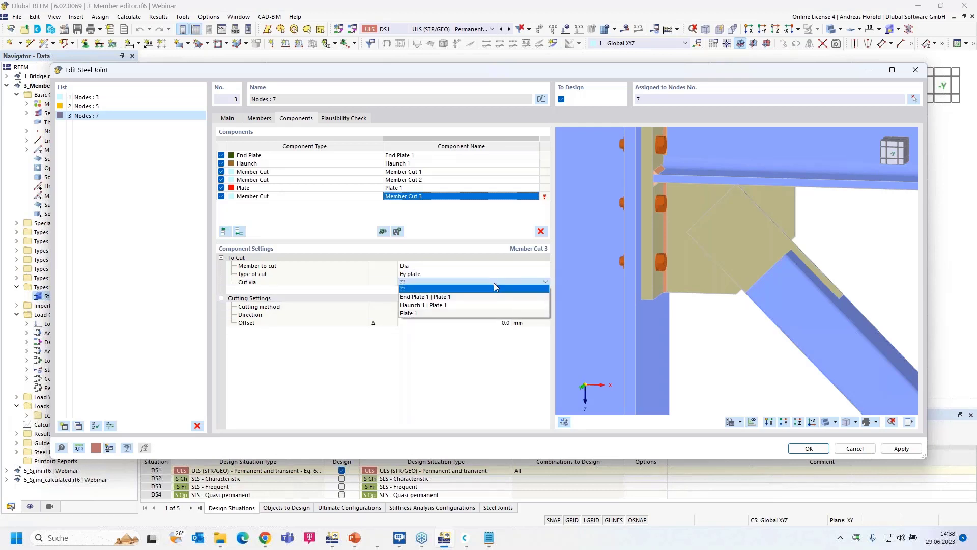
{"action": "left_click", "coordinate": [464, 314]}
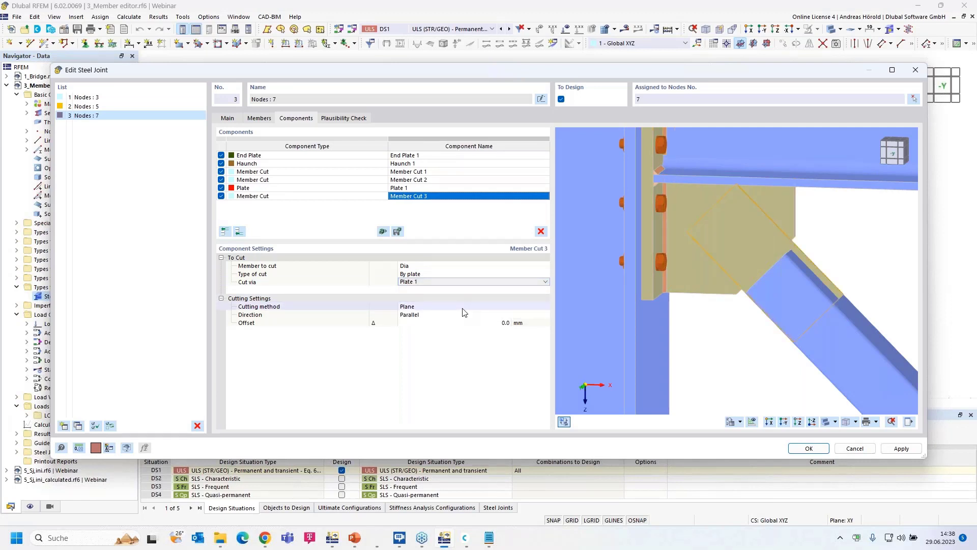
Set the cutting method of Member Cut 3 to Surface so the diagonal is slotted by the plate
{"action": "left_click", "coordinate": [448, 307]}
{"action": "left_click", "coordinate": [447, 307]}
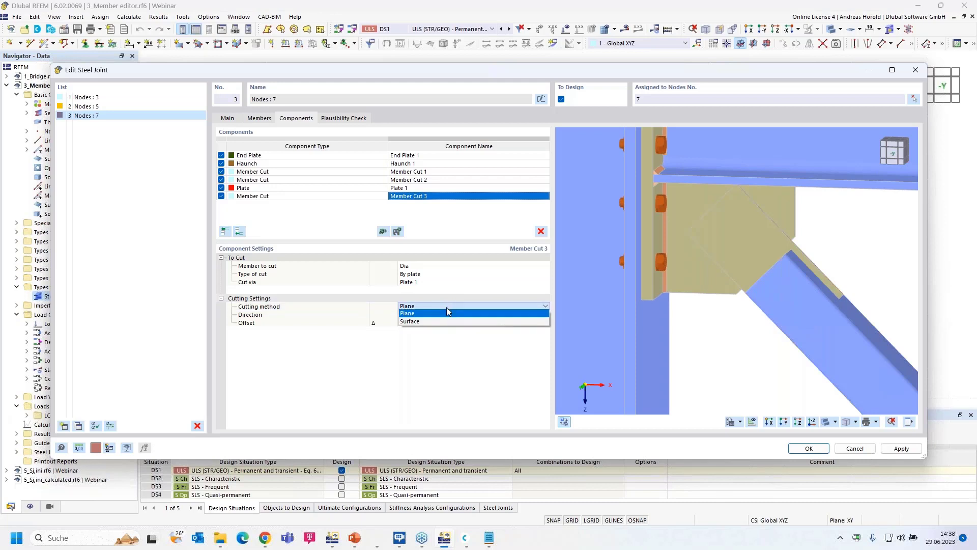
{"action": "left_click", "coordinate": [448, 312]}
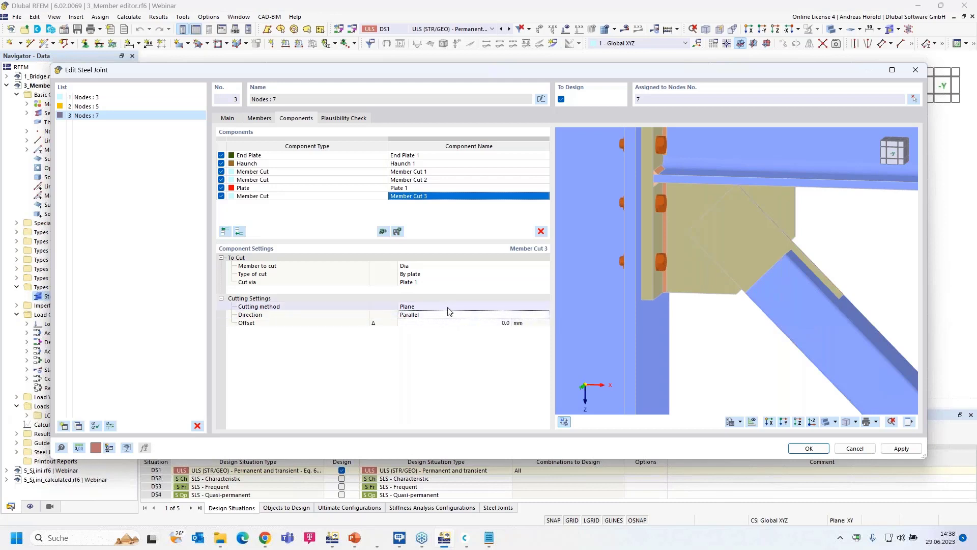
{"action": "left_click", "coordinate": [467, 306]}
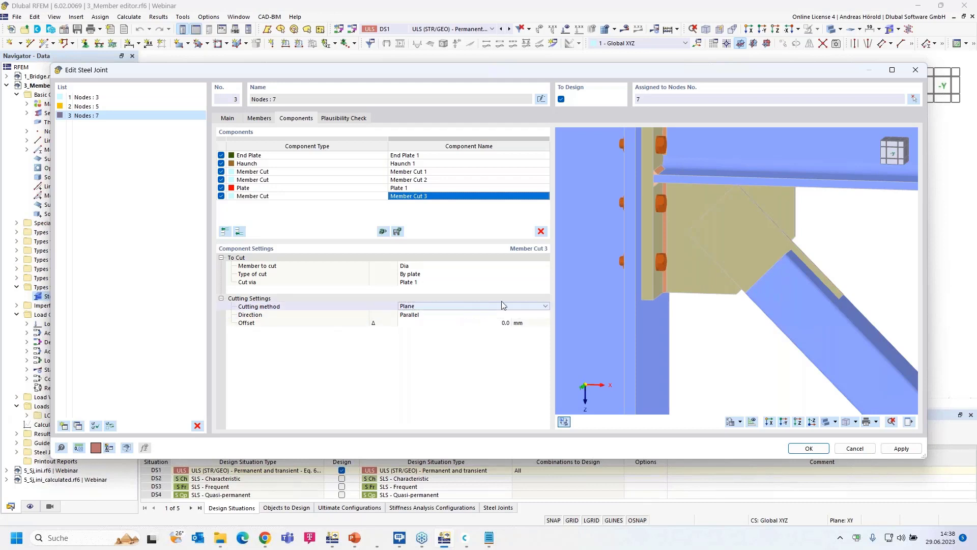
{"action": "left_click", "coordinate": [543, 306]}
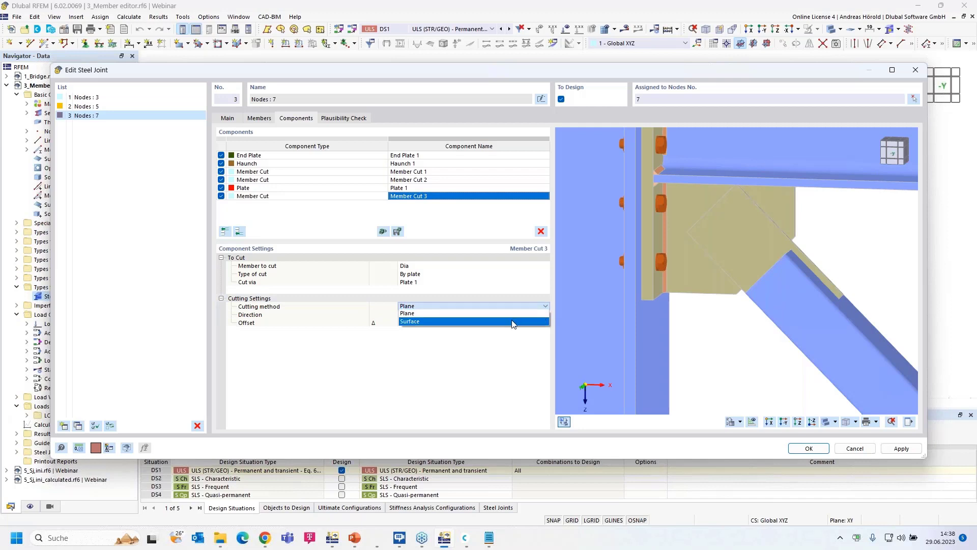
{"action": "left_click", "coordinate": [512, 321]}
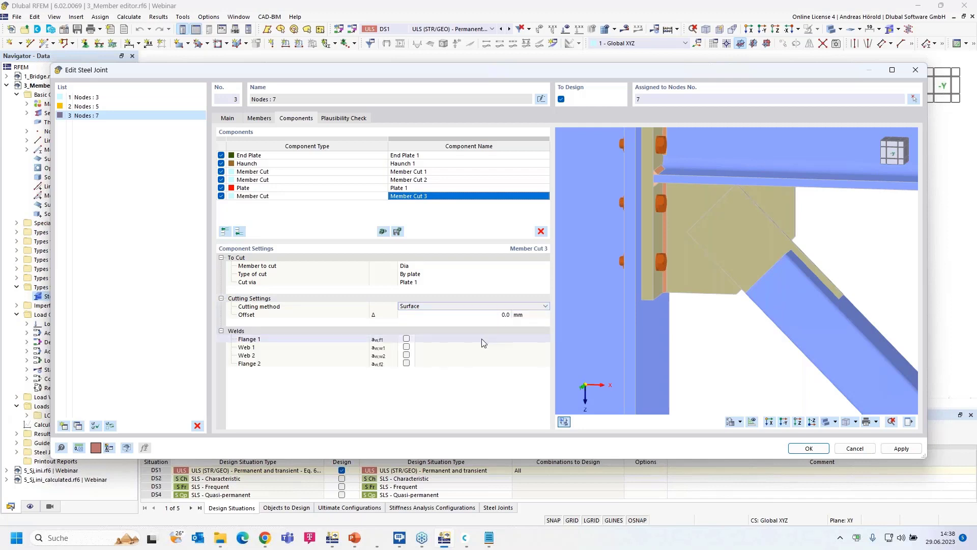
{"action": "scroll", "coordinate": [722, 276], "scroll_direction": "up", "scroll_amount": 2}
{"action": "scroll", "coordinate": [722, 277], "scroll_direction": "up", "scroll_amount": 1}
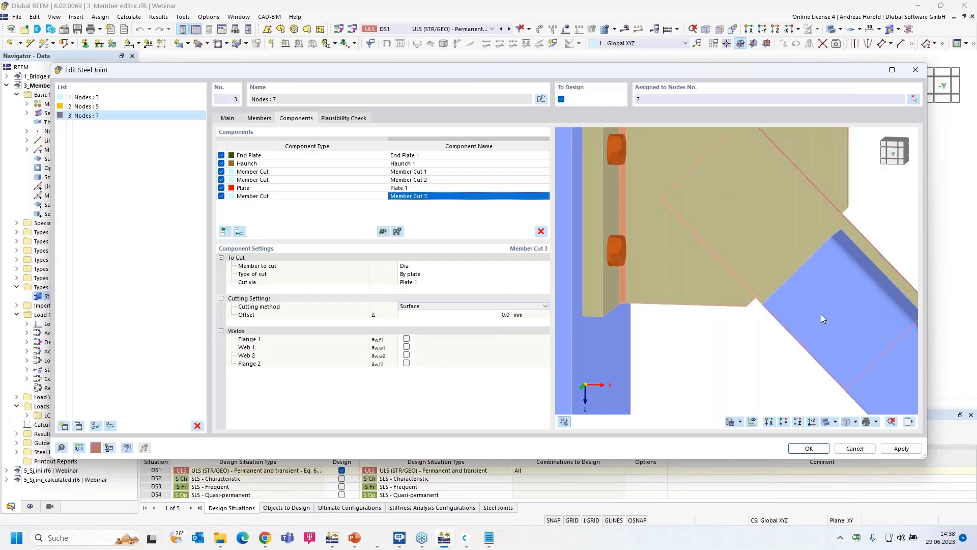
{"action": "middle_click_drag", "start_coordinate": [812, 334], "coordinate": [762, 337], "text": "ctrl"}
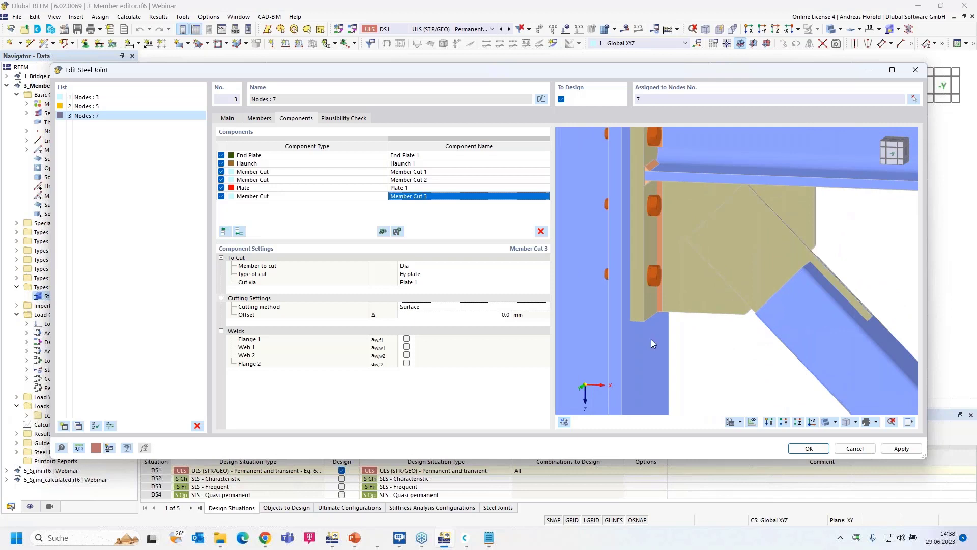
Enable the Flange 1 and Flange 2 welds for Member Cut 3 between the diagonal and the plate
{"action": "left_click", "coordinate": [406, 339]}
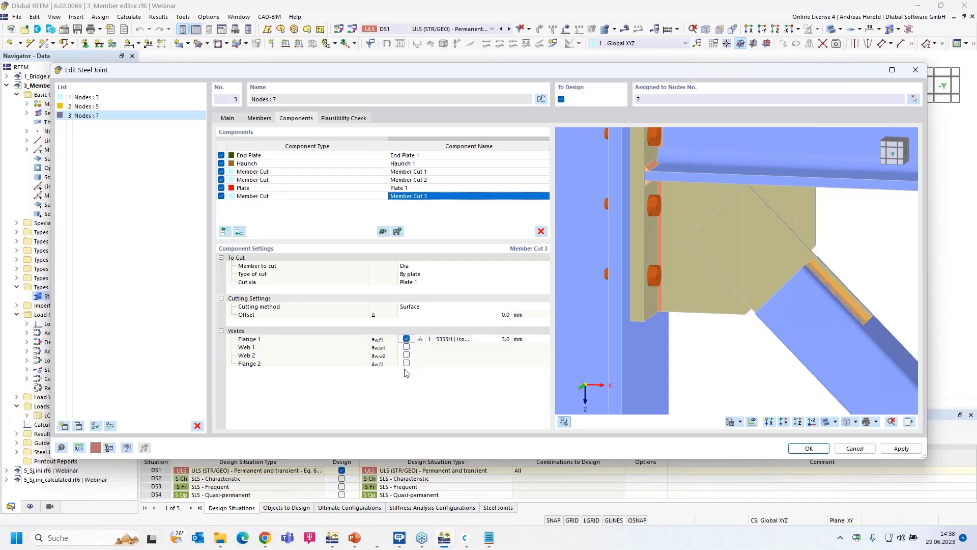
{"action": "left_click", "coordinate": [406, 363]}
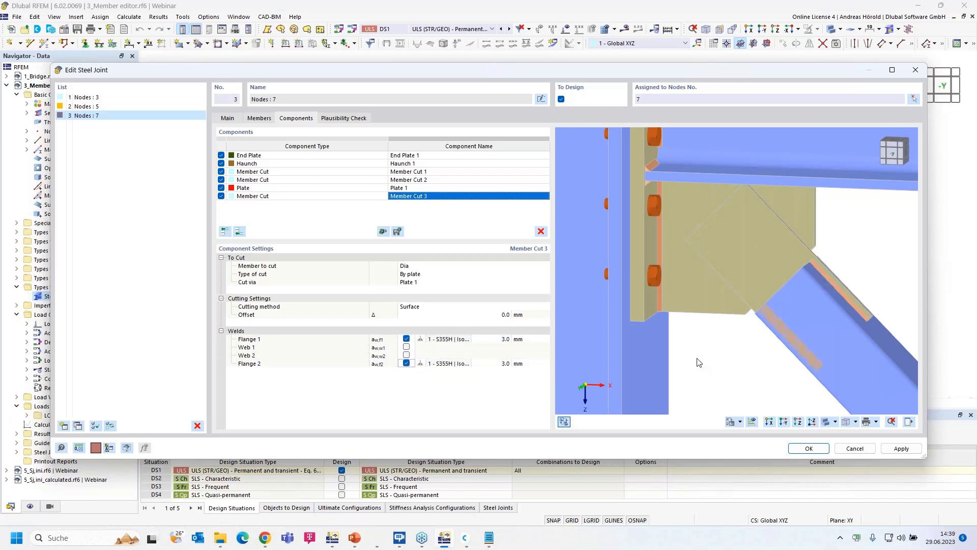
{"action": "scroll", "coordinate": [785, 335], "scroll_direction": "up", "scroll_amount": 5}
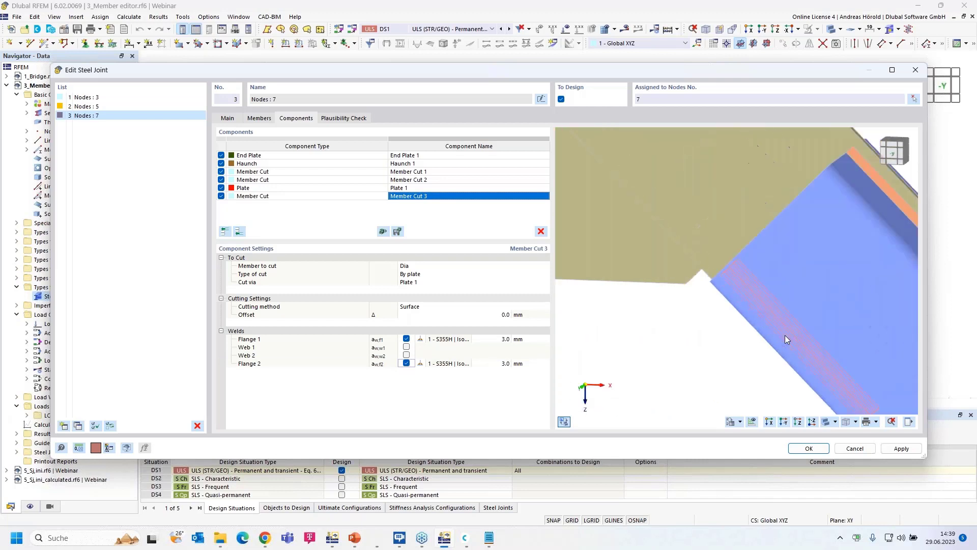
{"action": "scroll", "coordinate": [780, 307], "scroll_direction": "down", "scroll_amount": 6}
{"action": "middle_click_drag", "start_coordinate": [752, 320], "coordinate": [692, 352]}
{"action": "scroll", "coordinate": [693, 352], "scroll_direction": "down", "scroll_amount": 1}
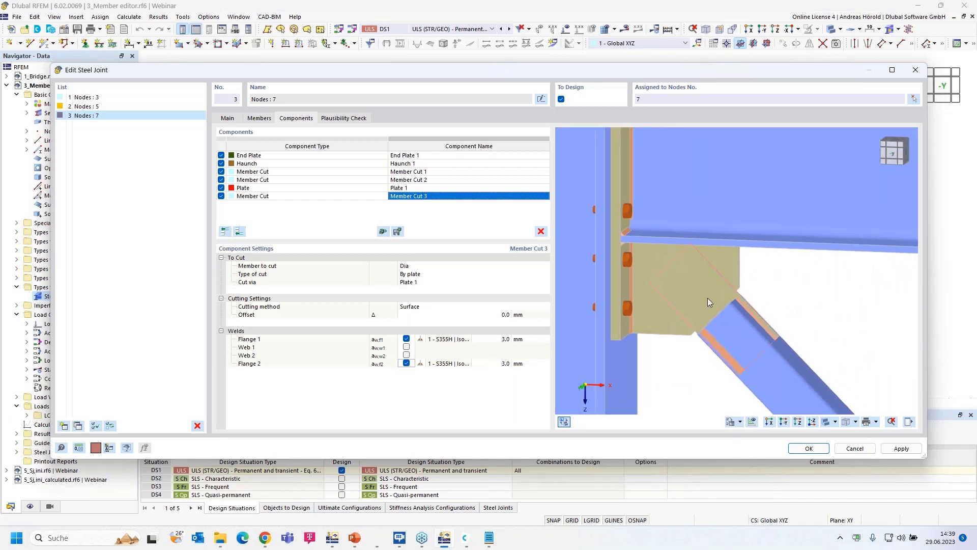
Temporarily hide Plate 1 and the Member Cut 3 welds in the preview to examine the slot in the diagonal's flange
{"action": "left_click", "coordinate": [909, 422]}
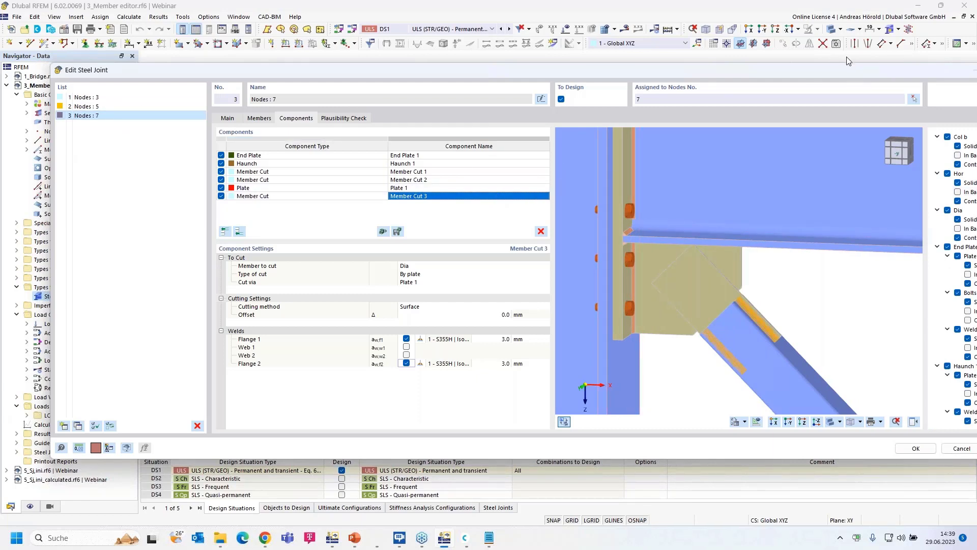
{"action": "left_click_drag", "start_coordinate": [851, 66], "coordinate": [750, 71]}
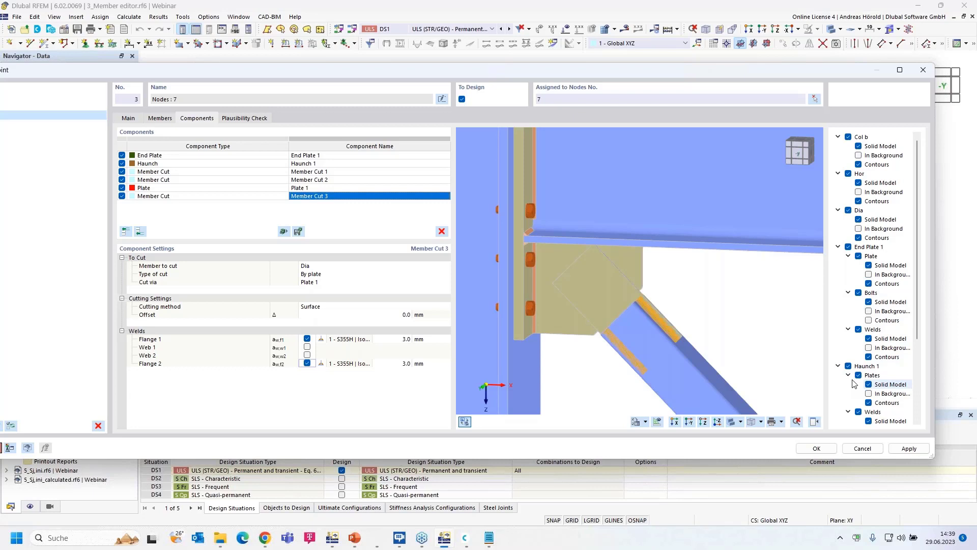
{"action": "scroll", "coordinate": [851, 379], "scroll_direction": "down", "scroll_amount": 4}
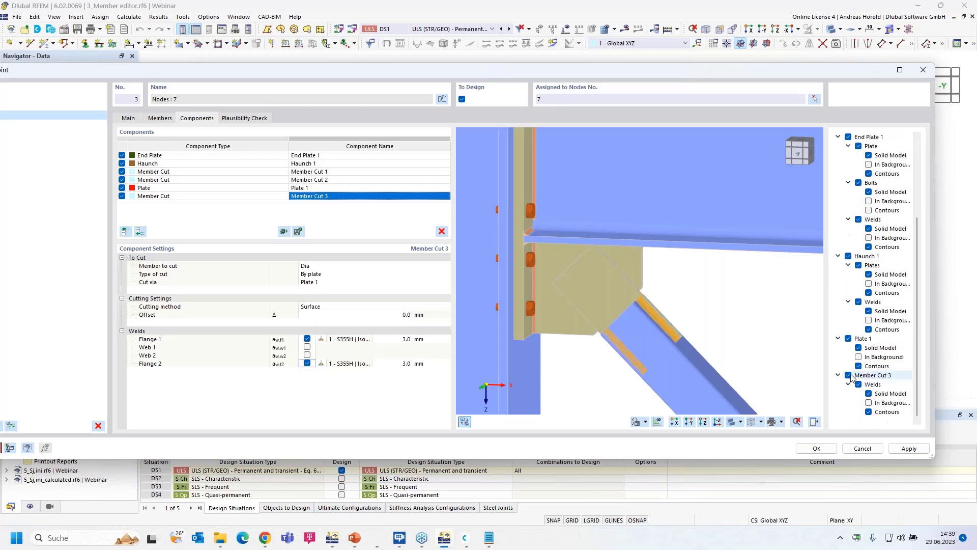
{"action": "left_click", "coordinate": [848, 339]}
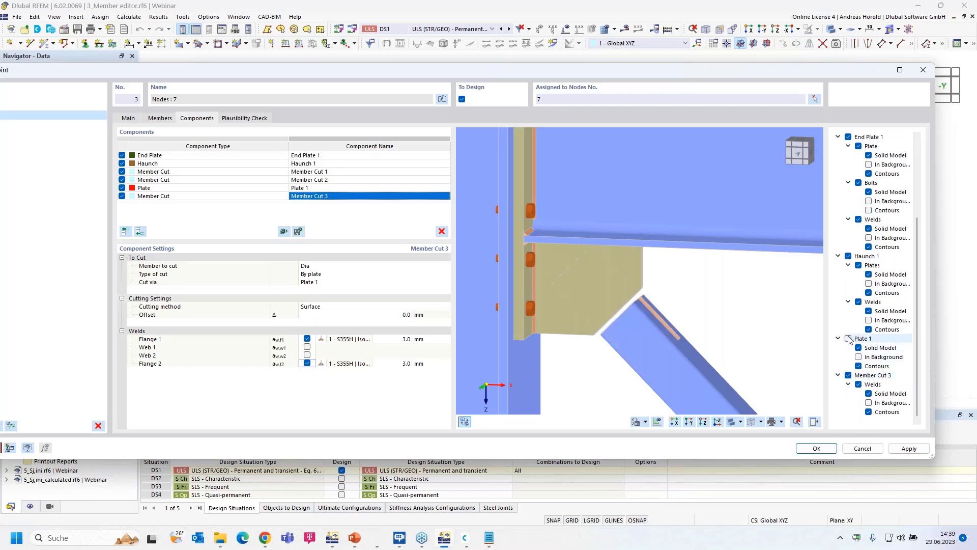
{"action": "left_click", "coordinate": [860, 385]}
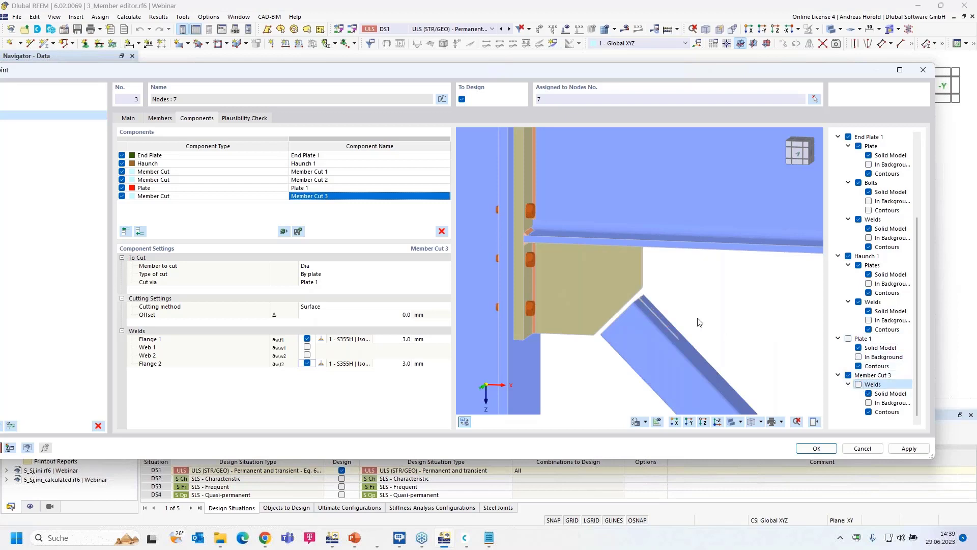
{"action": "middle_click_drag", "start_coordinate": [700, 321], "coordinate": [659, 342]}
{"action": "scroll", "coordinate": [659, 341], "scroll_direction": "up", "scroll_amount": 3}
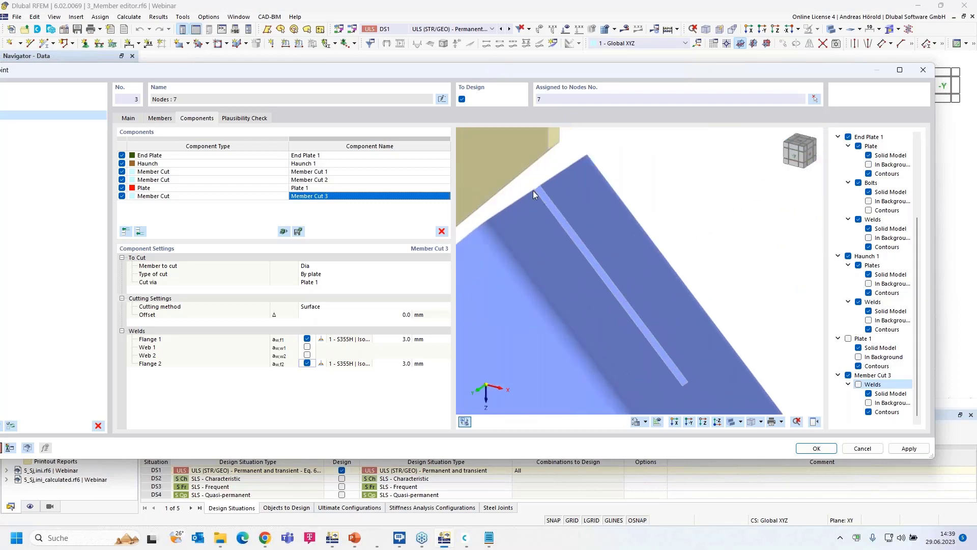
{"action": "middle_click_drag", "start_coordinate": [746, 277], "coordinate": [760, 246]}
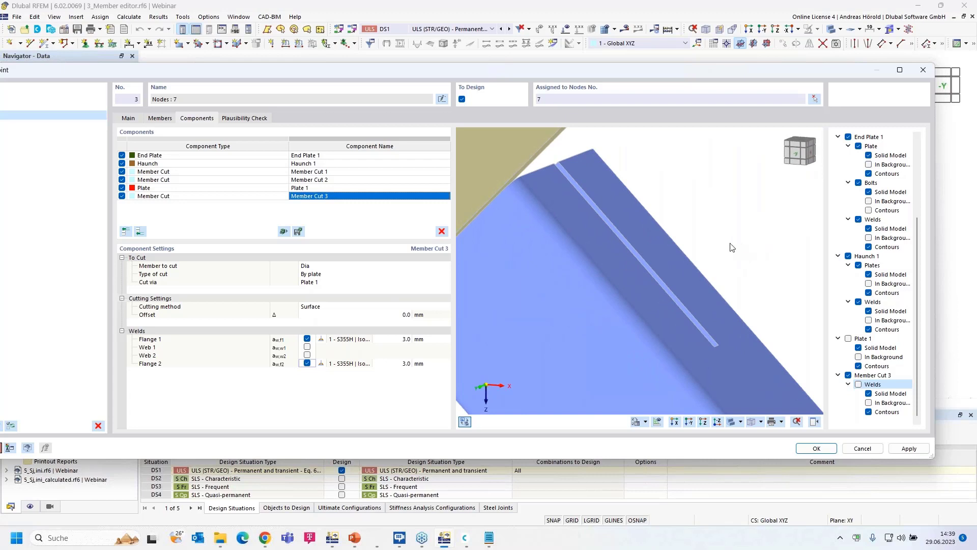
Show Plate 1 and the Member Cut 3 welds again and close the preview's visibility list
{"action": "left_click", "coordinate": [848, 339]}
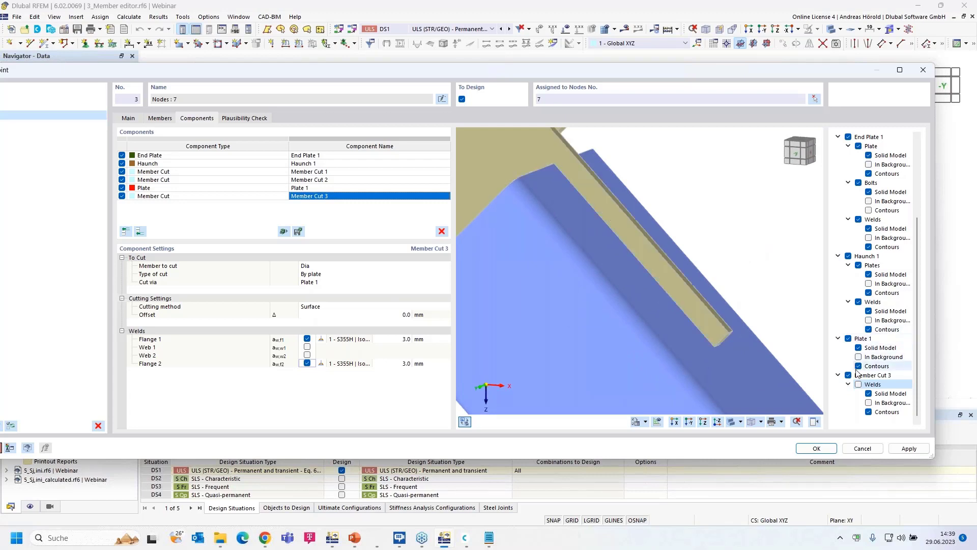
{"action": "left_click", "coordinate": [859, 384]}
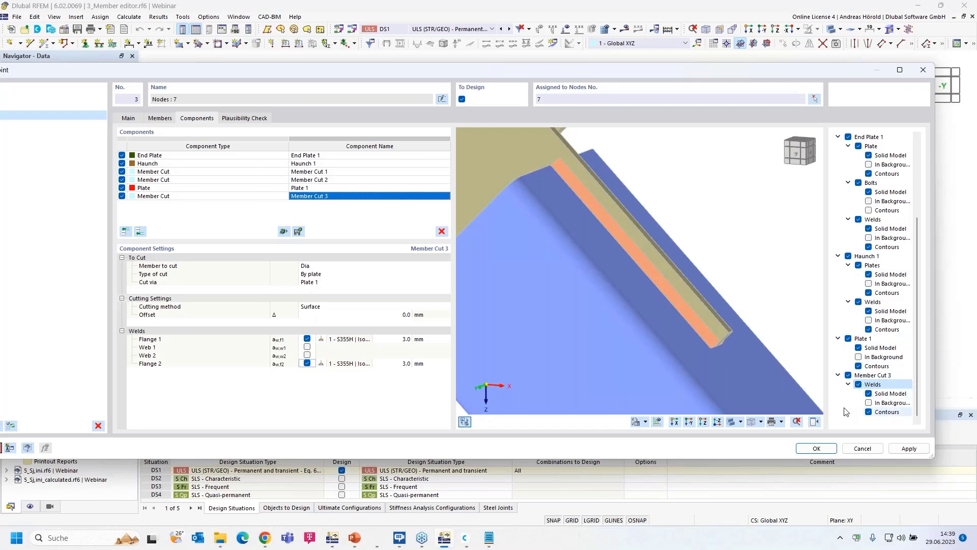
{"action": "left_click", "coordinate": [814, 422]}
{"action": "left_click_drag", "start_coordinate": [573, 71], "coordinate": [686, 65]}
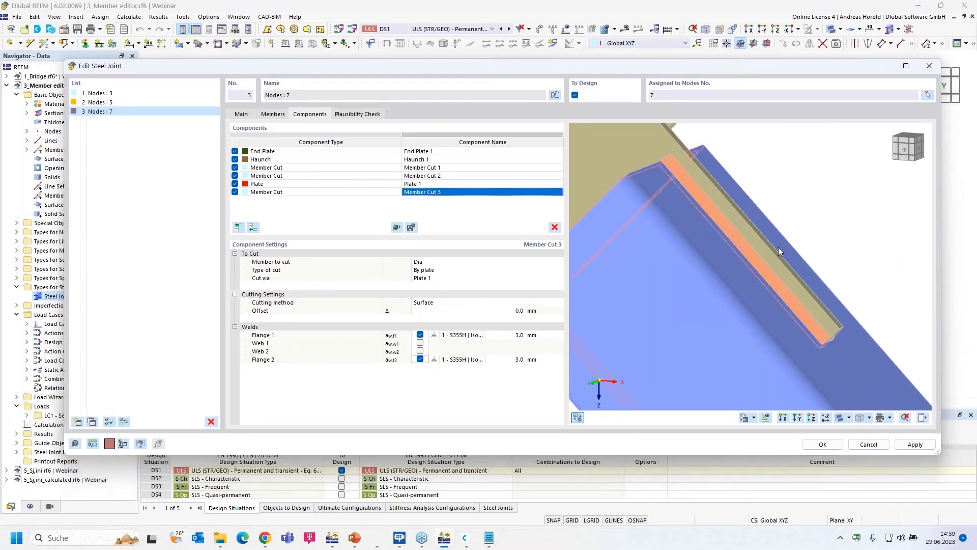
View the joint from the side and add a Fasteners component to the node 7 joint
{"action": "scroll", "coordinate": [779, 248], "scroll_direction": "down", "scroll_amount": 3}
{"action": "scroll", "coordinate": [781, 251], "scroll_direction": "down", "scroll_amount": 3}
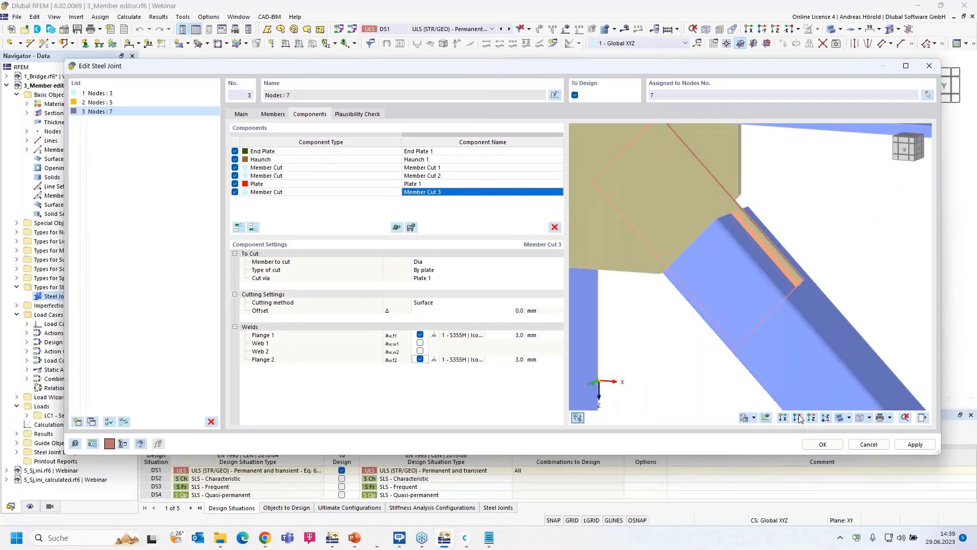
{"action": "left_click", "coordinate": [801, 421]}
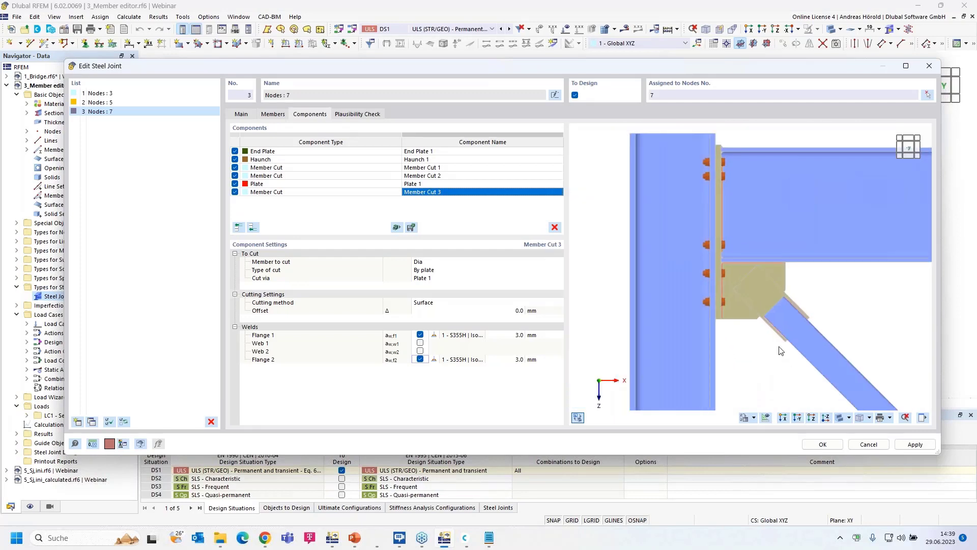
{"action": "scroll", "coordinate": [760, 305], "scroll_direction": "up", "scroll_amount": 4}
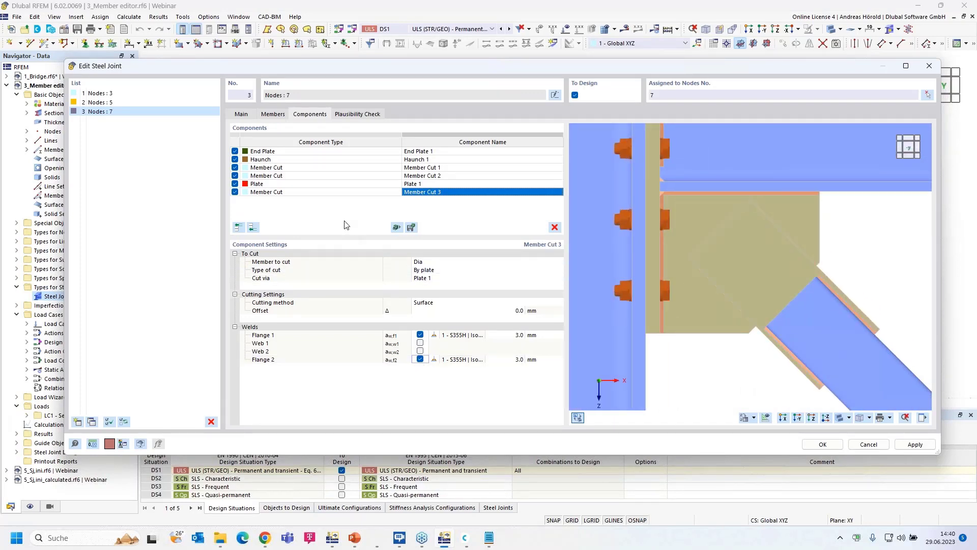
{"action": "left_click", "coordinate": [253, 227]}
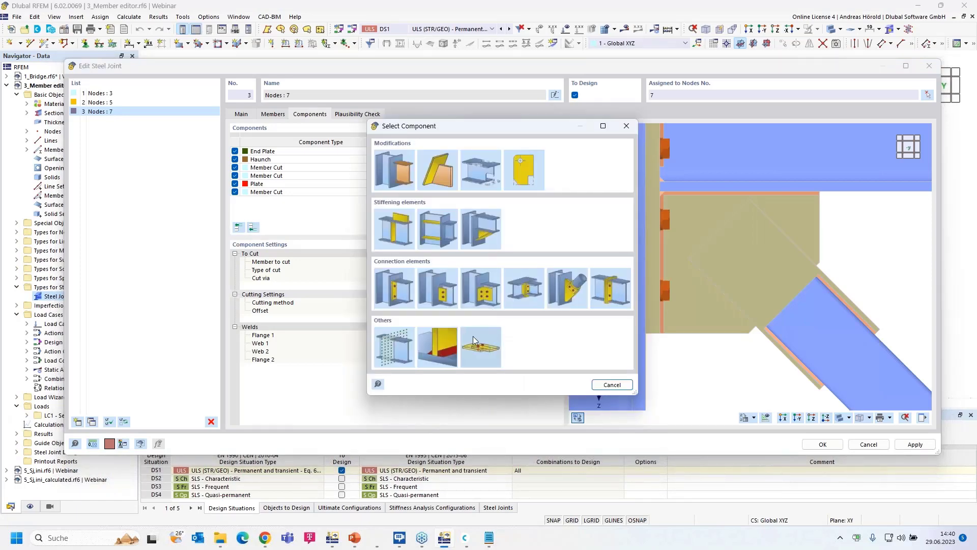
{"action": "left_click", "coordinate": [477, 345]}
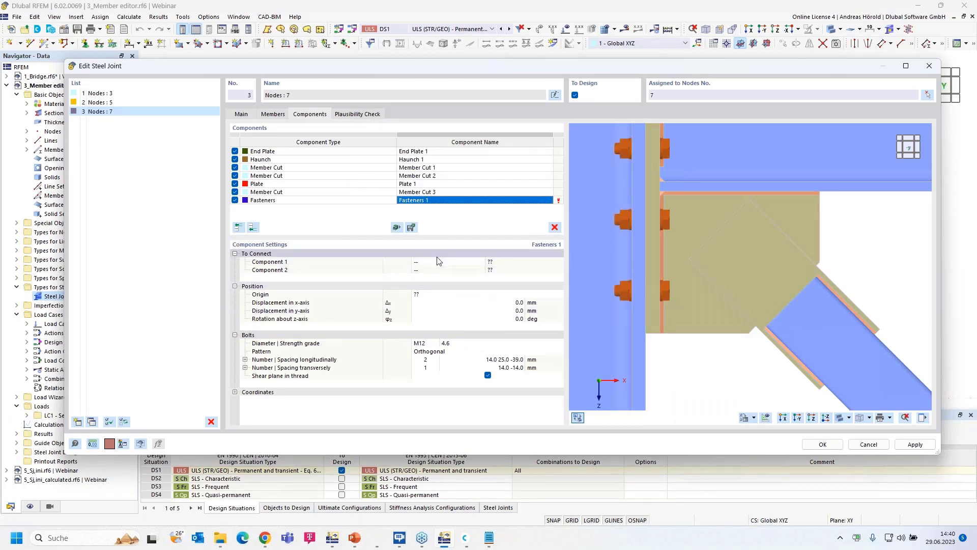
Set Component 1 of the new fasteners to type Plate and assign Plate 1 to it
{"action": "left_click", "coordinate": [457, 262]}
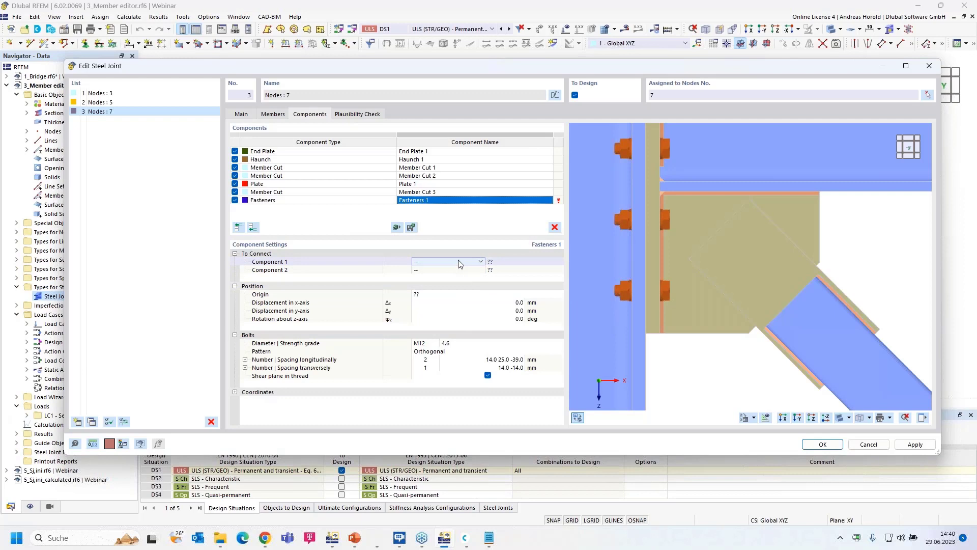
{"action": "left_click", "coordinate": [481, 262]}
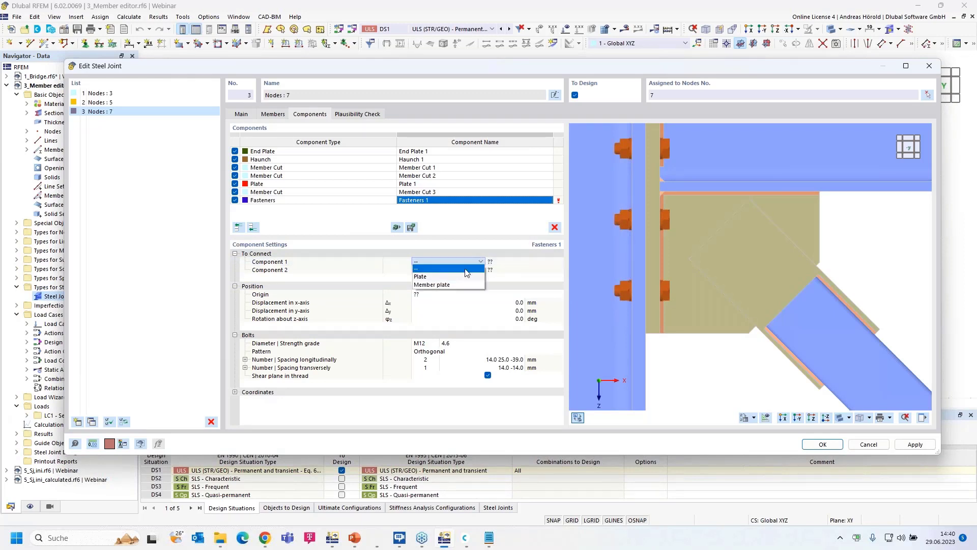
{"action": "left_click", "coordinate": [446, 271]}
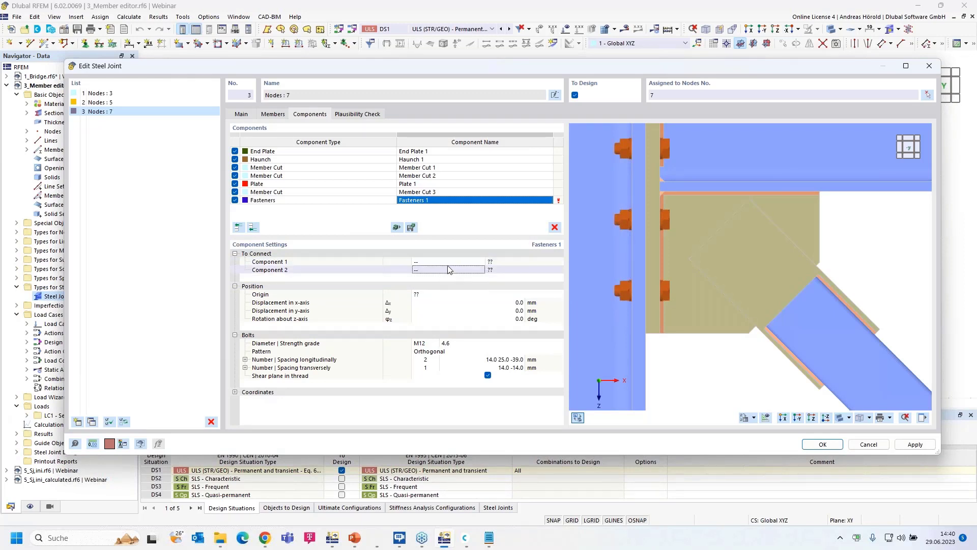
{"action": "left_click", "coordinate": [453, 262]}
{"action": "left_click", "coordinate": [453, 262]}
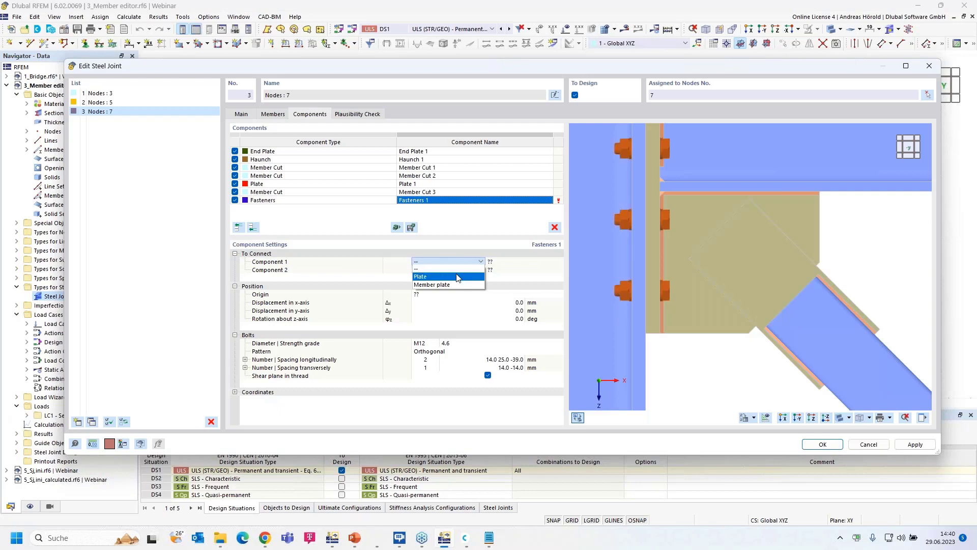
{"action": "left_click", "coordinate": [458, 277]}
{"action": "left_click", "coordinate": [559, 261]}
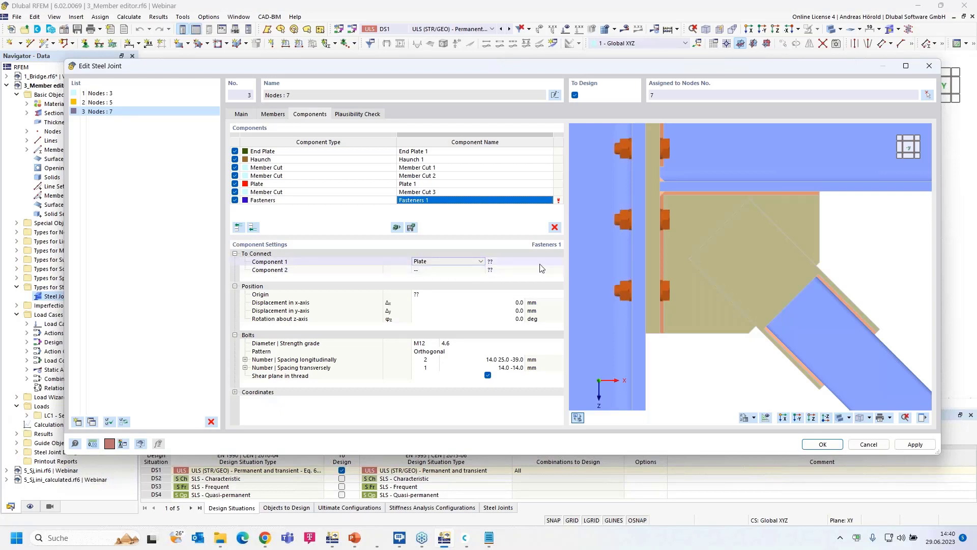
{"action": "left_click", "coordinate": [561, 262]}
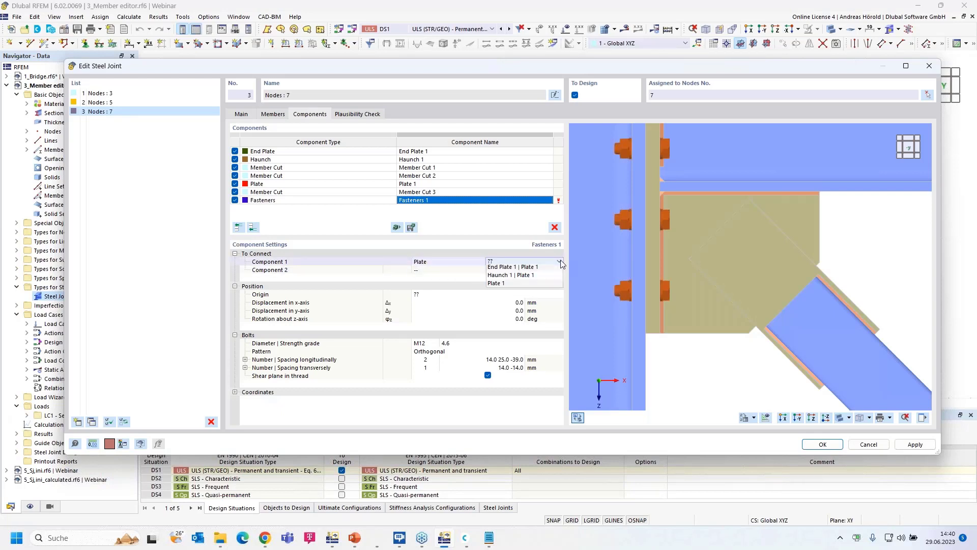
{"action": "left_click", "coordinate": [515, 283]}
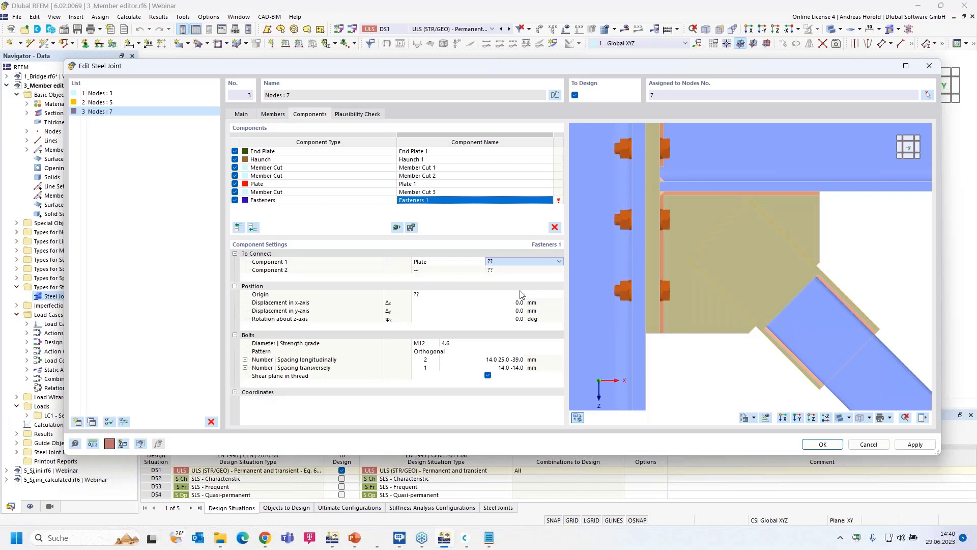
Set Component 2 of the node 7 fasteners to type Plate and assign Haunch 1 | Plate 1 to it
{"action": "left_click", "coordinate": [463, 273]}
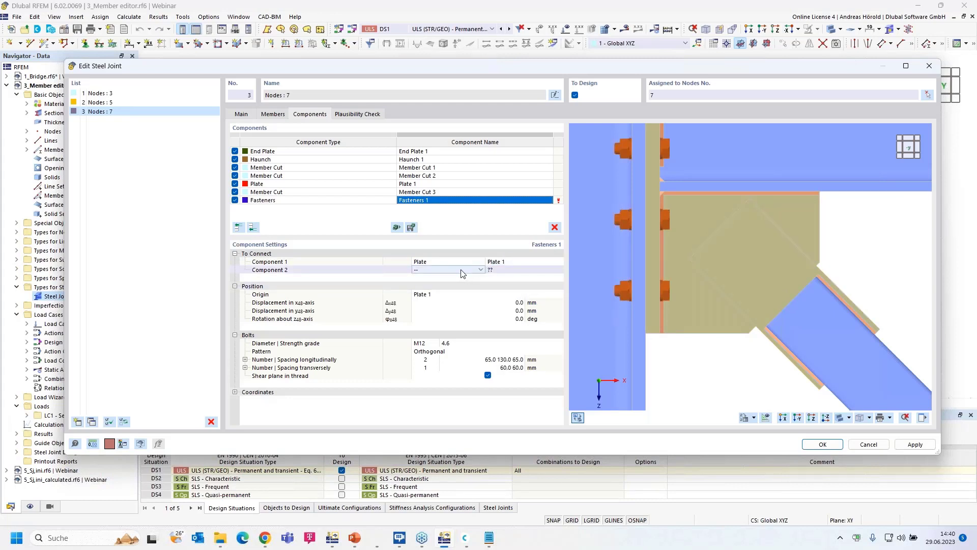
{"action": "left_click", "coordinate": [481, 270]}
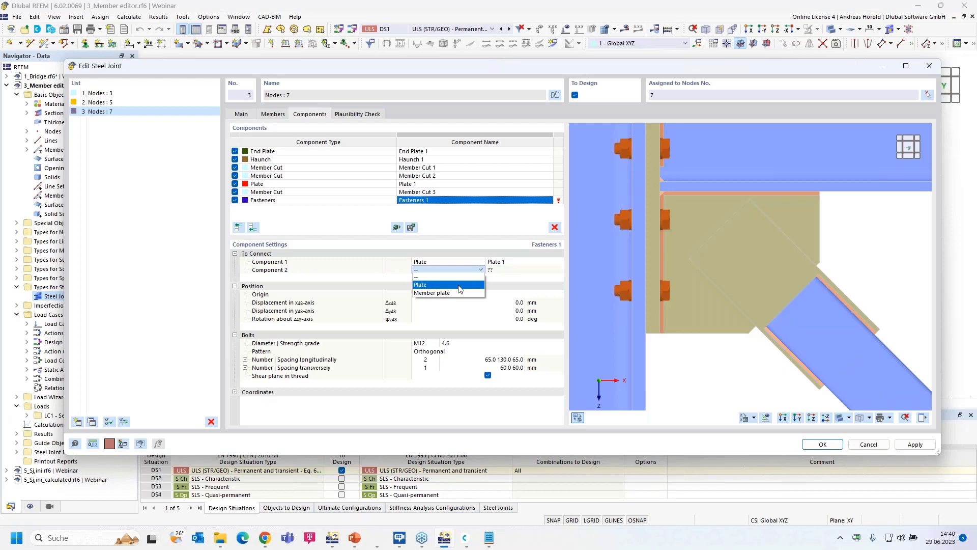
{"action": "left_click", "coordinate": [460, 285]}
{"action": "left_click", "coordinate": [538, 272]}
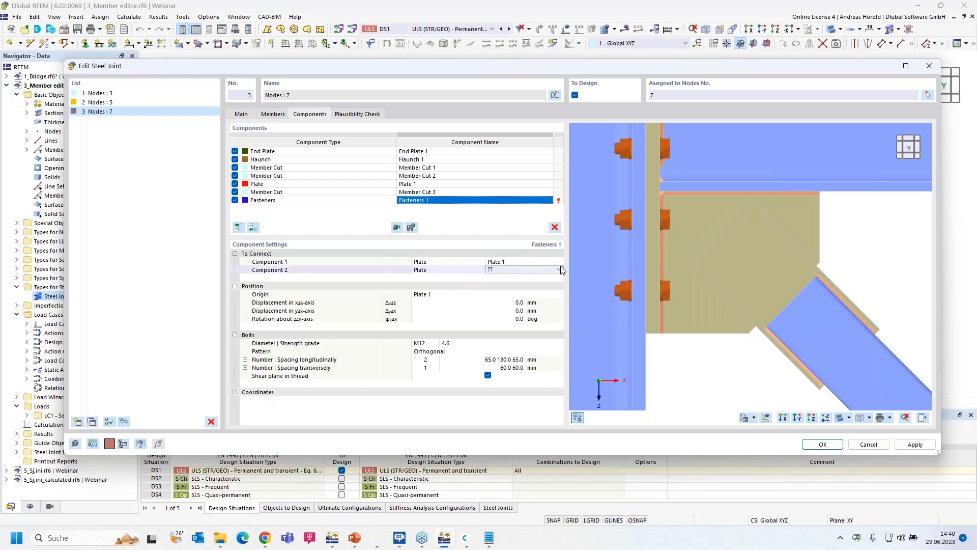
{"action": "left_click", "coordinate": [559, 269]}
{"action": "left_click", "coordinate": [522, 293]}
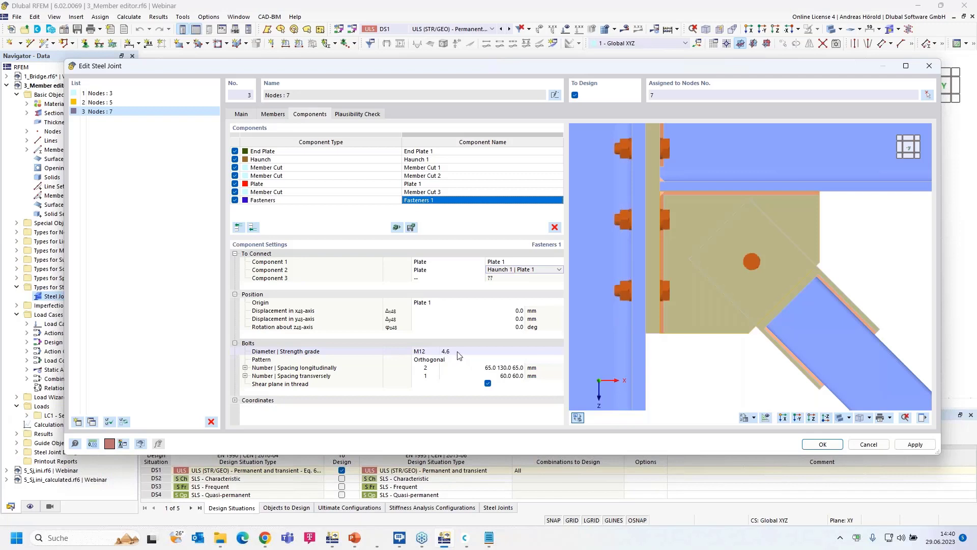
Set the fasteners' transverse bolt number to 2 and enter longitudinal spacings of 35 and 60 mm
{"action": "left_click", "coordinate": [435, 376]}
{"action": "left_click", "coordinate": [435, 374]}
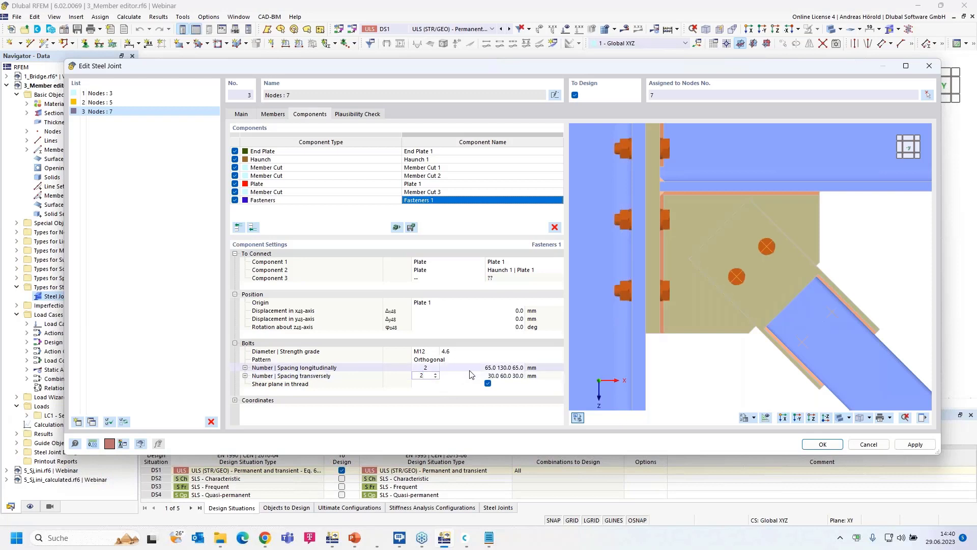
{"action": "left_click", "coordinate": [504, 367]}
{"action": "type", "text": "35"}
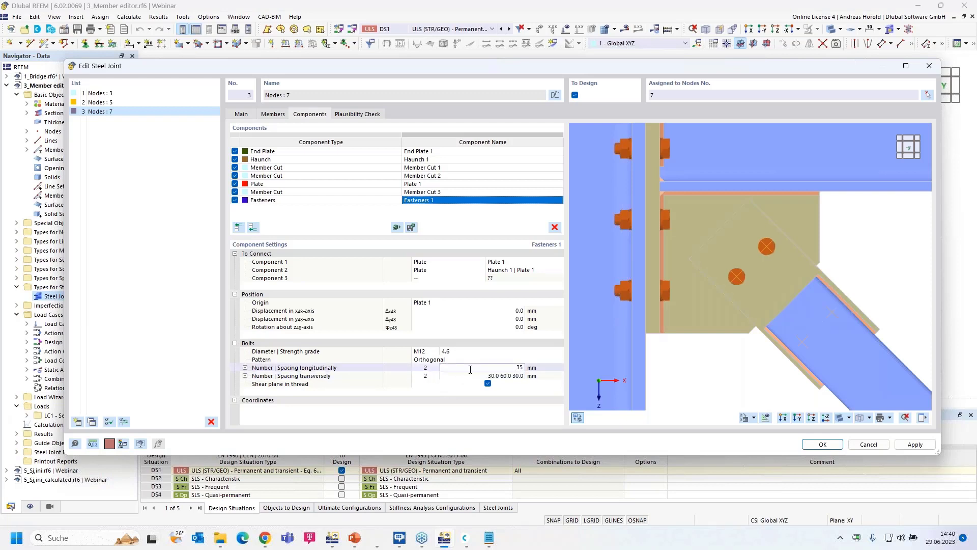
{"action": "type", "text": " 60"}
{"action": "key", "text": "Tab"}
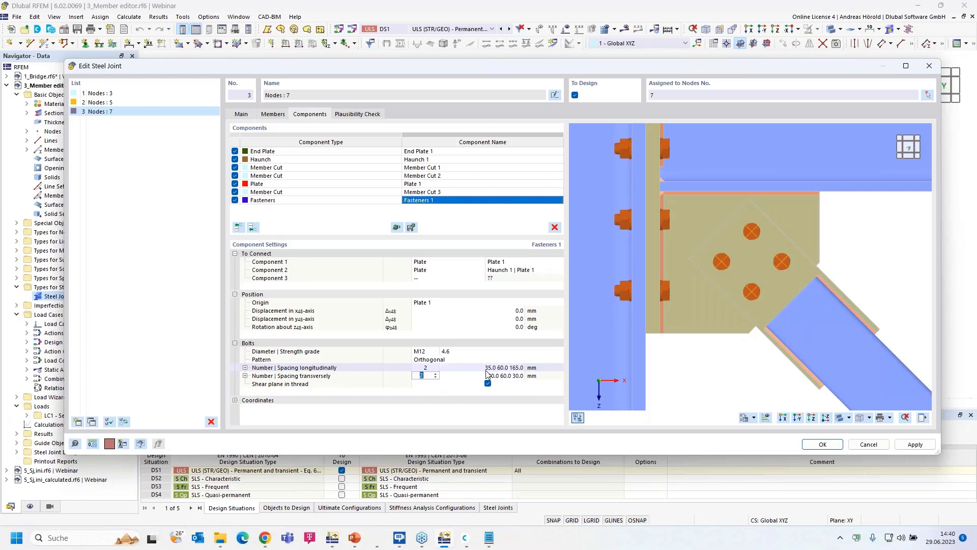
{"action": "key", "text": "Tab"}
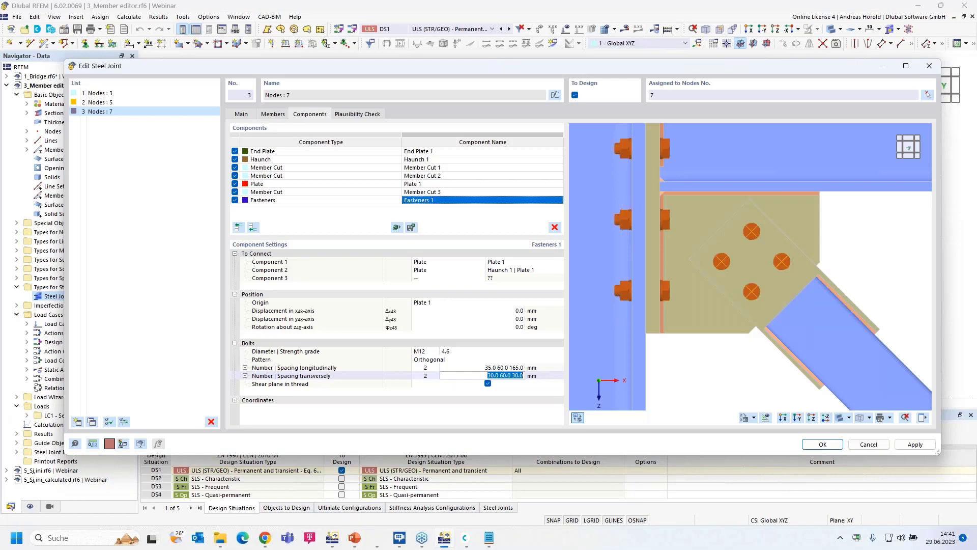
{"action": "left_click", "coordinate": [493, 367]}
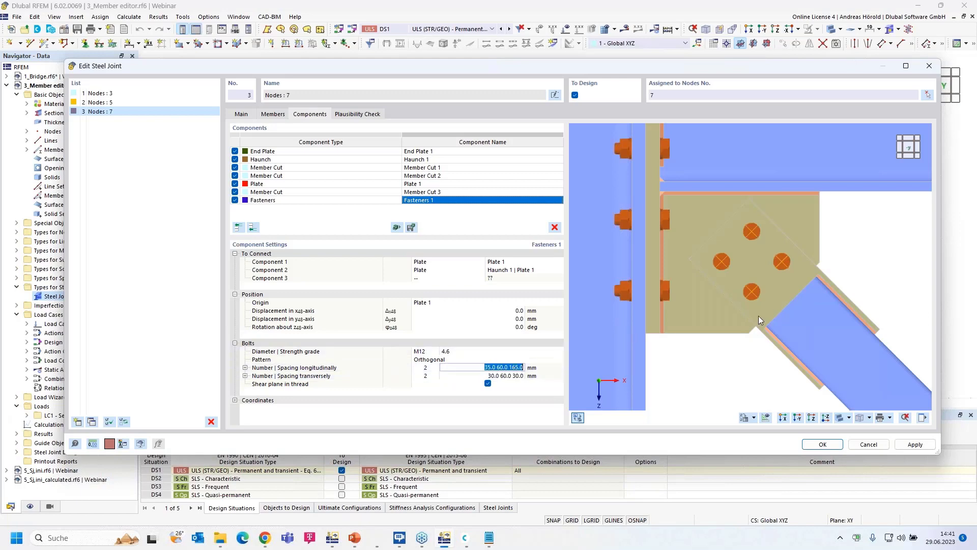
Examine the bolted diagonal connections at nodes 7, 5 and 3 in the preview and accept the steel joint edits
{"action": "middle_click_drag", "start_coordinate": [877, 287], "coordinate": [831, 296], "text": "ctrl"}
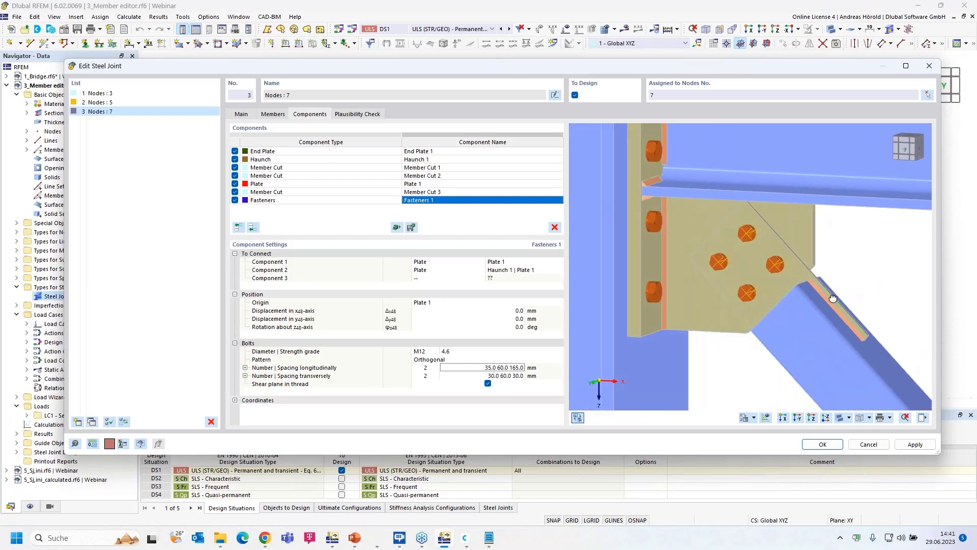
{"action": "scroll", "coordinate": [833, 298], "scroll_direction": "down", "scroll_amount": 2}
{"action": "scroll", "coordinate": [832, 297], "scroll_direction": "down", "scroll_amount": 1}
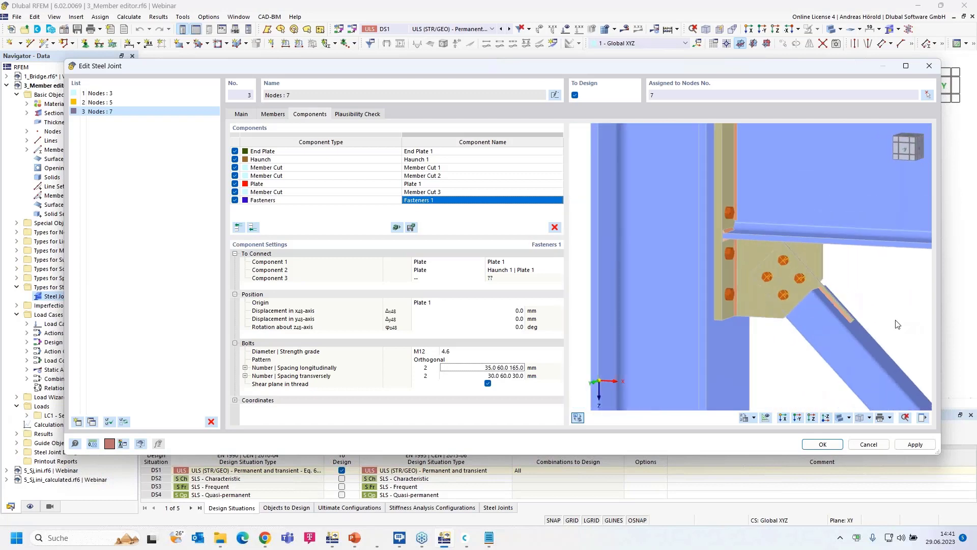
{"action": "scroll", "coordinate": [764, 305], "scroll_direction": "down", "scroll_amount": 1}
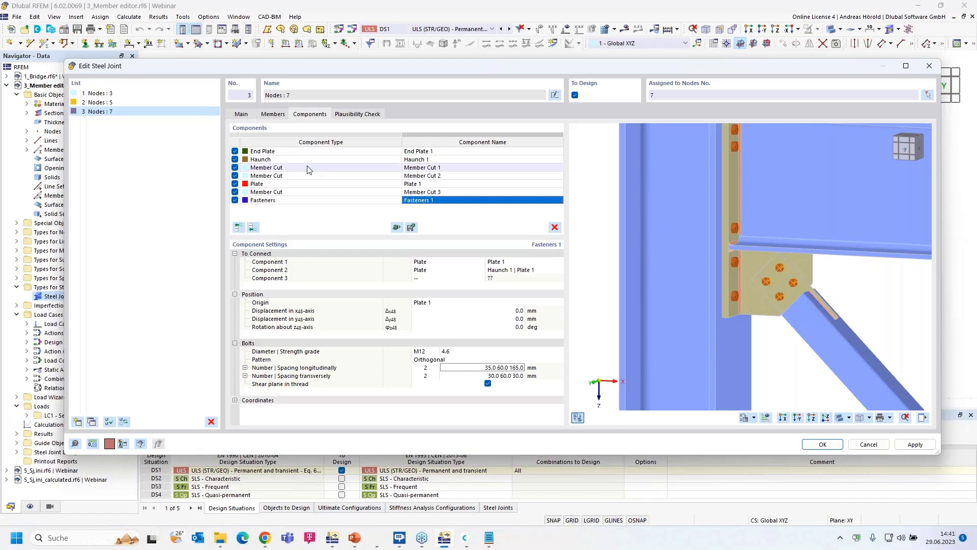
{"action": "left_click", "coordinate": [114, 103]}
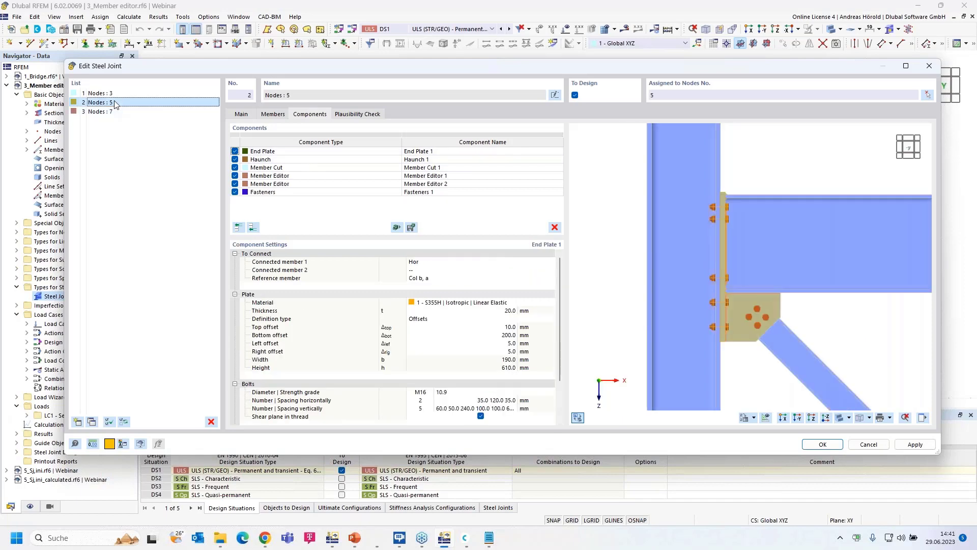
{"action": "middle_click_drag", "start_coordinate": [866, 325], "coordinate": [781, 331], "text": "ctrl"}
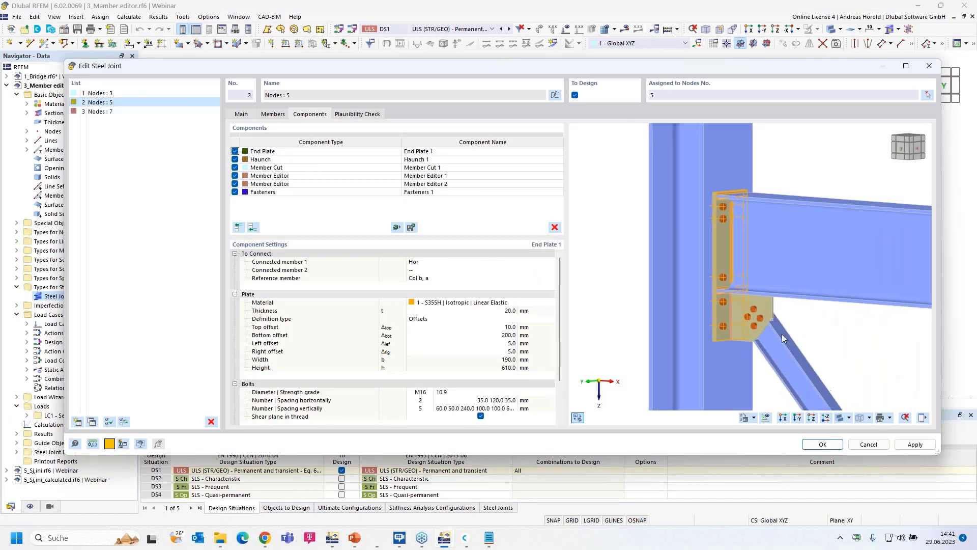
{"action": "scroll", "coordinate": [788, 328], "scroll_direction": "up", "scroll_amount": 3}
{"action": "scroll", "coordinate": [795, 331], "scroll_direction": "up", "scroll_amount": 2}
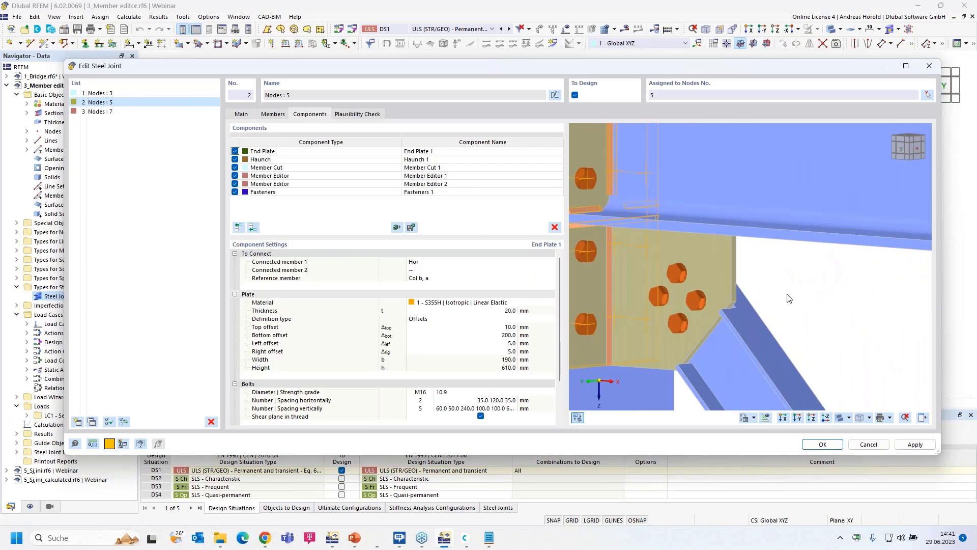
{"action": "left_click", "coordinate": [158, 92]}
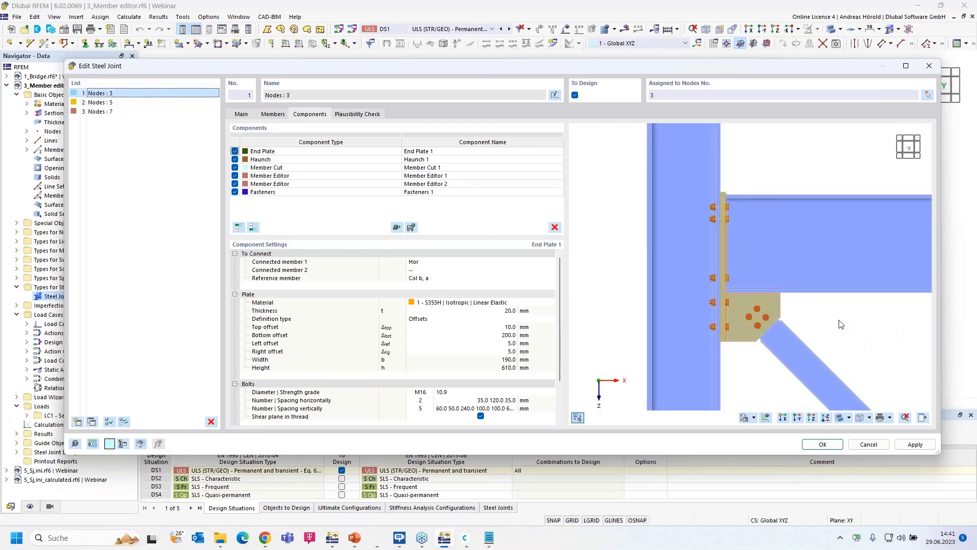
{"action": "scroll", "coordinate": [778, 327], "scroll_direction": "up", "scroll_amount": 6}
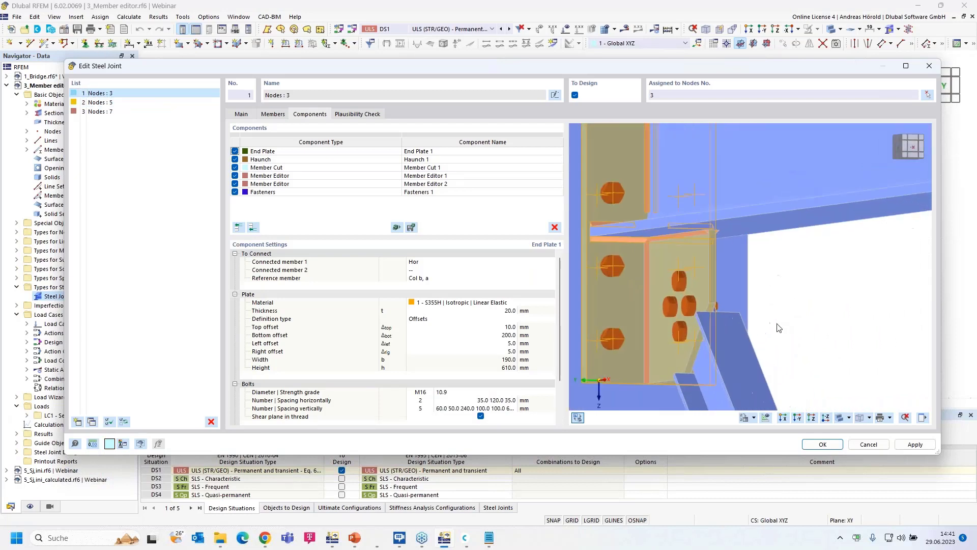
{"action": "scroll", "coordinate": [778, 327], "scroll_direction": "down", "scroll_amount": 2}
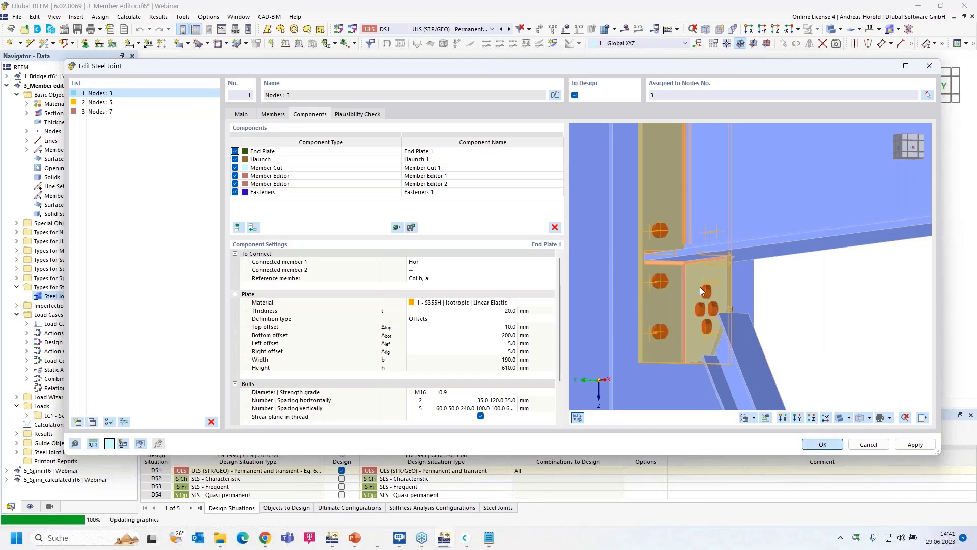
{"action": "key", "text": "Return"}
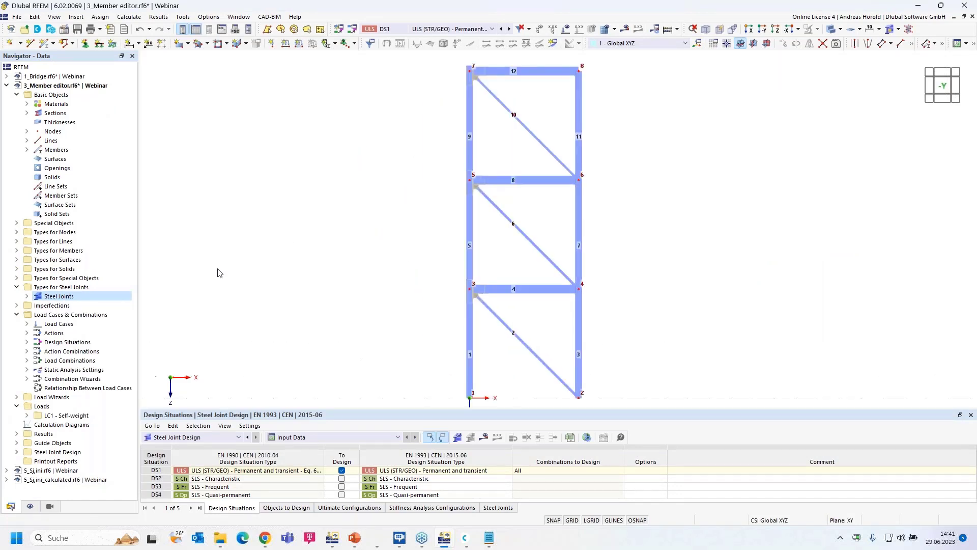
Make the 5_Sj,ini.rf6 model the active one
{"action": "left_click", "coordinate": [59, 471]}
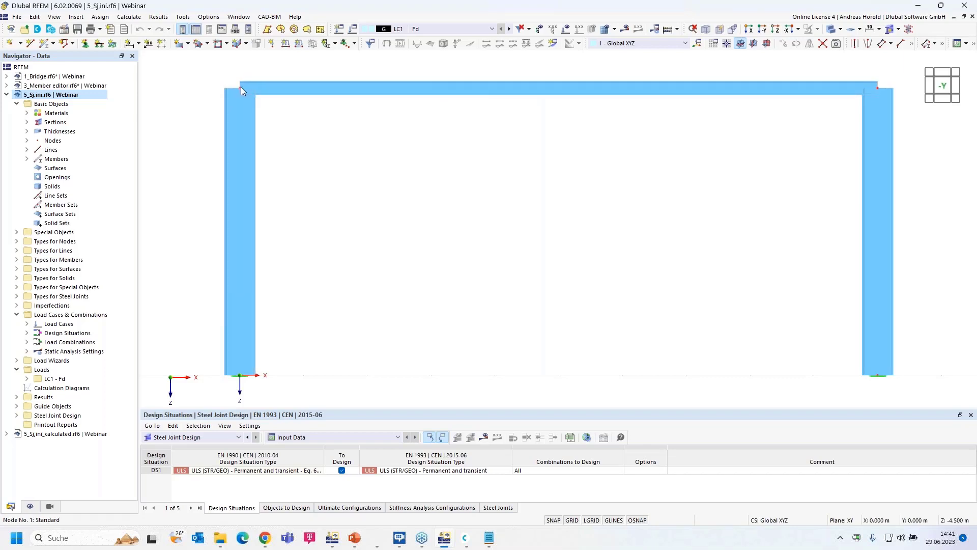
{"action": "mouse_move", "coordinate": [240, 87]}
Switch to RFEM 5, review the general data and design summary of the DSTV joint in RF-JOINTS, and return to RFEM 6
{"action": "left_click", "coordinate": [332, 538]}
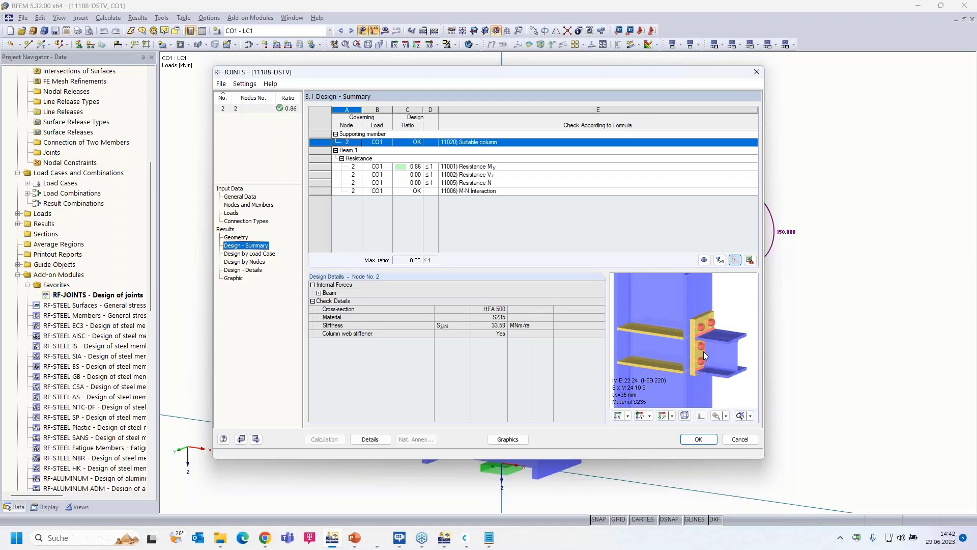
{"action": "left_click", "coordinate": [240, 196]}
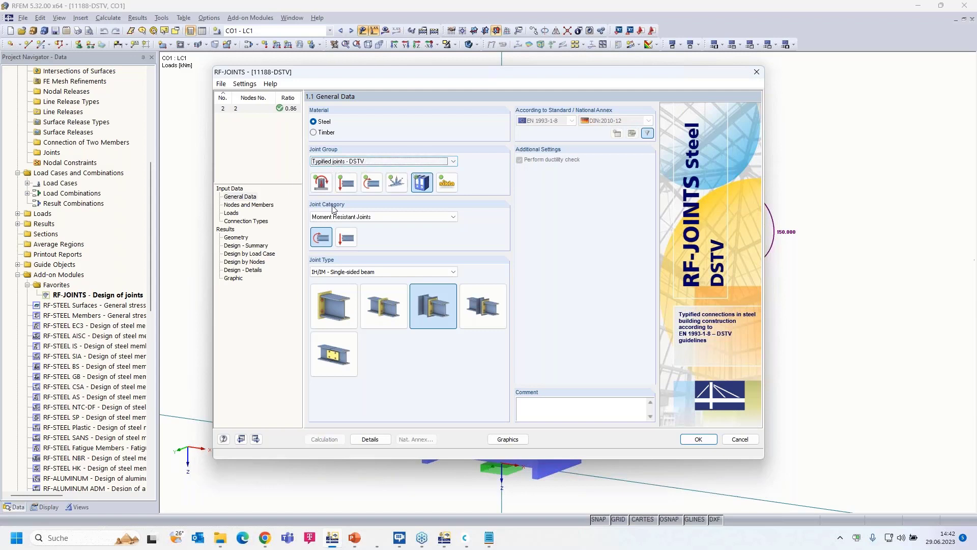
{"action": "left_click", "coordinate": [240, 246]}
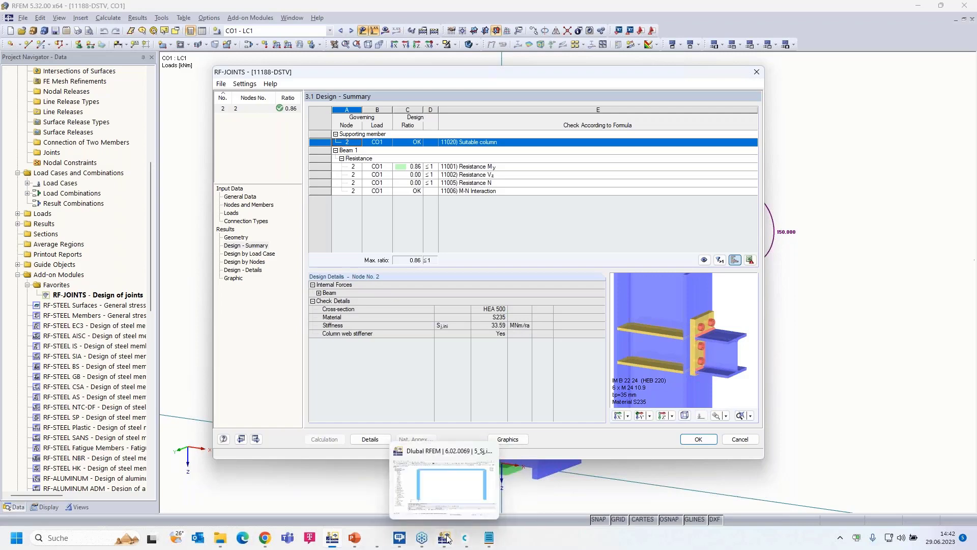
{"action": "left_click", "coordinate": [464, 539]}
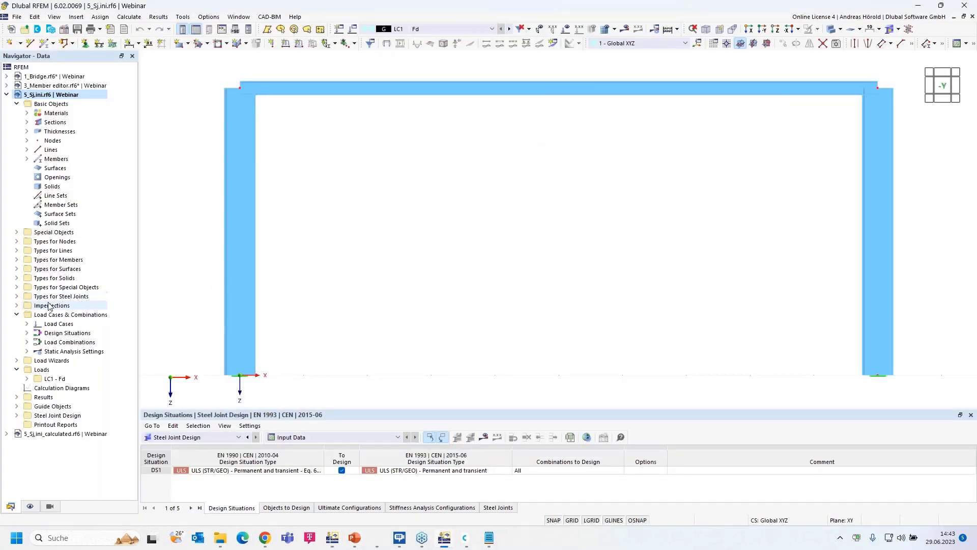
Create a new steel joint and assign it to nodes 1 and 3 at the frame's two upper corners
{"action": "left_click", "coordinate": [16, 296]}
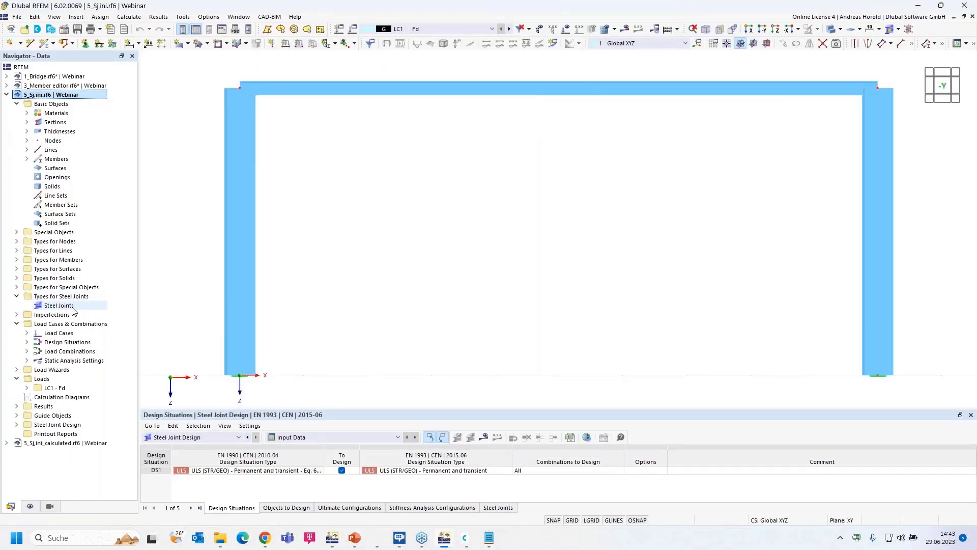
{"action": "right_click", "coordinate": [55, 306]}
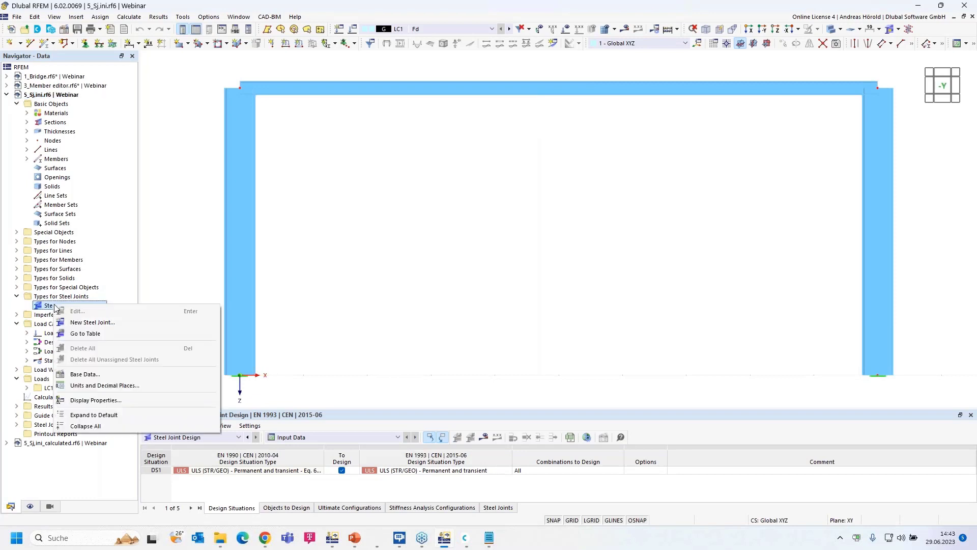
{"action": "left_click", "coordinate": [109, 322]}
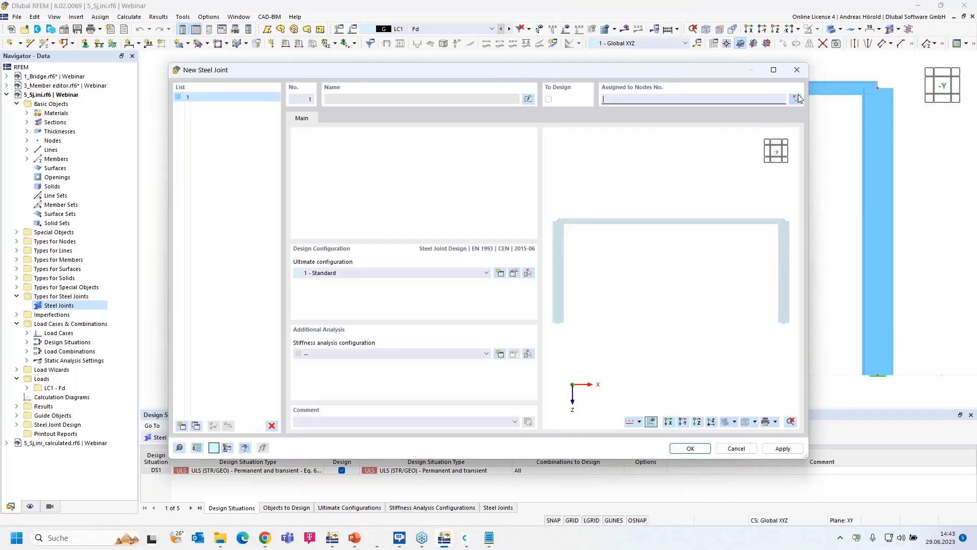
{"action": "left_click", "coordinate": [795, 99]}
{"action": "left_click", "coordinate": [239, 88]}
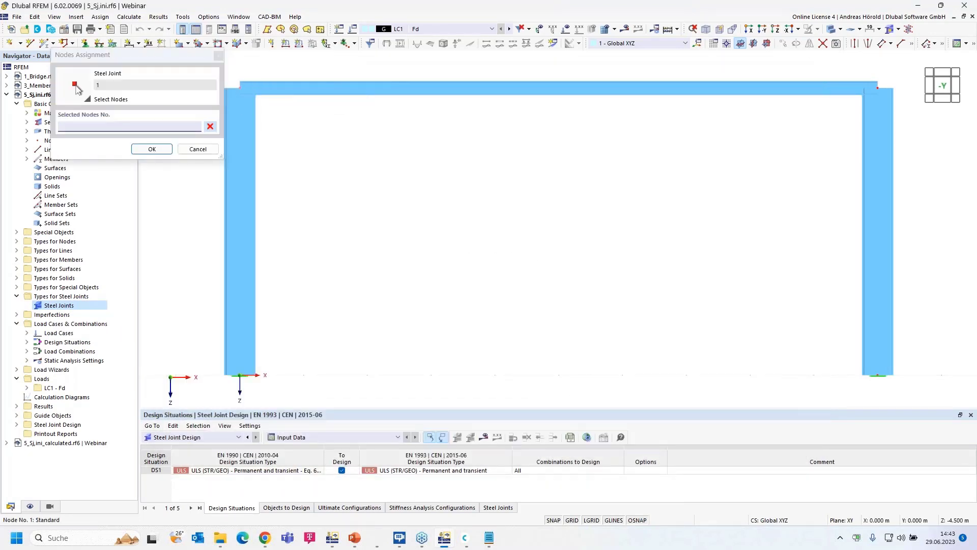
{"action": "left_click", "coordinate": [876, 91]}
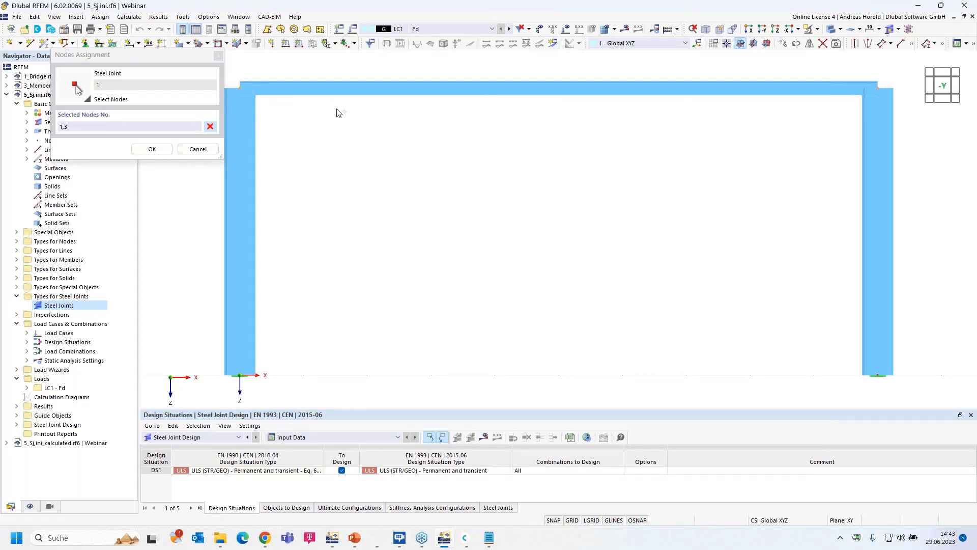
{"action": "left_click", "coordinate": [153, 149]}
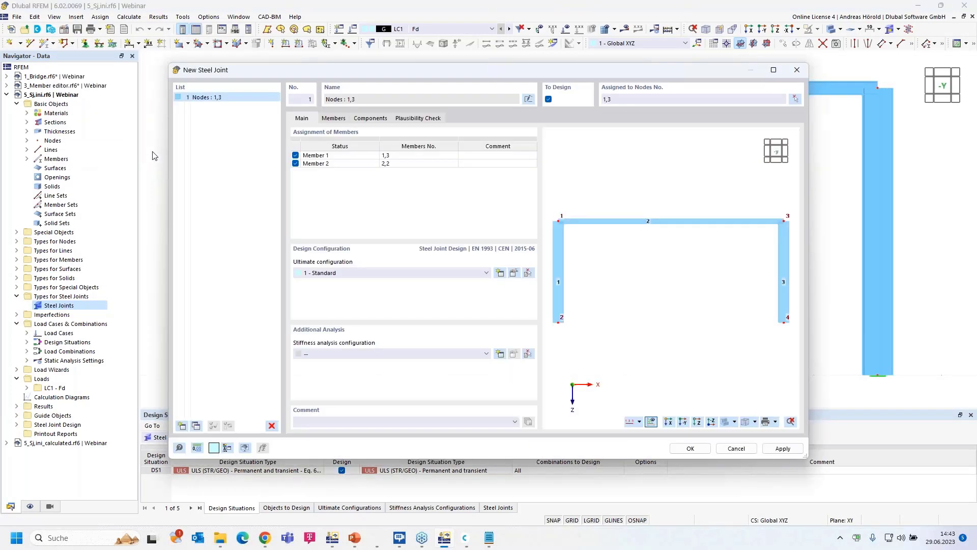
Name the joint's members Col and Hor and assign the stiffness analysis configuration 1 - Initial stiffness | No interaction
{"action": "double_click", "coordinate": [332, 156]}
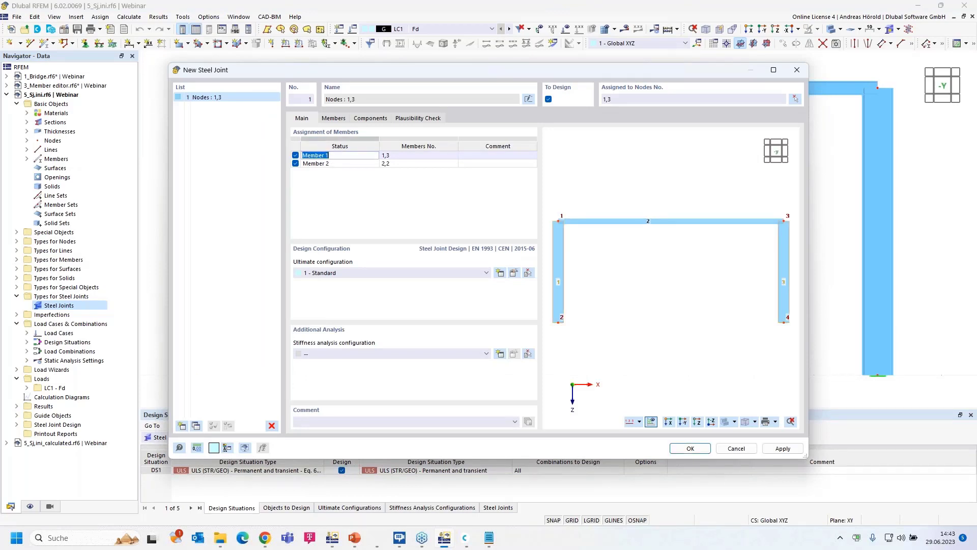
{"action": "type", "text": "Col"}
{"action": "double_click", "coordinate": [341, 164]}
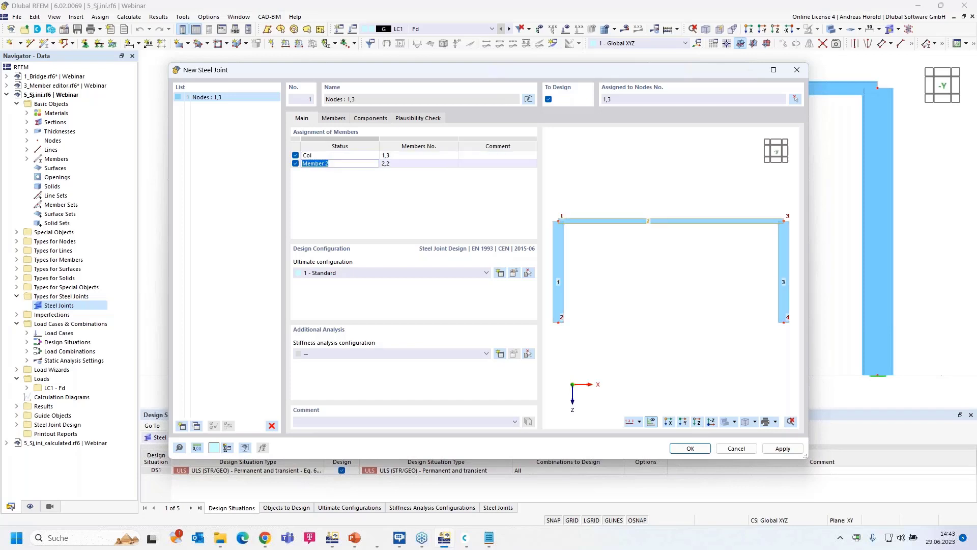
{"action": "type", "text": "Hor"}
{"action": "key", "text": "Return"}
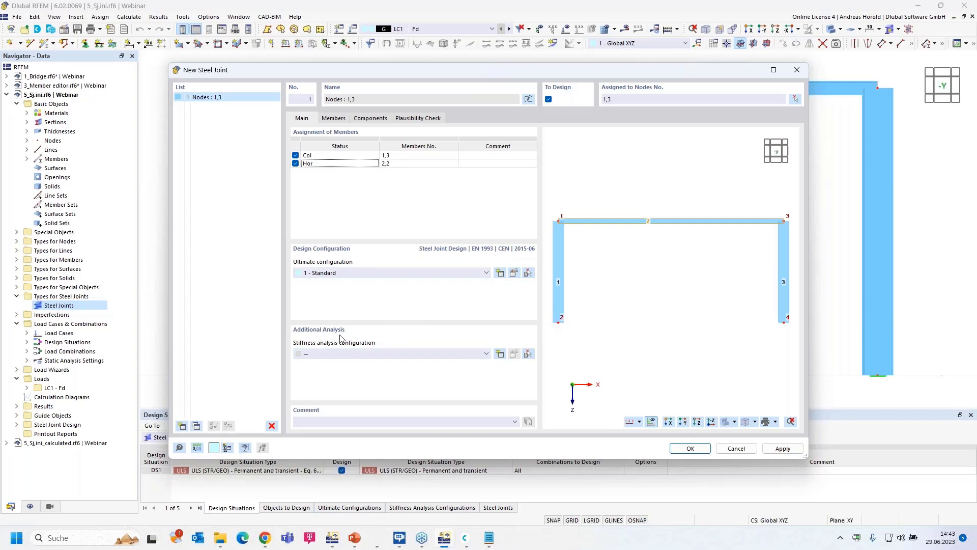
{"action": "left_click", "coordinate": [486, 353]}
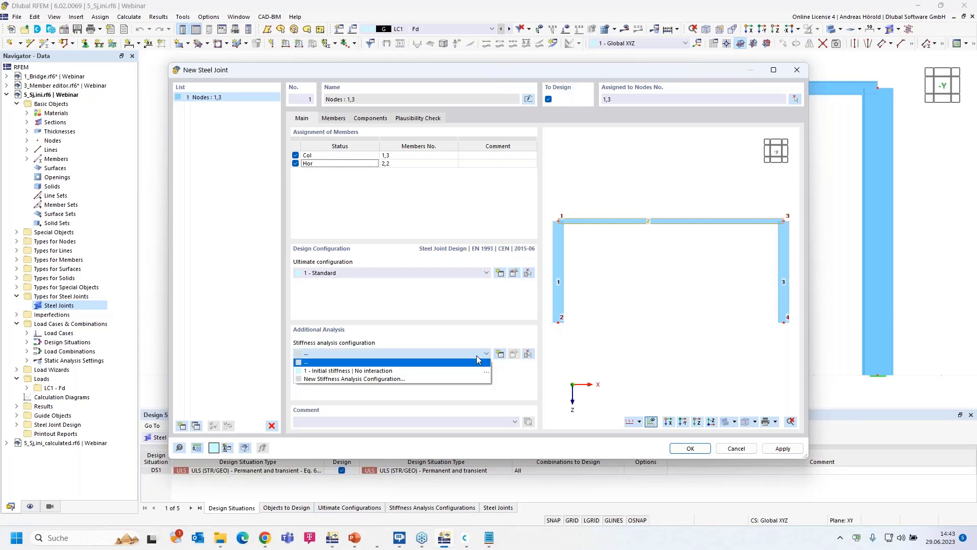
{"action": "left_click", "coordinate": [448, 368]}
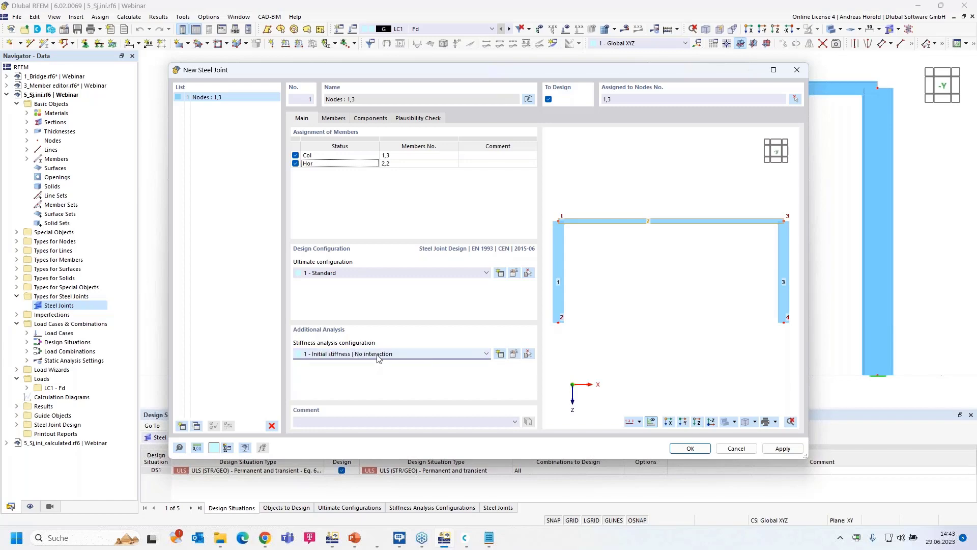
Examine the analysis and mesh parameters of the Initial stiffness | No interaction configuration
{"action": "left_click", "coordinate": [514, 354]}
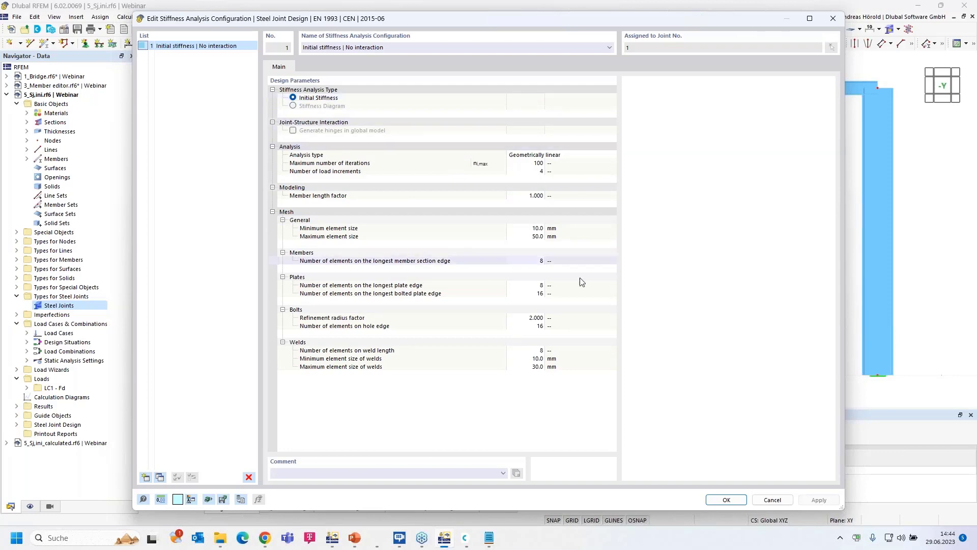
{"action": "left_click", "coordinate": [726, 499]}
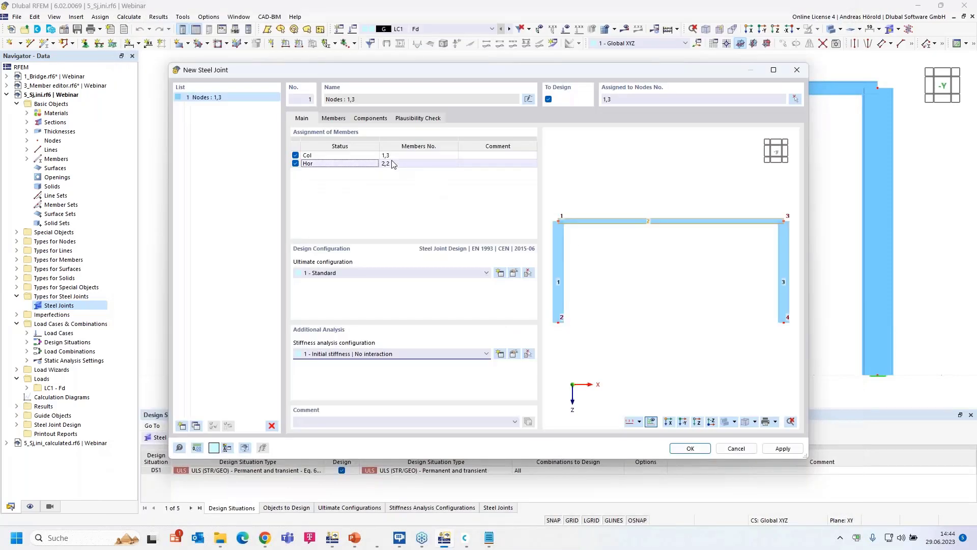
Enable the joint's stiffness analysis for the Hor member for My only
{"action": "left_click", "coordinate": [334, 118]}
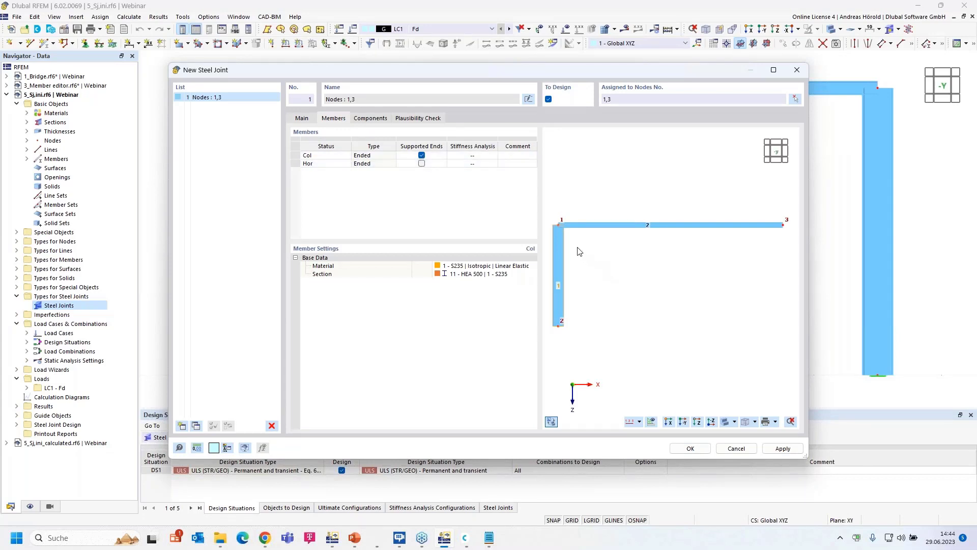
{"action": "scroll", "coordinate": [576, 245], "scroll_direction": "up", "scroll_amount": 5}
{"action": "middle_click_drag", "start_coordinate": [576, 245], "coordinate": [689, 268]}
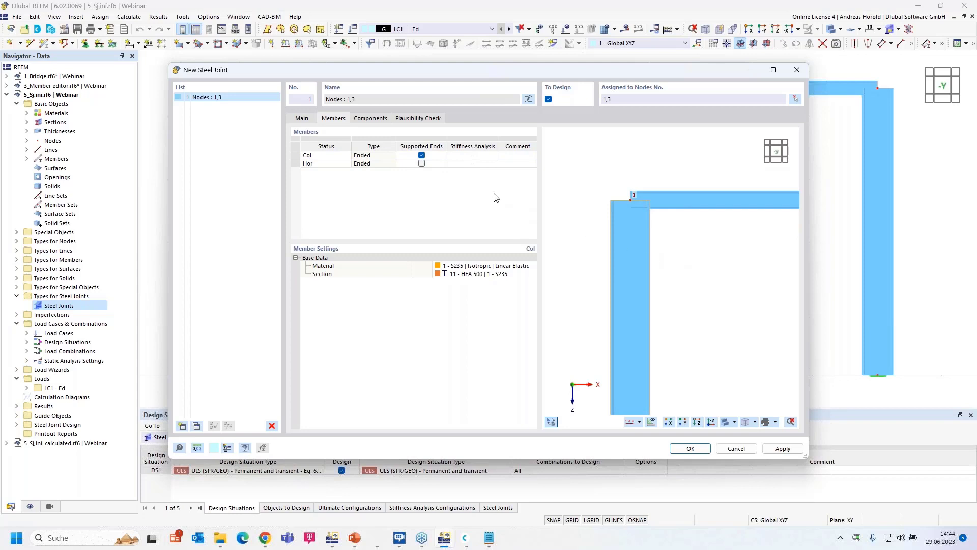
{"action": "left_click", "coordinate": [492, 164]}
{"action": "left_click", "coordinate": [493, 164]}
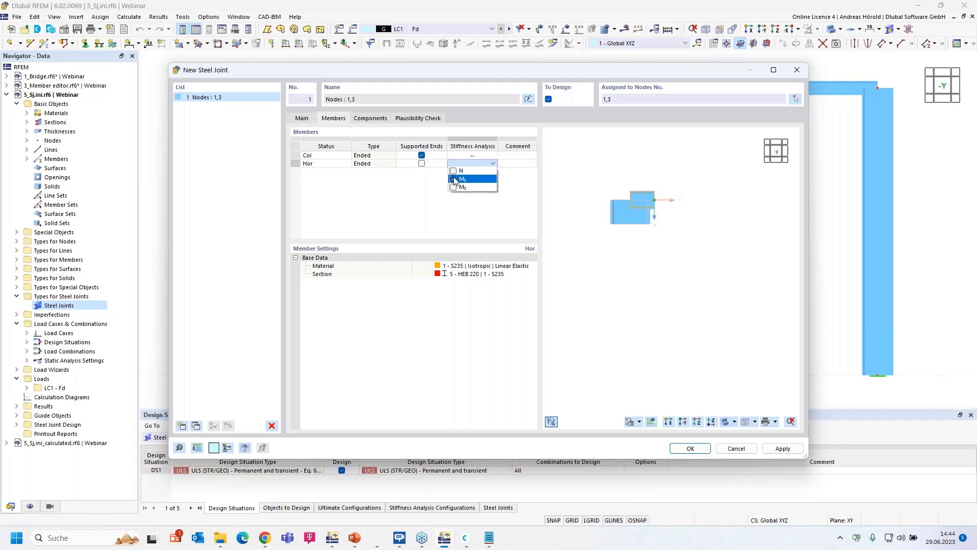
{"action": "left_click", "coordinate": [453, 180]}
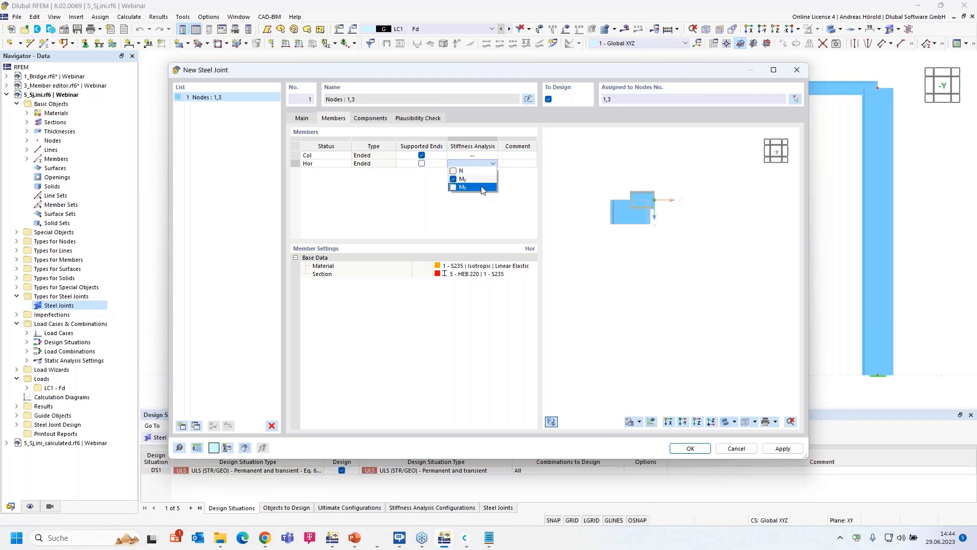
{"action": "left_click", "coordinate": [454, 171]}
{"action": "left_click", "coordinate": [453, 187]}
{"action": "left_click", "coordinate": [453, 171]}
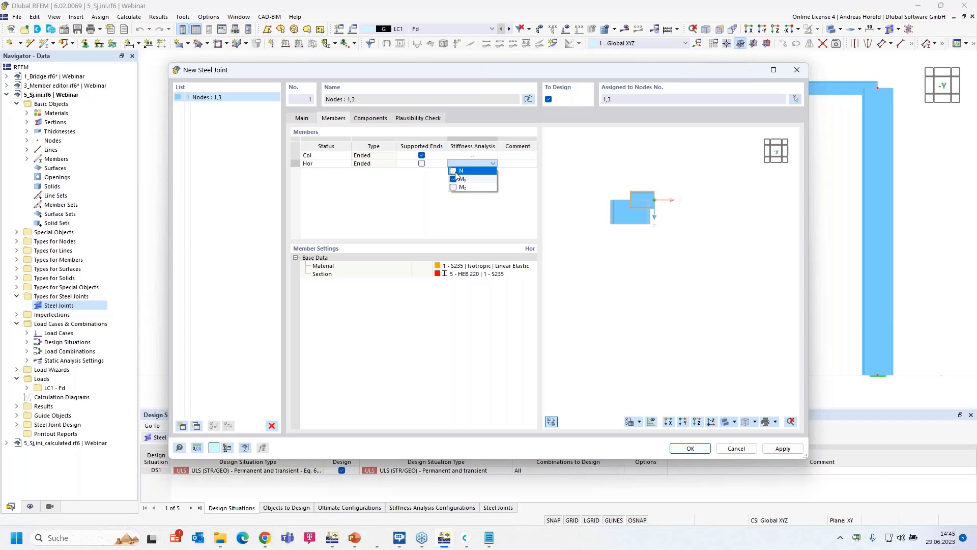
{"action": "left_click", "coordinate": [524, 201]}
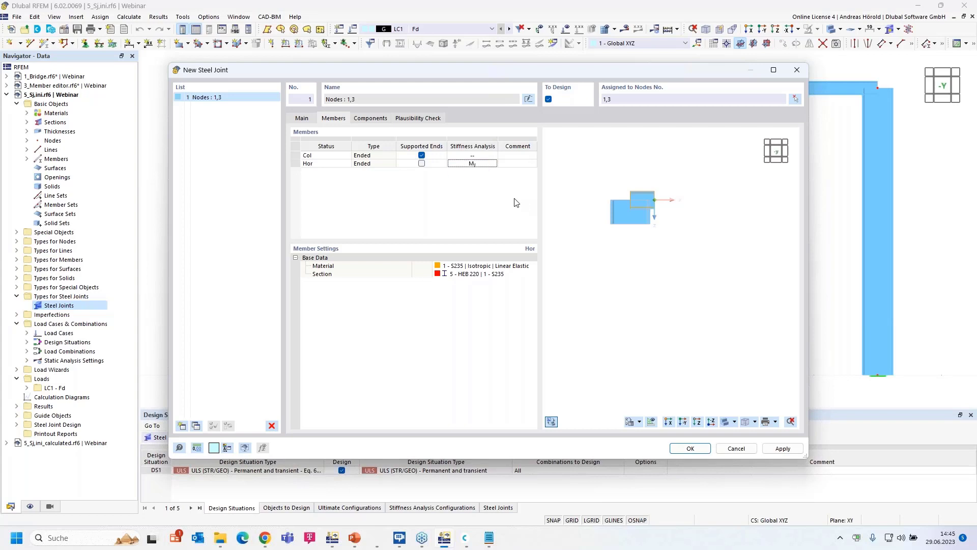
{"action": "left_click", "coordinate": [490, 188]}
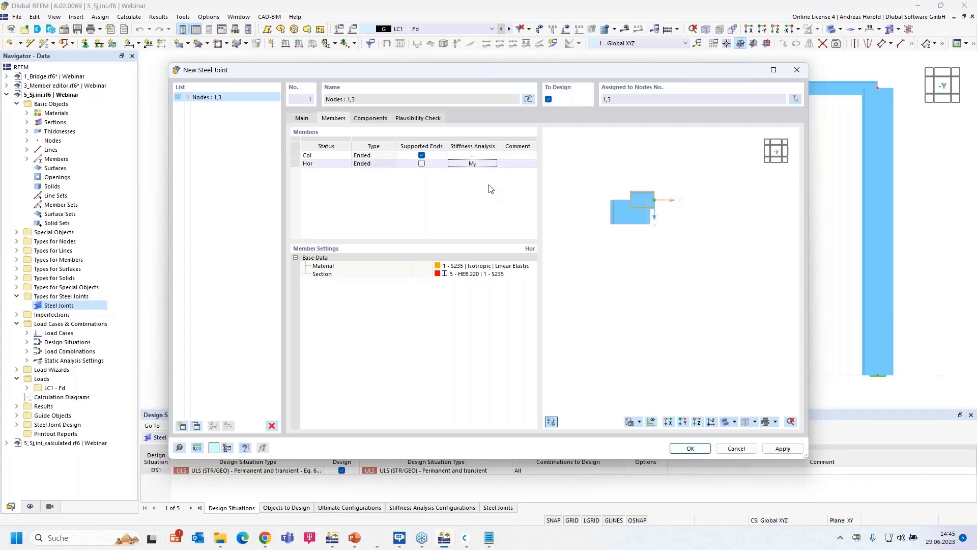
Insert the joint components from the rigid beam-to-column template End Plate | Column Stiffeners I
{"action": "left_click", "coordinate": [369, 120]}
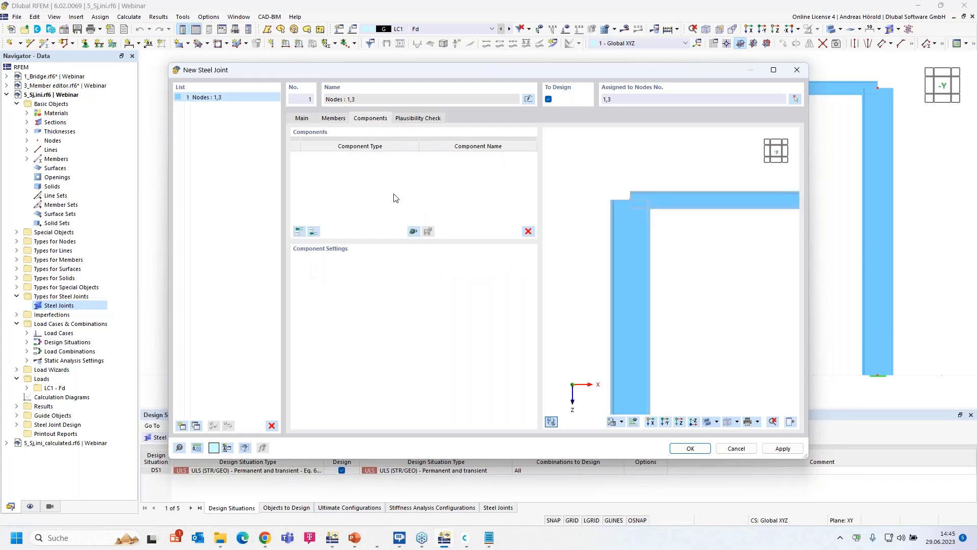
{"action": "left_click", "coordinate": [414, 233]}
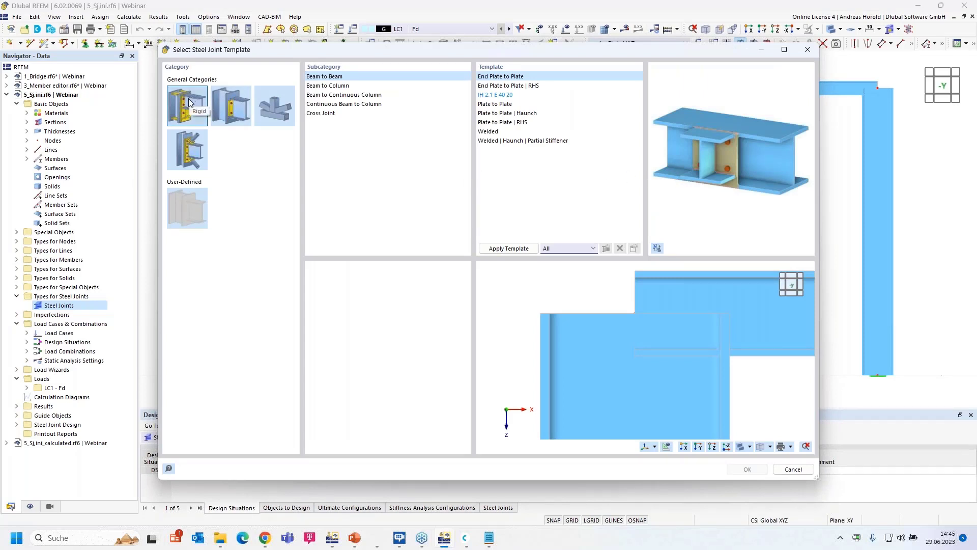
{"action": "left_click", "coordinate": [233, 112]}
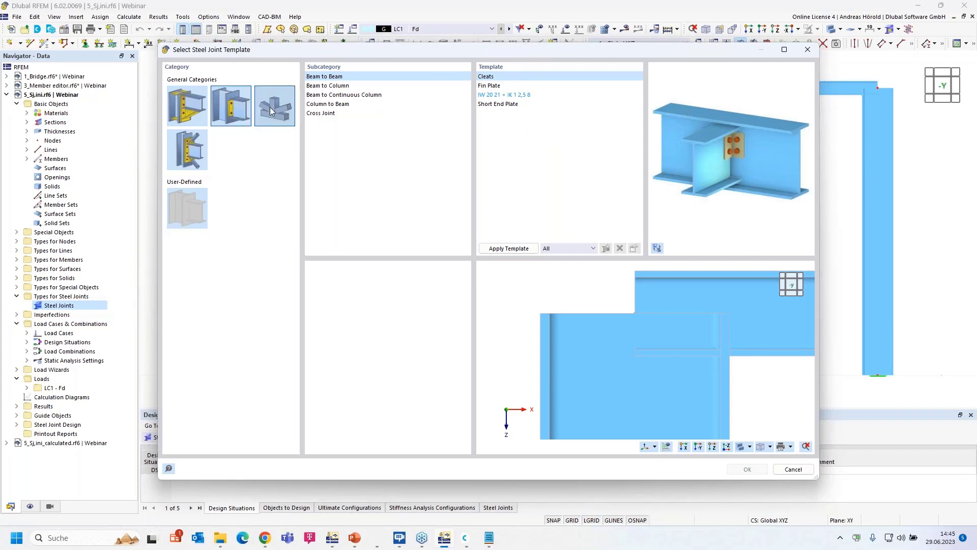
{"action": "left_click", "coordinate": [270, 109]}
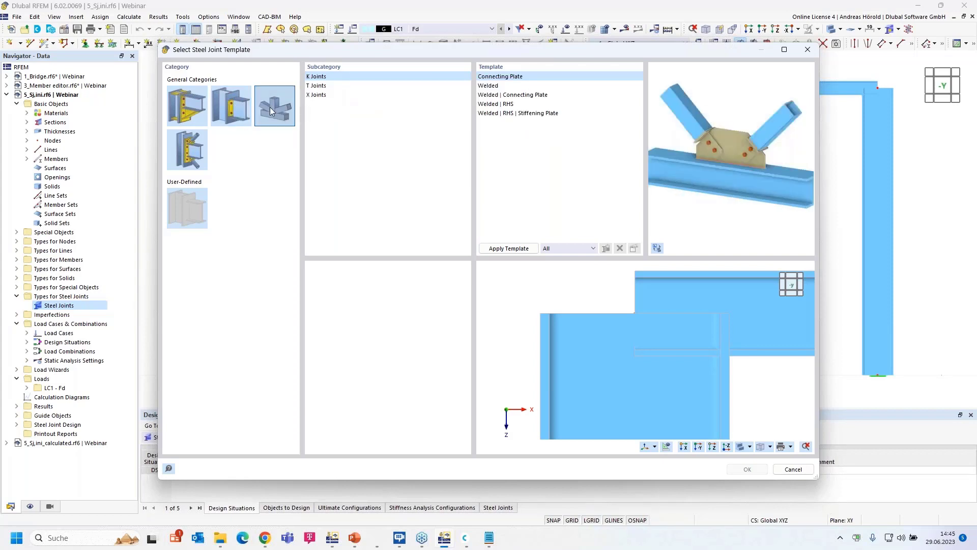
{"action": "left_click", "coordinate": [187, 154]}
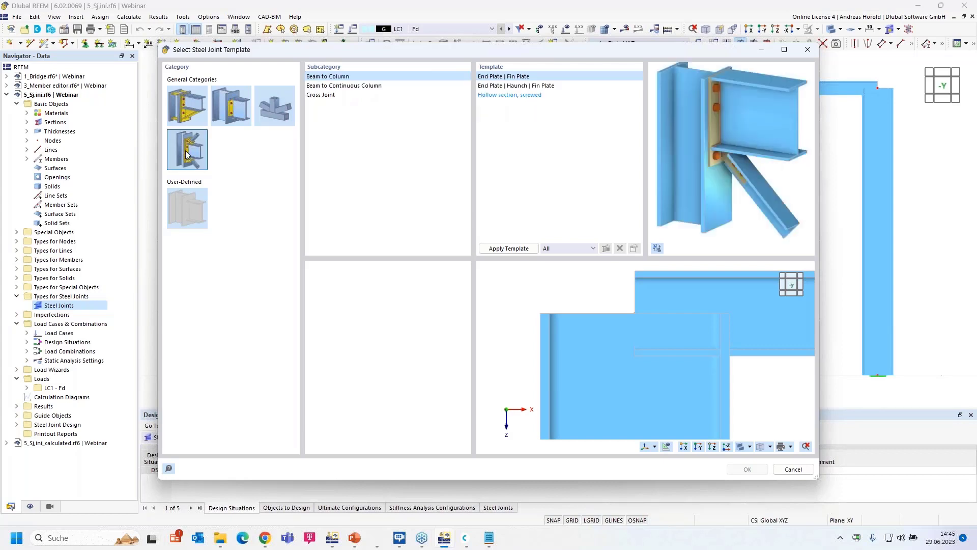
{"action": "left_click", "coordinate": [188, 108]}
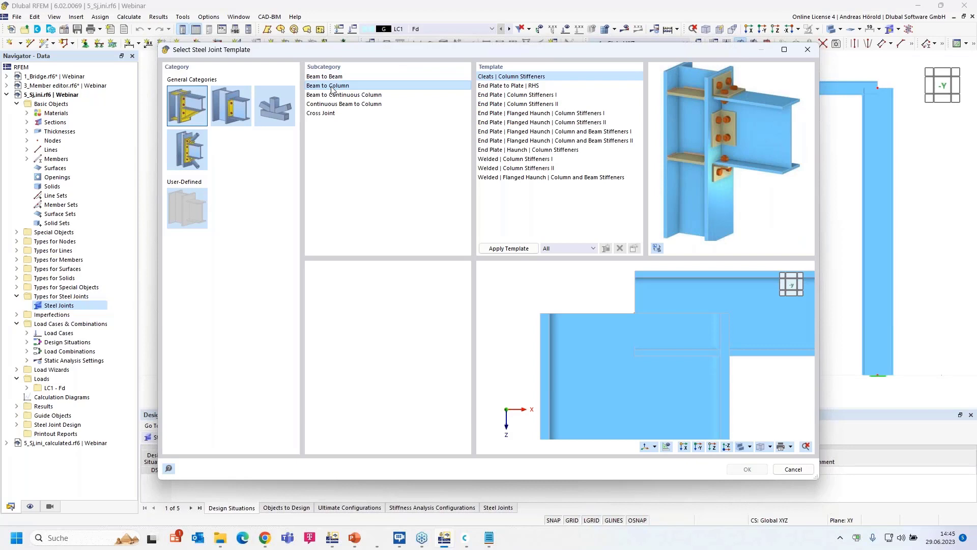
{"action": "left_click", "coordinate": [539, 96]}
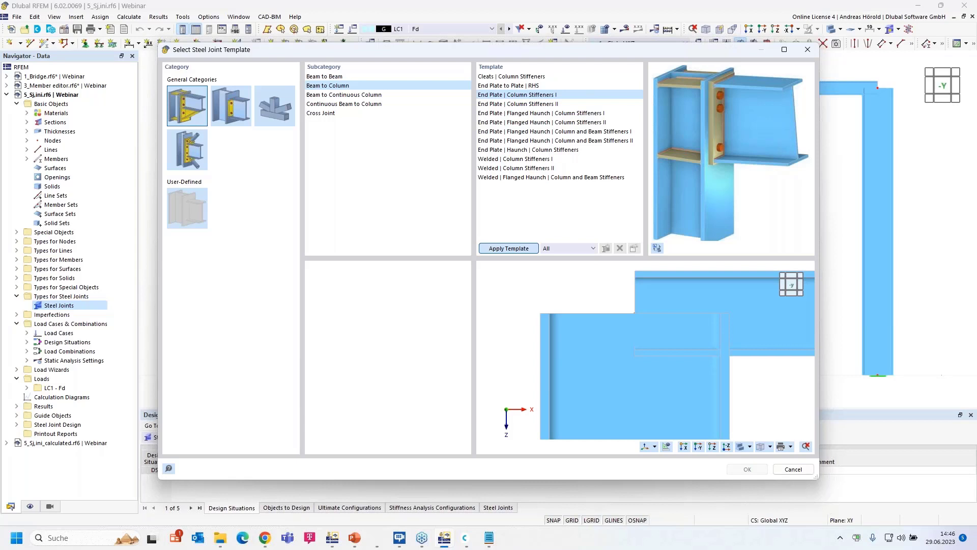
{"action": "left_click", "coordinate": [508, 248]}
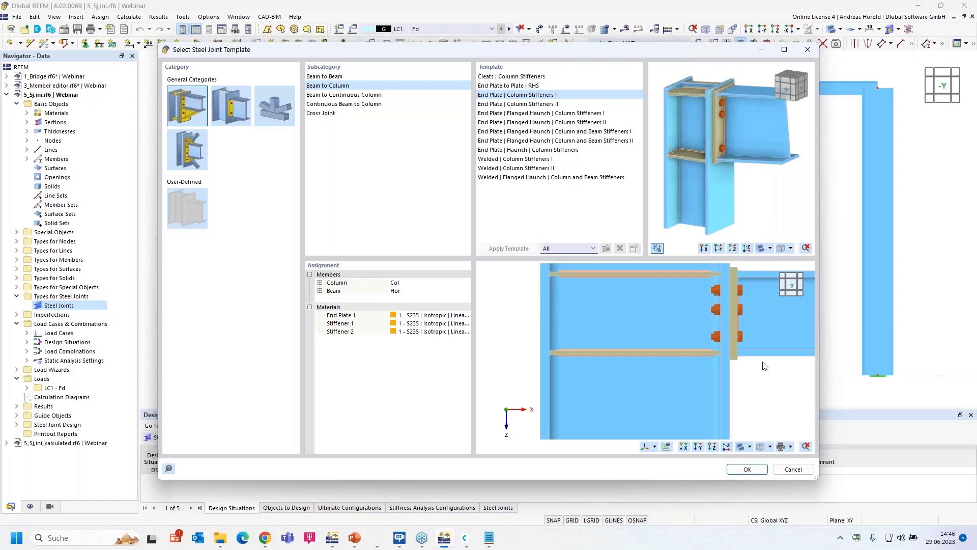
{"action": "scroll", "coordinate": [656, 330], "scroll_direction": "down", "scroll_amount": 1}
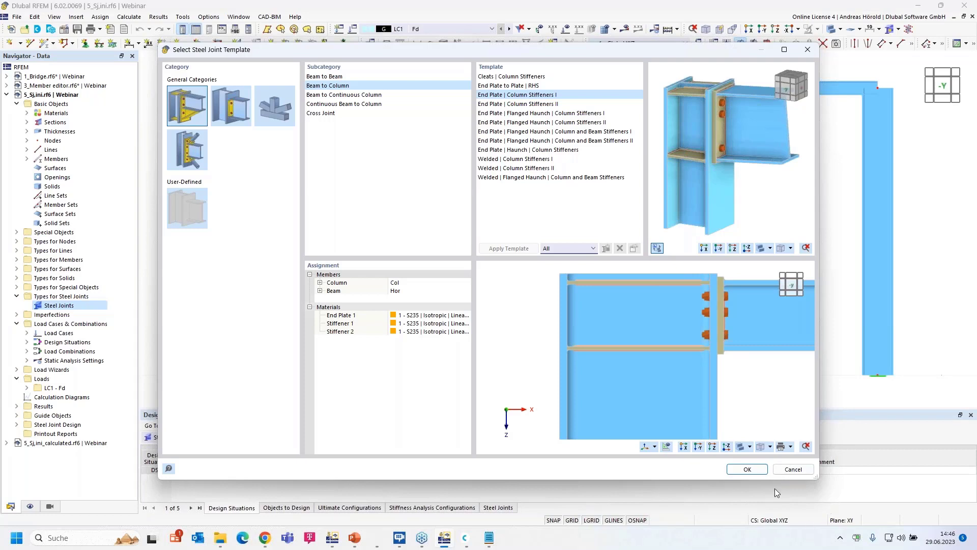
{"action": "left_click", "coordinate": [747, 470]}
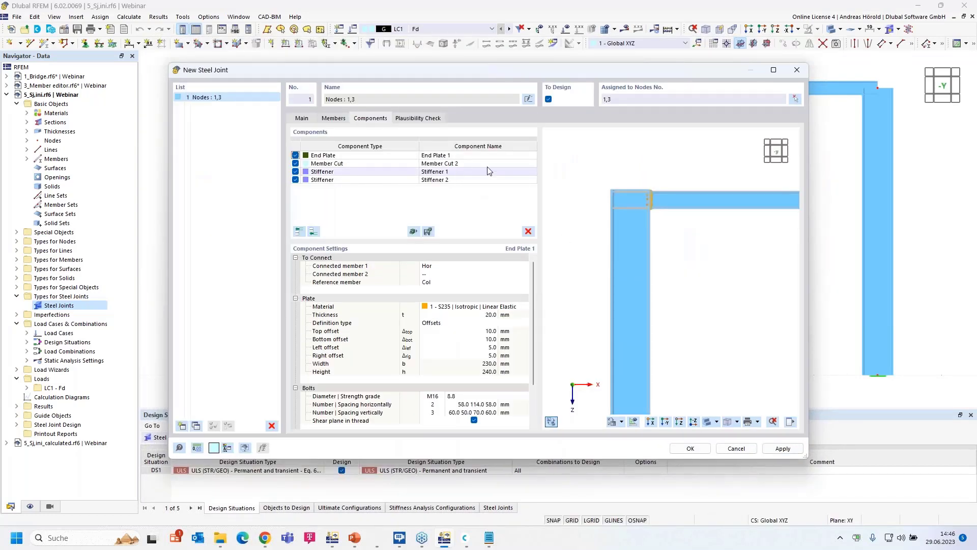
Set the offset of the member cut on the Col member to -120 mm
{"action": "scroll", "coordinate": [667, 183], "scroll_direction": "up", "scroll_amount": 4}
{"action": "middle_click_drag", "start_coordinate": [630, 202], "coordinate": [682, 191]}
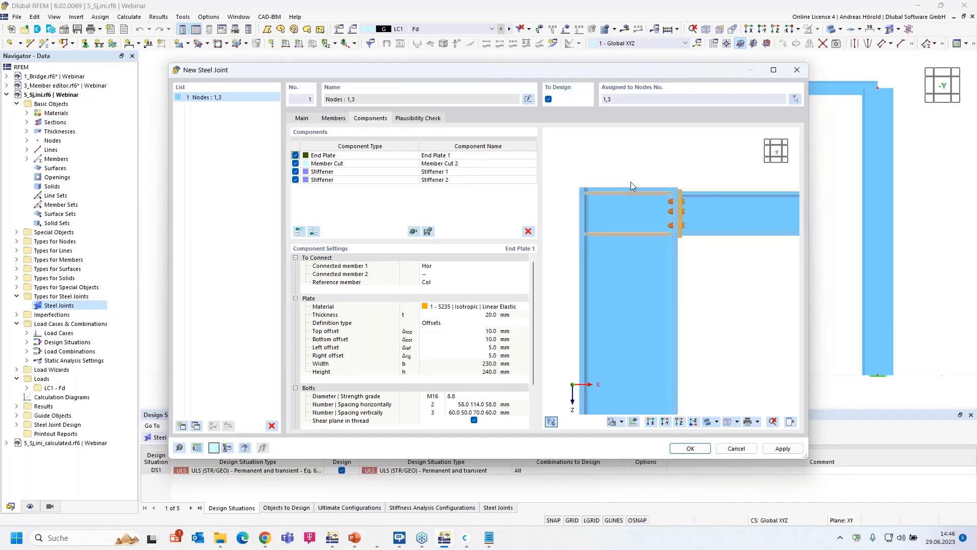
{"action": "scroll", "coordinate": [628, 186], "scroll_direction": "up", "scroll_amount": 2}
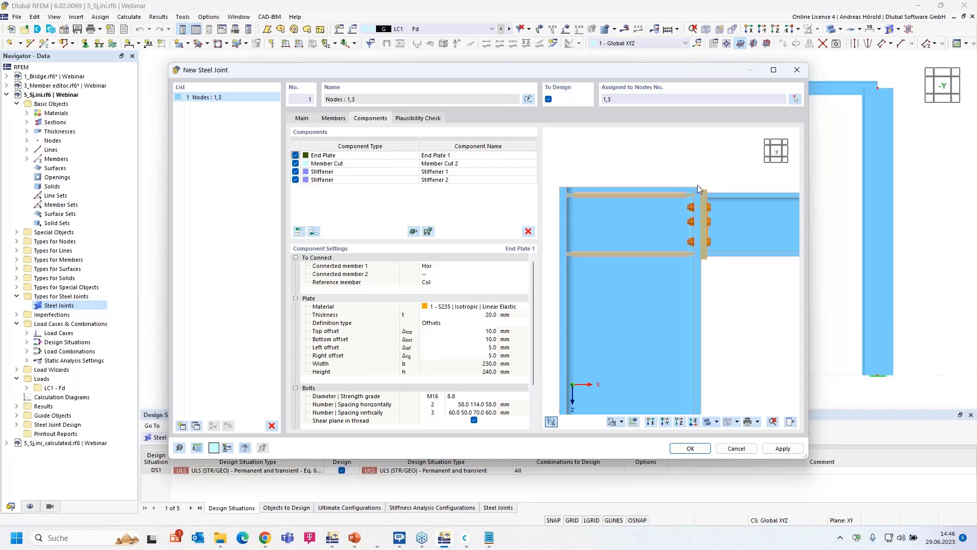
{"action": "left_click", "coordinate": [375, 164]}
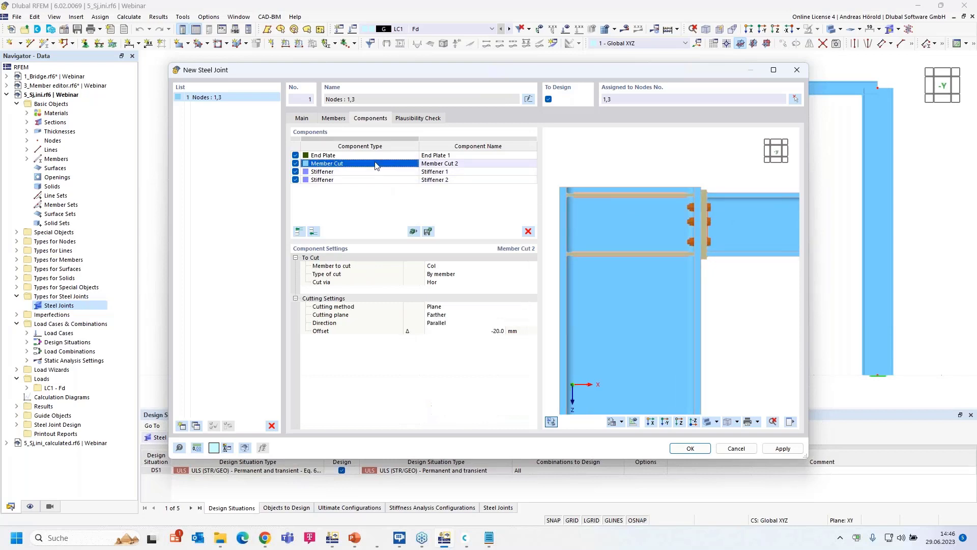
{"action": "left_click", "coordinate": [375, 164]}
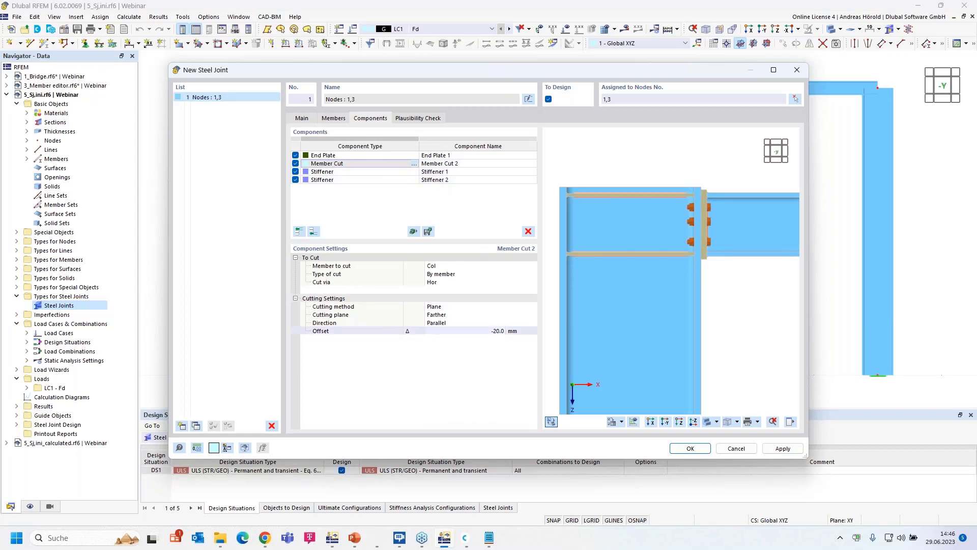
{"action": "left_click", "coordinate": [497, 331]}
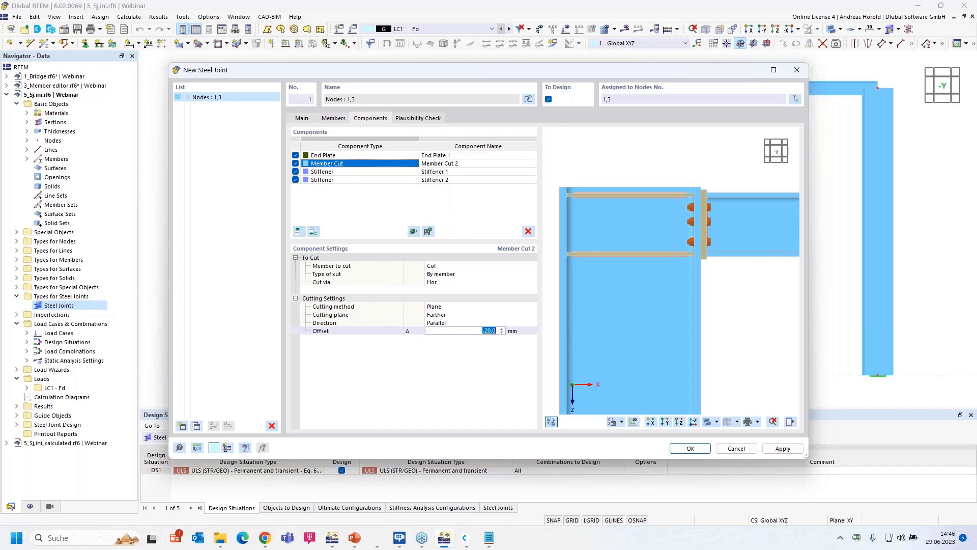
{"action": "type", "text": "-120"}
{"action": "key", "text": "Return"}
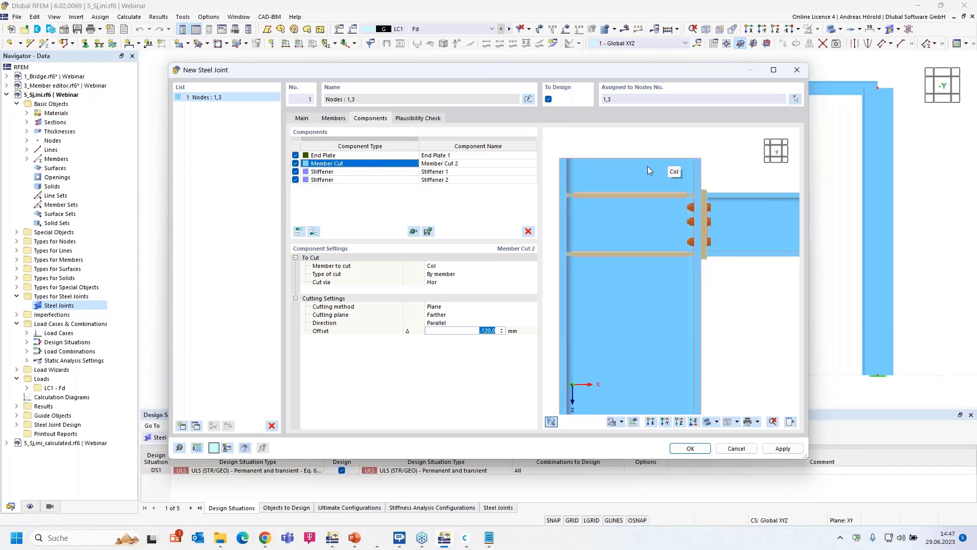
Set the end plate's thickness to 35 mm
{"action": "left_click", "coordinate": [347, 154]}
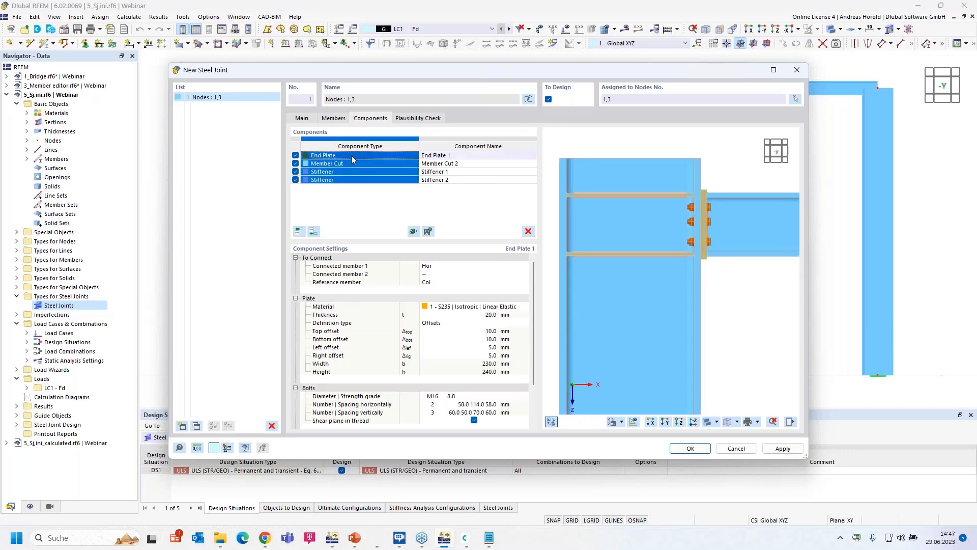
{"action": "left_click", "coordinate": [458, 155]}
{"action": "left_click", "coordinate": [465, 155]}
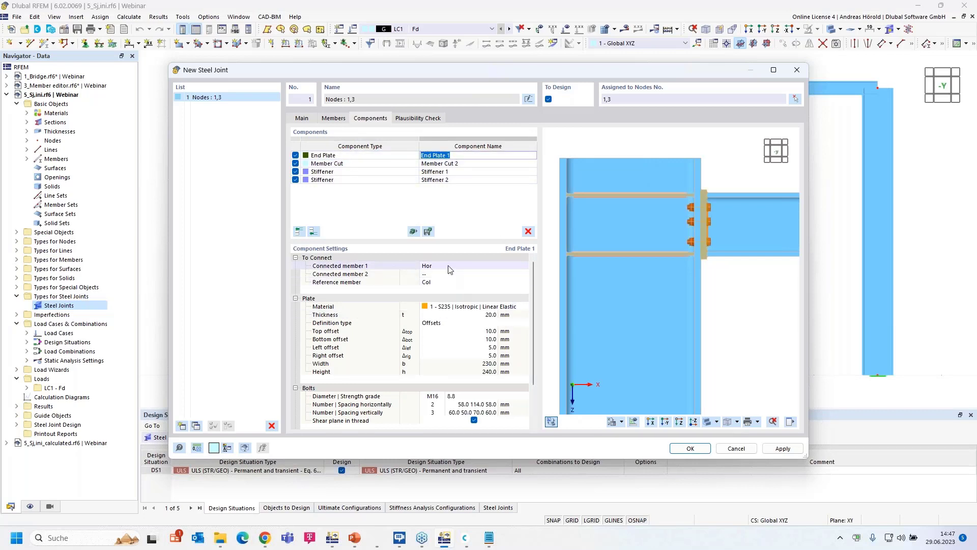
{"action": "left_click", "coordinate": [490, 314]}
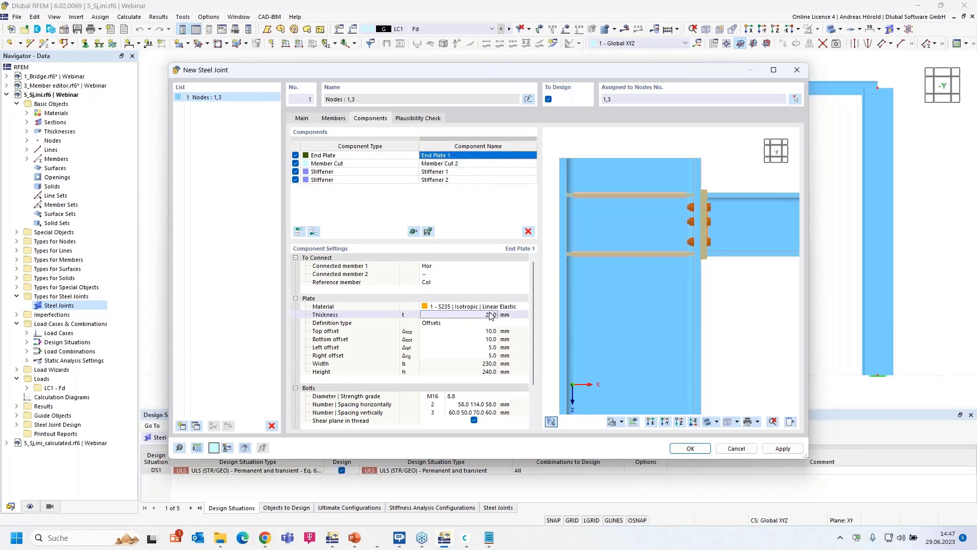
{"action": "type", "text": "35"}
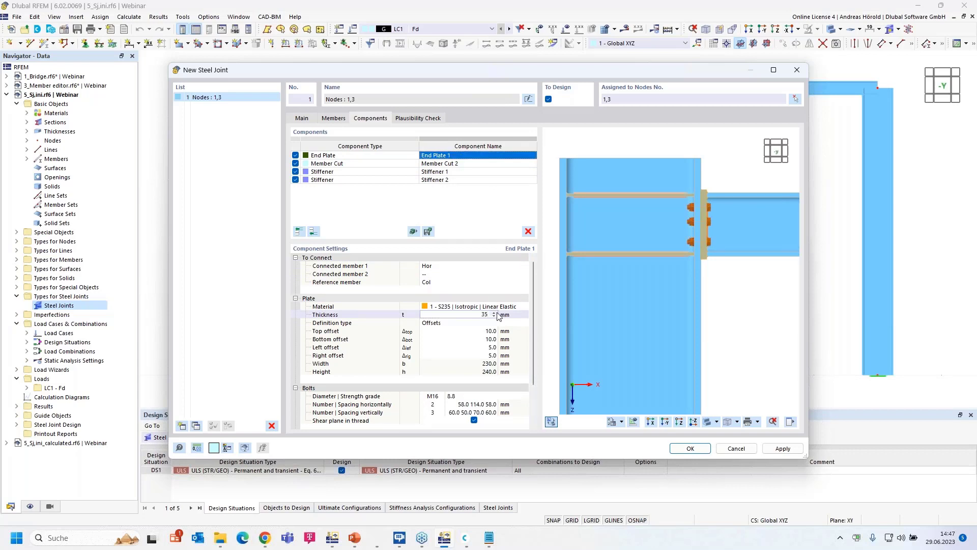
{"action": "key", "text": "Tab"}
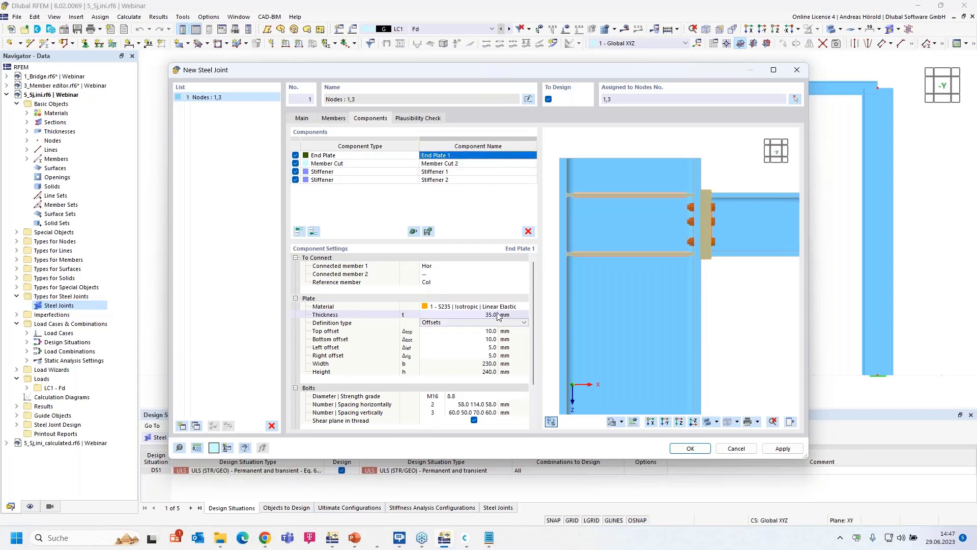
Switch the definition type of End Plate 1 from offsets to Dimensions and position
{"action": "left_click", "coordinate": [496, 322]}
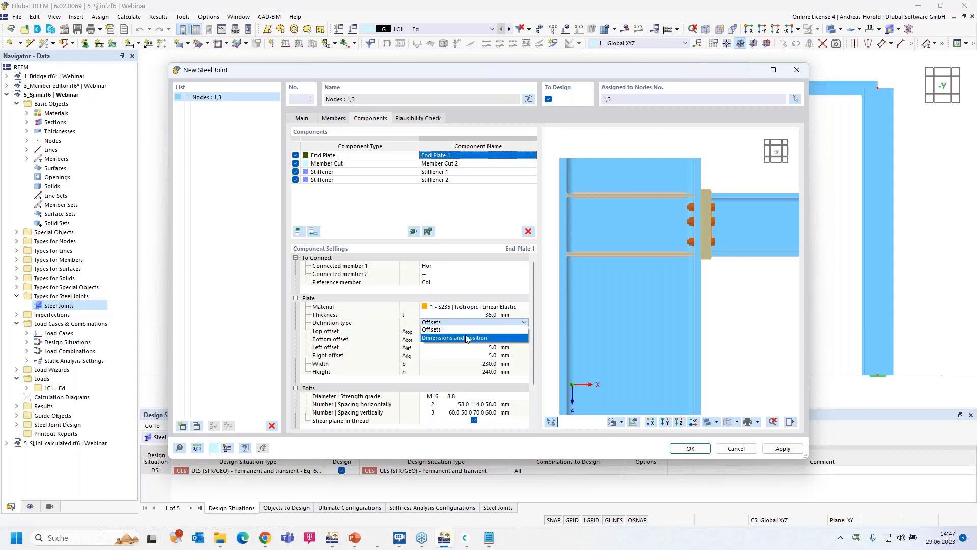
{"action": "left_click", "coordinate": [483, 336]}
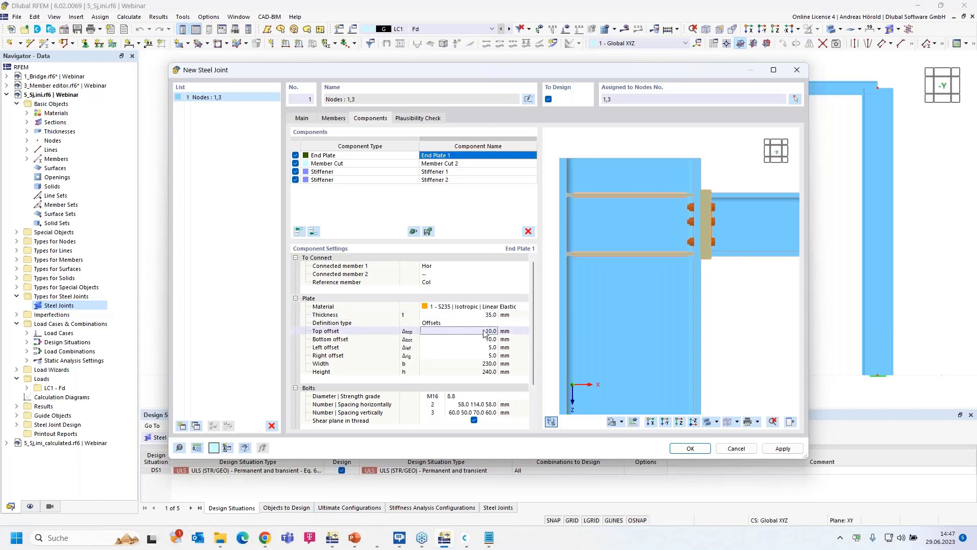
{"action": "left_click", "coordinate": [486, 322]}
{"action": "left_click", "coordinate": [496, 323]}
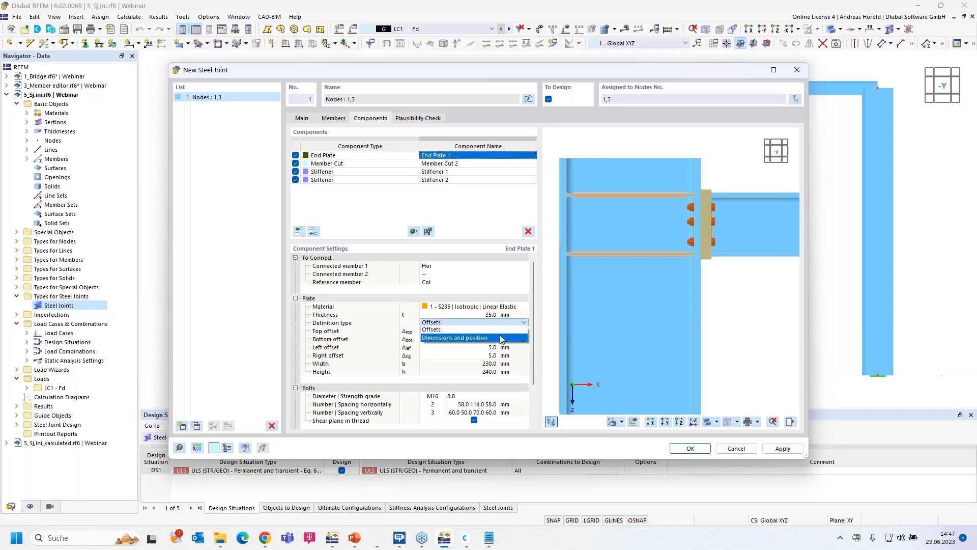
{"action": "left_click", "coordinate": [500, 336]}
Set the end plate's width to 220 mm, height to 340 mm and vertical offset to 105 mm
{"action": "double_click", "coordinate": [487, 331]}
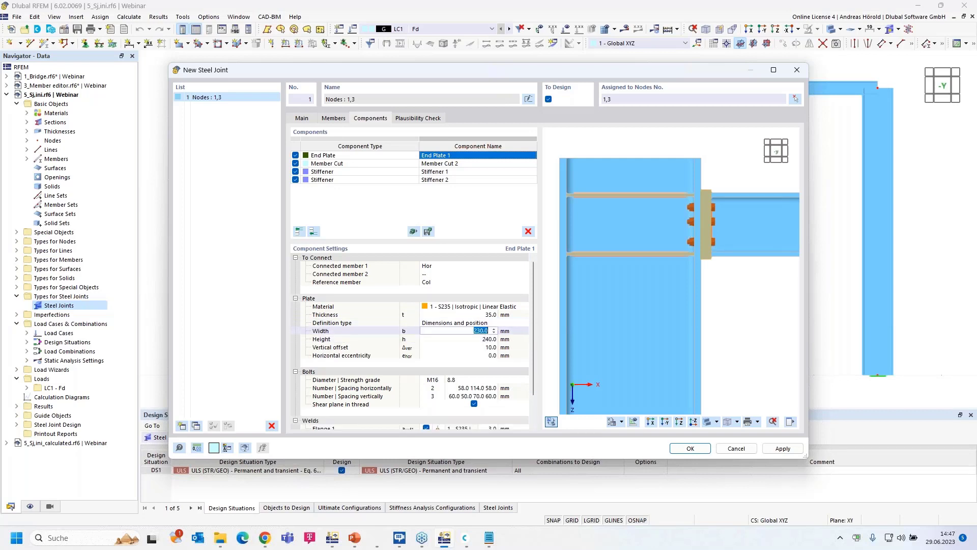
{"action": "type", "text": "220"}
{"action": "key", "text": "Tab"}
{"action": "type", "text": "340"}
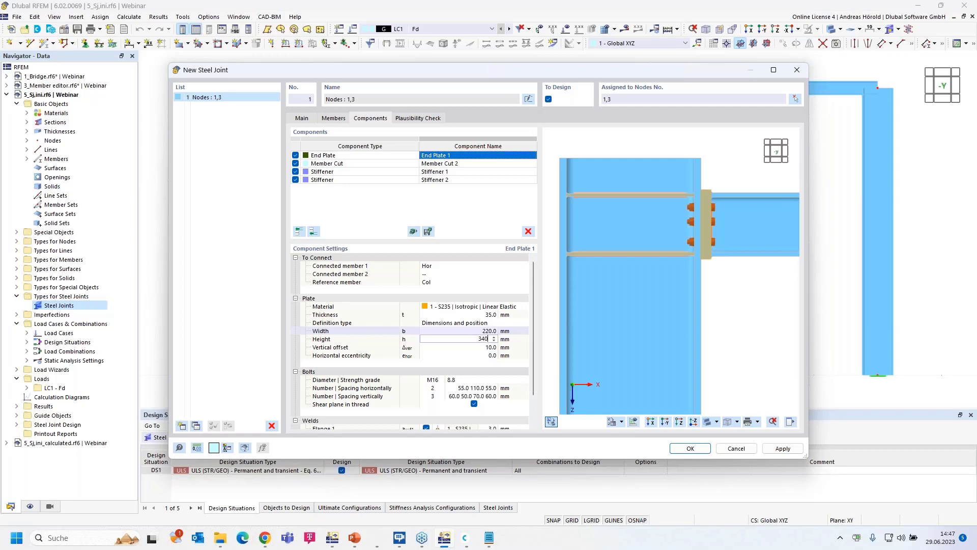
{"action": "key", "text": "Tab"}
{"action": "type", "text": "105"}
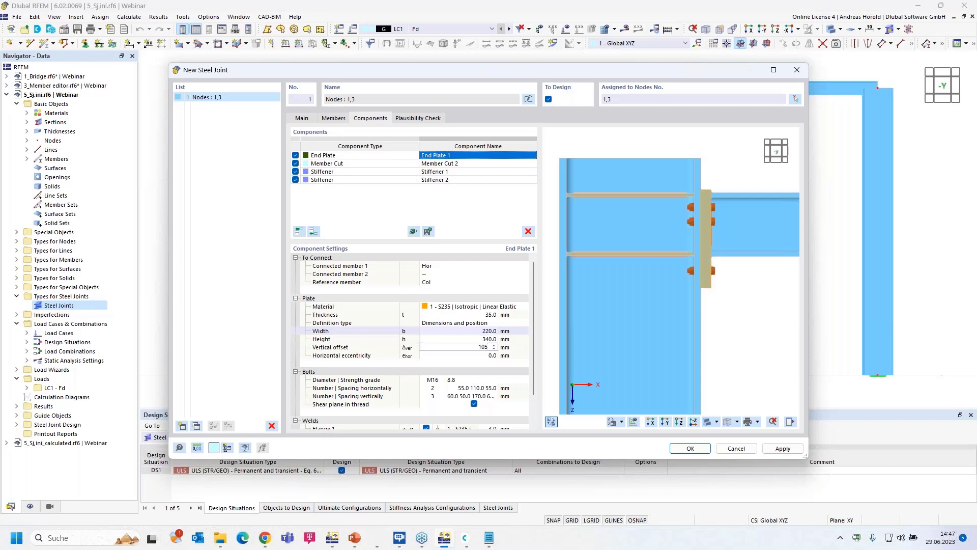
{"action": "key", "text": "Tab"}
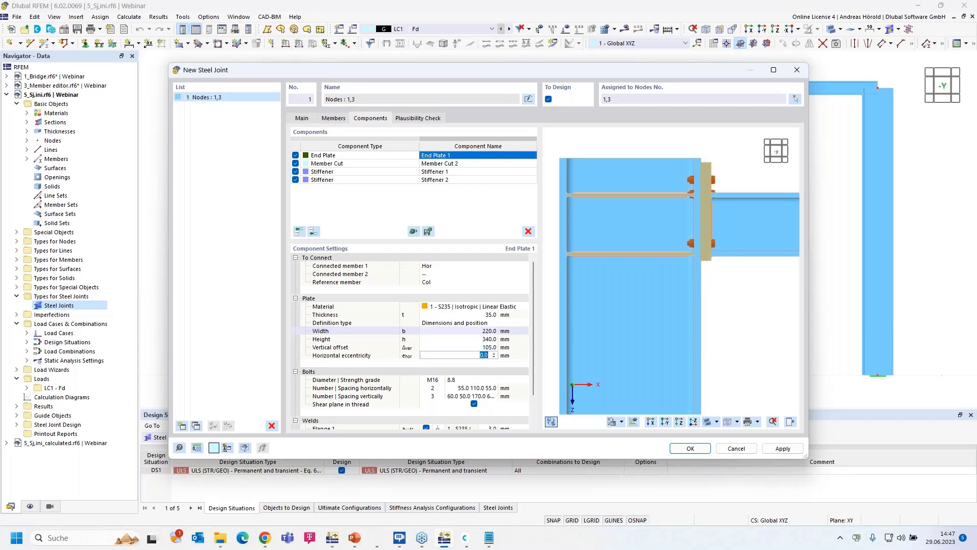
Set the end plate's bolts to diameter M24 and strength grade 10.9
{"action": "left_click", "coordinate": [433, 380]}
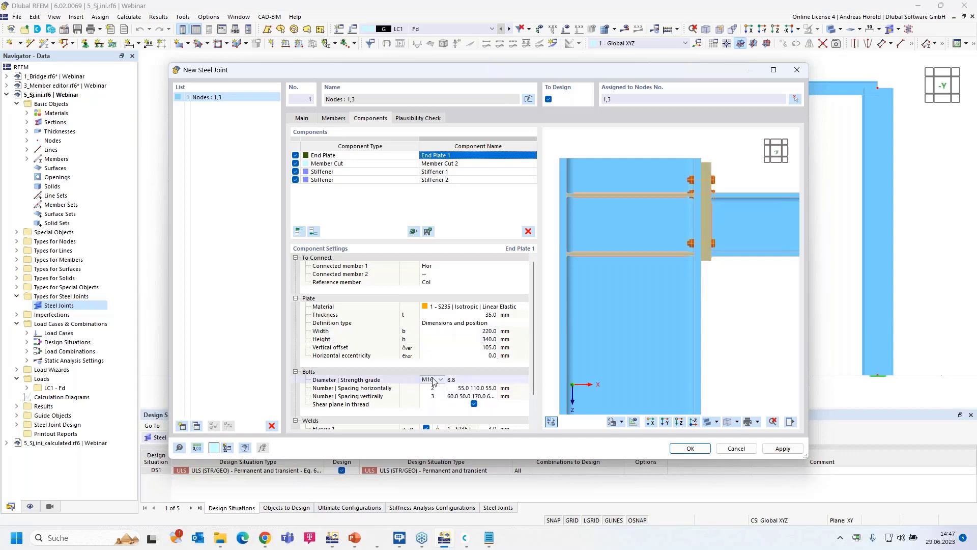
{"action": "left_click", "coordinate": [443, 379]}
{"action": "left_click", "coordinate": [434, 430]}
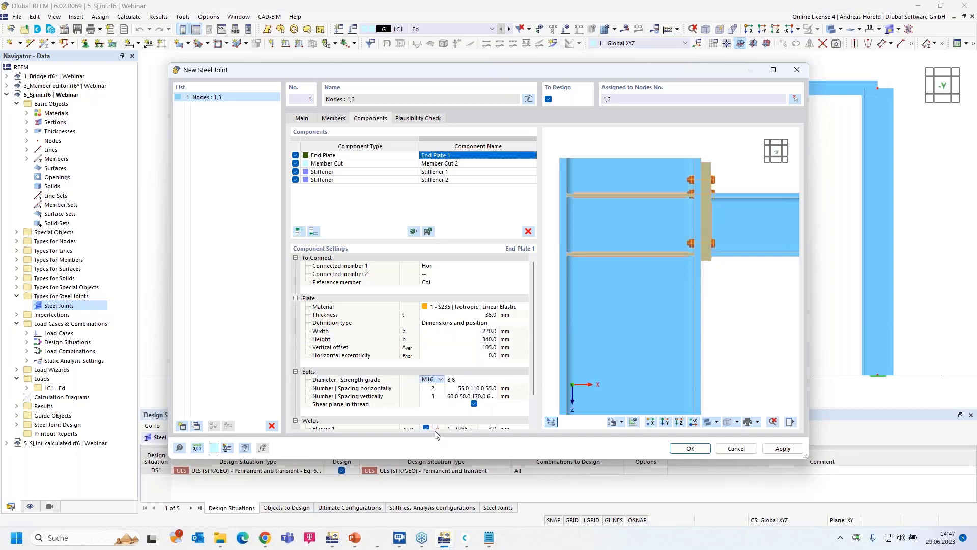
{"action": "left_click", "coordinate": [467, 380]}
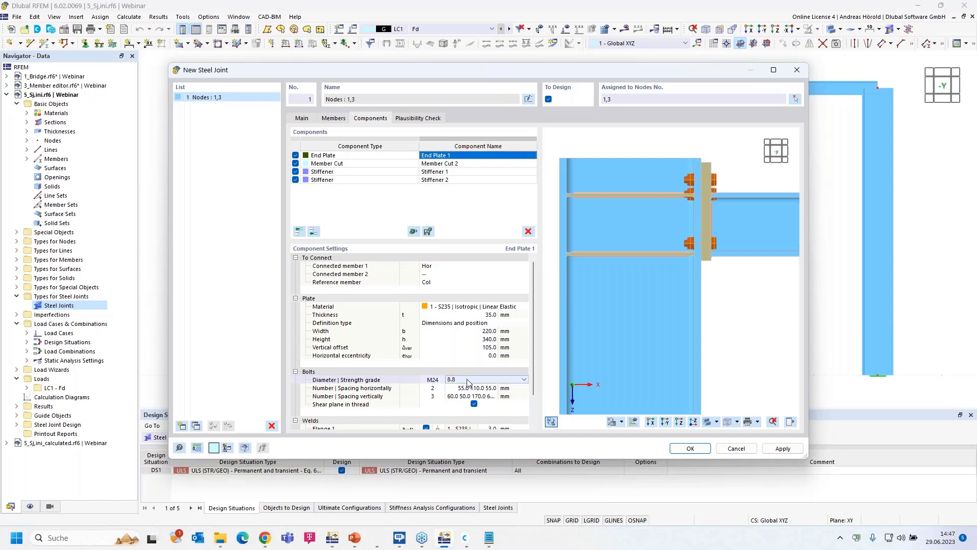
{"action": "left_click", "coordinate": [474, 380]}
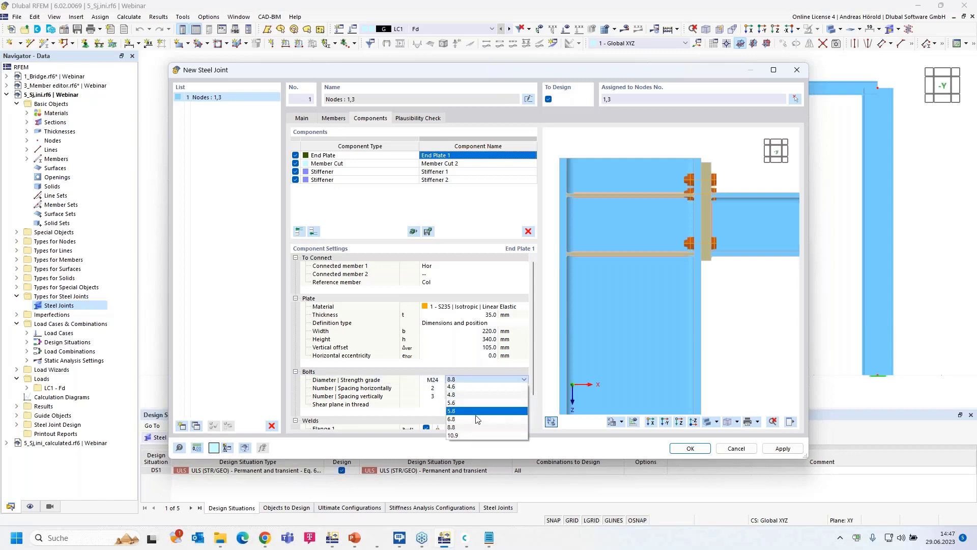
{"action": "left_click", "coordinate": [475, 436]}
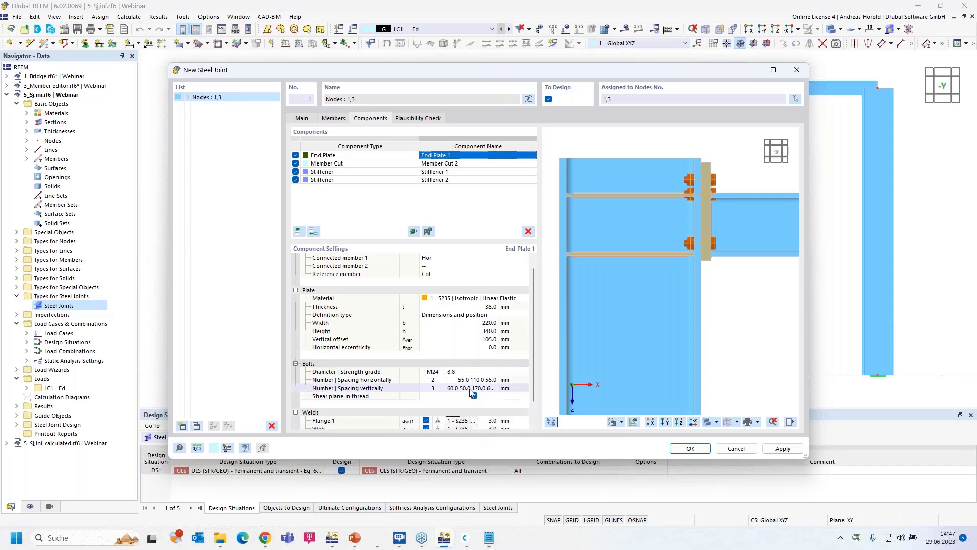
{"action": "left_click", "coordinate": [477, 372]}
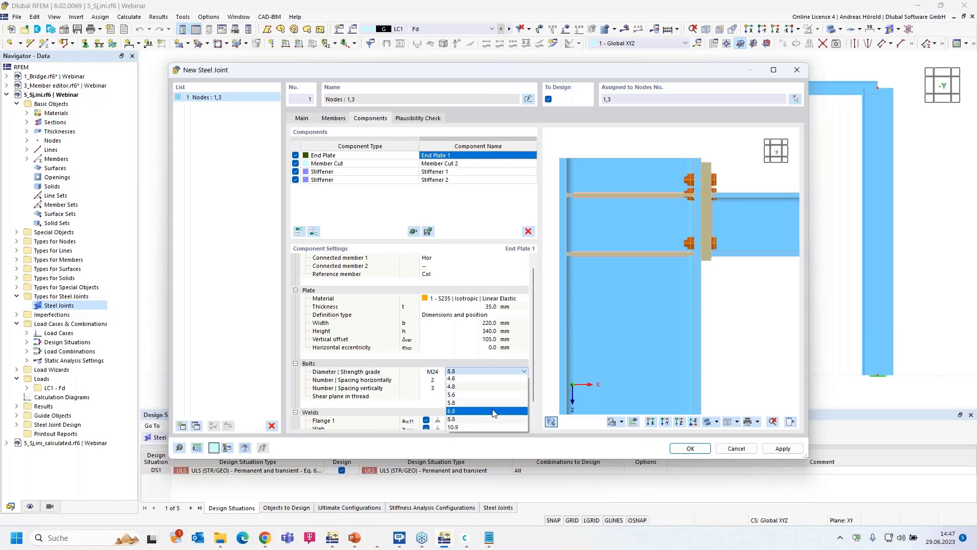
{"action": "left_click", "coordinate": [496, 428]}
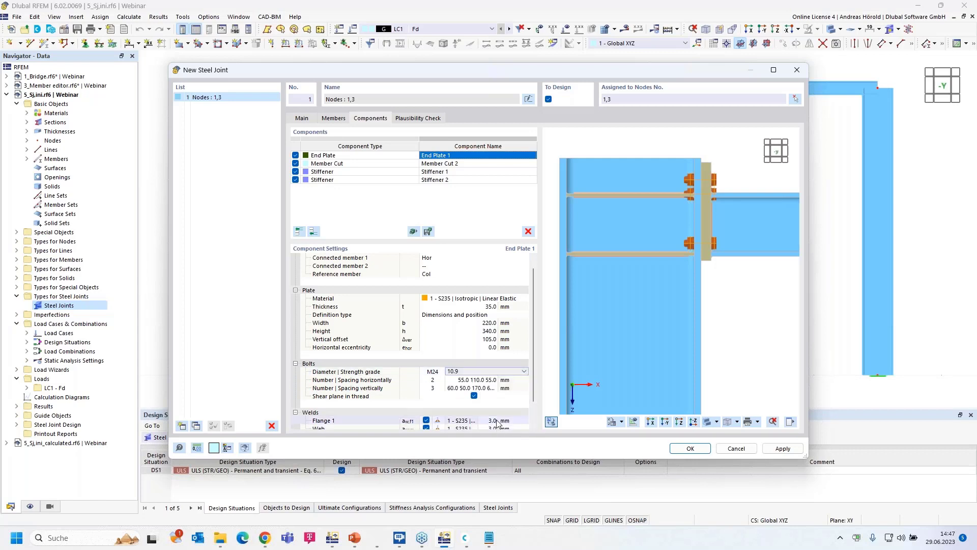
Set the end plate's bolt spacings to 50, 120 and 50 mm horizontally and 55, 115 and 90 mm vertically
{"action": "left_click", "coordinate": [478, 379]}
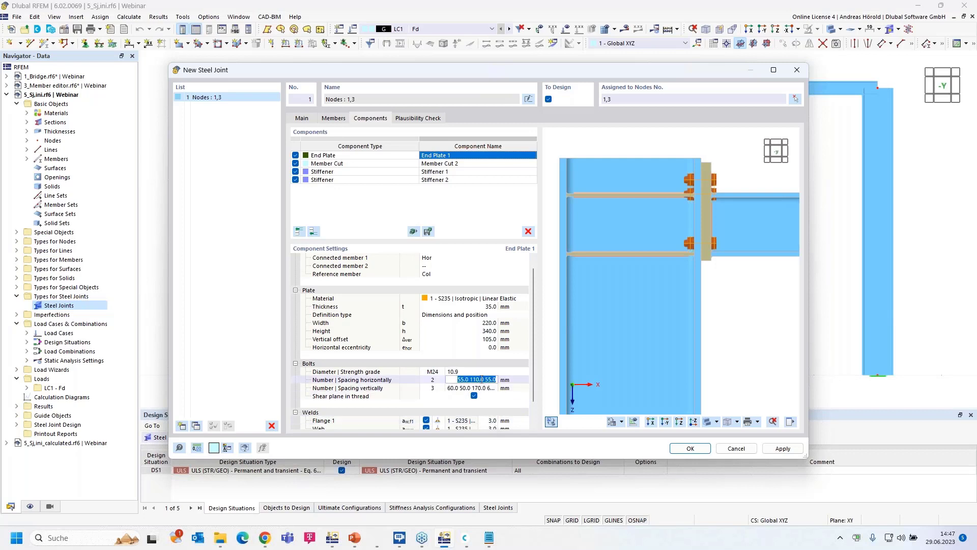
{"action": "type", "text": "50"}
{"action": "key", "text": "Tab"}
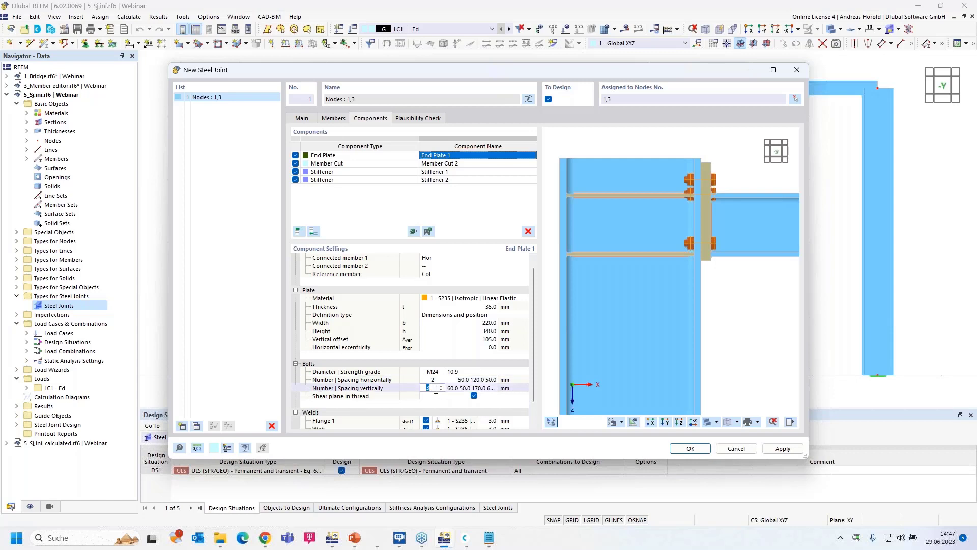
{"action": "left_click", "coordinate": [462, 389]}
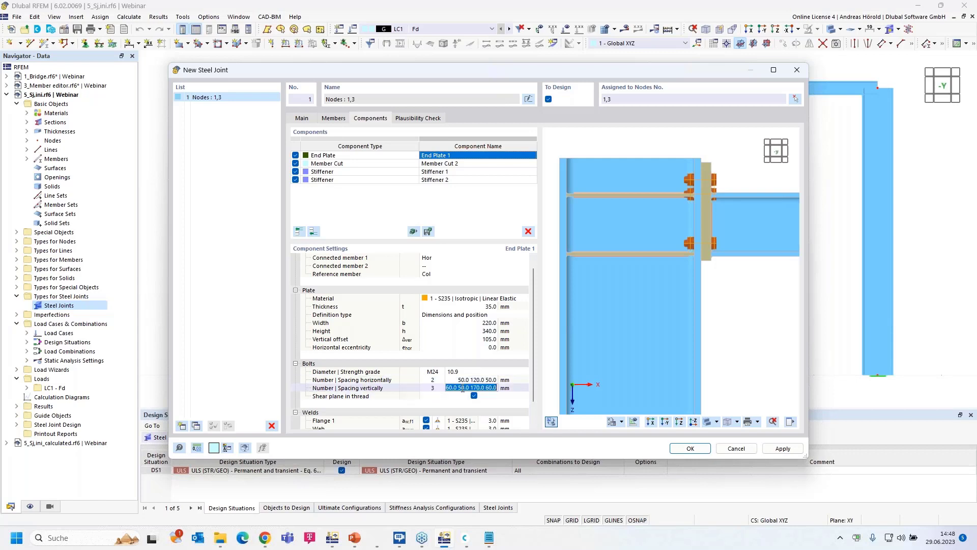
{"action": "type", "text": "55 11"}
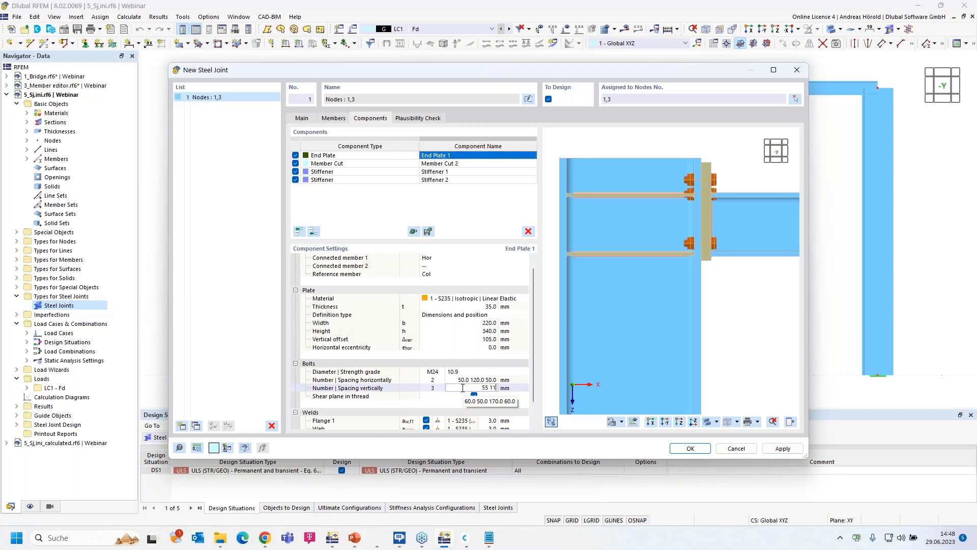
{"action": "type", "text": "5 90"}
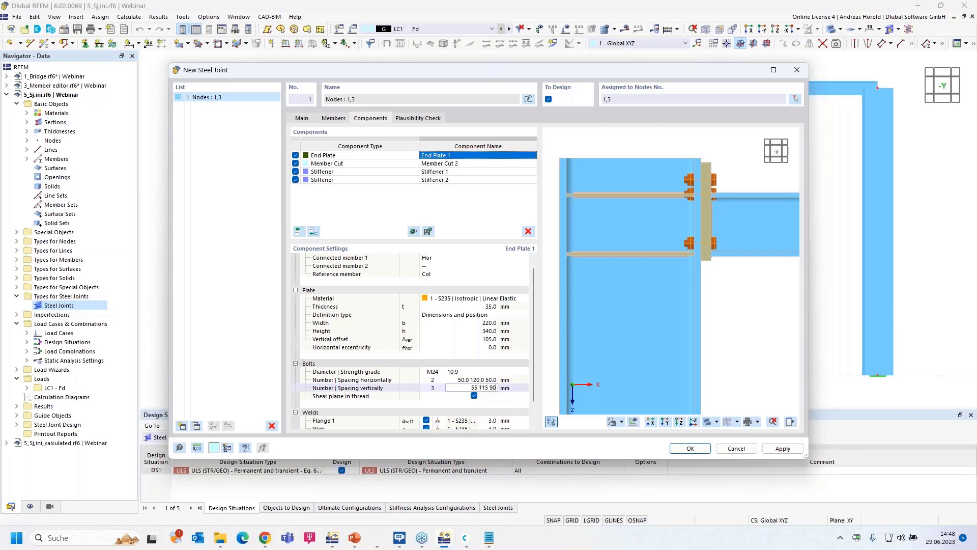
{"action": "key", "text": "Return"}
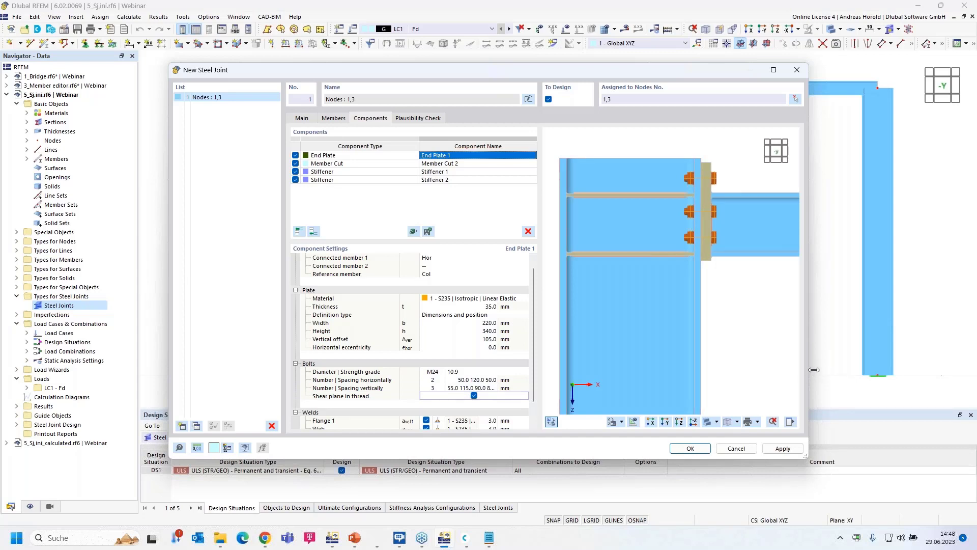
Widen the steel joint dialog and disable the shear plane in thread option for the end plate's bolts
{"action": "left_click_drag", "start_coordinate": [812, 370], "coordinate": [889, 371]}
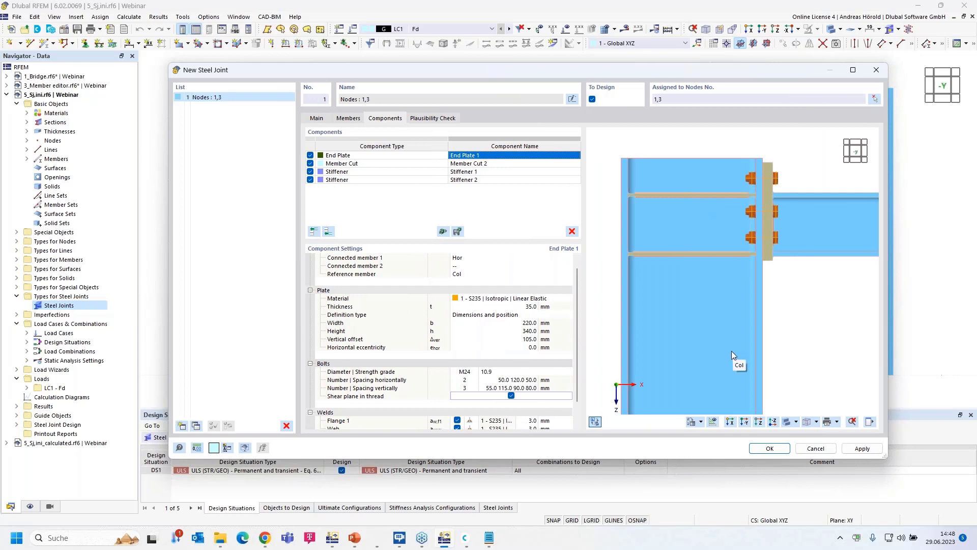
{"action": "scroll", "coordinate": [536, 396], "scroll_direction": "down", "scroll_amount": 1}
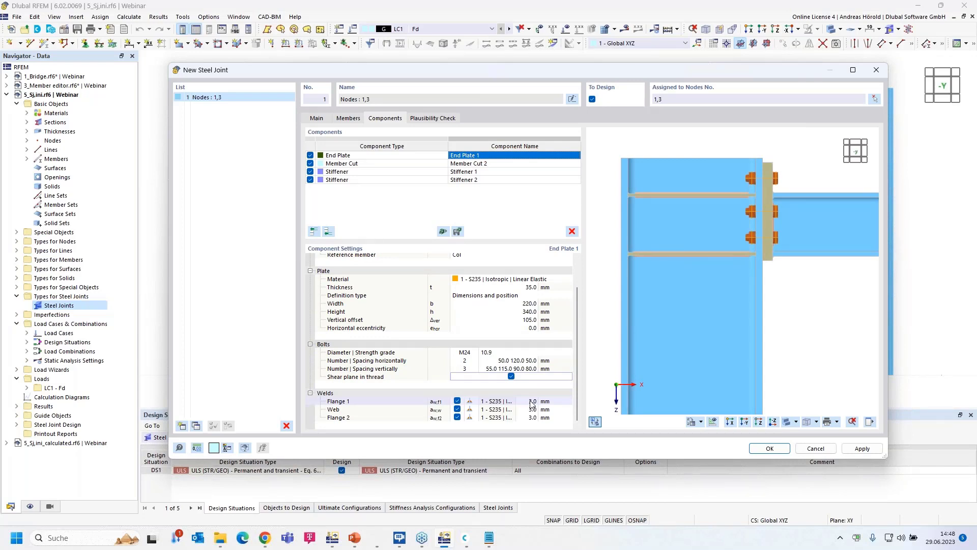
{"action": "left_click", "coordinate": [511, 376]}
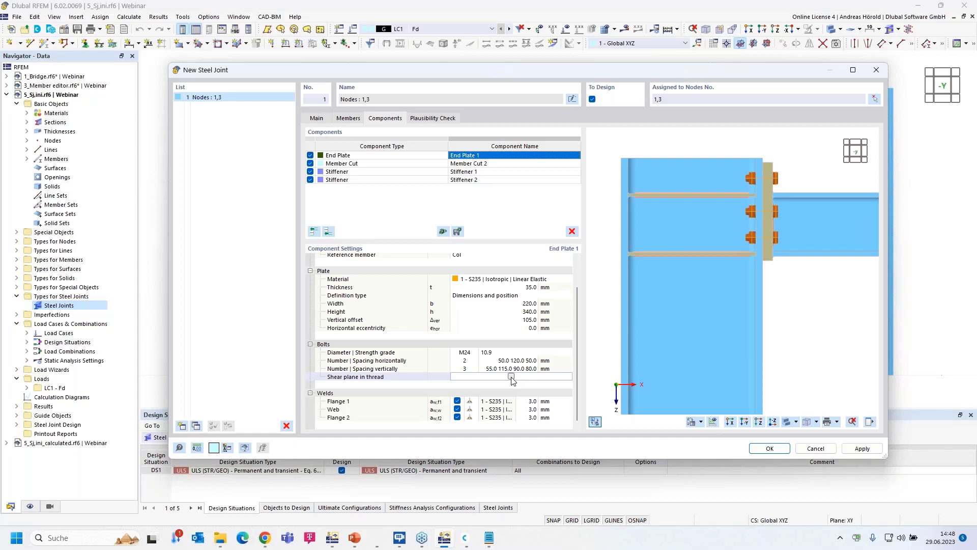
Set the end plate's weld sizes to 8 mm for Flange 1, 5 mm for the web and 8 mm for Flange 2
{"action": "left_click", "coordinate": [533, 404]}
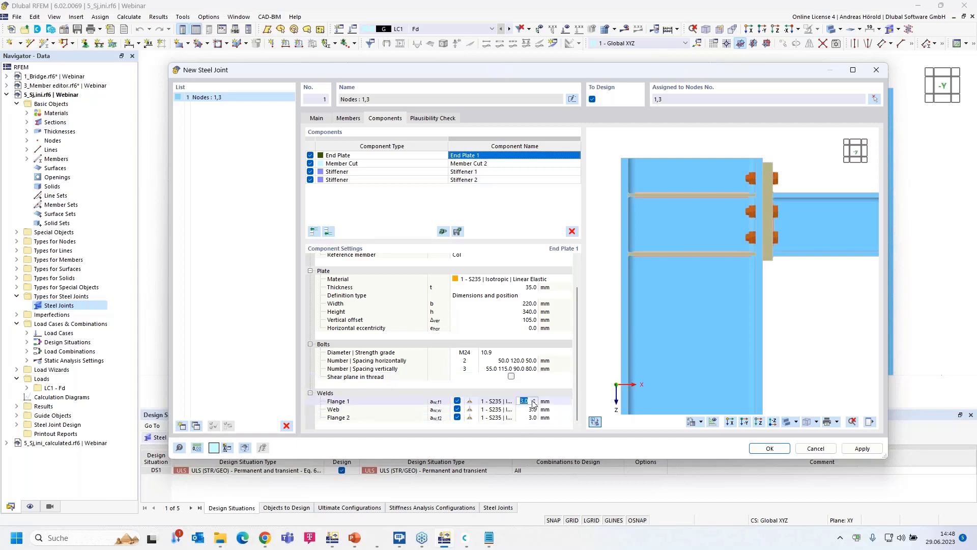
{"action": "type", "text": "8"}
{"action": "left_click", "coordinate": [533, 410]}
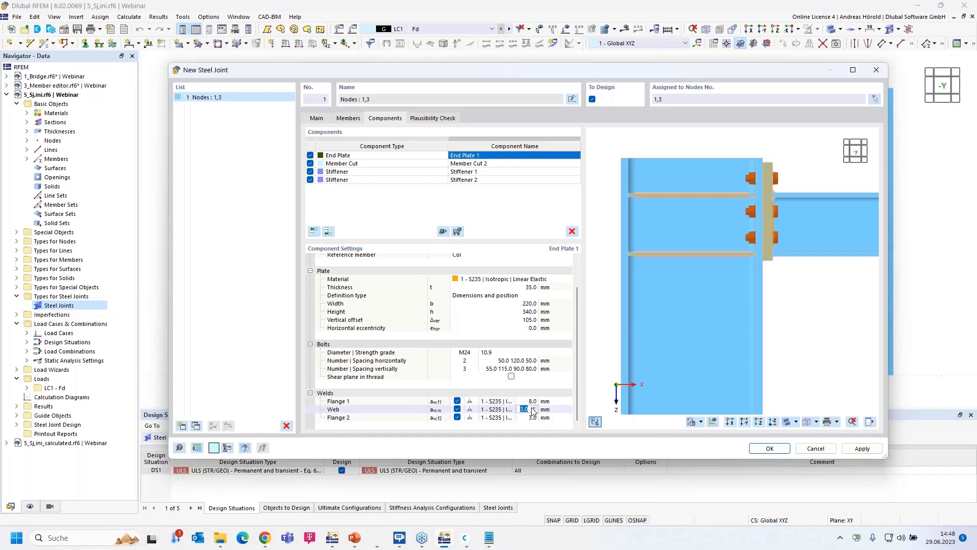
{"action": "type", "text": "5"}
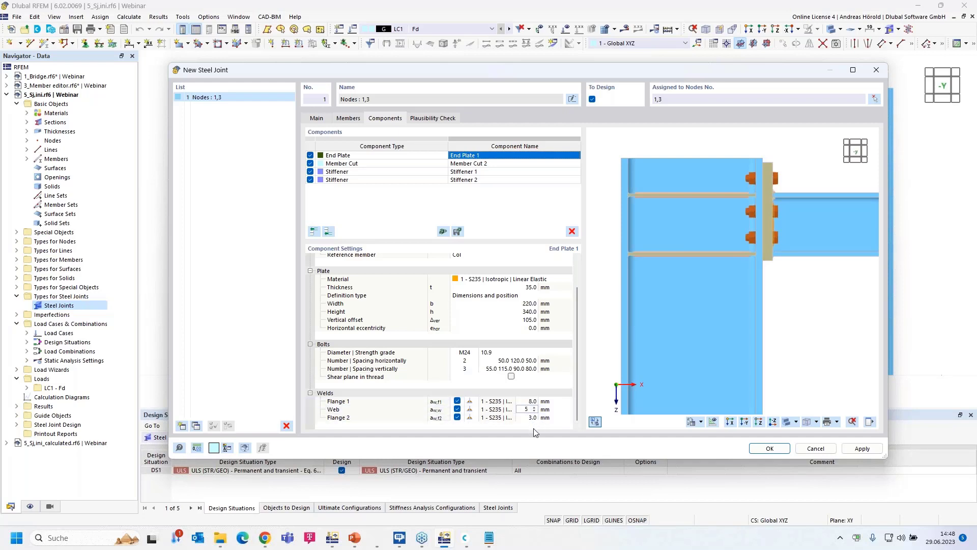
{"action": "left_click", "coordinate": [533, 418]}
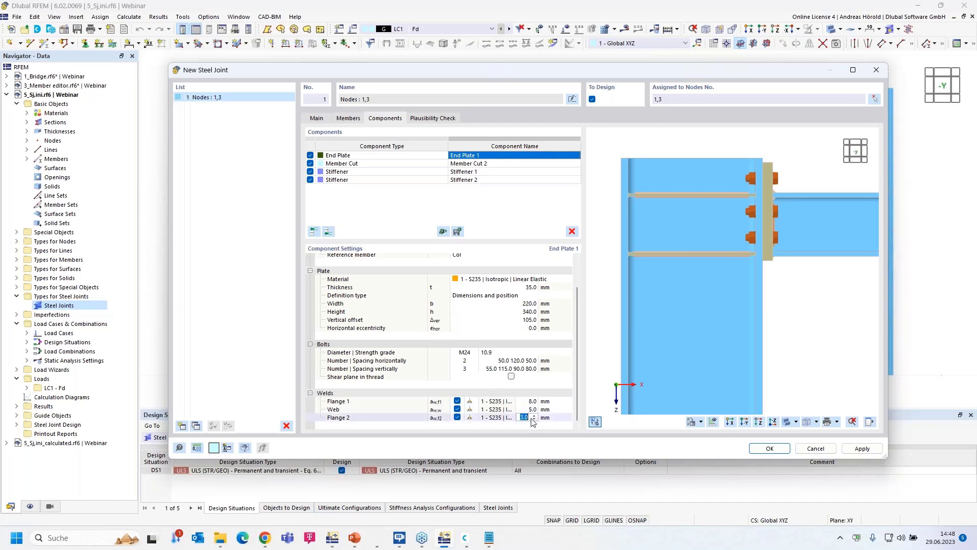
{"action": "type", "text": "5"}
{"action": "left_click", "coordinate": [569, 402]}
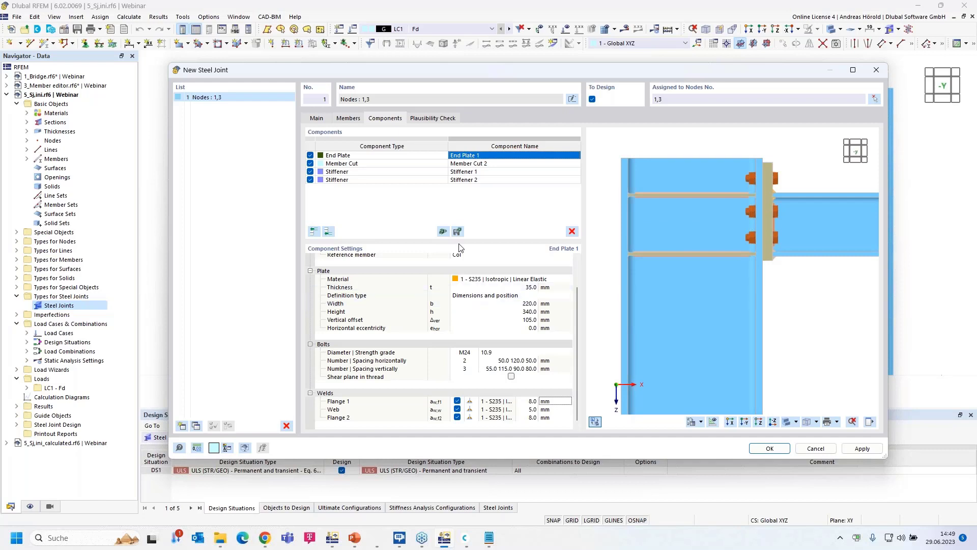
Delete the lower column stiffener, Stiffener 2, from the joint components
{"action": "left_click", "coordinate": [497, 172]}
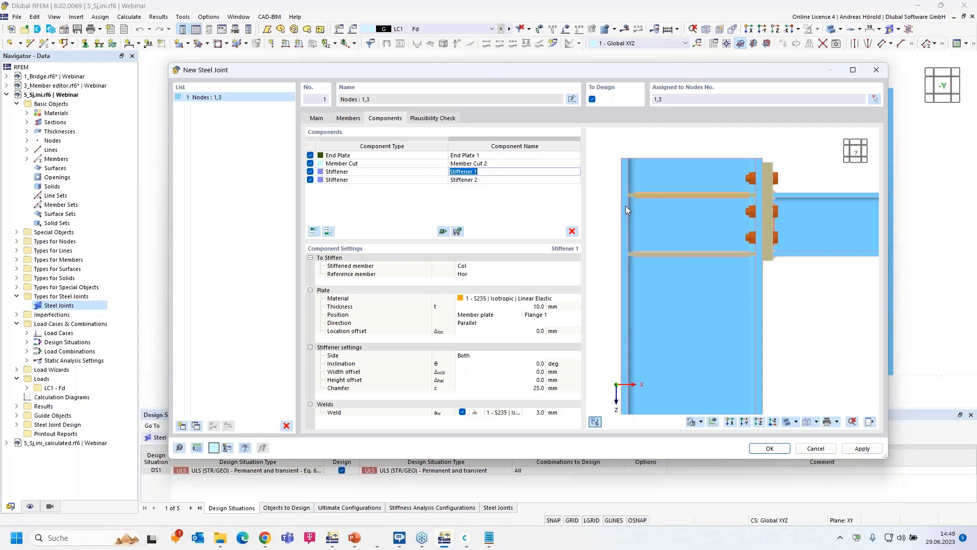
{"action": "left_click", "coordinate": [497, 180]}
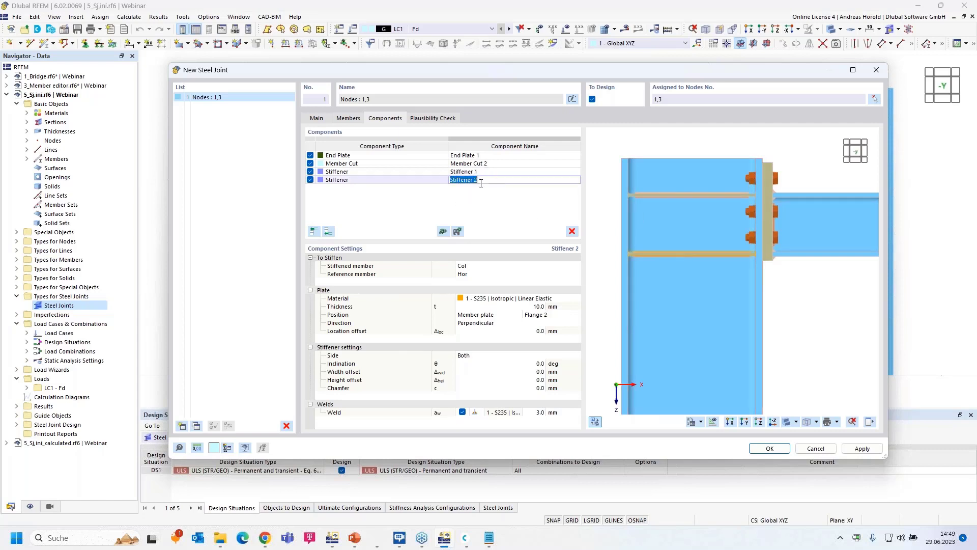
{"action": "left_click", "coordinate": [409, 179]}
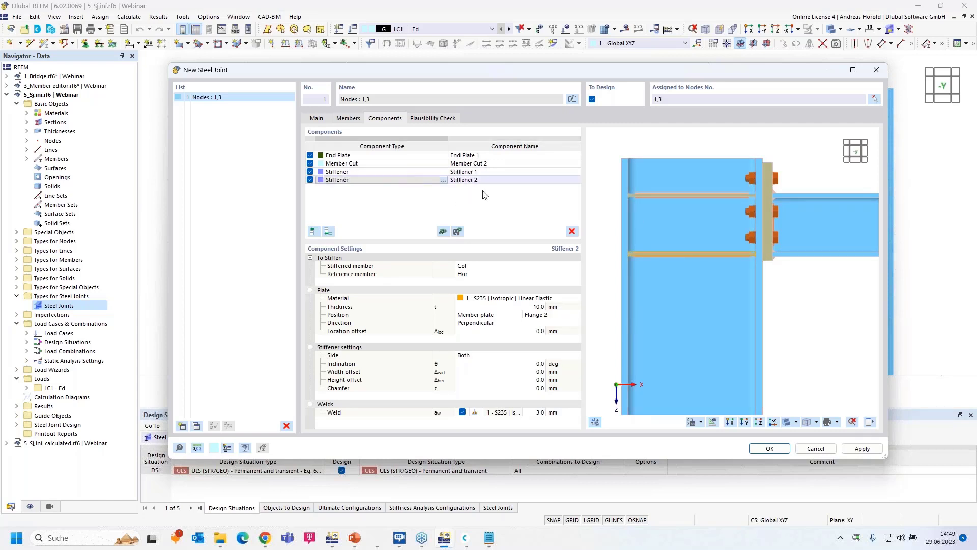
{"action": "left_click", "coordinate": [572, 232]}
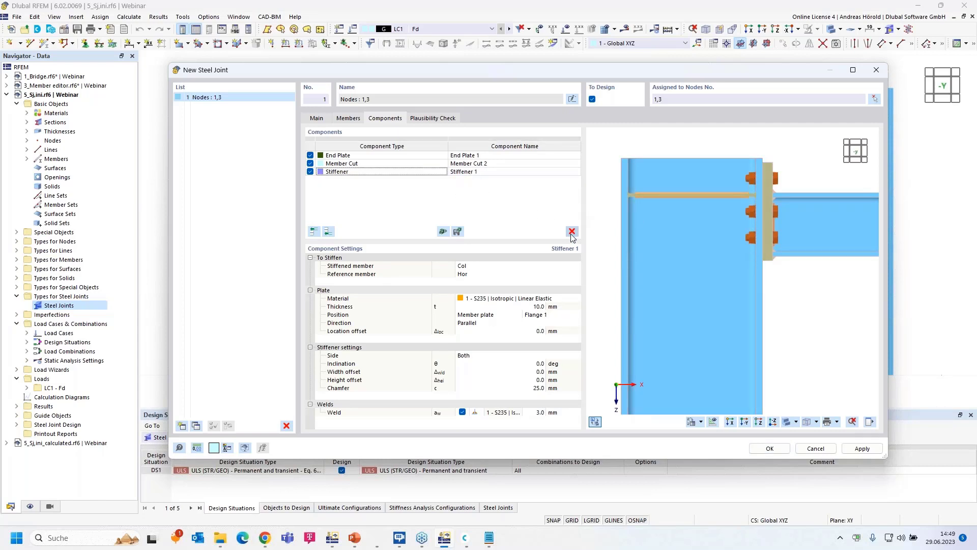
Set the plate position of Stiffener 1 to Both so the column is stiffened at both beam flanges
{"action": "left_click", "coordinate": [502, 173]}
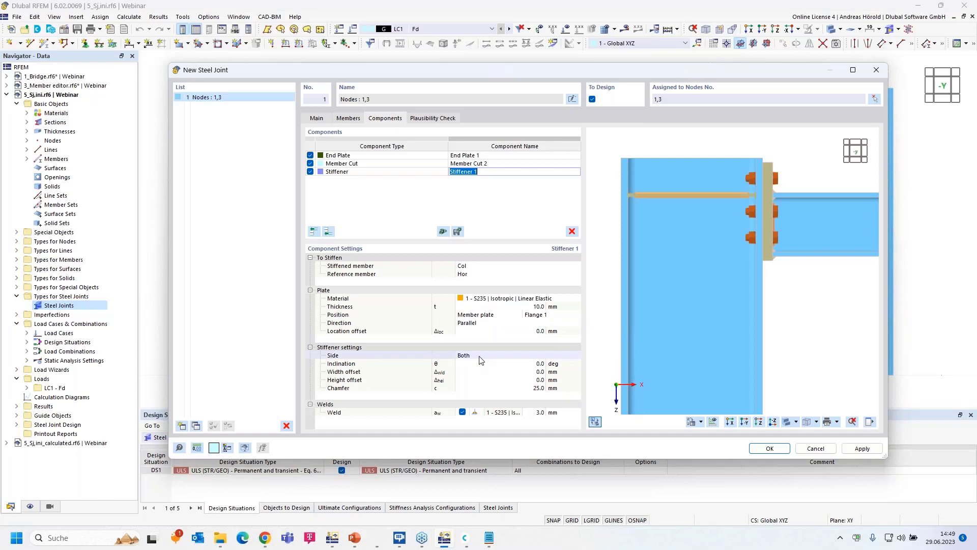
{"action": "left_click", "coordinate": [490, 315]}
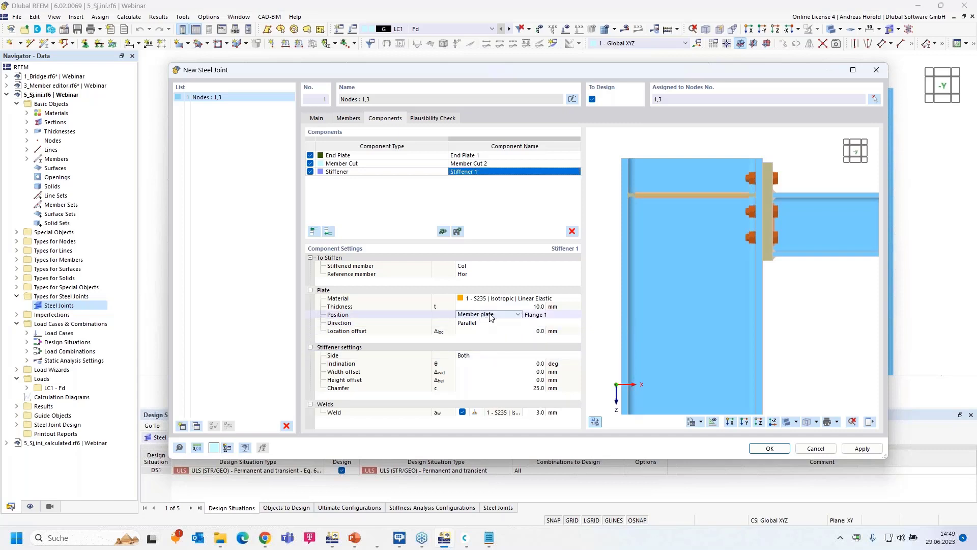
{"action": "left_click", "coordinate": [490, 314]}
{"action": "left_click", "coordinate": [485, 337]}
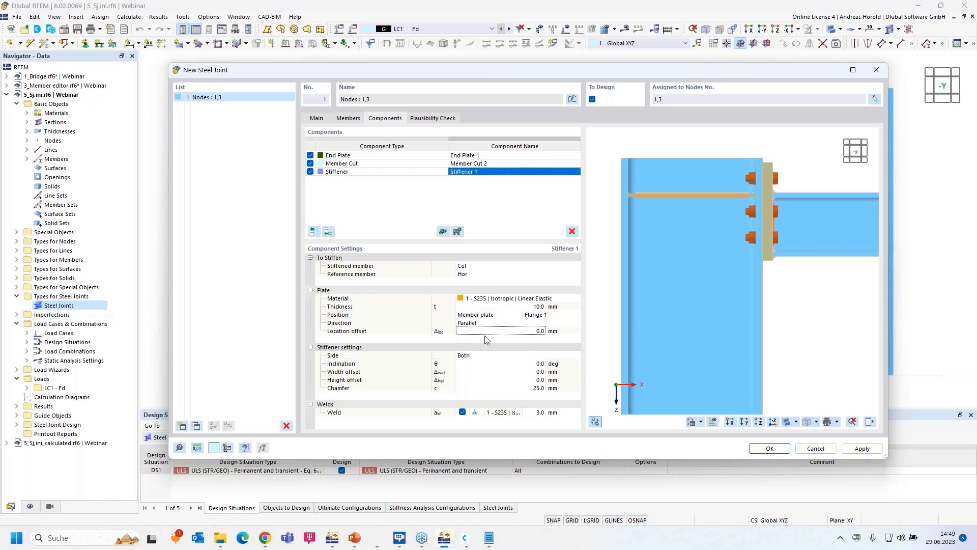
{"action": "left_click", "coordinate": [509, 315]}
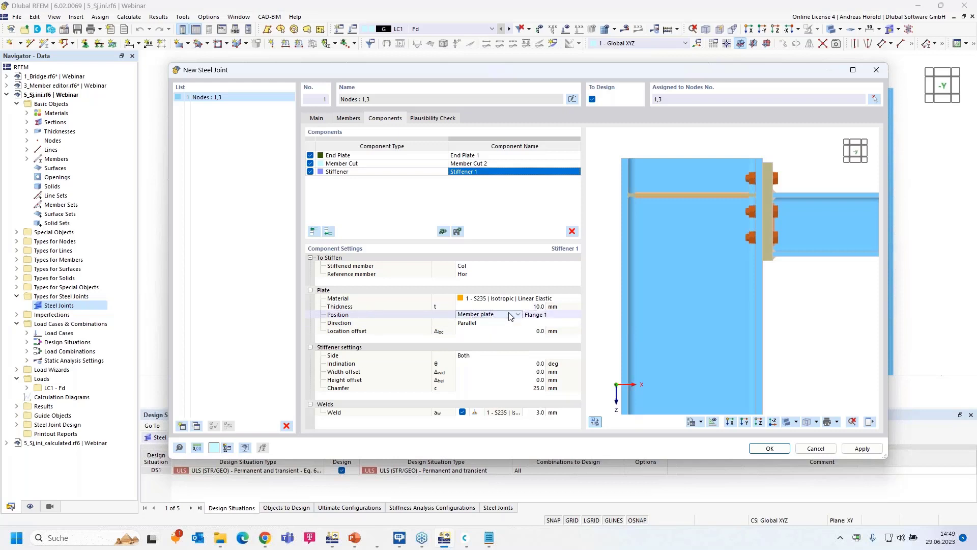
{"action": "left_click", "coordinate": [511, 315]}
{"action": "left_click", "coordinate": [504, 340]}
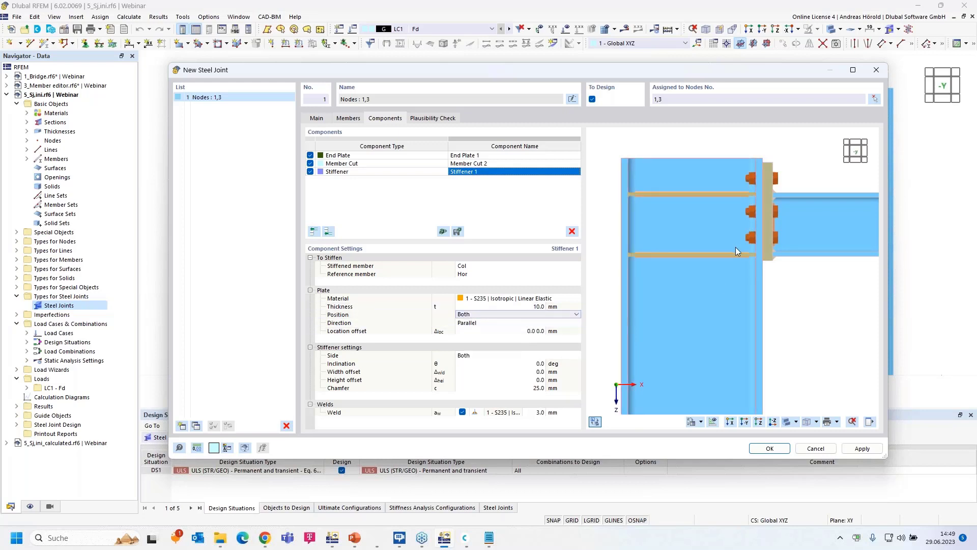
Set the thickness of the Stiffener 1 plates to 16 mm and check the plates in the joint preview
{"action": "left_click", "coordinate": [536, 307]}
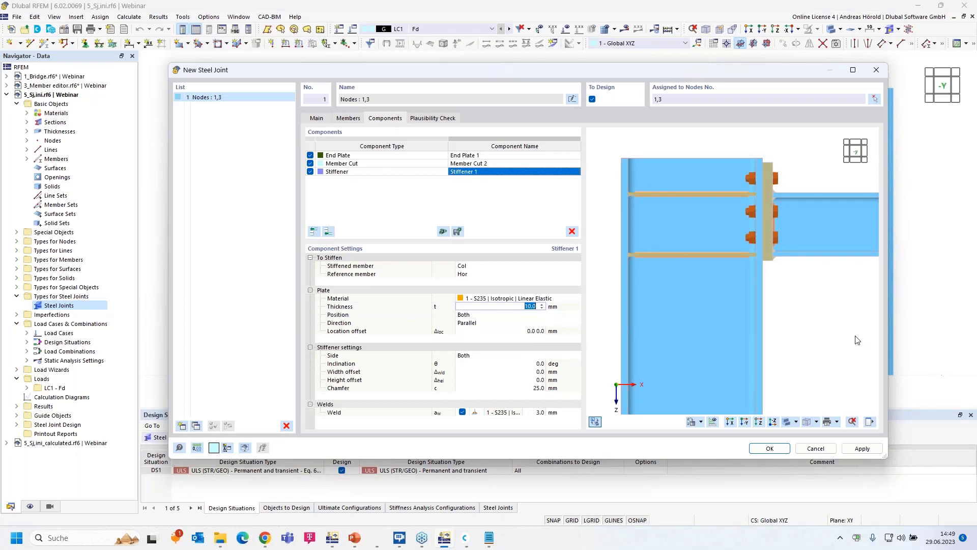
{"action": "type", "text": "16"}
{"action": "left_click", "coordinate": [524, 315]}
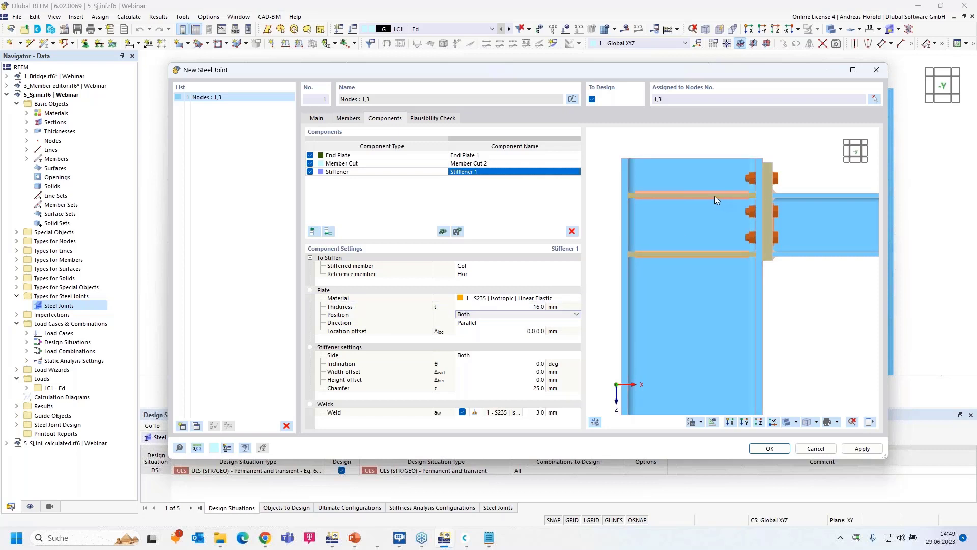
{"action": "scroll", "coordinate": [774, 199], "scroll_direction": "up", "scroll_amount": 5}
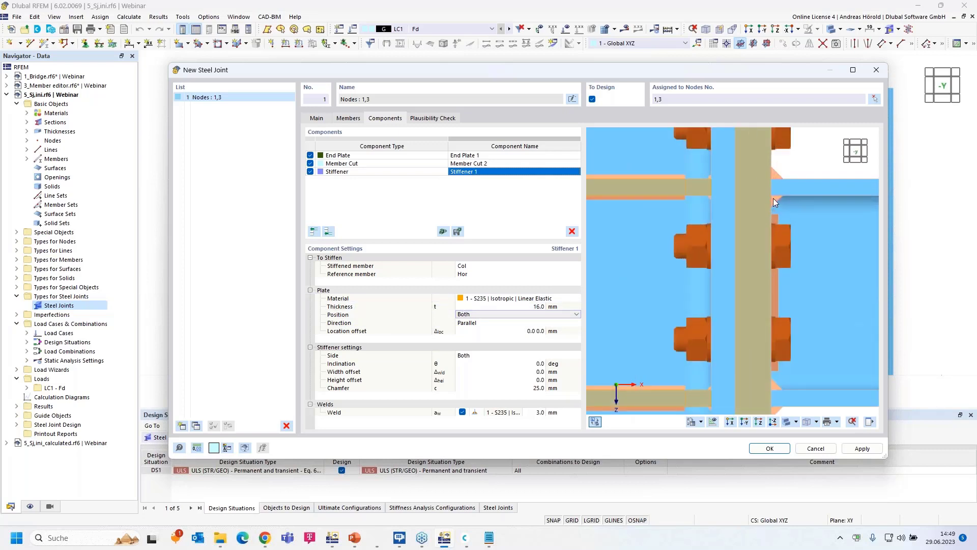
{"action": "scroll", "coordinate": [794, 185], "scroll_direction": "down", "scroll_amount": 5}
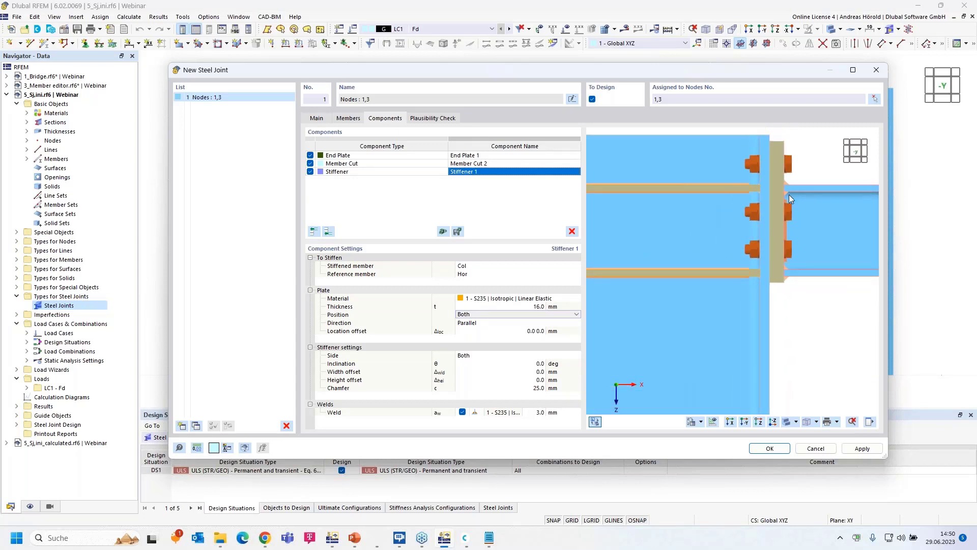
{"action": "scroll", "coordinate": [729, 215], "scroll_direction": "down", "scroll_amount": 2}
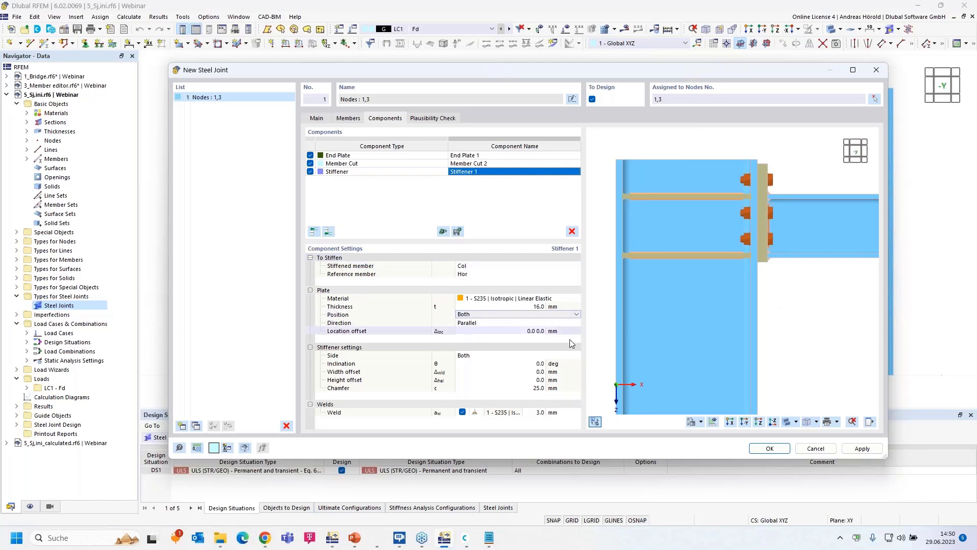
Set the weld size of Stiffener 1 to 6 mm and accept the new steel joint
{"action": "left_click", "coordinate": [540, 412]}
{"action": "type", "text": "6"}
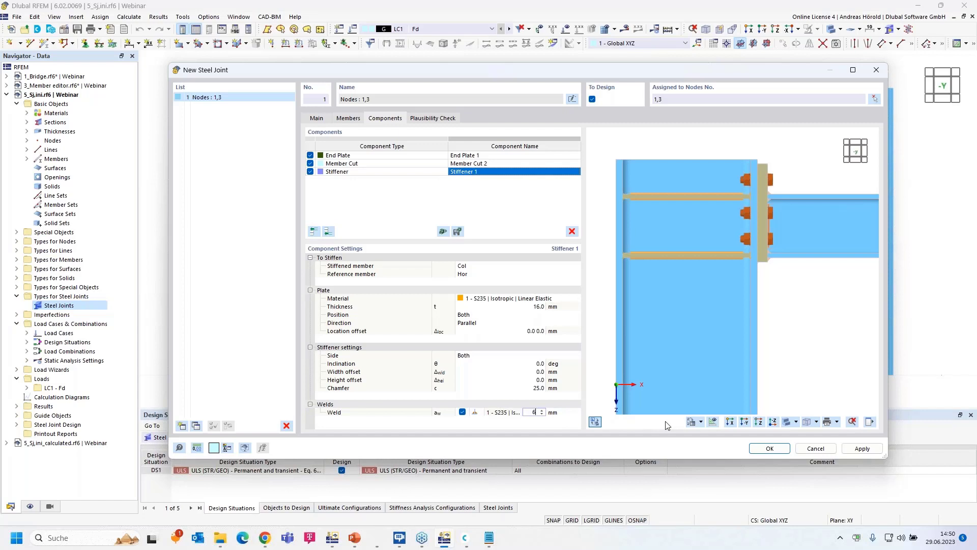
{"action": "key", "text": "Tab"}
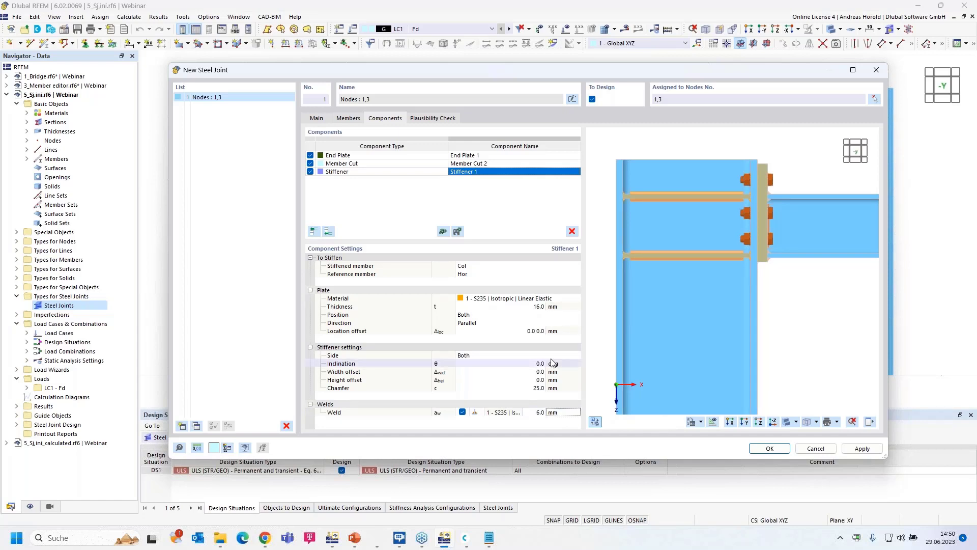
{"action": "left_click", "coordinate": [769, 448]}
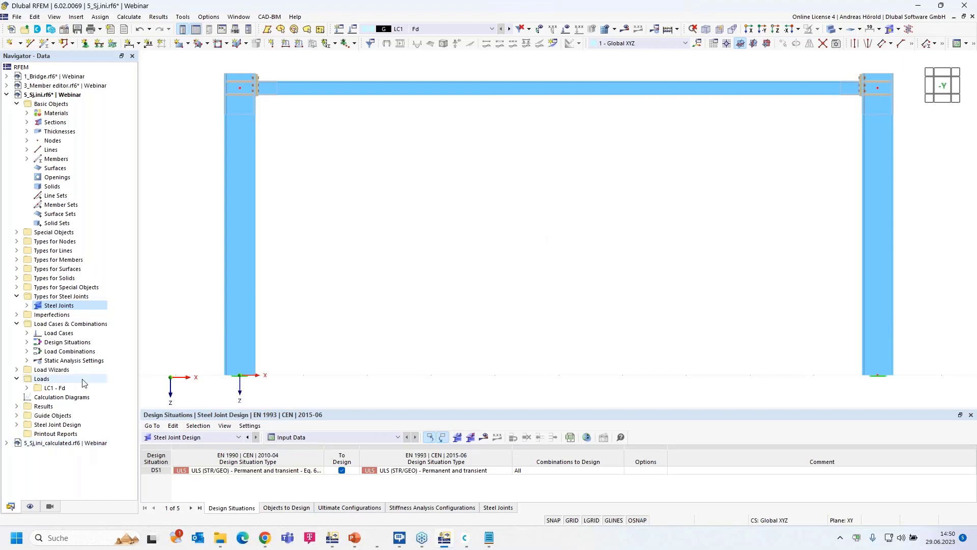
Switch to the 5_Sj,ini_calculated model and display the steel joint Stiffness Analysis results
{"action": "left_click", "coordinate": [74, 444]}
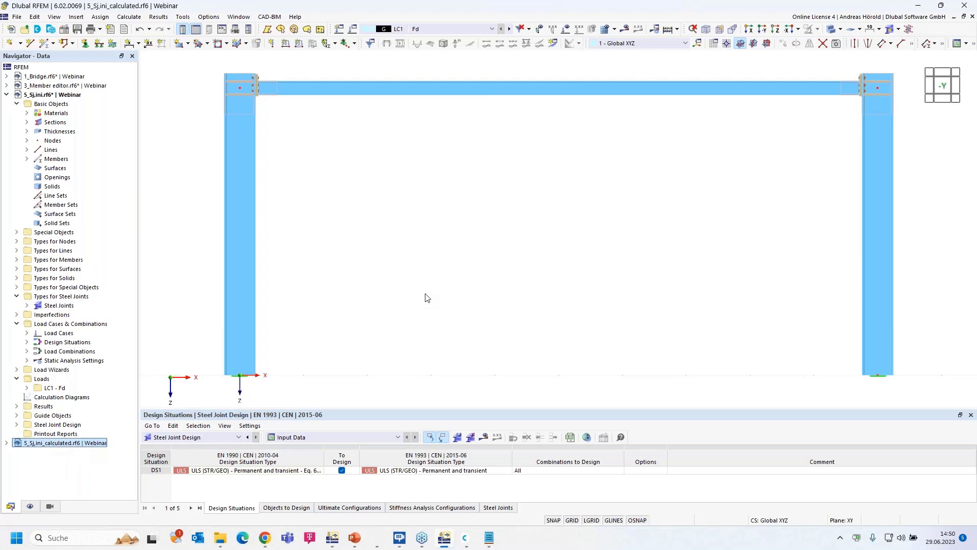
{"action": "left_click", "coordinate": [332, 438]}
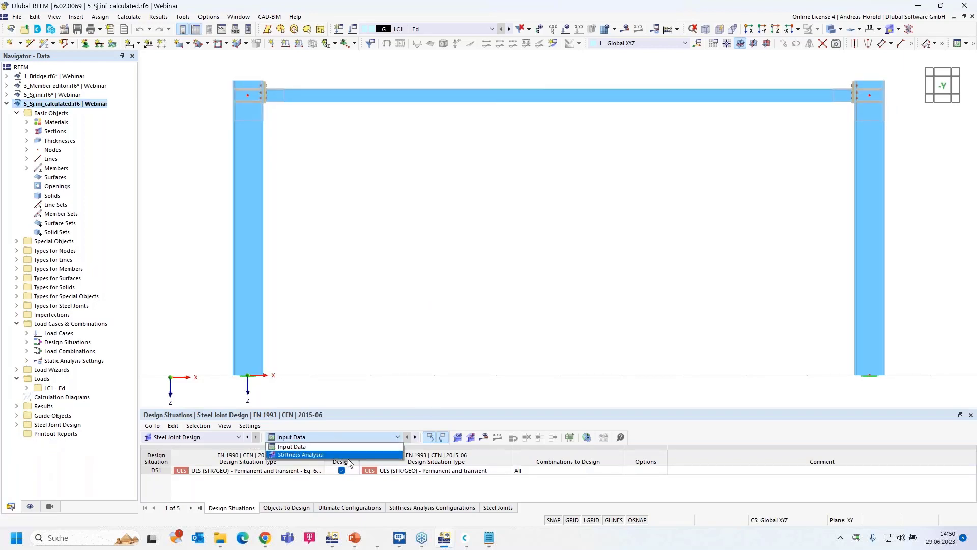
{"action": "left_click", "coordinate": [350, 455]}
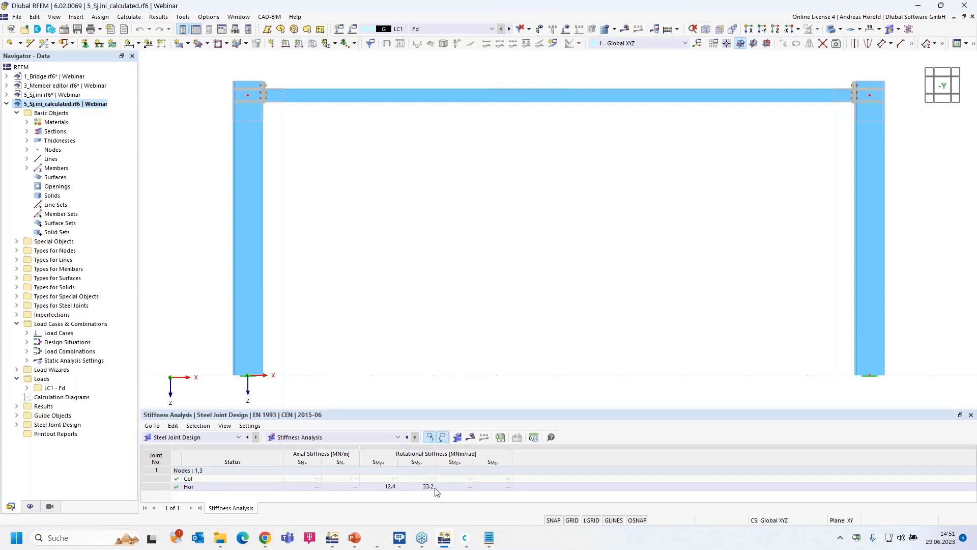
Compare the rotational stiffness with the DSTV joint's Sj,ini in the RFEM 5 RF-JOINTS results, and return to RFEM 6
{"action": "mouse_move", "coordinate": [446, 541]}
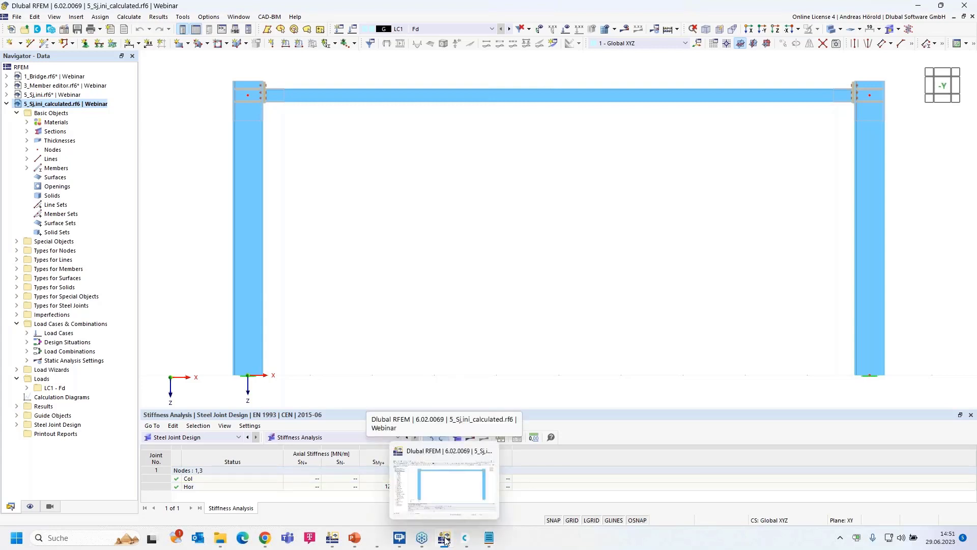
{"action": "left_click", "coordinate": [331, 540]}
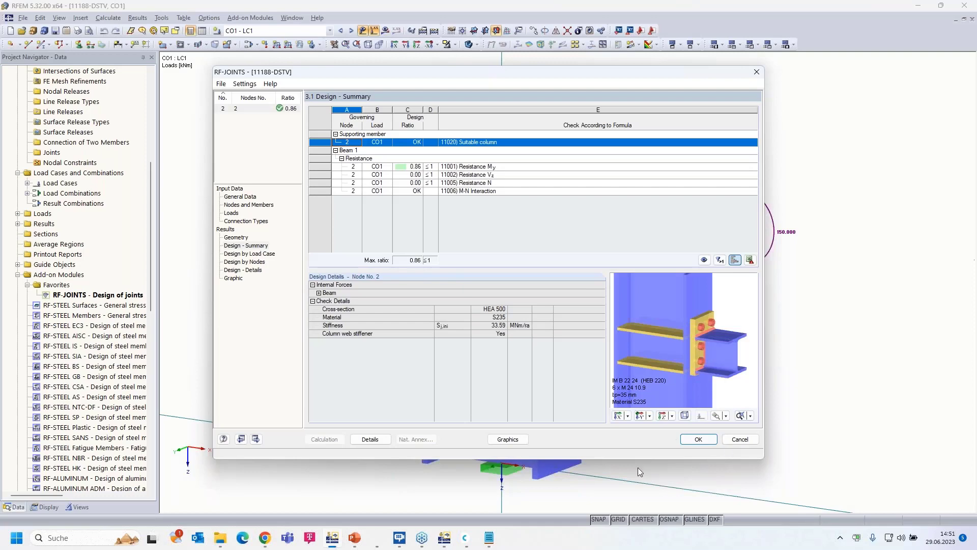
{"action": "left_click", "coordinate": [463, 538]}
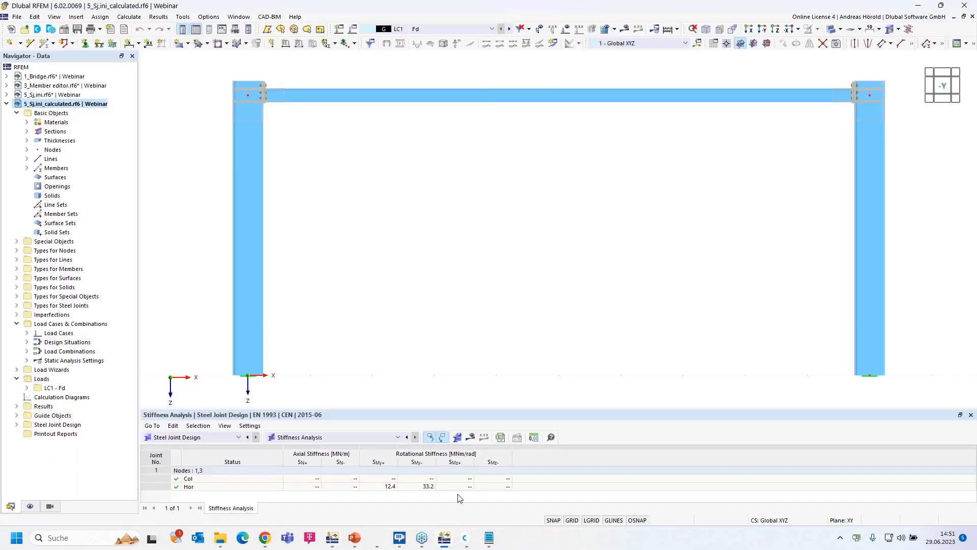
Examine the end-plate joint at the frame corner alongside the horizontal member's rotational stiffness in both moment directions
{"action": "left_click", "coordinate": [389, 487]}
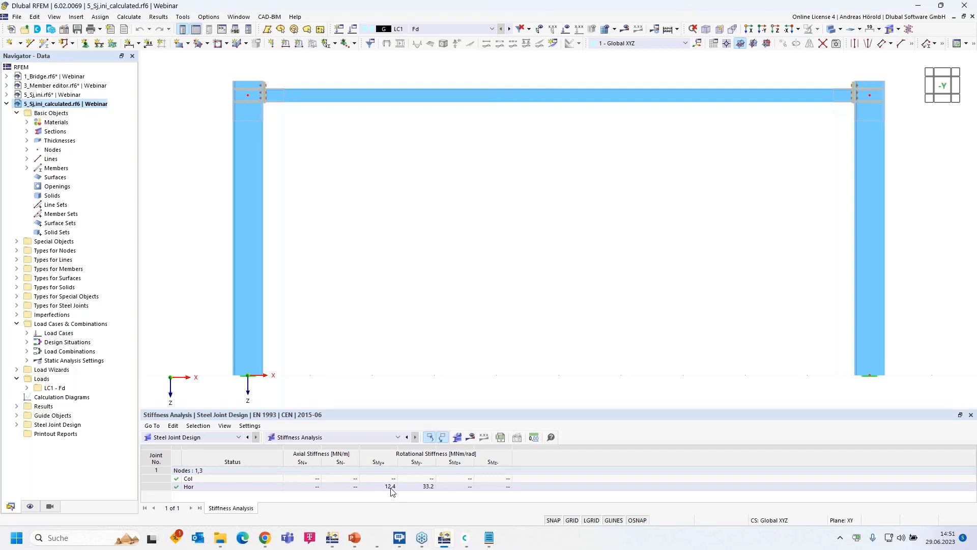
{"action": "scroll", "coordinate": [248, 105], "scroll_direction": "up", "scroll_amount": 5}
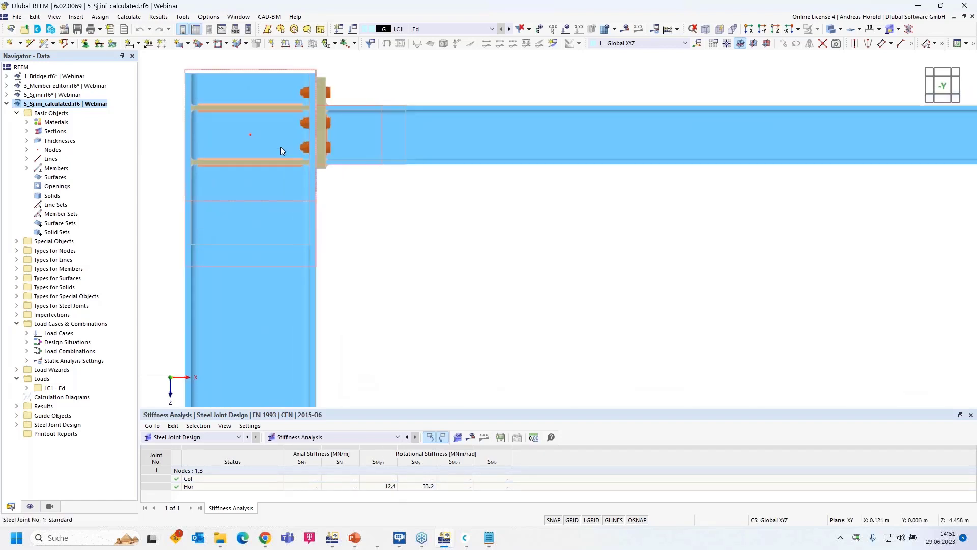
{"action": "scroll", "coordinate": [280, 146], "scroll_direction": "up", "scroll_amount": 4}
{"action": "middle_click_drag", "start_coordinate": [402, 164], "coordinate": [423, 258]}
{"action": "scroll", "coordinate": [423, 259], "scroll_direction": "down", "scroll_amount": 1}
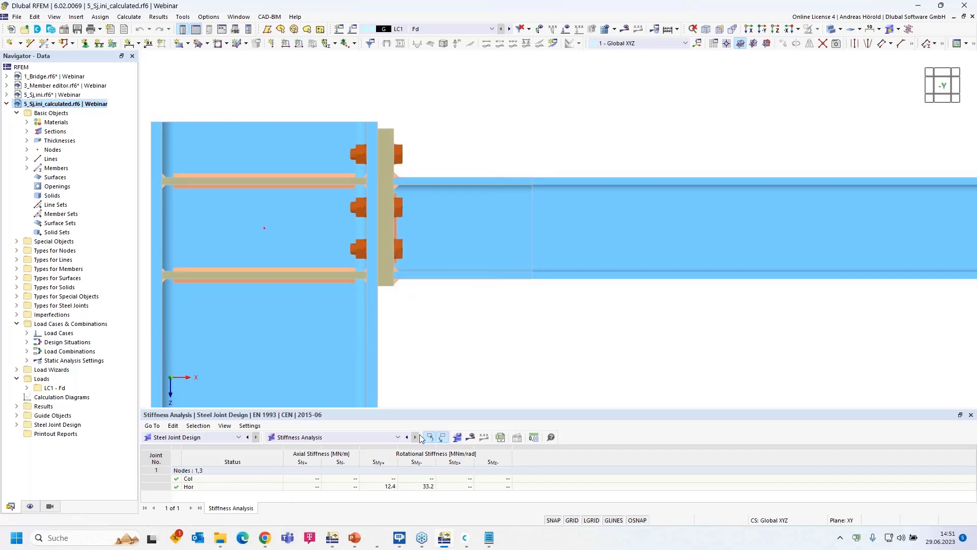
{"action": "left_click", "coordinate": [385, 487]}
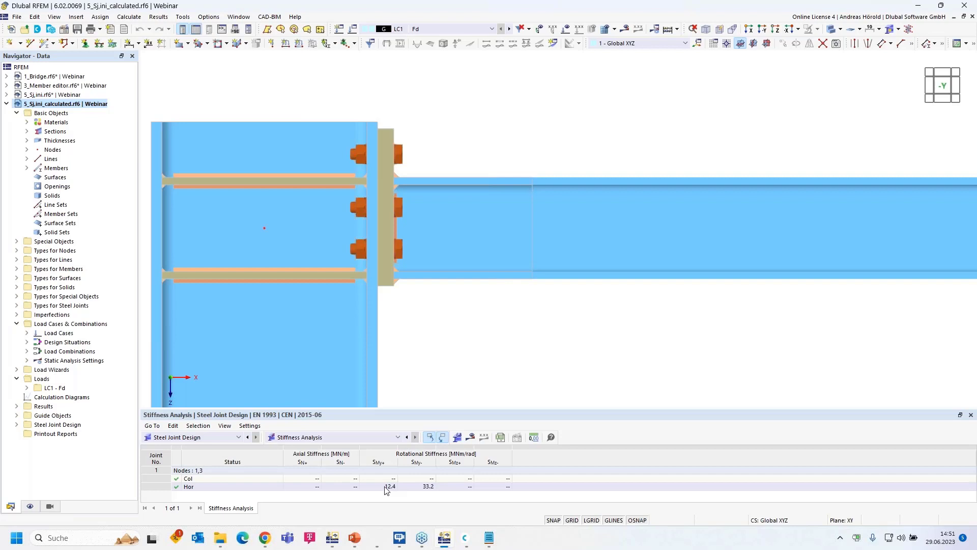
{"action": "scroll", "coordinate": [453, 357], "scroll_direction": "down", "scroll_amount": 3}
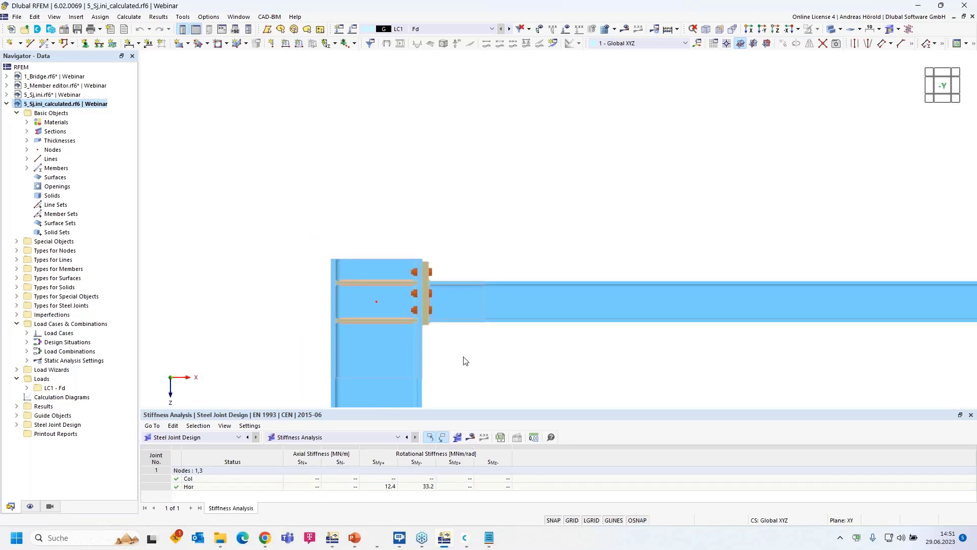
{"action": "middle_click_drag", "start_coordinate": [466, 360], "coordinate": [378, 225]}
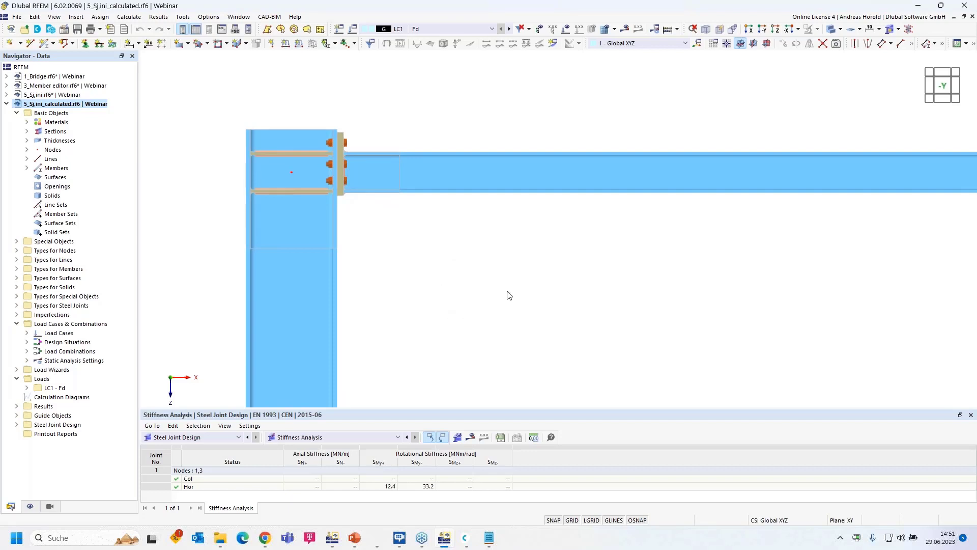
{"action": "scroll", "coordinate": [507, 291], "scroll_direction": "down", "scroll_amount": 4}
{"action": "middle_click_drag", "start_coordinate": [584, 312], "coordinate": [407, 154]}
{"action": "scroll", "coordinate": [407, 155], "scroll_direction": "down", "scroll_amount": 5}
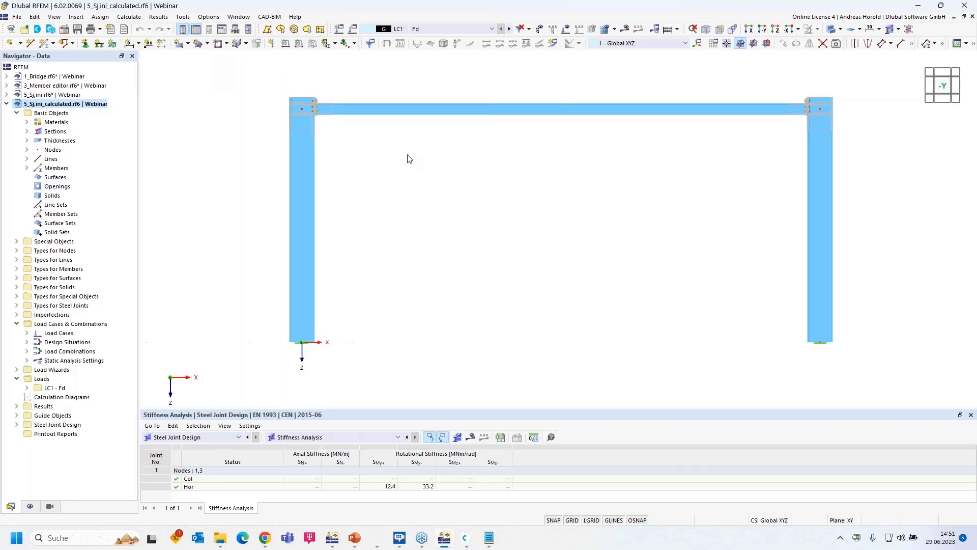
{"action": "middle_click_drag", "start_coordinate": [469, 182], "coordinate": [440, 206]}
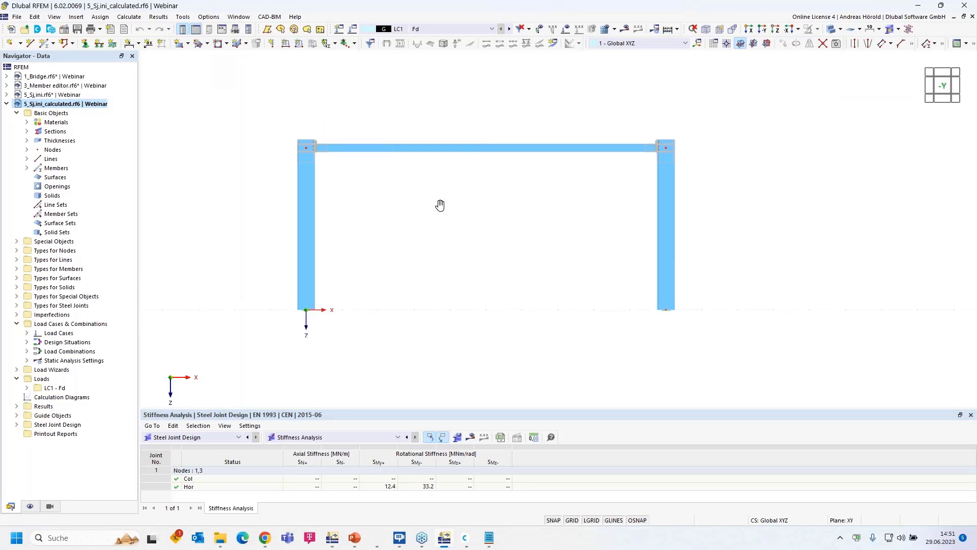
{"action": "scroll", "coordinate": [441, 254], "scroll_direction": "down", "scroll_amount": 2}
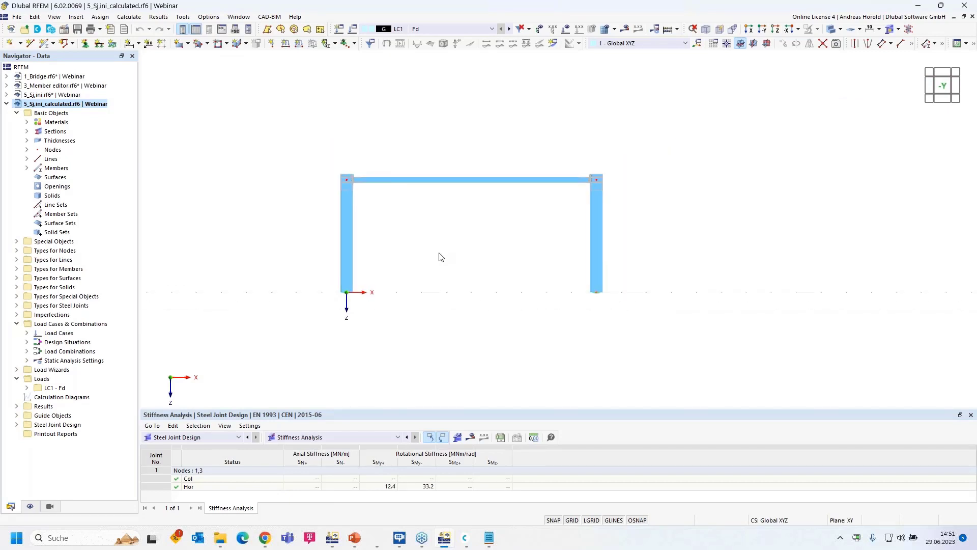
{"action": "middle_click_drag", "start_coordinate": [518, 256], "coordinate": [440, 257]}
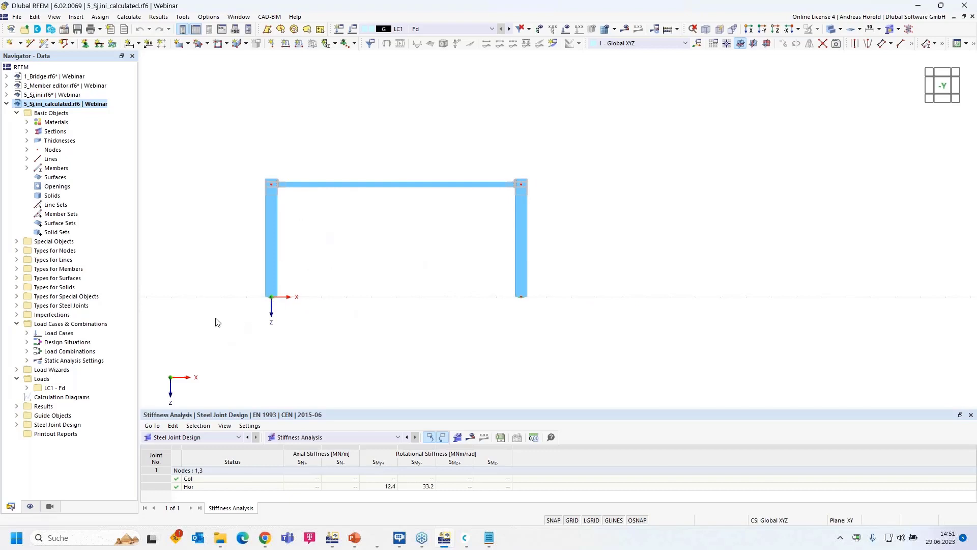
Copy the whole frame, including its loading, by a displacement of 15 m in X
{"action": "left_click_drag", "start_coordinate": [215, 318], "coordinate": [610, 172]}
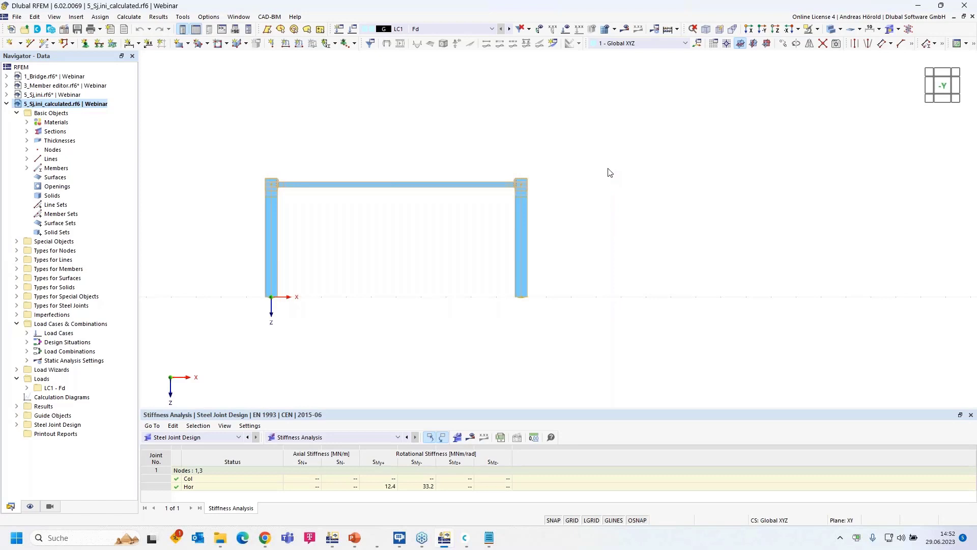
{"action": "left_click", "coordinate": [784, 44]}
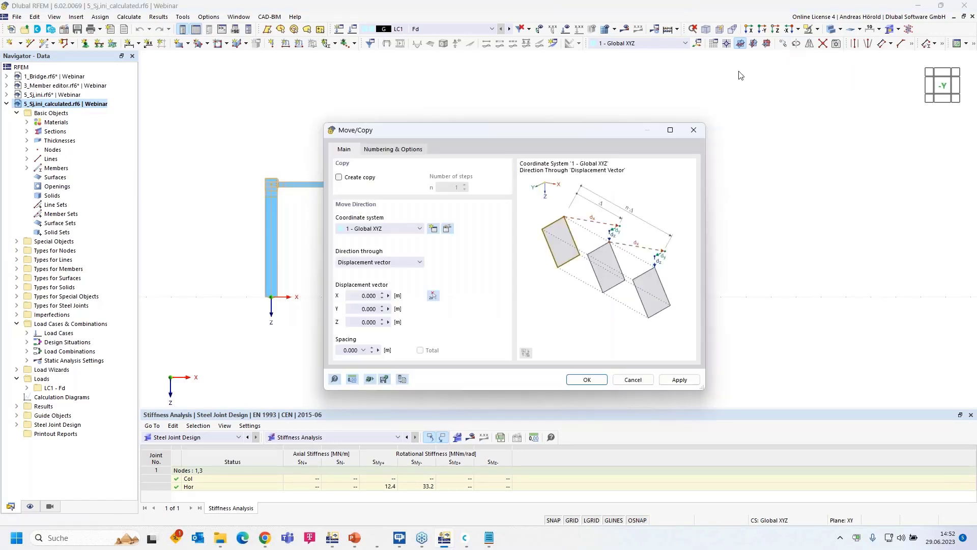
{"action": "left_click", "coordinate": [339, 177]}
{"action": "double_click", "coordinate": [359, 295]}
{"action": "type", "text": "15"}
{"action": "left_click", "coordinate": [388, 149]}
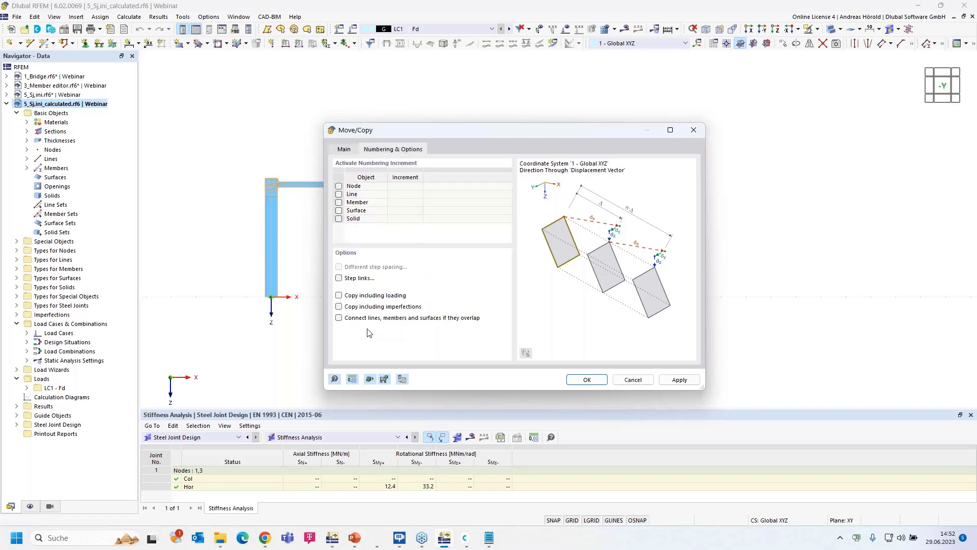
{"action": "left_click", "coordinate": [339, 296]}
{"action": "left_click", "coordinate": [586, 379]}
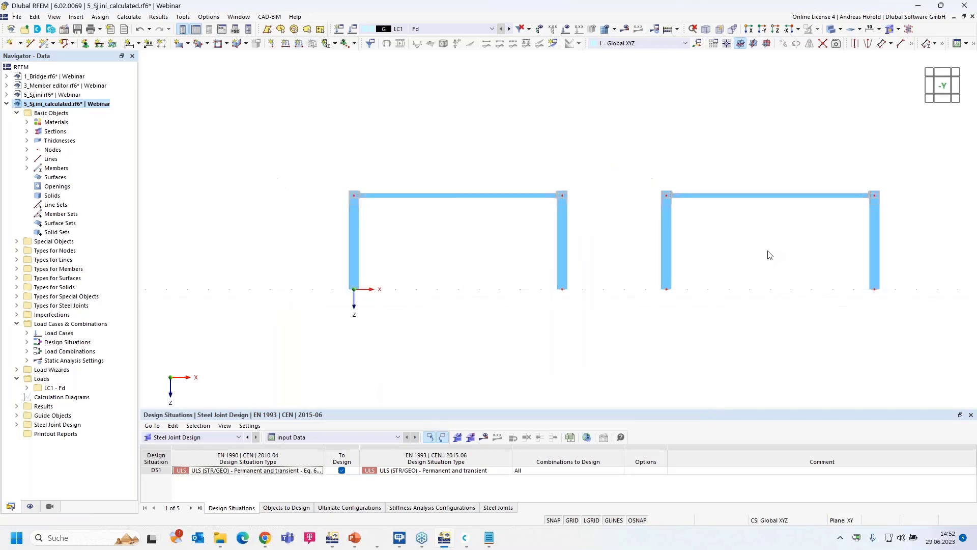
Open the copied frame's horizontal beam for editing and activate its member hinge definition
{"action": "left_click", "coordinate": [565, 29]}
{"action": "left_click", "coordinate": [566, 30]}
{"action": "scroll", "coordinate": [726, 264], "scroll_direction": "up", "scroll_amount": 3}
{"action": "middle_click_drag", "start_coordinate": [719, 261], "coordinate": [700, 264]}
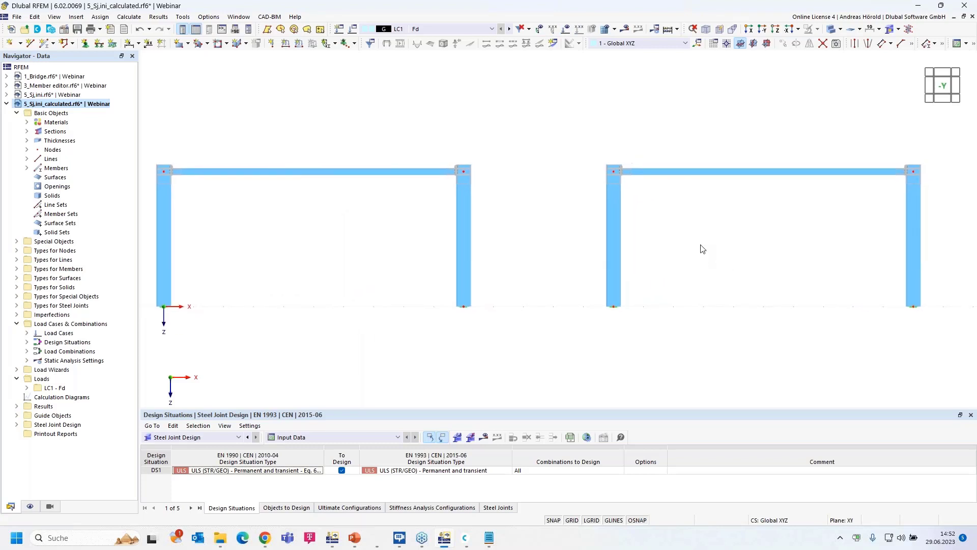
{"action": "double_click", "coordinate": [717, 172]}
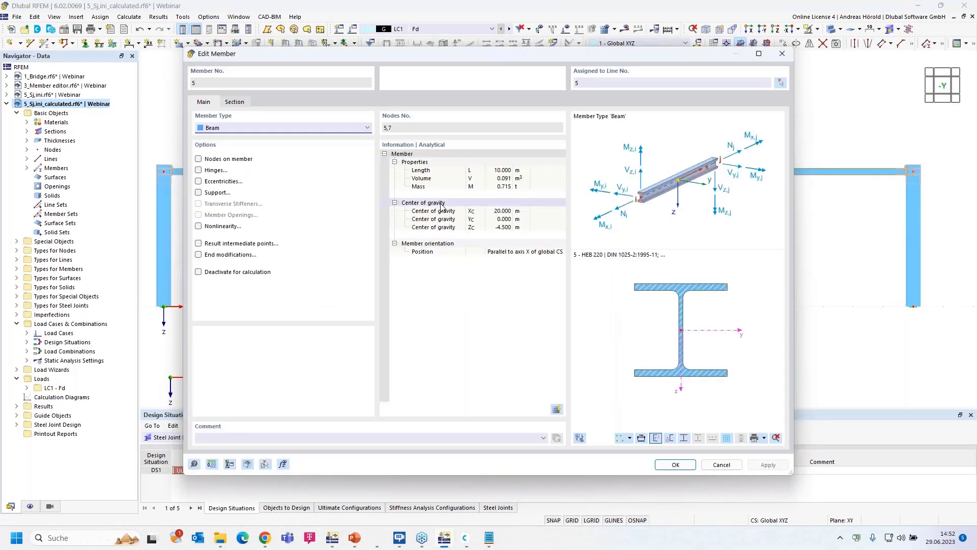
{"action": "left_click", "coordinate": [199, 171]}
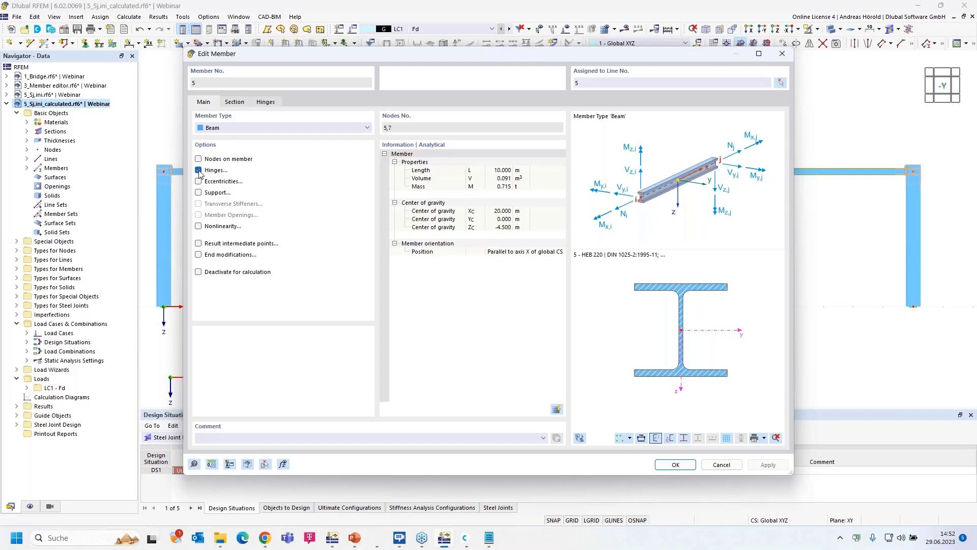
{"action": "left_click", "coordinate": [265, 102]}
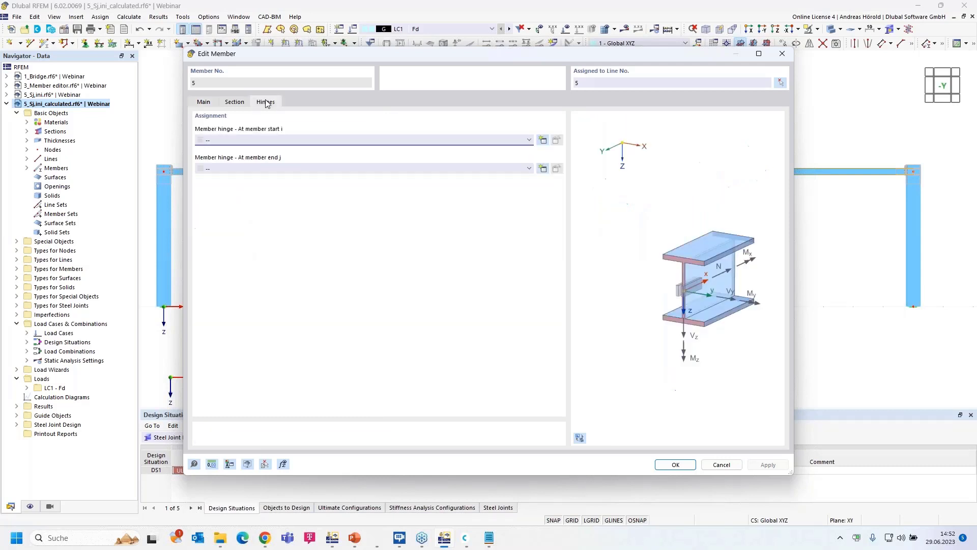
Create a hinge for the beam's start with only φy released and a rotational spring constant of 33.2 MNm/rad
{"action": "left_click", "coordinate": [543, 140]}
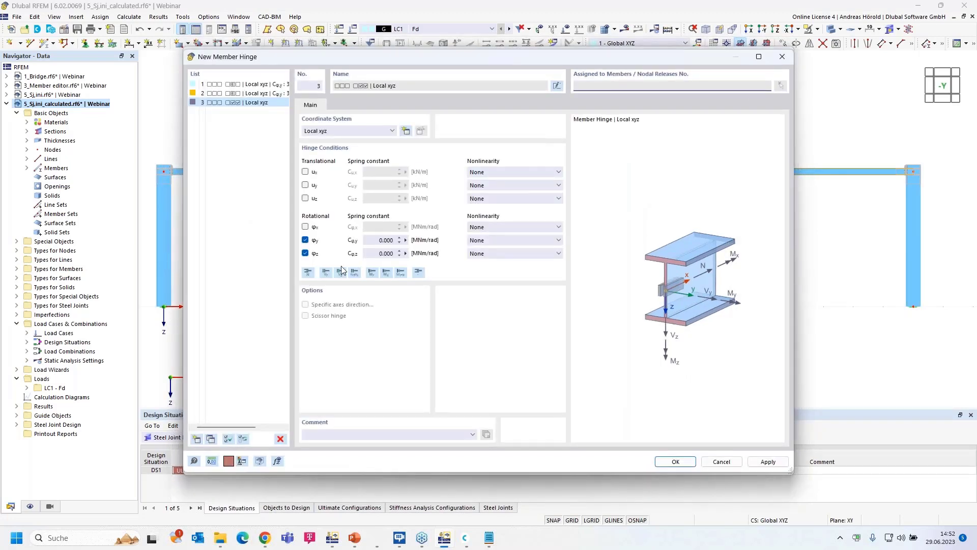
{"action": "left_click", "coordinate": [305, 253]}
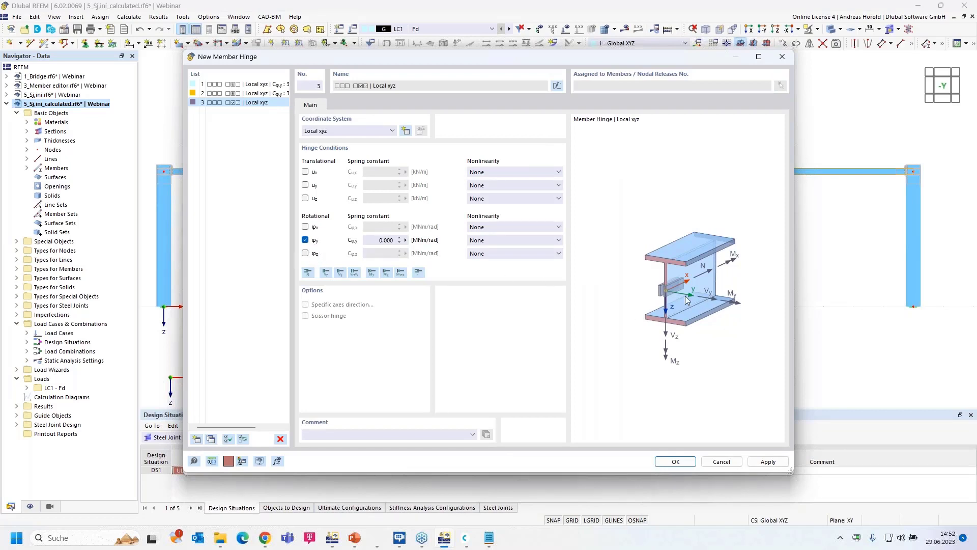
{"action": "double_click", "coordinate": [377, 240]}
{"action": "type", "text": "33,2"}
{"action": "left_click", "coordinate": [675, 462]}
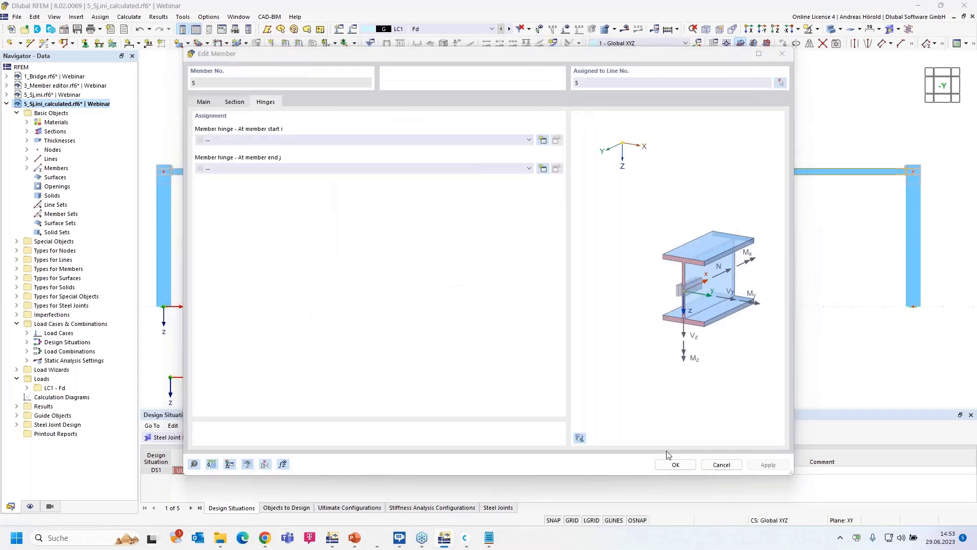
Assign the same 33.2 MNm/rad hinge No. 3 to the beam's end and accept the member changes
{"action": "left_click", "coordinate": [363, 169]}
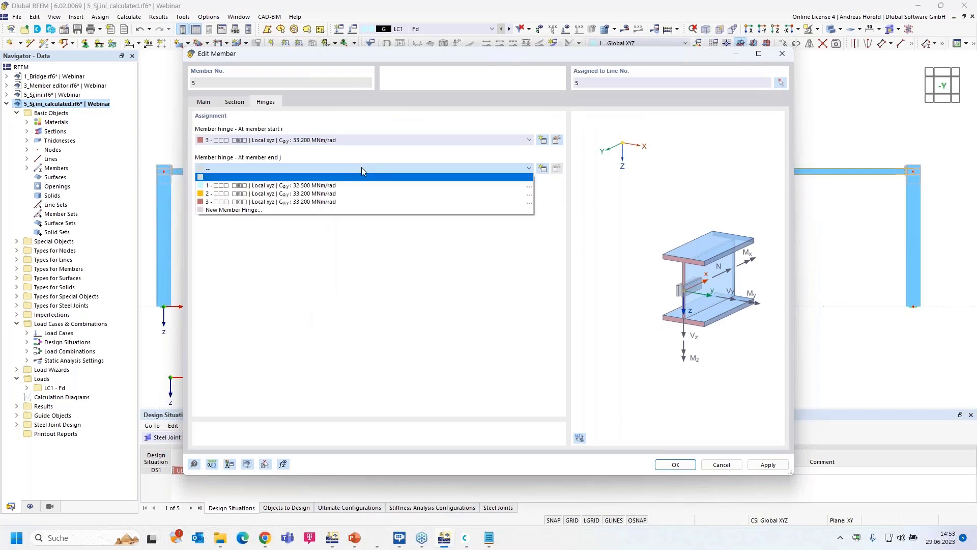
{"action": "left_click", "coordinate": [356, 202]}
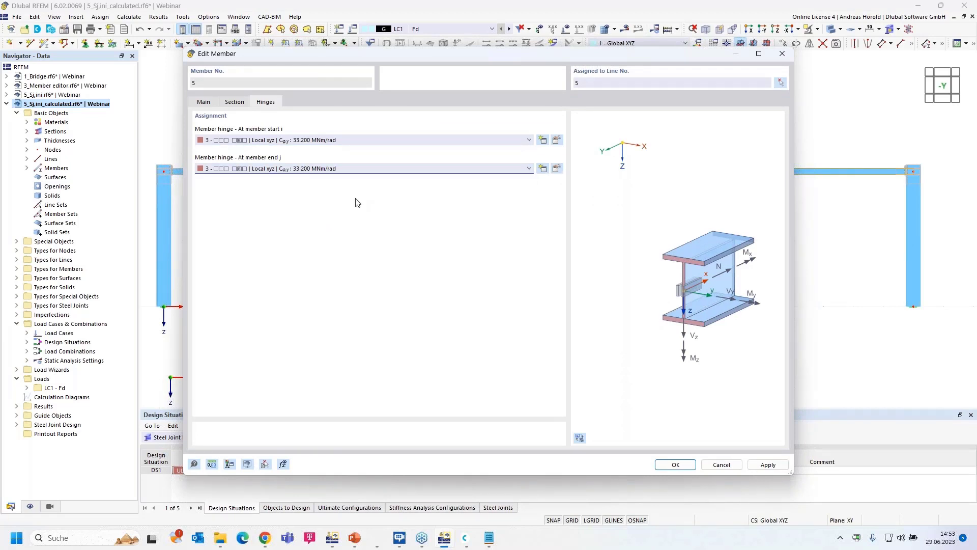
{"action": "left_click", "coordinate": [672, 465]}
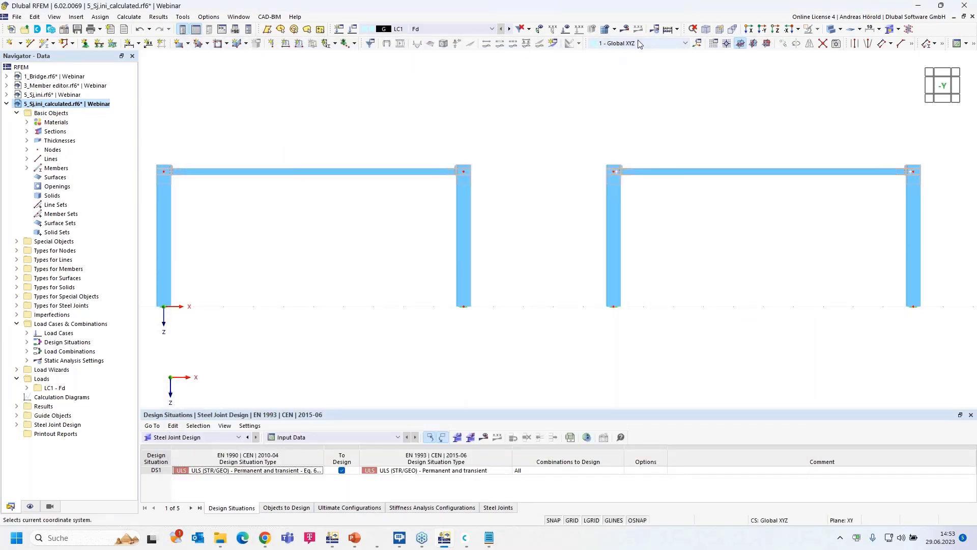
Calculate load case LC1 - Fd, show its results on both frames and close the Control Panel
{"action": "left_click", "coordinate": [625, 29]}
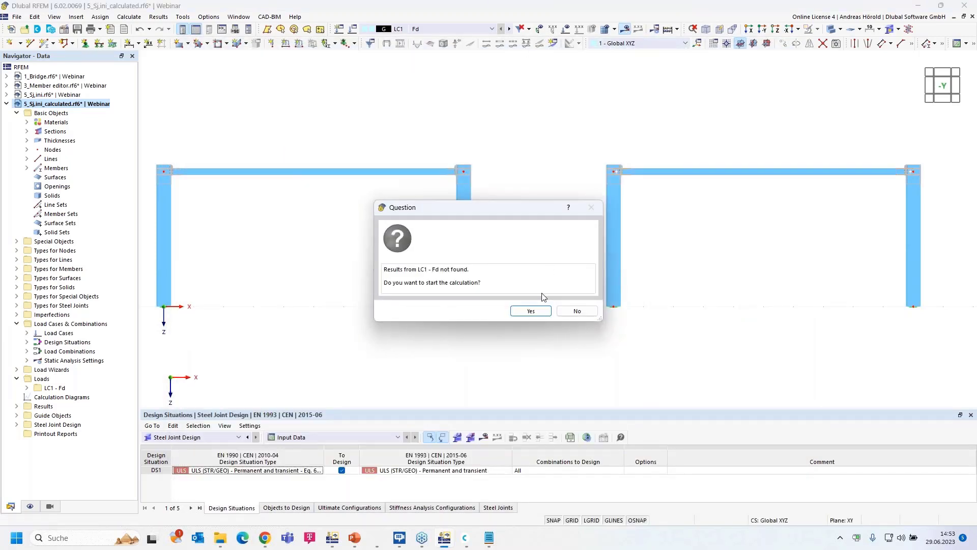
{"action": "left_click", "coordinate": [527, 311]}
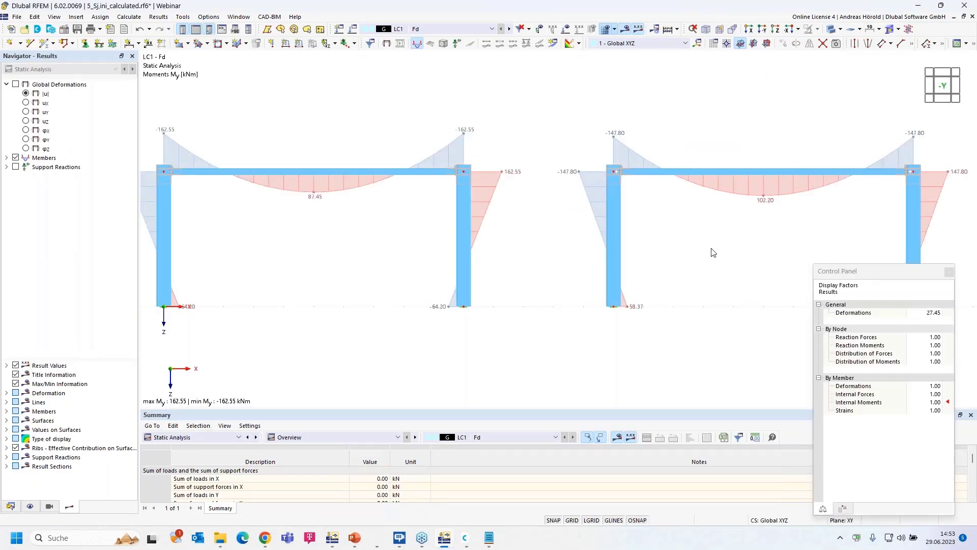
{"action": "left_click", "coordinate": [949, 272]}
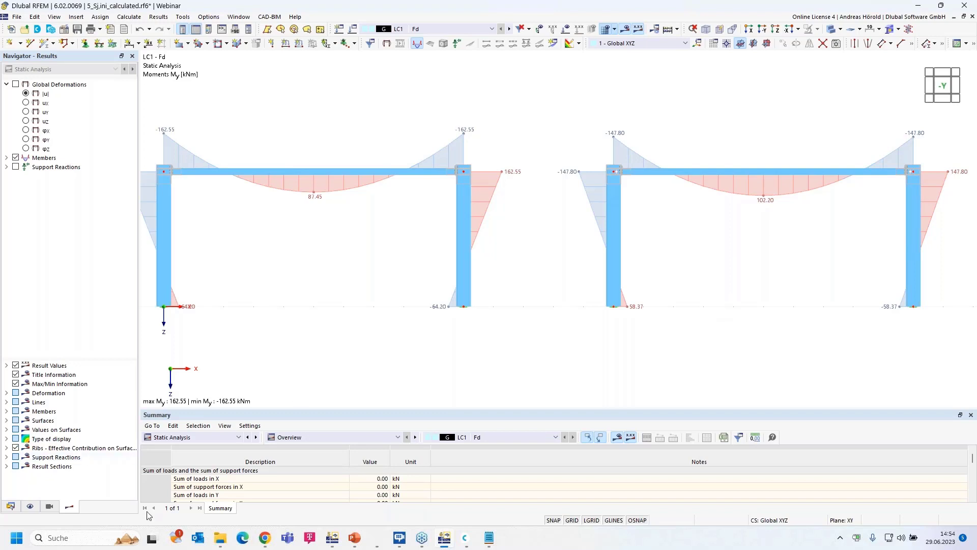
Switch to the running PowerPoint slide show and advance to the online appointment slide
{"action": "mouse_move", "coordinate": [354, 539]}
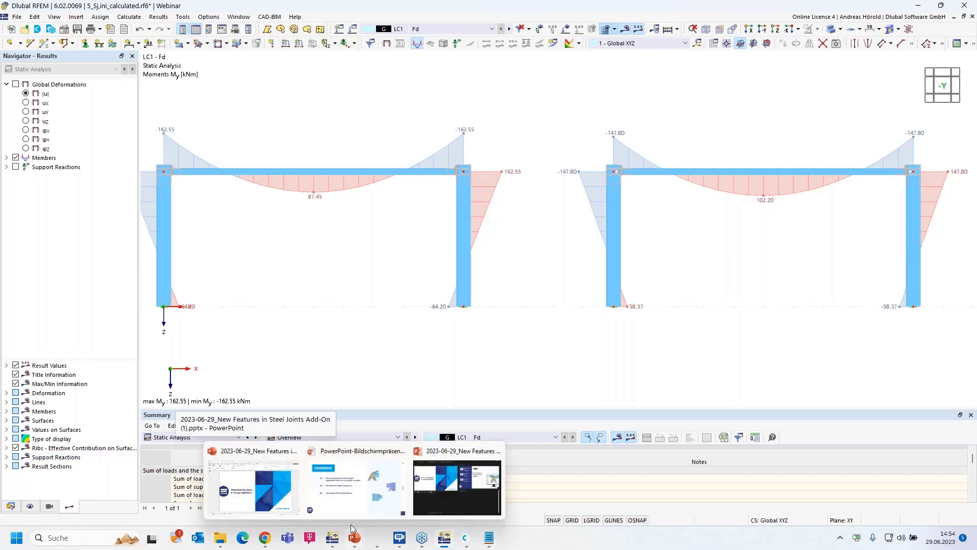
{"action": "left_click", "coordinate": [345, 489]}
{"action": "key", "text": "Right"}
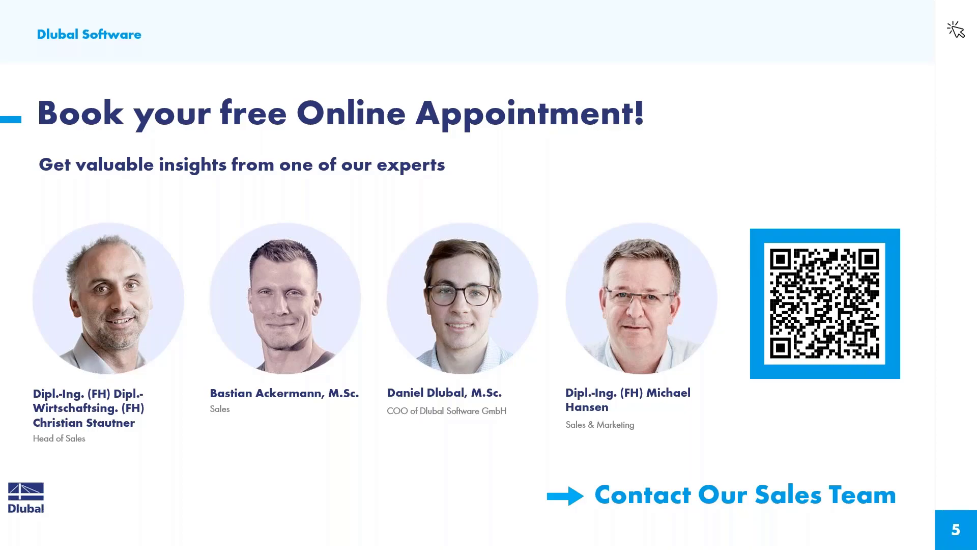
Switch to the Dlubal website in Chrome and open the Webinars page under the events section
{"action": "key", "text": "alt+Tab"}
{"action": "left_click", "coordinate": [53, 10]}
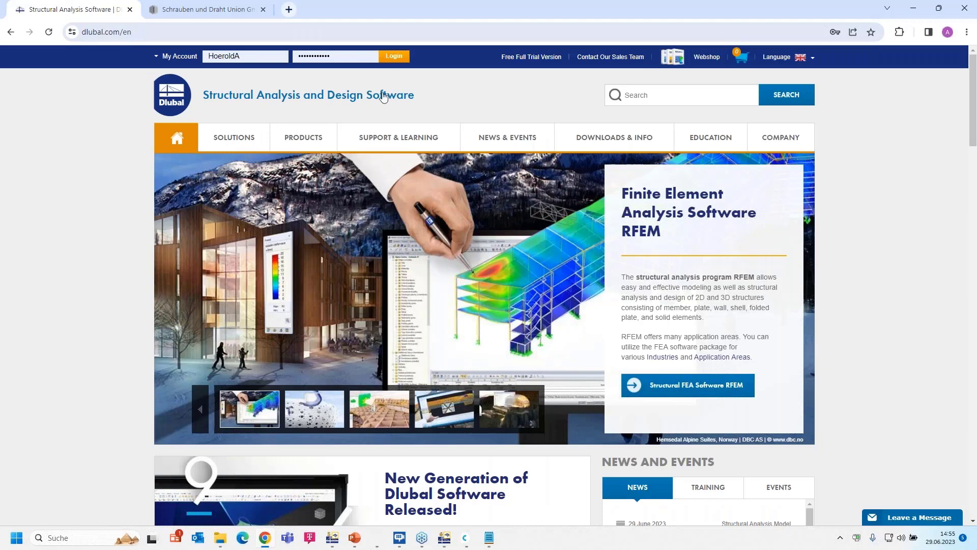
{"action": "mouse_move", "coordinate": [485, 136]}
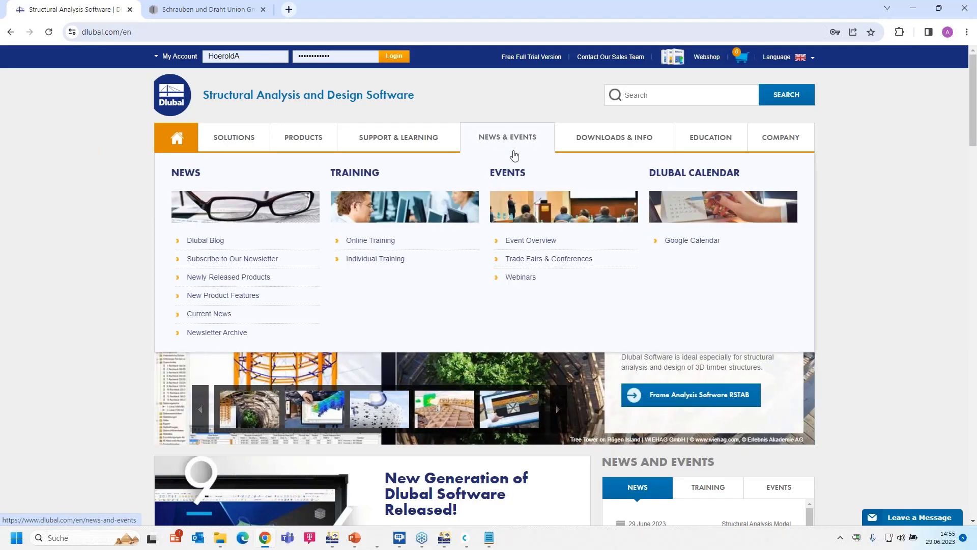
{"action": "left_click", "coordinate": [520, 278]}
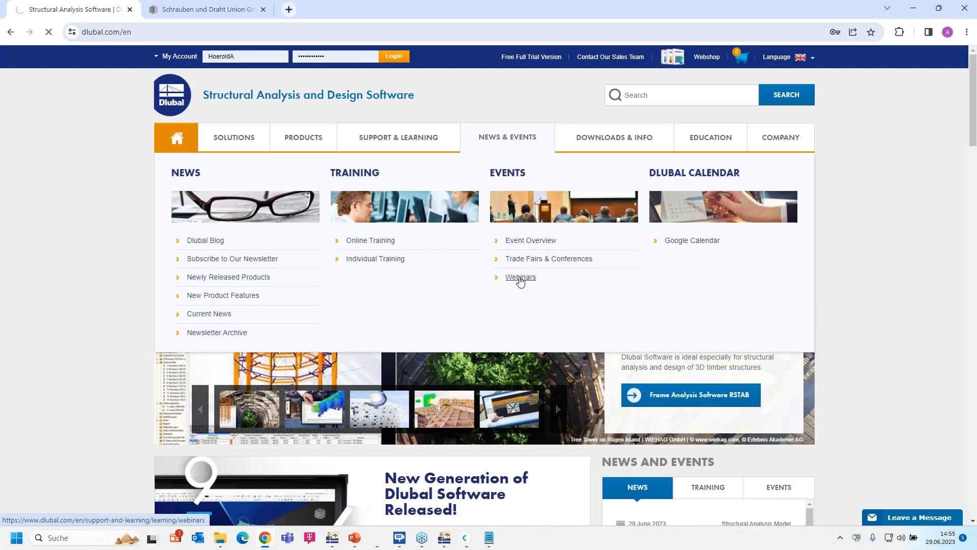
Look through the upcoming and past webinars and open the New Features in Steel Joints Add-On page
{"action": "scroll", "coordinate": [520, 280], "scroll_direction": "down", "scroll_amount": 5}
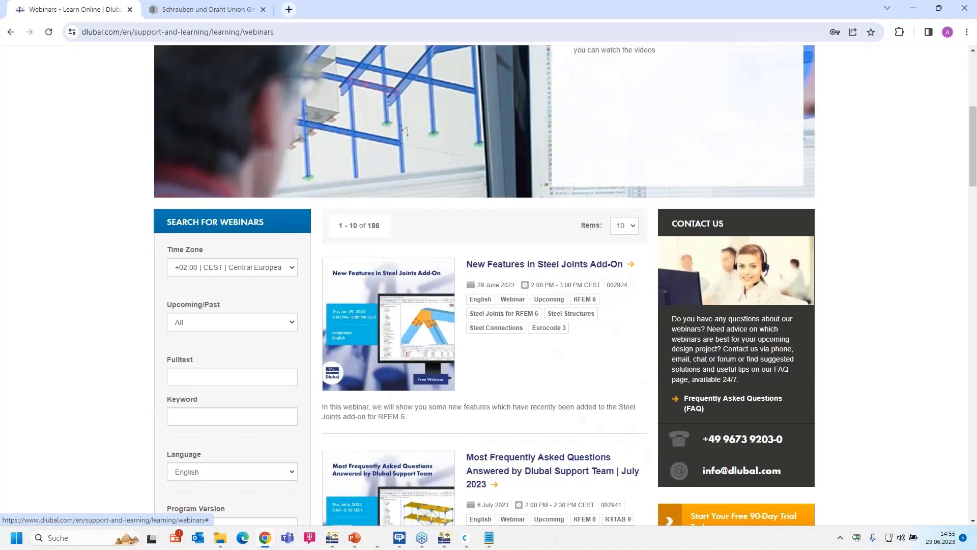
{"action": "scroll", "coordinate": [519, 247], "scroll_direction": "down", "scroll_amount": 3}
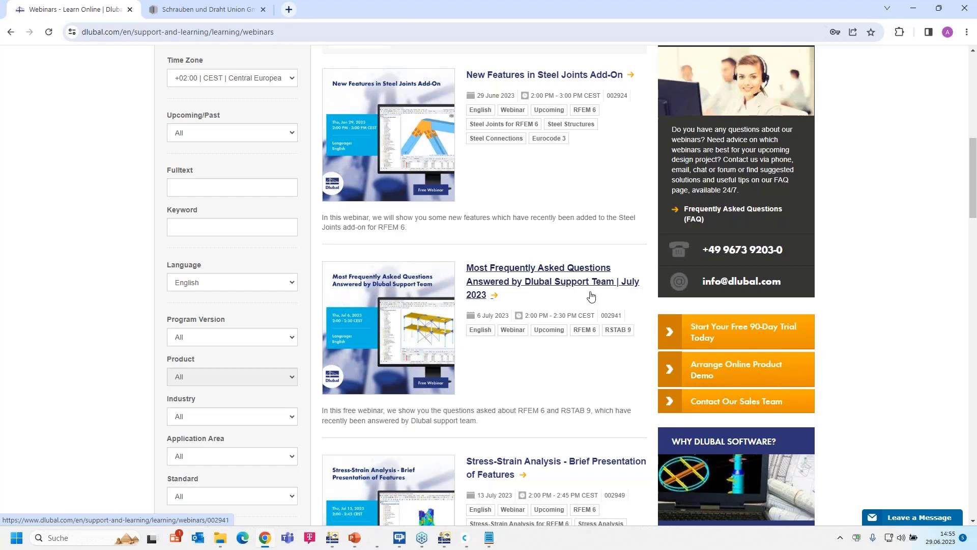
{"action": "scroll", "coordinate": [591, 296], "scroll_direction": "down", "scroll_amount": 3}
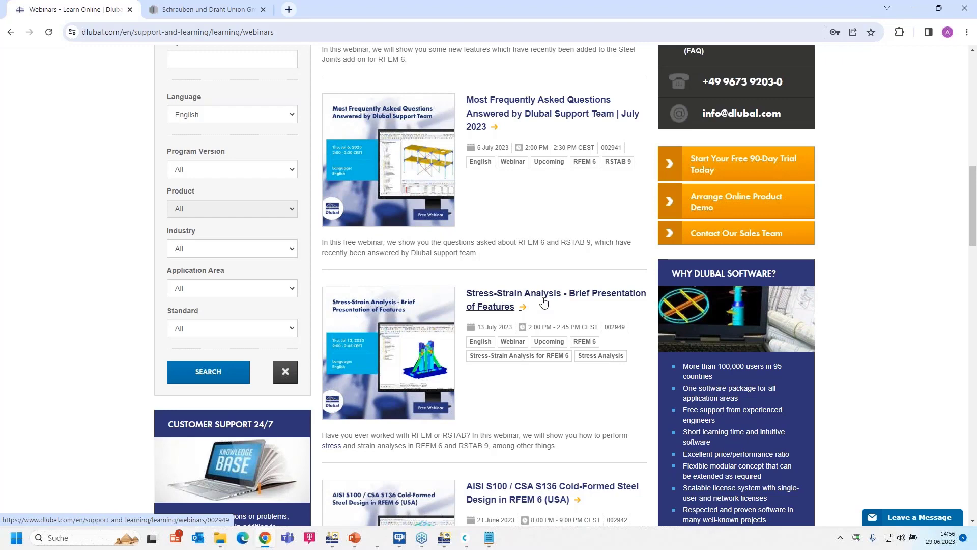
{"action": "scroll", "coordinate": [544, 304], "scroll_direction": "down", "scroll_amount": 5}
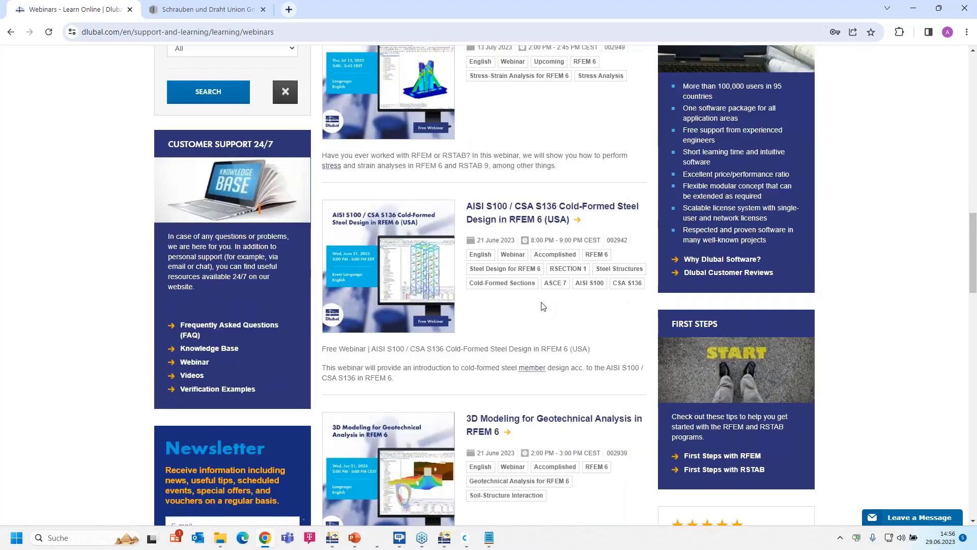
{"action": "scroll", "coordinate": [542, 305], "scroll_direction": "down", "scroll_amount": 2}
{"action": "scroll", "coordinate": [541, 302], "scroll_direction": "up", "scroll_amount": 5}
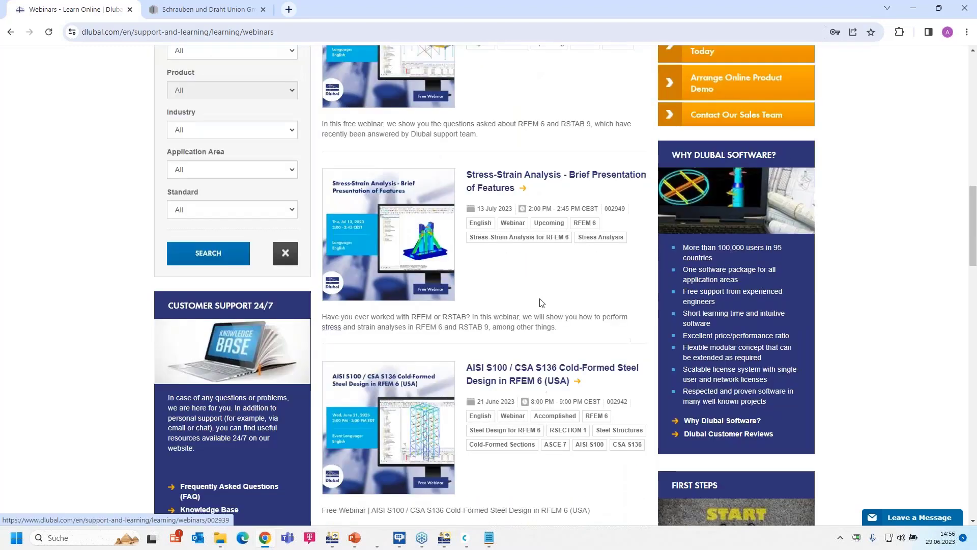
{"action": "scroll", "coordinate": [542, 302], "scroll_direction": "up", "scroll_amount": 10}
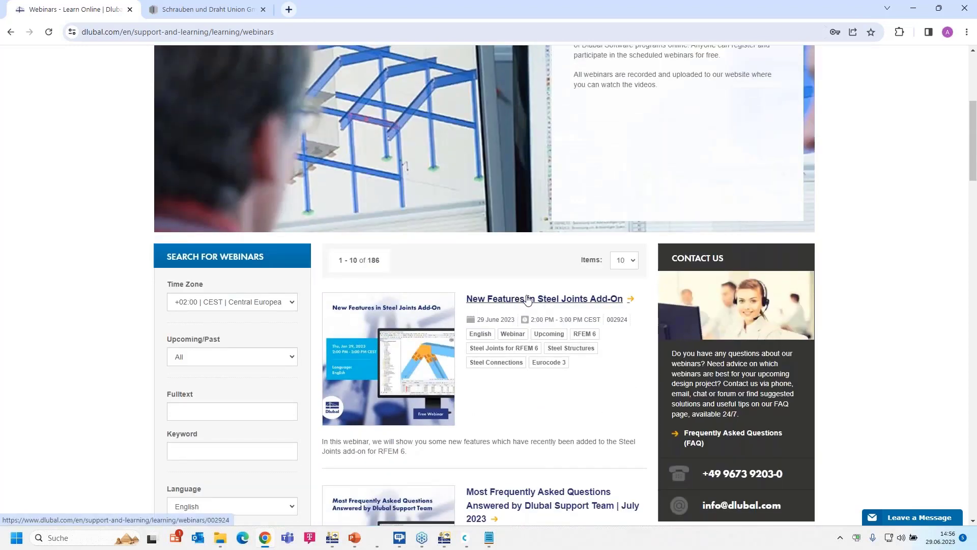
{"action": "left_click", "coordinate": [528, 299]}
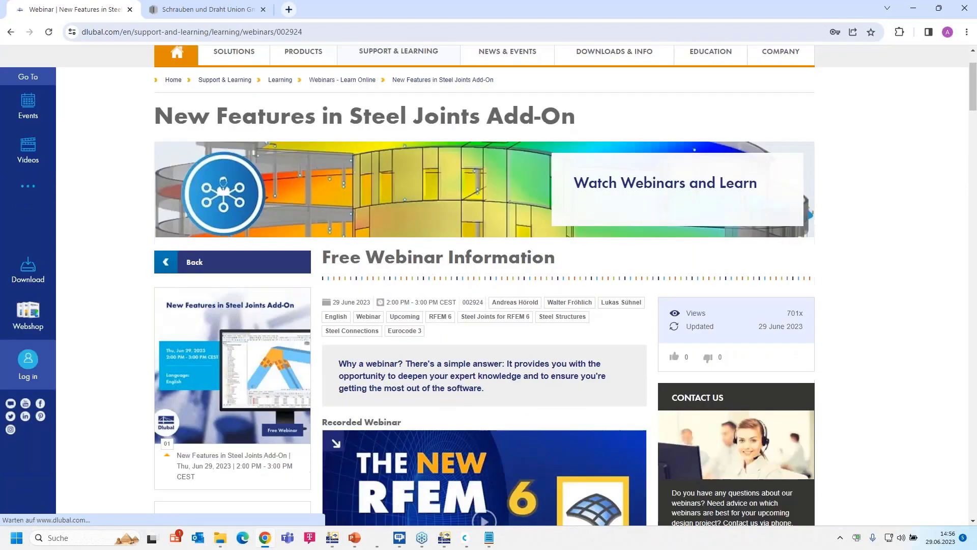
Review the webinar page's recording, slide download and Models to Download, and preview the Steel Truss Bridge model
{"action": "scroll", "coordinate": [298, 75], "scroll_direction": "down", "scroll_amount": 3}
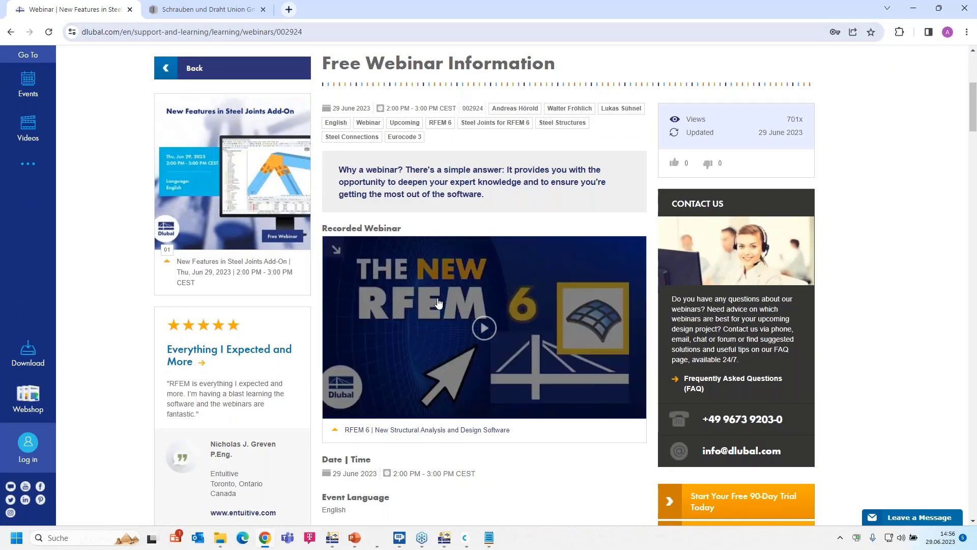
{"action": "scroll", "coordinate": [518, 293], "scroll_direction": "down", "scroll_amount": 10}
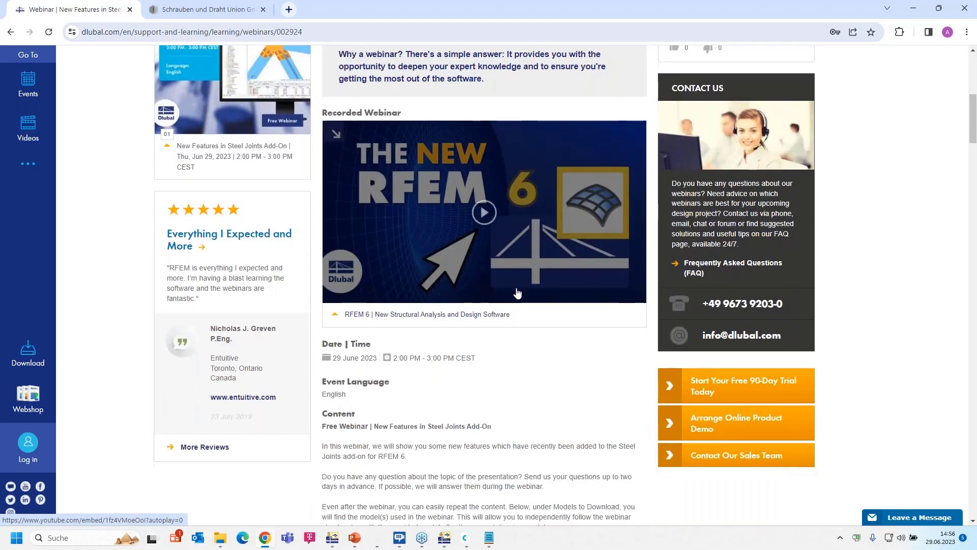
{"action": "scroll", "coordinate": [405, 292], "scroll_direction": "down", "scroll_amount": 8}
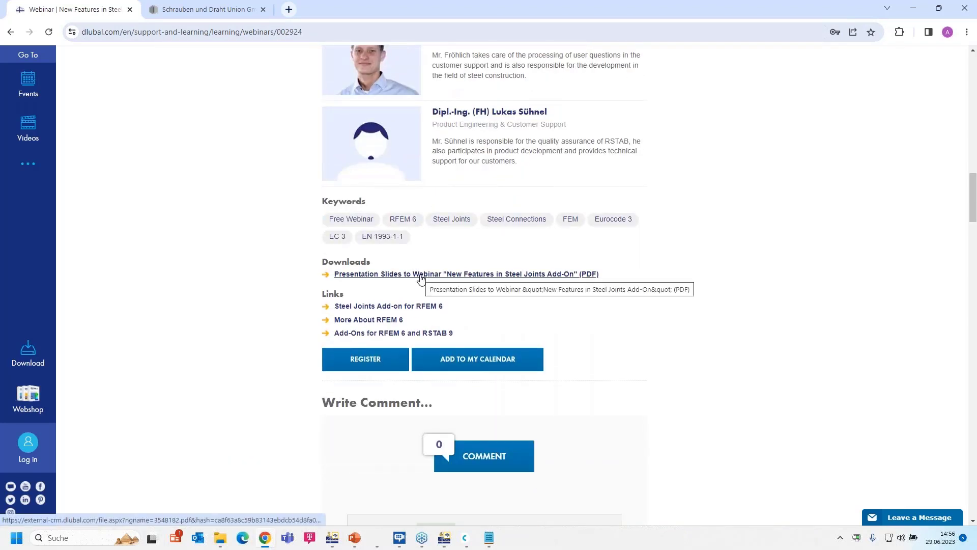
{"action": "scroll", "coordinate": [452, 278], "scroll_direction": "down", "scroll_amount": 16}
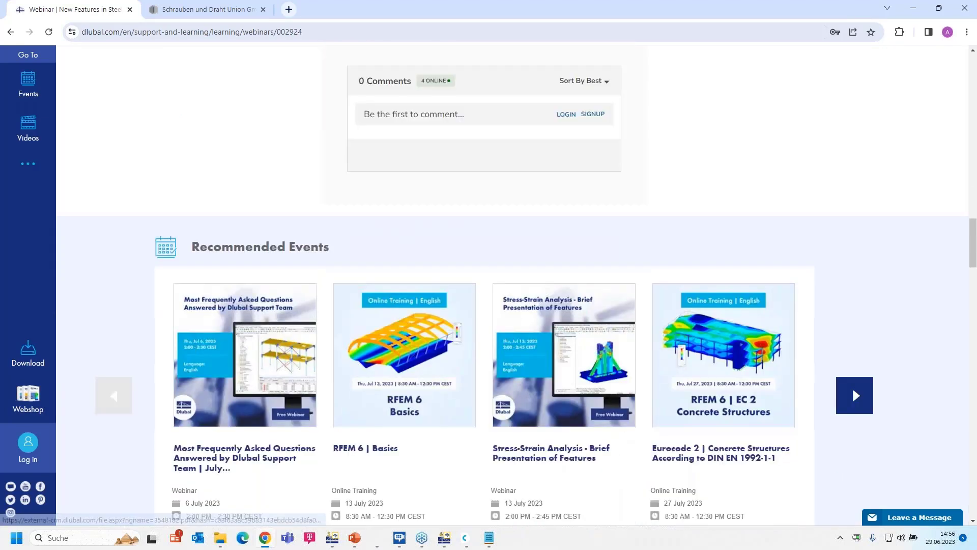
{"action": "scroll", "coordinate": [421, 260], "scroll_direction": "down", "scroll_amount": 8}
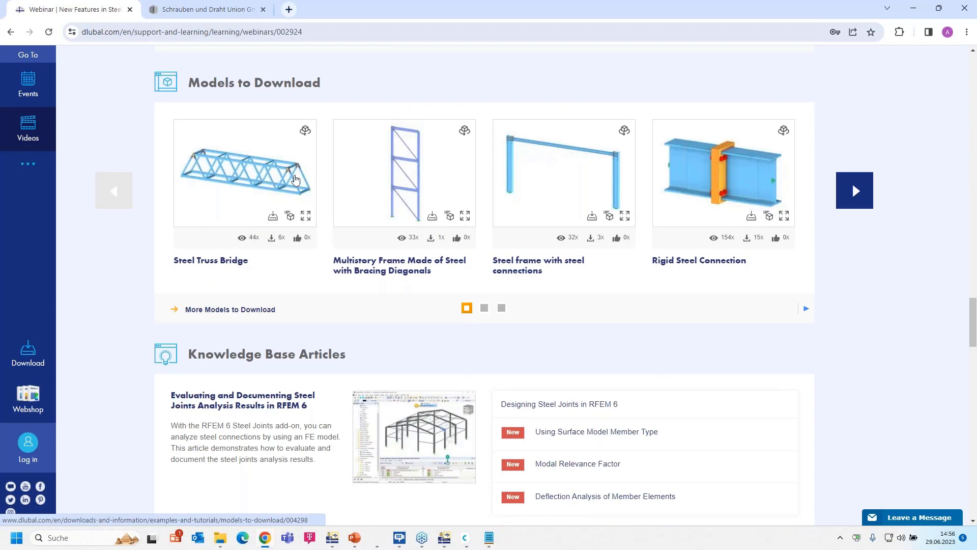
{"action": "left_click", "coordinate": [201, 162]}
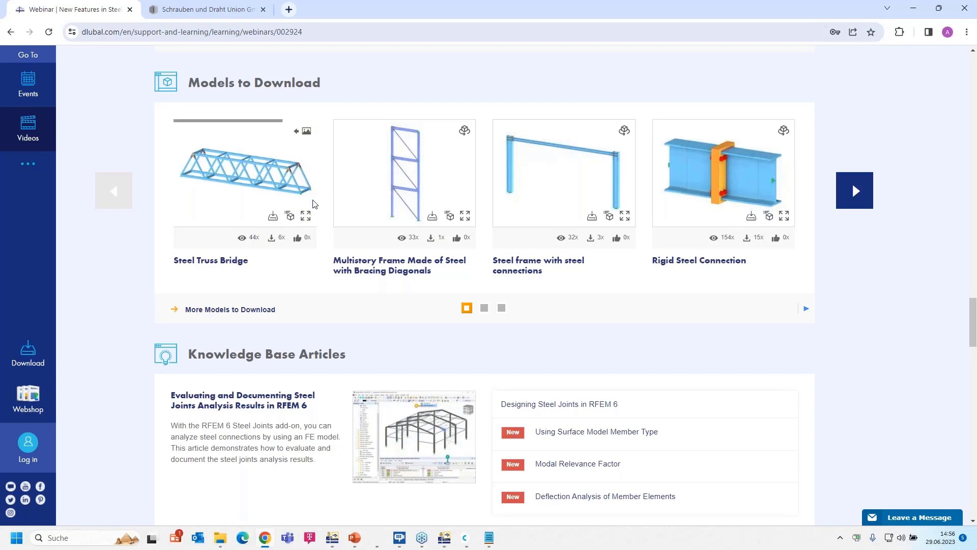
Open the website's Customer Projects page from the references in the downloads and information section
{"action": "scroll", "coordinate": [314, 203], "scroll_direction": "up", "scroll_amount": 15}
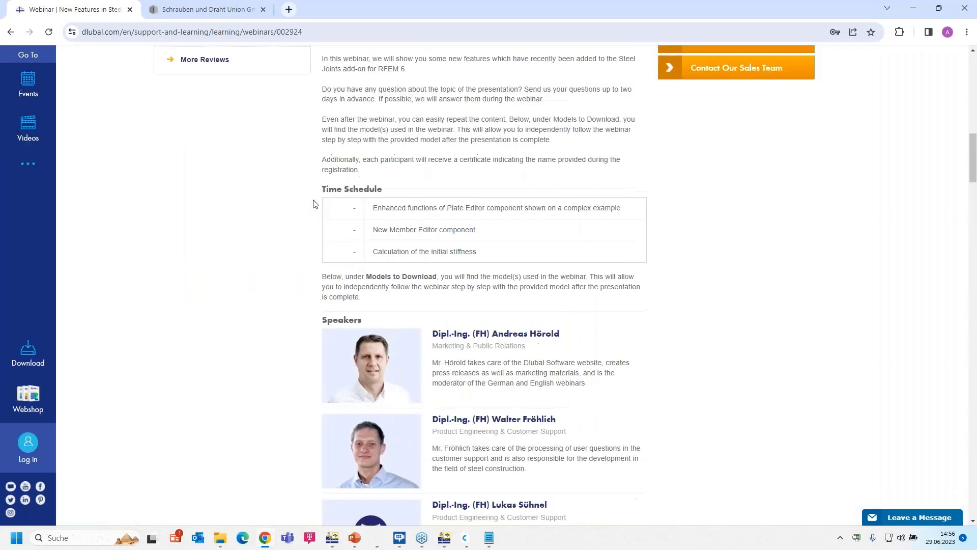
{"action": "scroll", "coordinate": [314, 204], "scroll_direction": "up", "scroll_amount": 15}
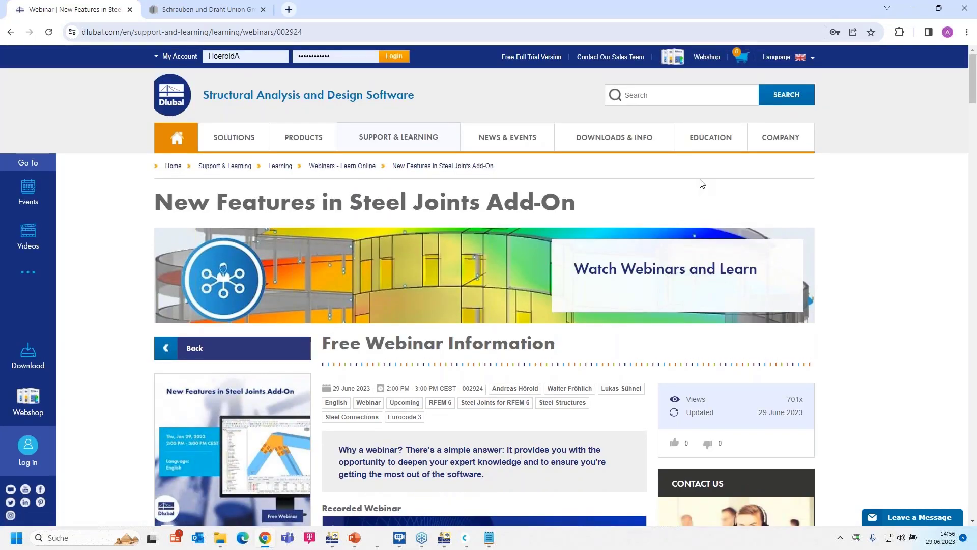
{"action": "mouse_move", "coordinate": [603, 147]}
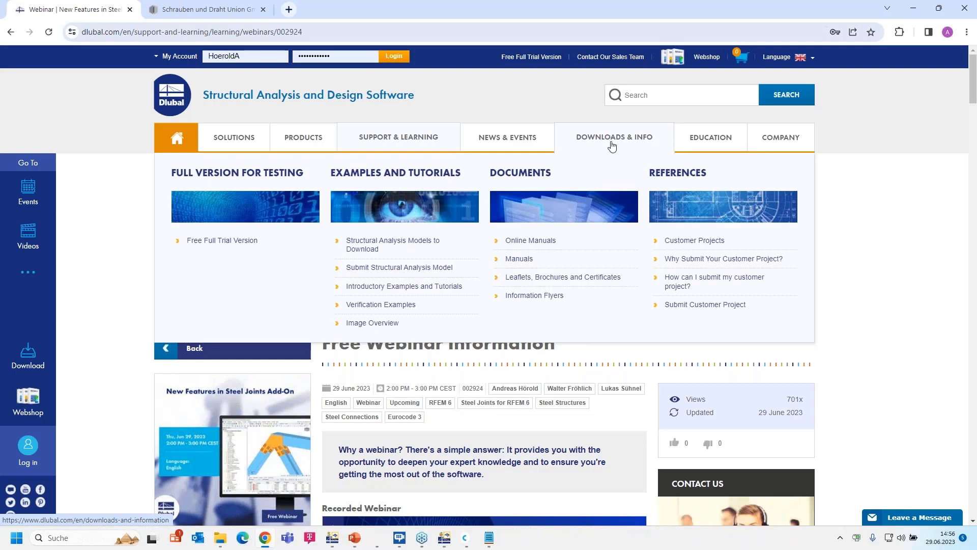
{"action": "left_click", "coordinate": [709, 243]}
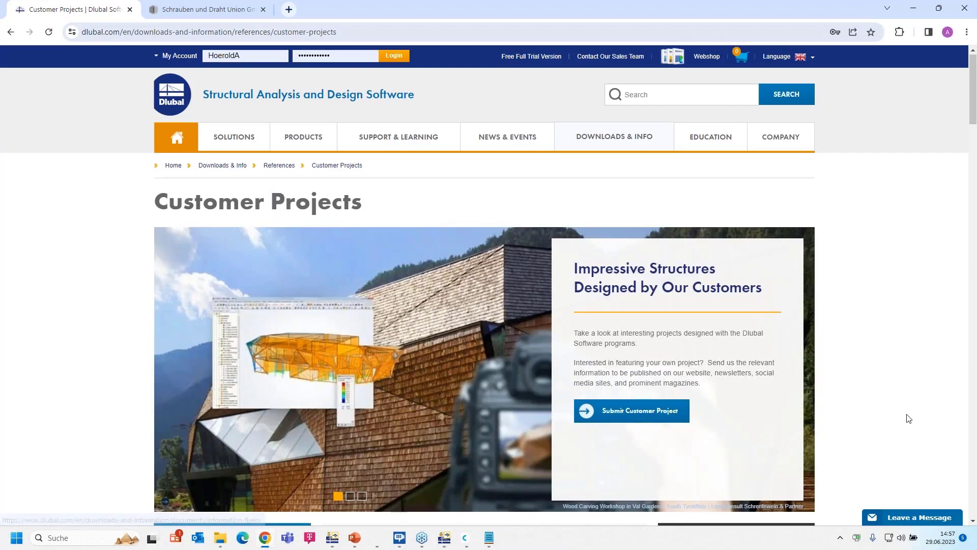
Look through the published customer projects and open the Submit Customer Project page from the references in the downloads and information section
{"action": "scroll", "coordinate": [908, 418], "scroll_direction": "down", "scroll_amount": 15}
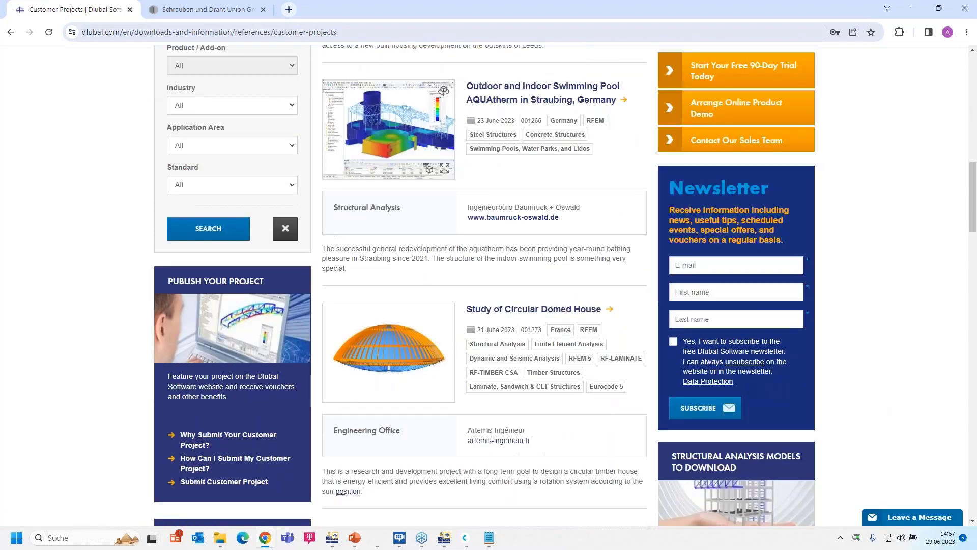
{"action": "scroll", "coordinate": [565, 285], "scroll_direction": "down", "scroll_amount": 12}
{"action": "scroll", "coordinate": [565, 285], "scroll_direction": "up", "scroll_amount": 10}
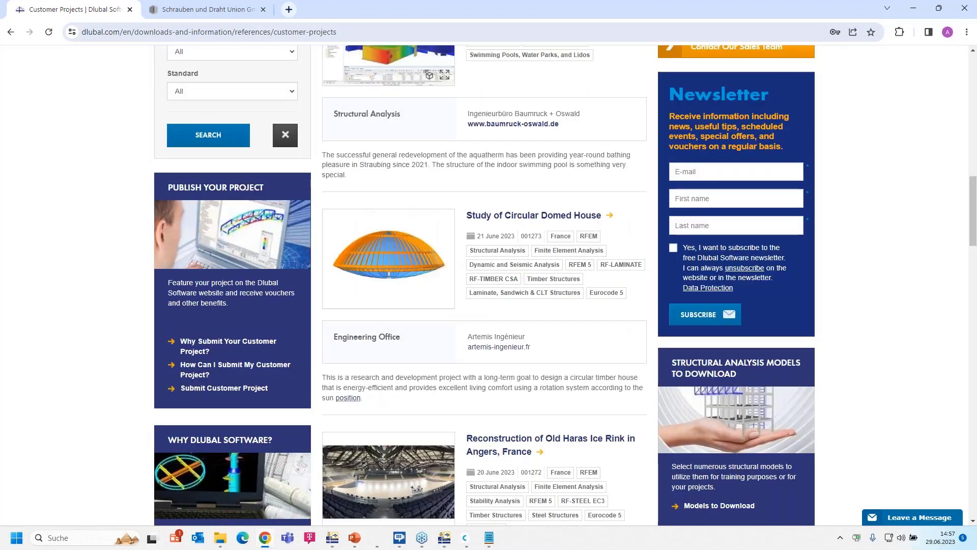
{"action": "scroll", "coordinate": [631, 161], "scroll_direction": "up", "scroll_amount": 15}
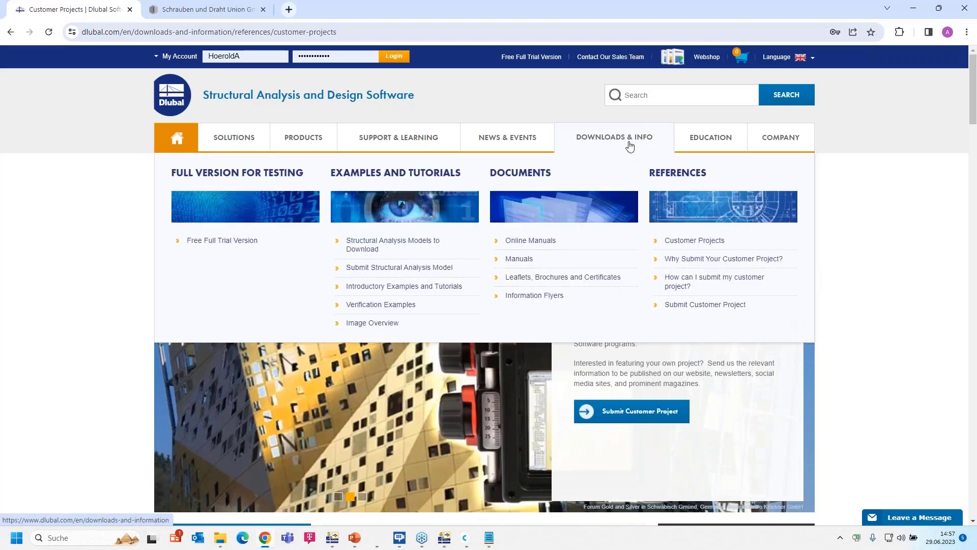
{"action": "left_click", "coordinate": [704, 305]}
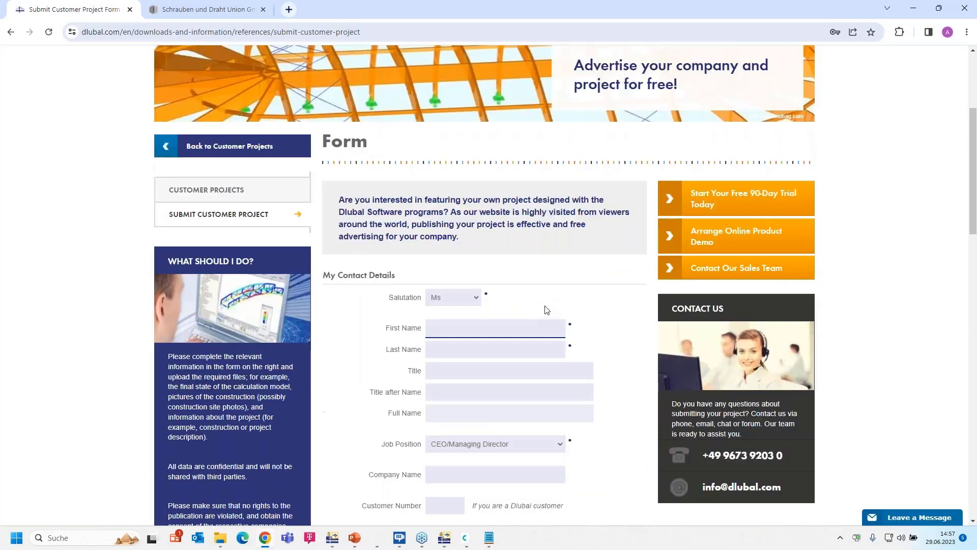
Review the submission form's contact details, address and project details fields and return to its introduction
{"action": "scroll", "coordinate": [499, 190], "scroll_direction": "down", "scroll_amount": 4}
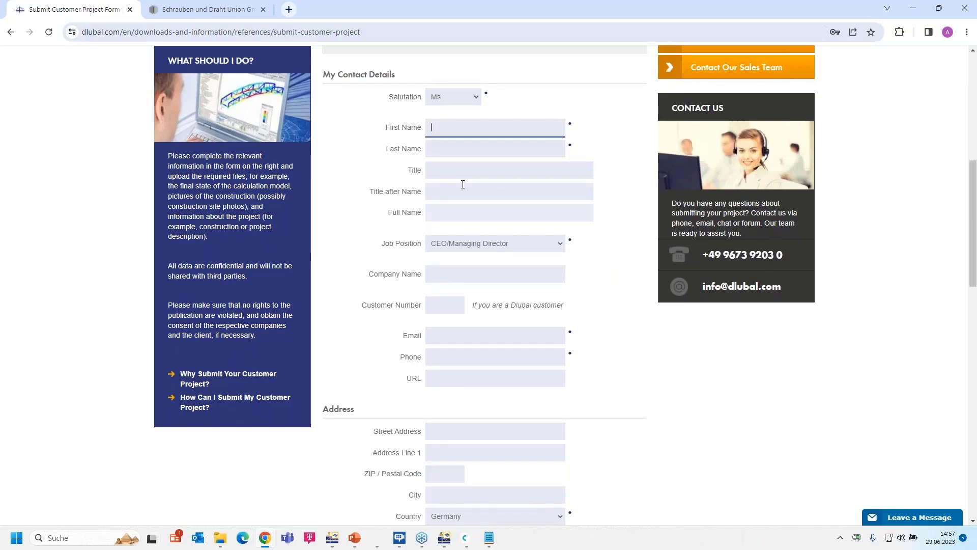
{"action": "scroll", "coordinate": [462, 184], "scroll_direction": "down", "scroll_amount": 2}
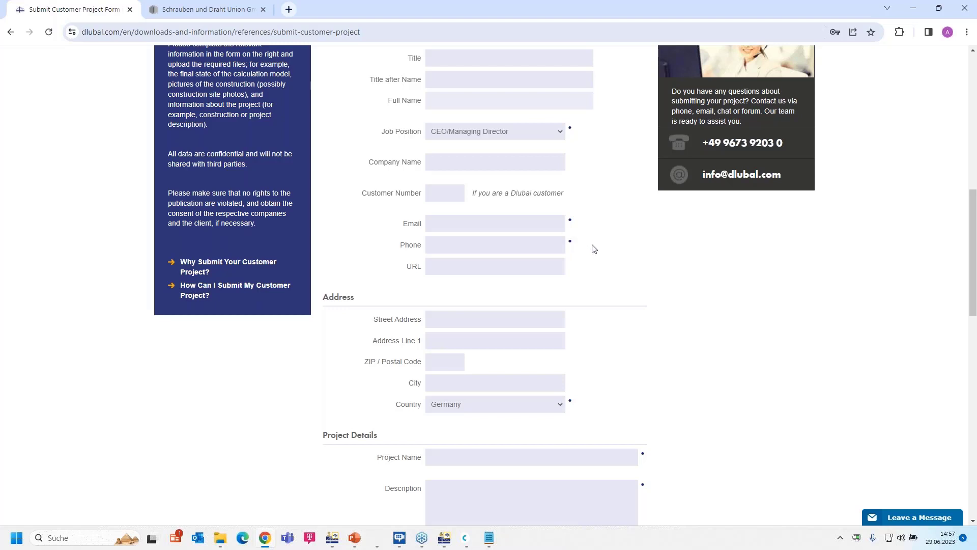
{"action": "scroll", "coordinate": [609, 256], "scroll_direction": "up", "scroll_amount": 9}
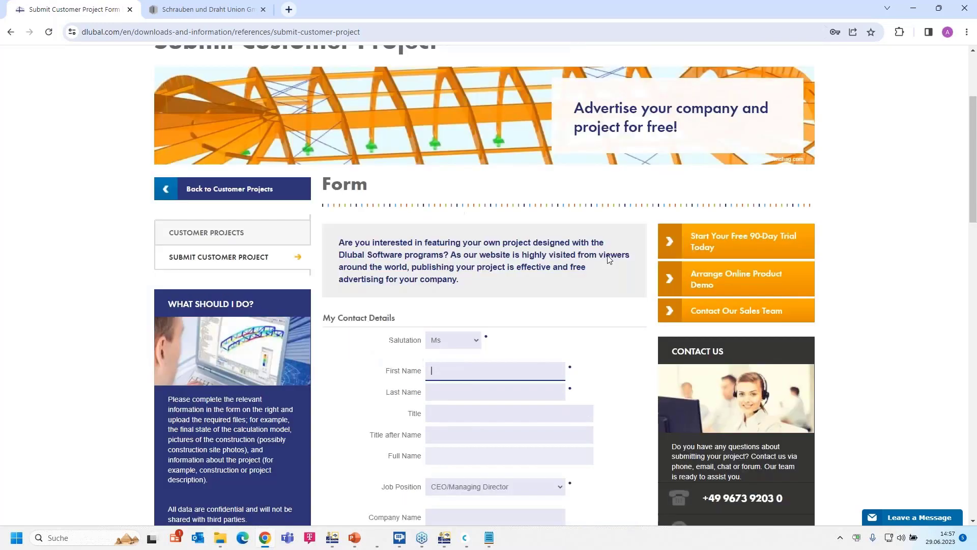